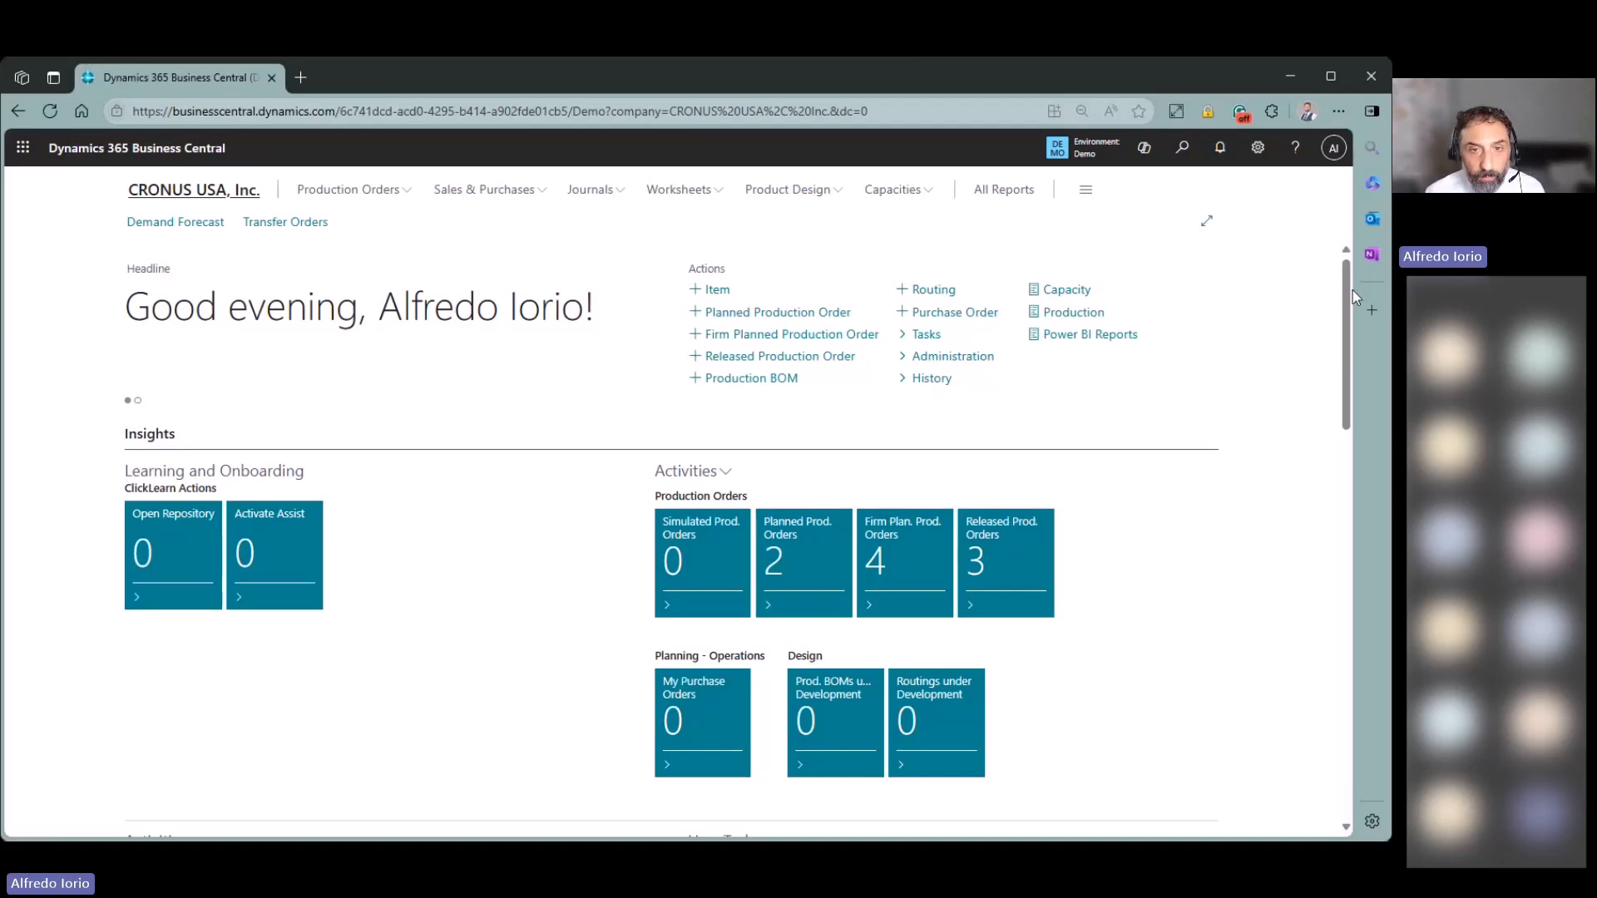
# Search for "gen po se", open the General Posting Setup page and expand it to the wide layout.
pyautogui.click(1182, 147)
pyautogui.write('gem po se')
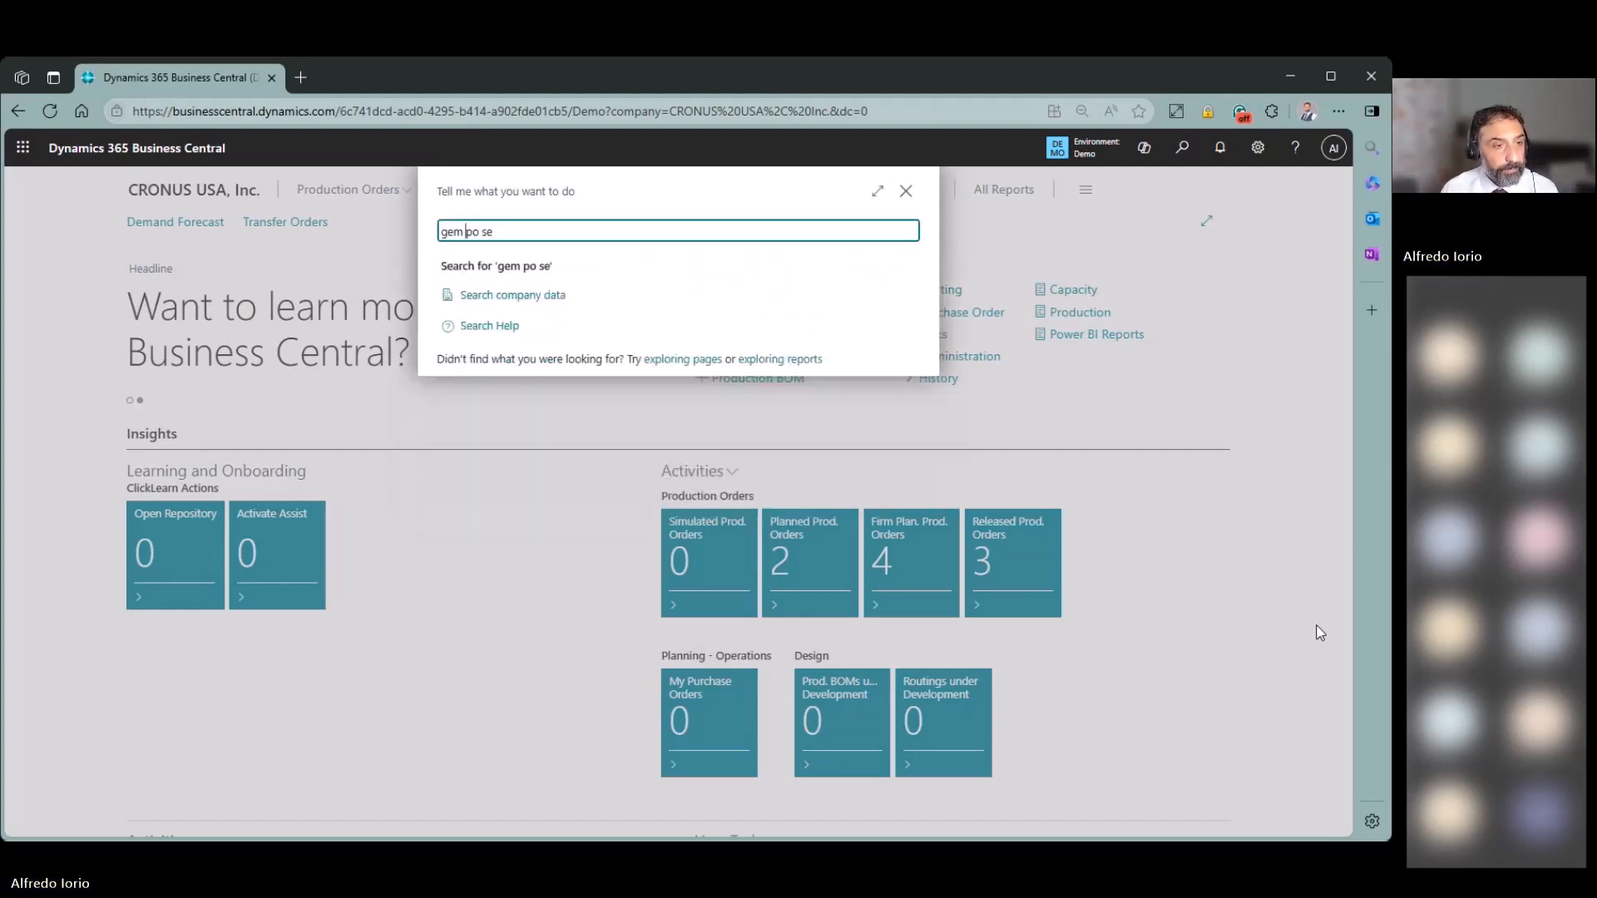
pyautogui.press('BackSpace')
pyautogui.press('BackSpace')
pyautogui.write('n')
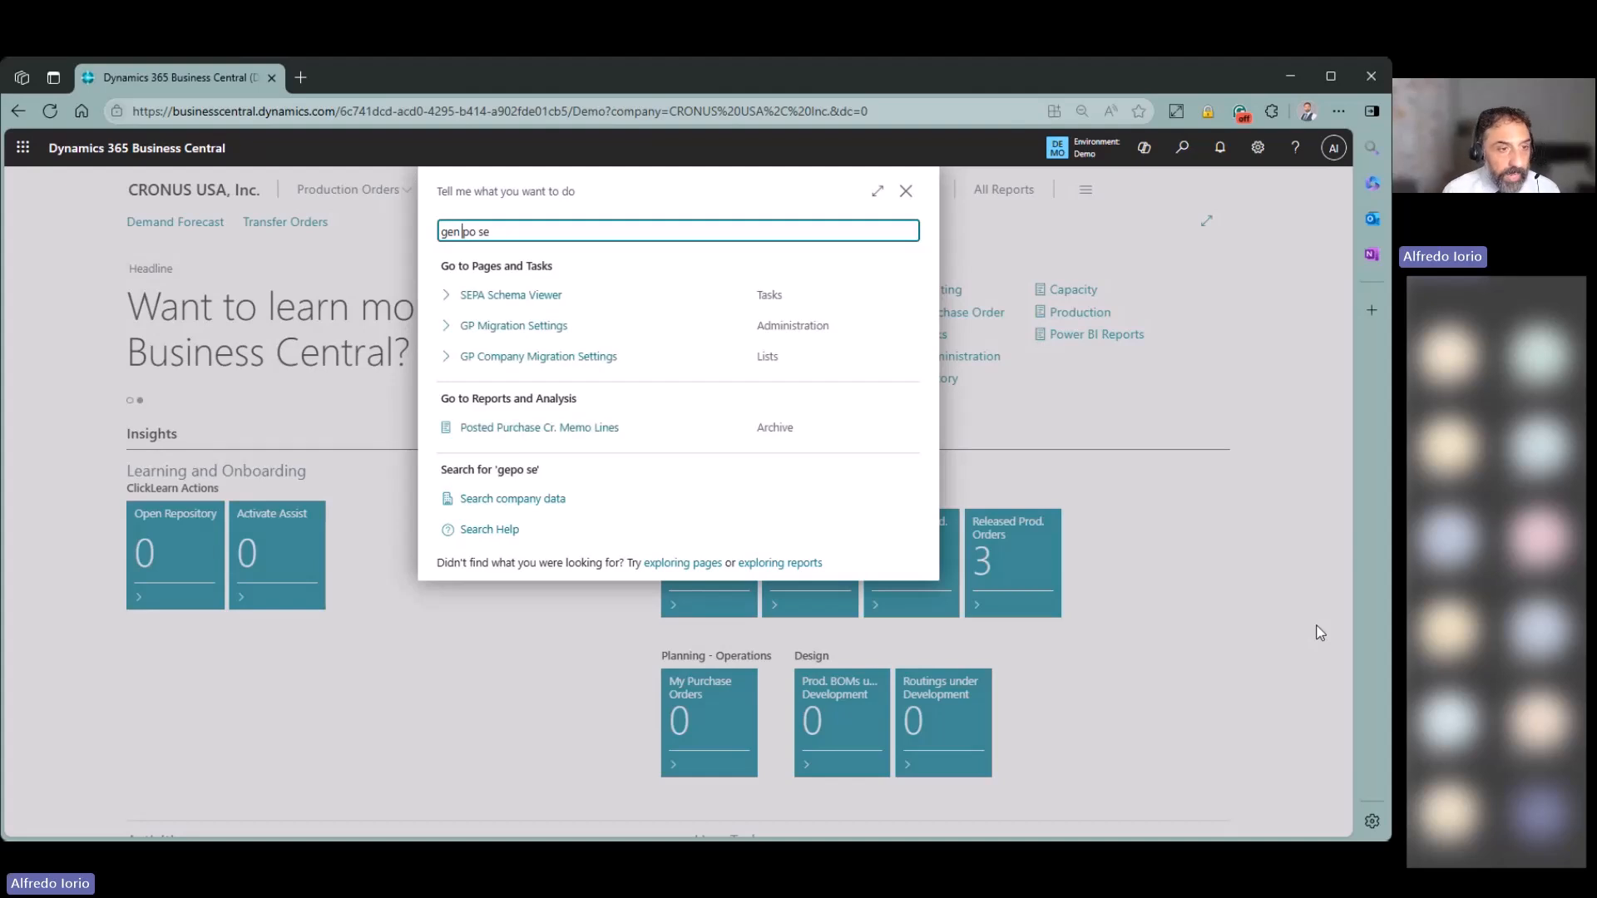
pyautogui.press('Return')
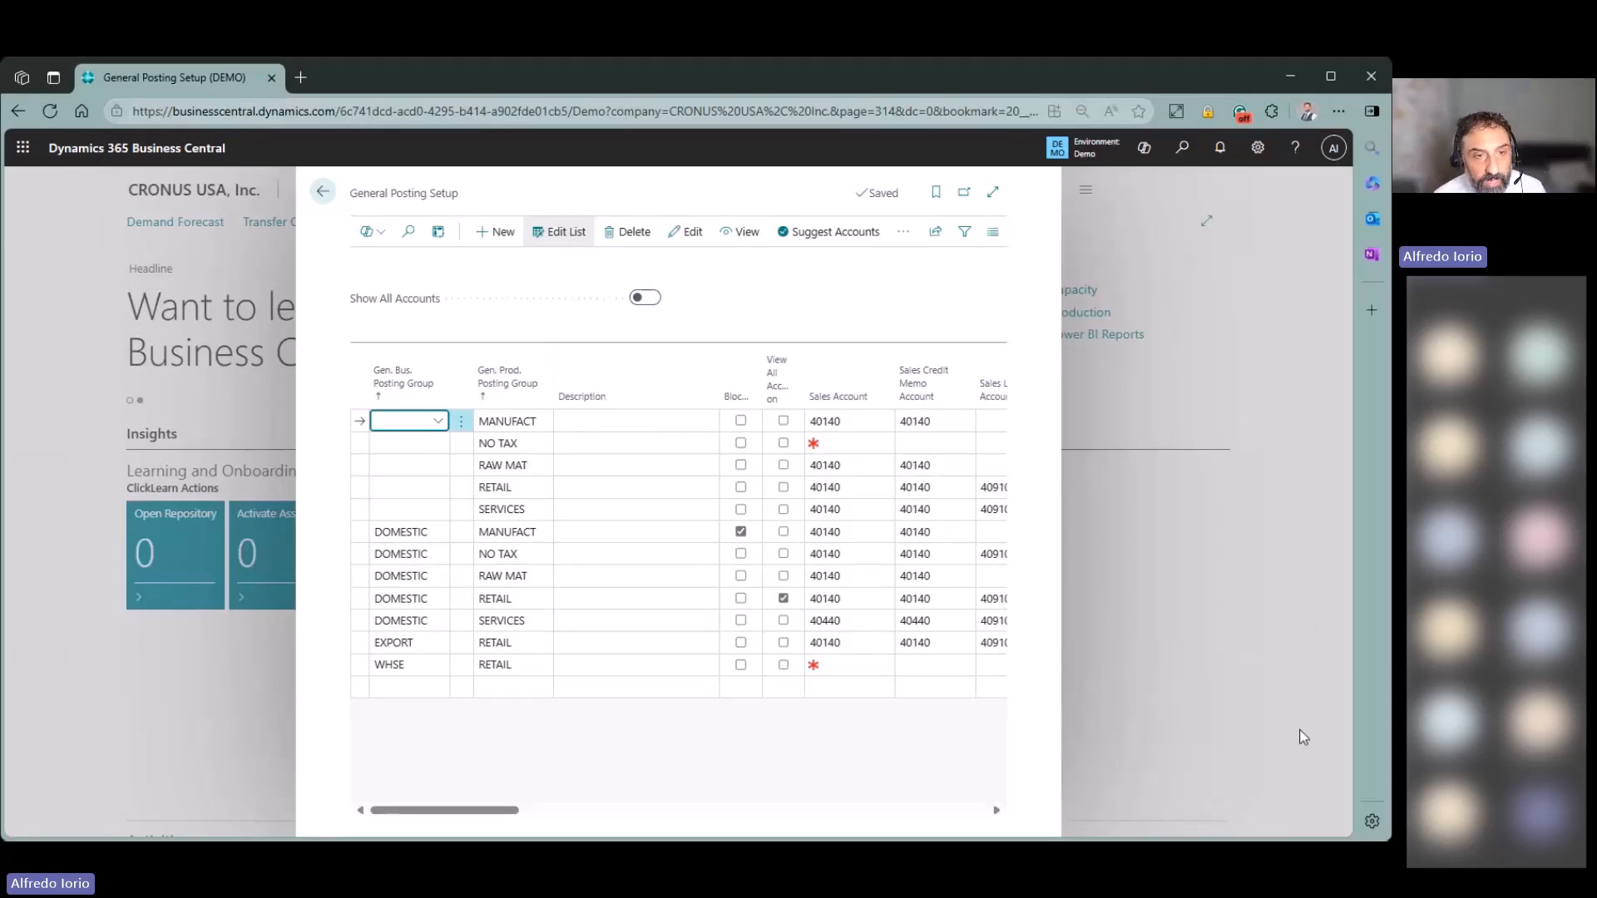
pyautogui.click(993, 192)
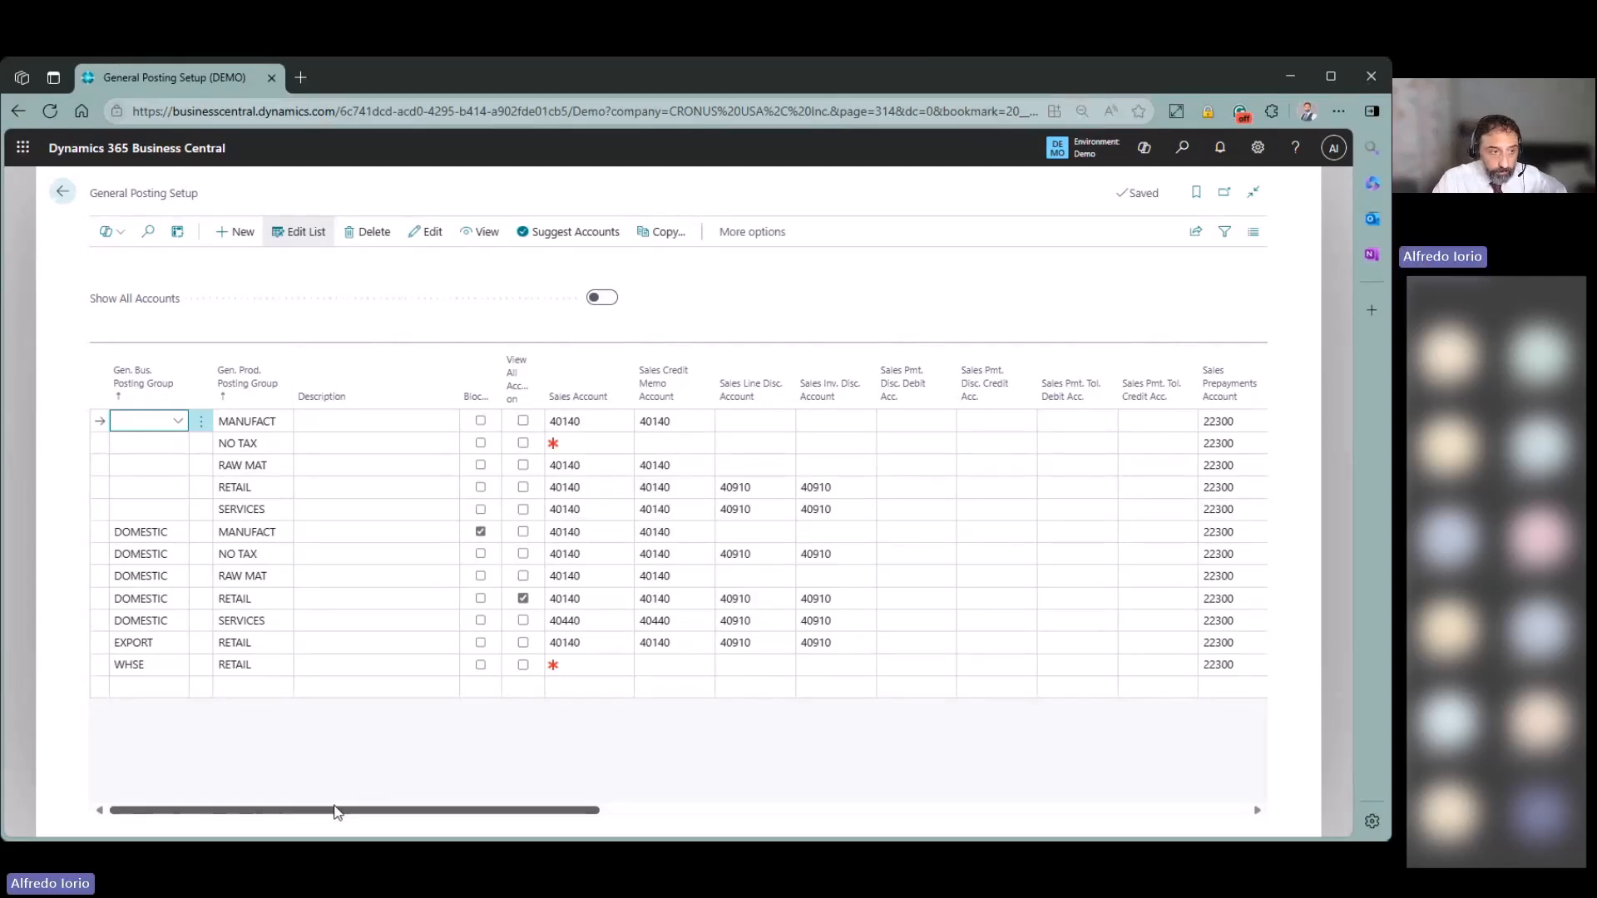
# Review the business and product posting group combinations, including the WHSE RETAIL and DOMESTIC MANUFACT rows.
pyautogui.click(108, 669)
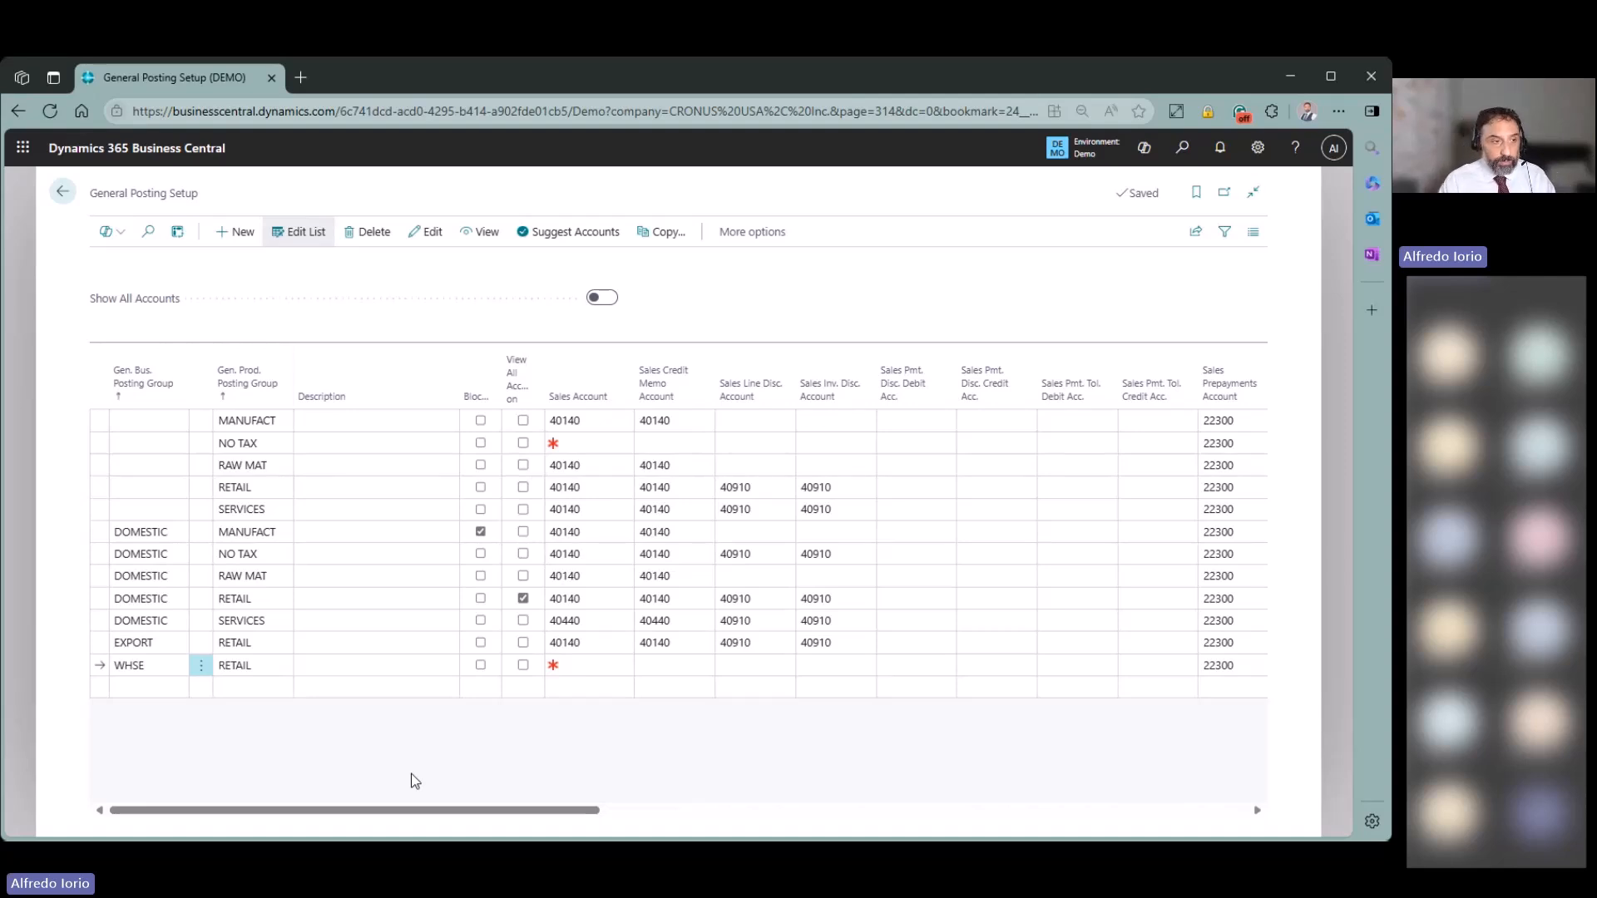
pyautogui.click(158, 667)
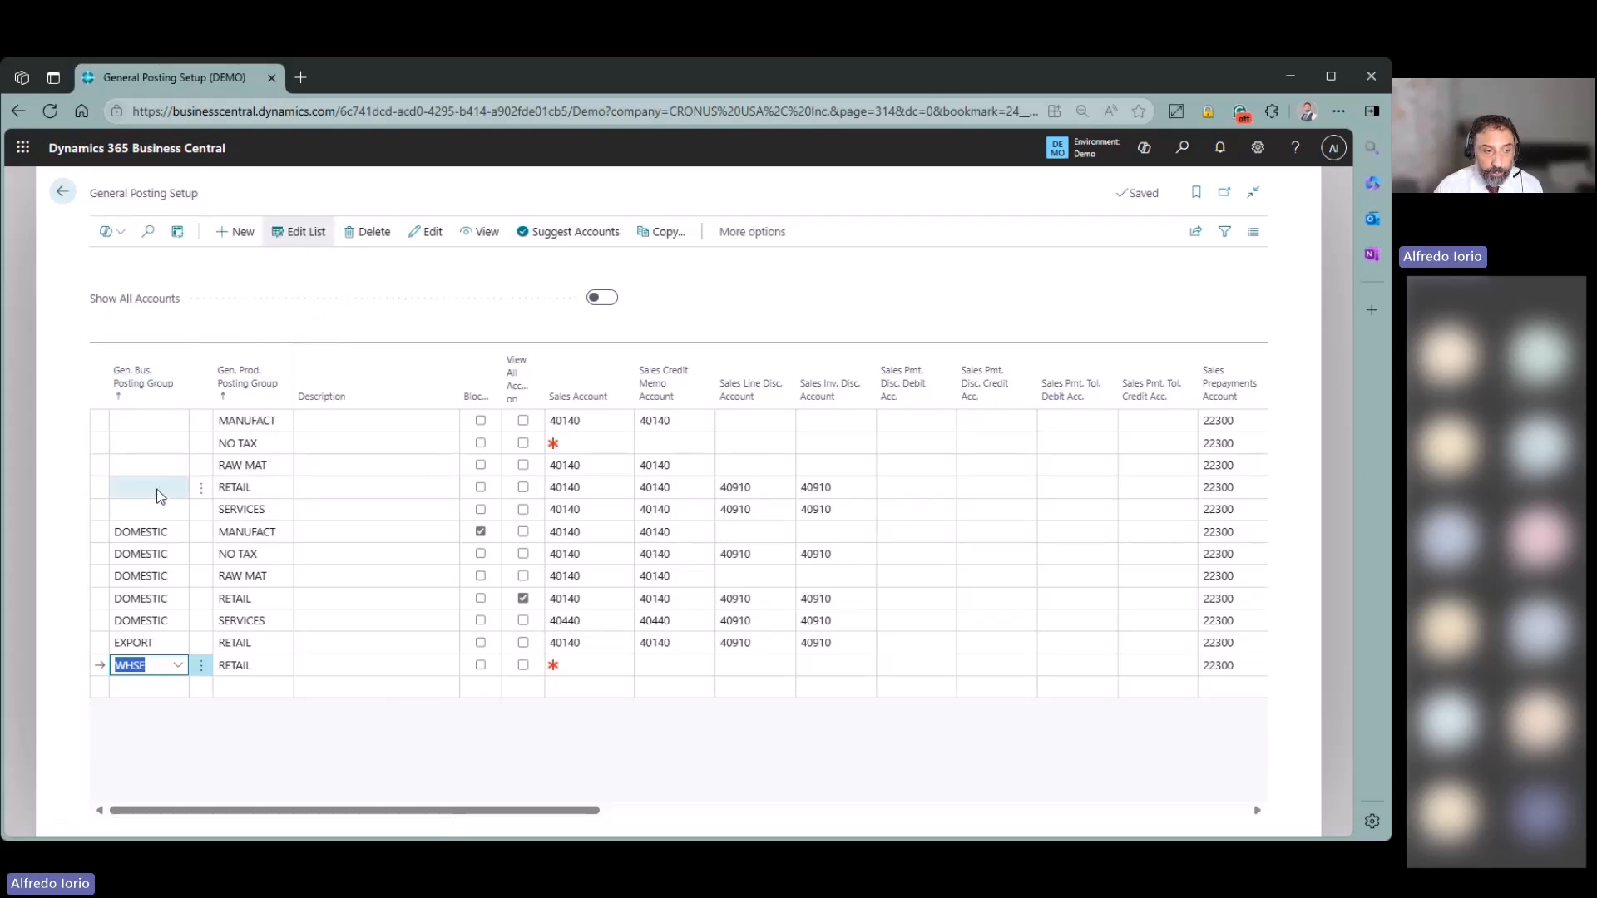
pyautogui.click(369, 799)
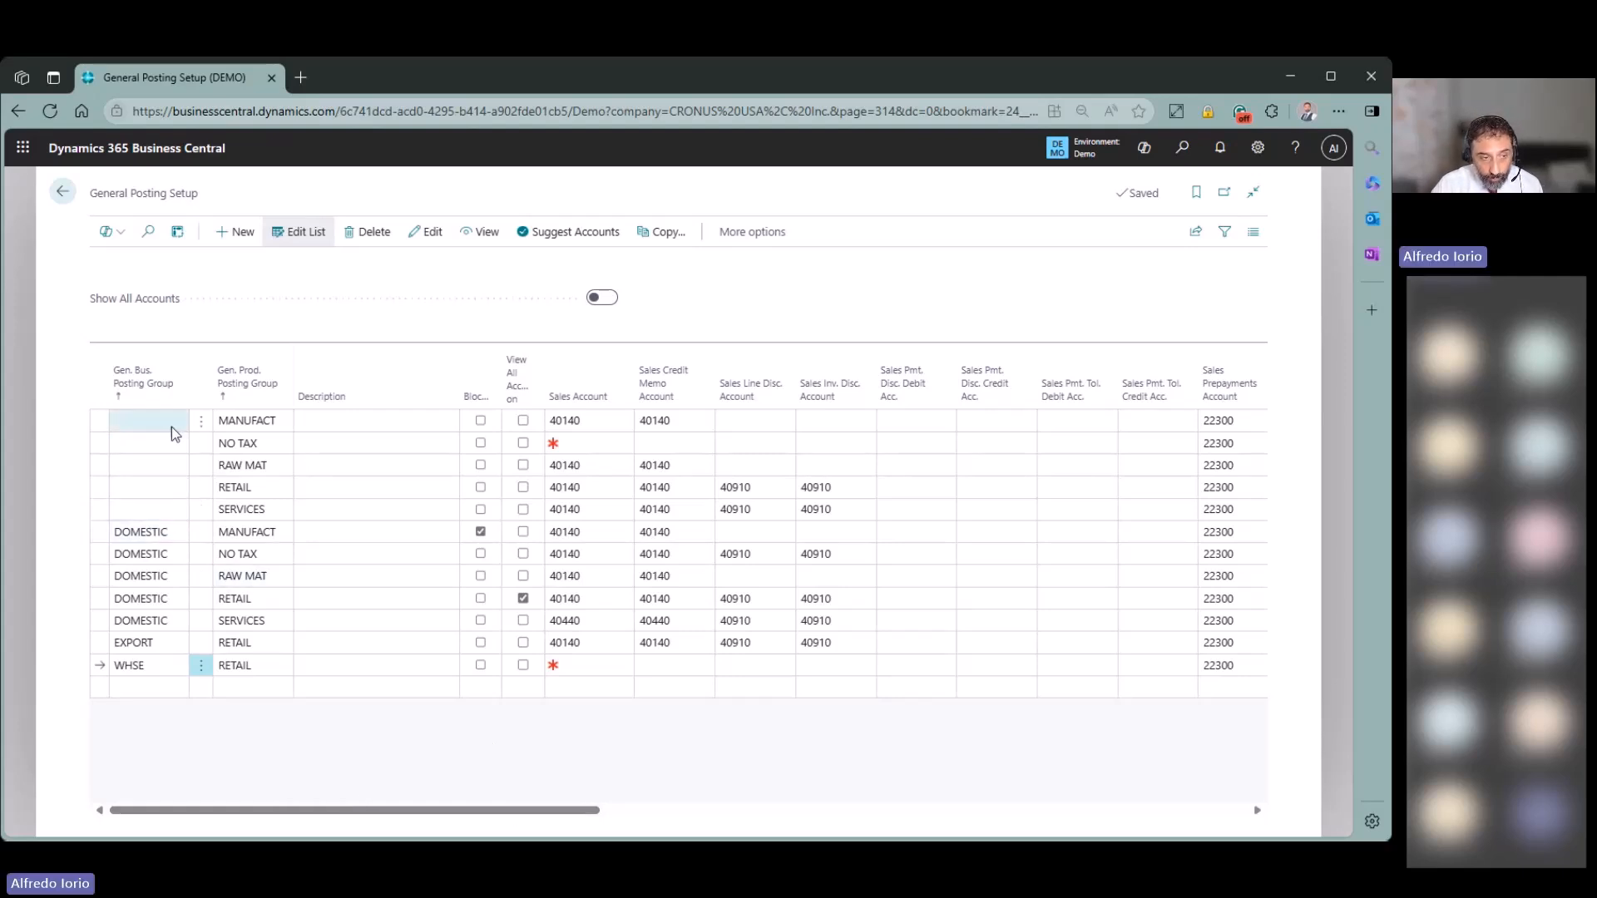
pyautogui.click(99, 539)
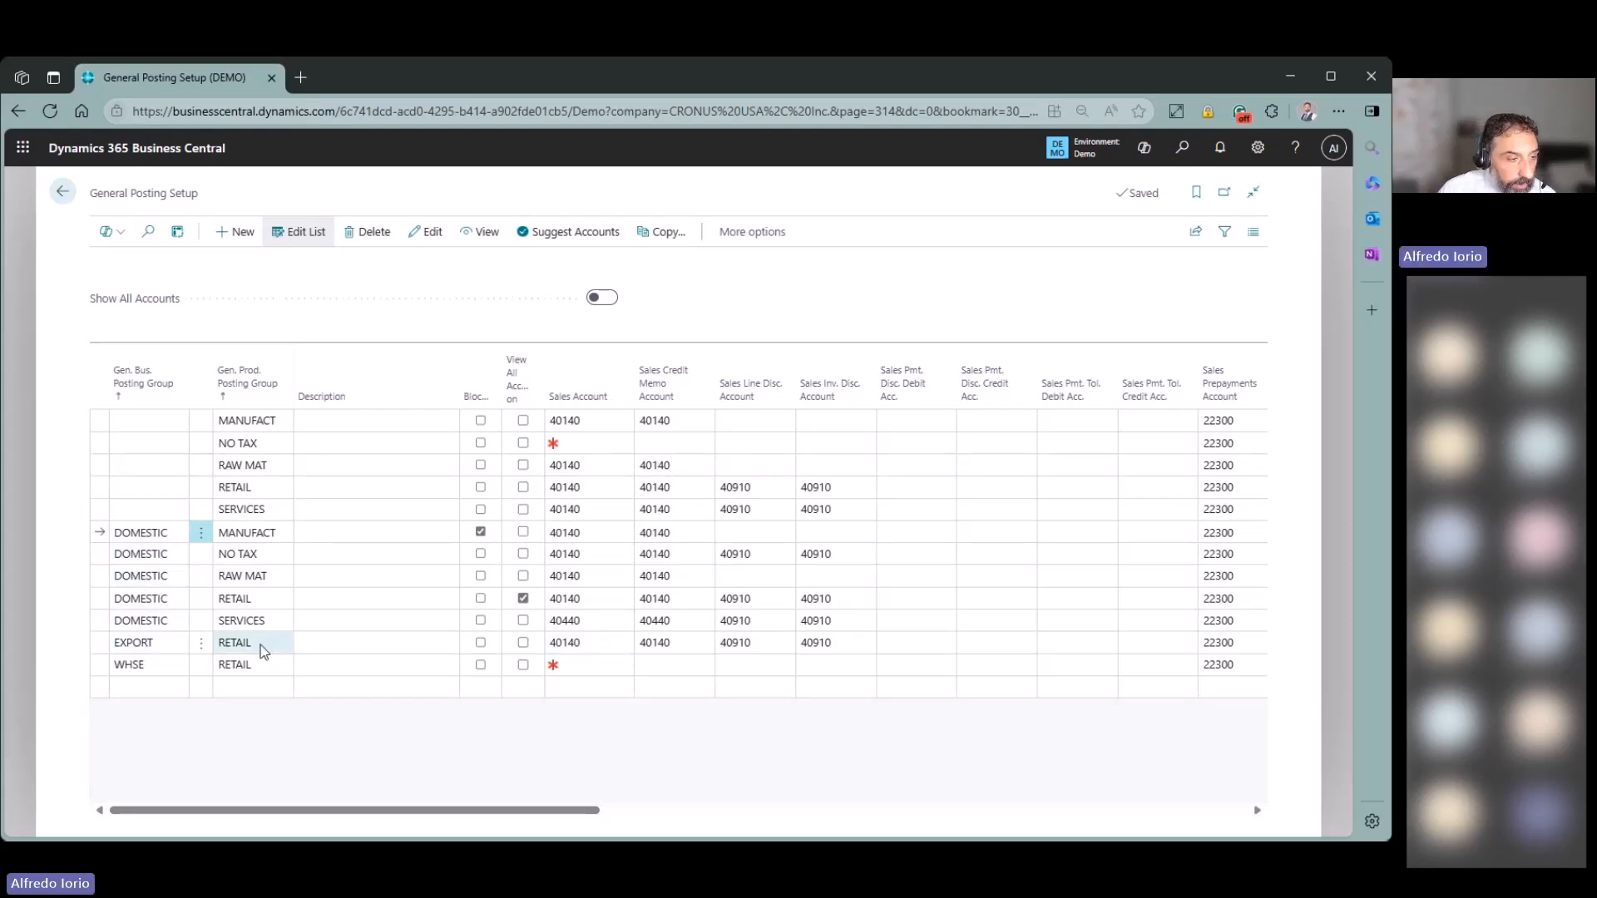
# Filter the general posting setup list to the RETAIL product posting group, using the EXPORT row's value.
pyautogui.click(99, 646)
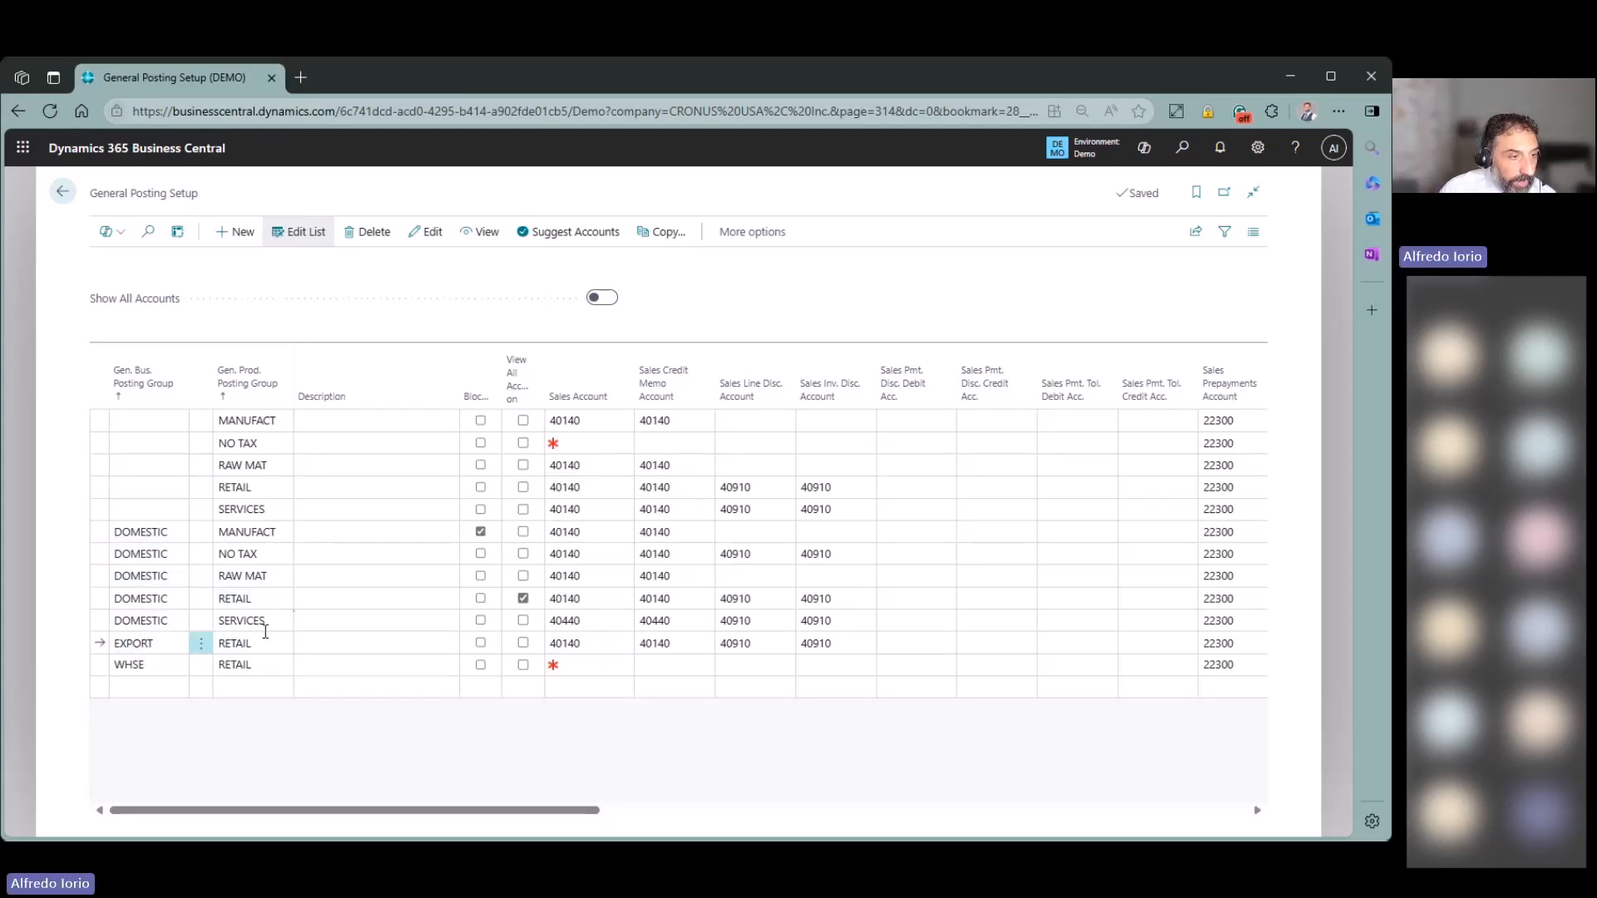
pyautogui.click(286, 400)
pyautogui.click(253, 510)
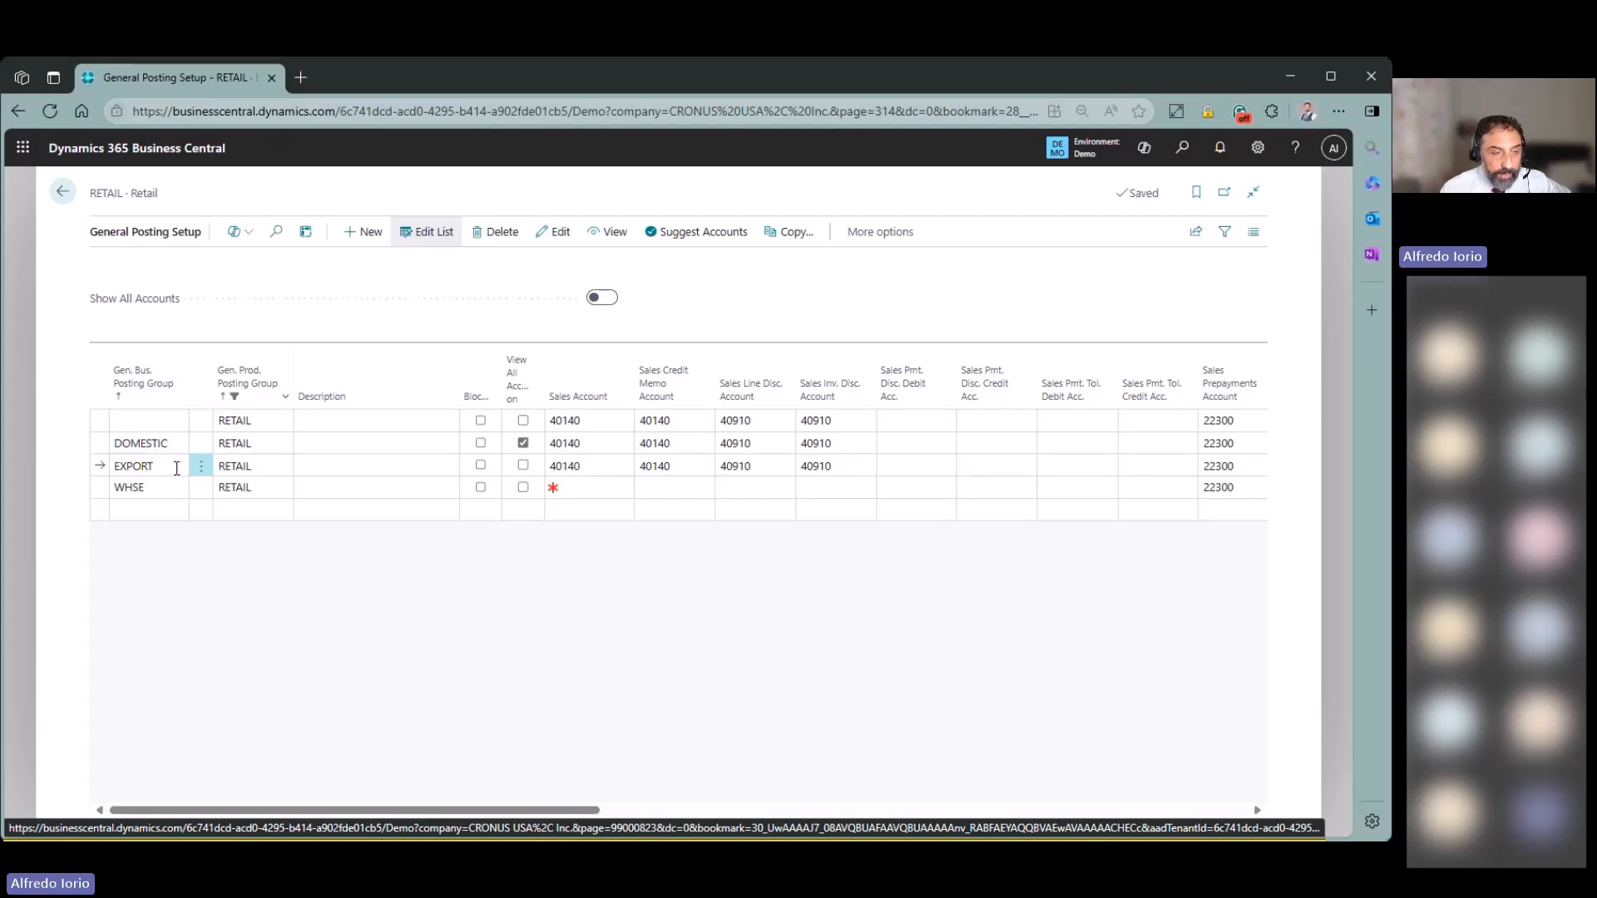
# Compare the sales, credit memo, line discount and invoice discount accounts between the DOMESTIC and EXPORT rows.
pyautogui.click(596, 468)
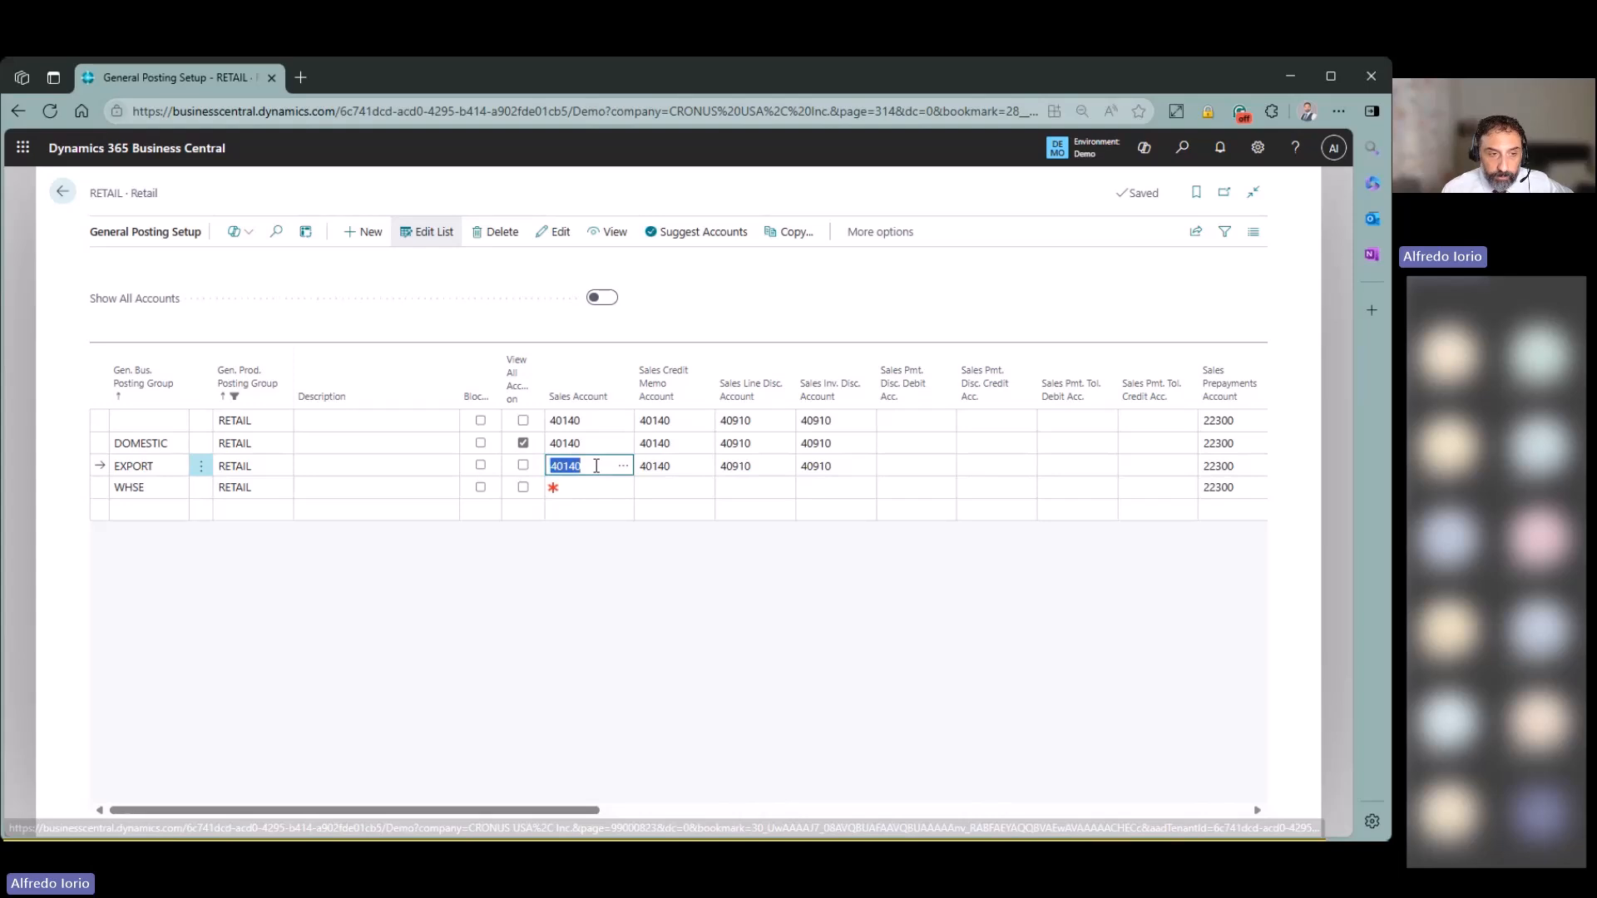
pyautogui.click(677, 442)
pyautogui.click(680, 466)
pyautogui.click(744, 443)
pyautogui.click(757, 464)
pyautogui.click(767, 443)
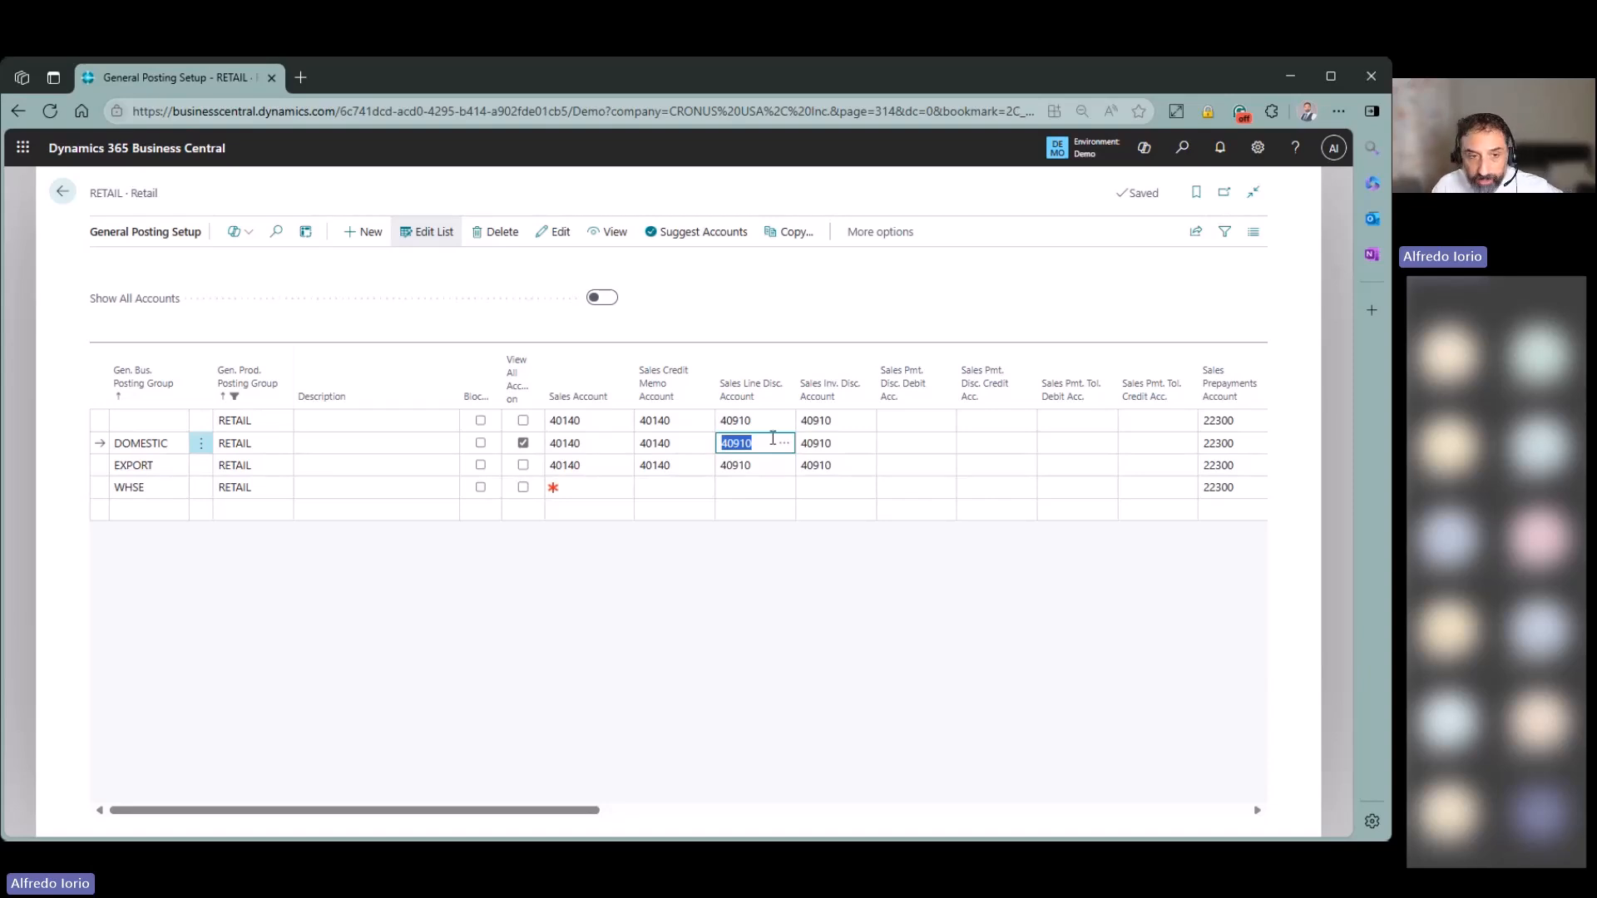
pyautogui.click(838, 445)
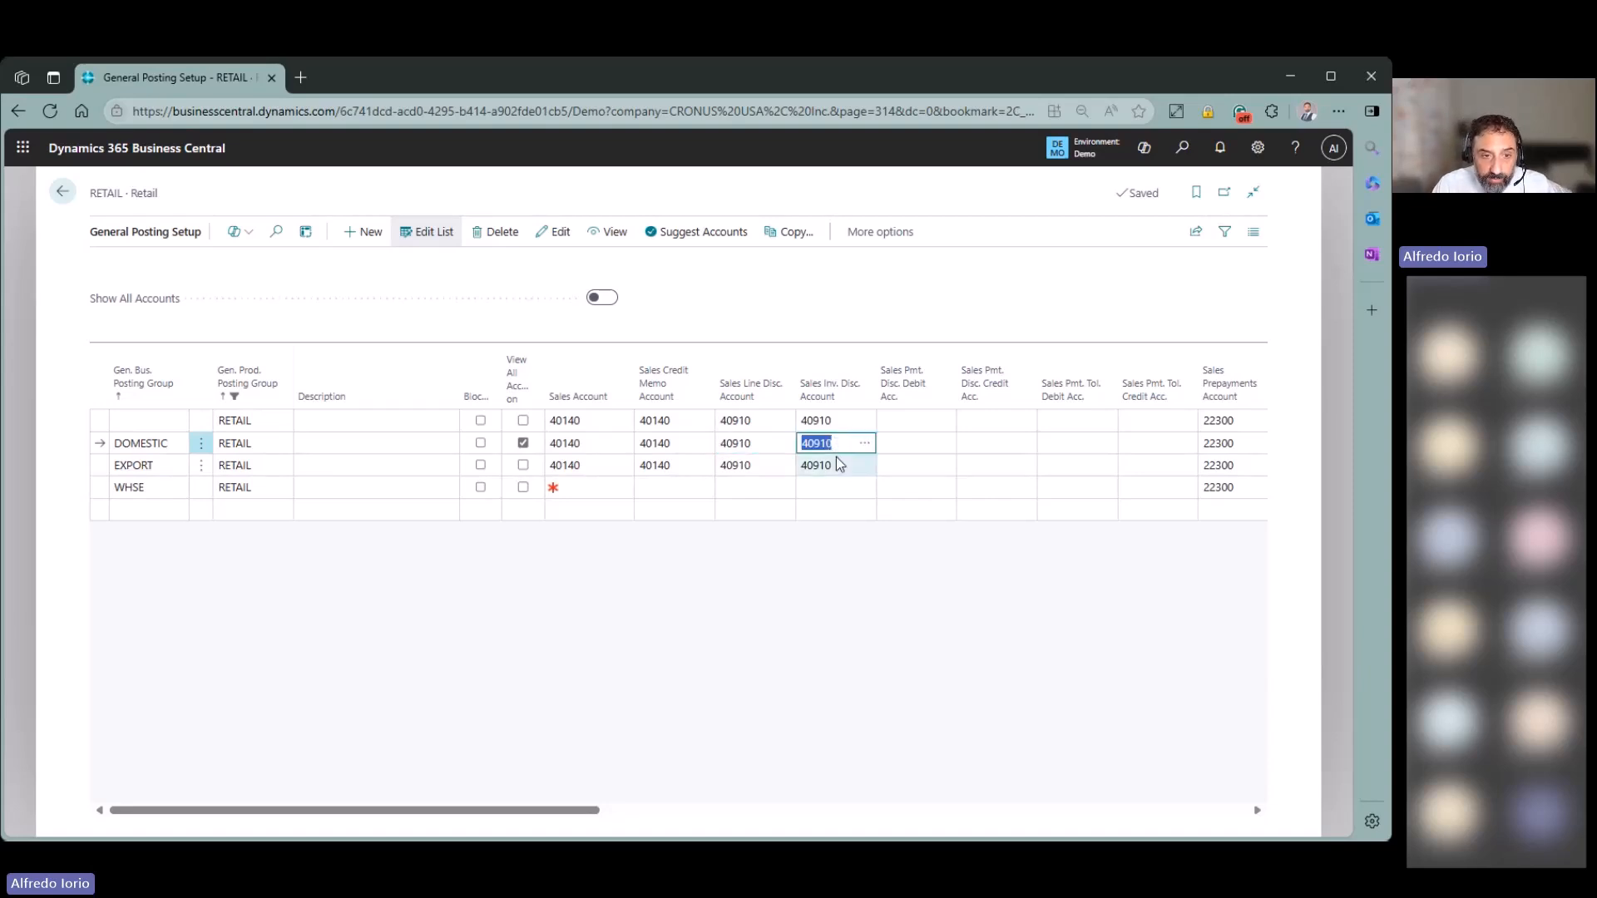
pyautogui.click(838, 467)
pyautogui.click(828, 445)
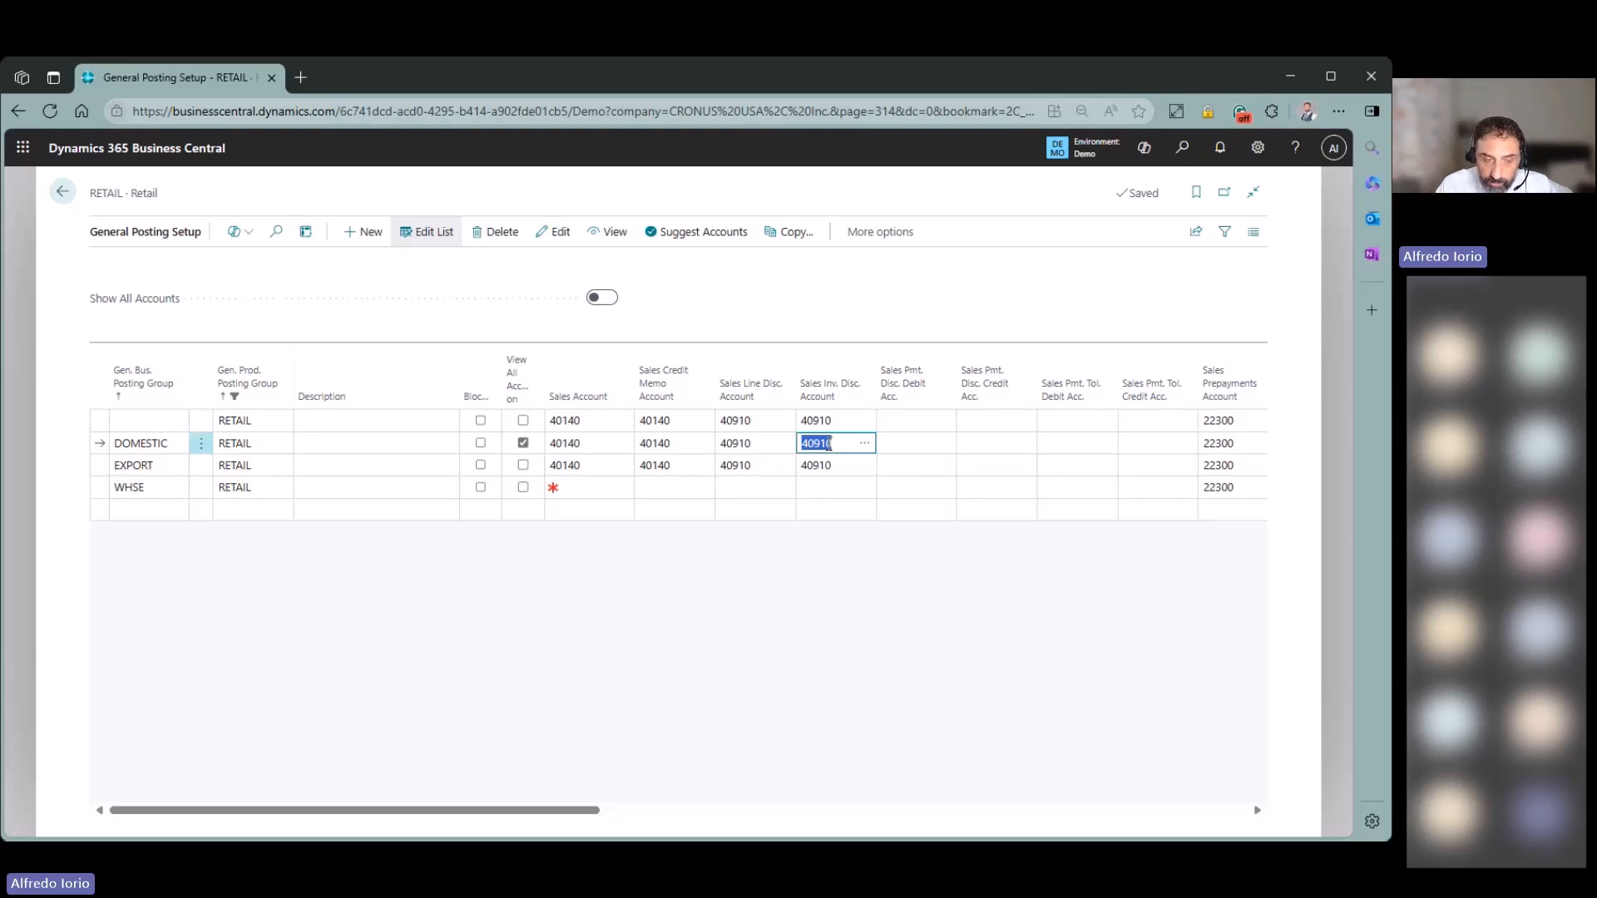
pyautogui.click(674, 664)
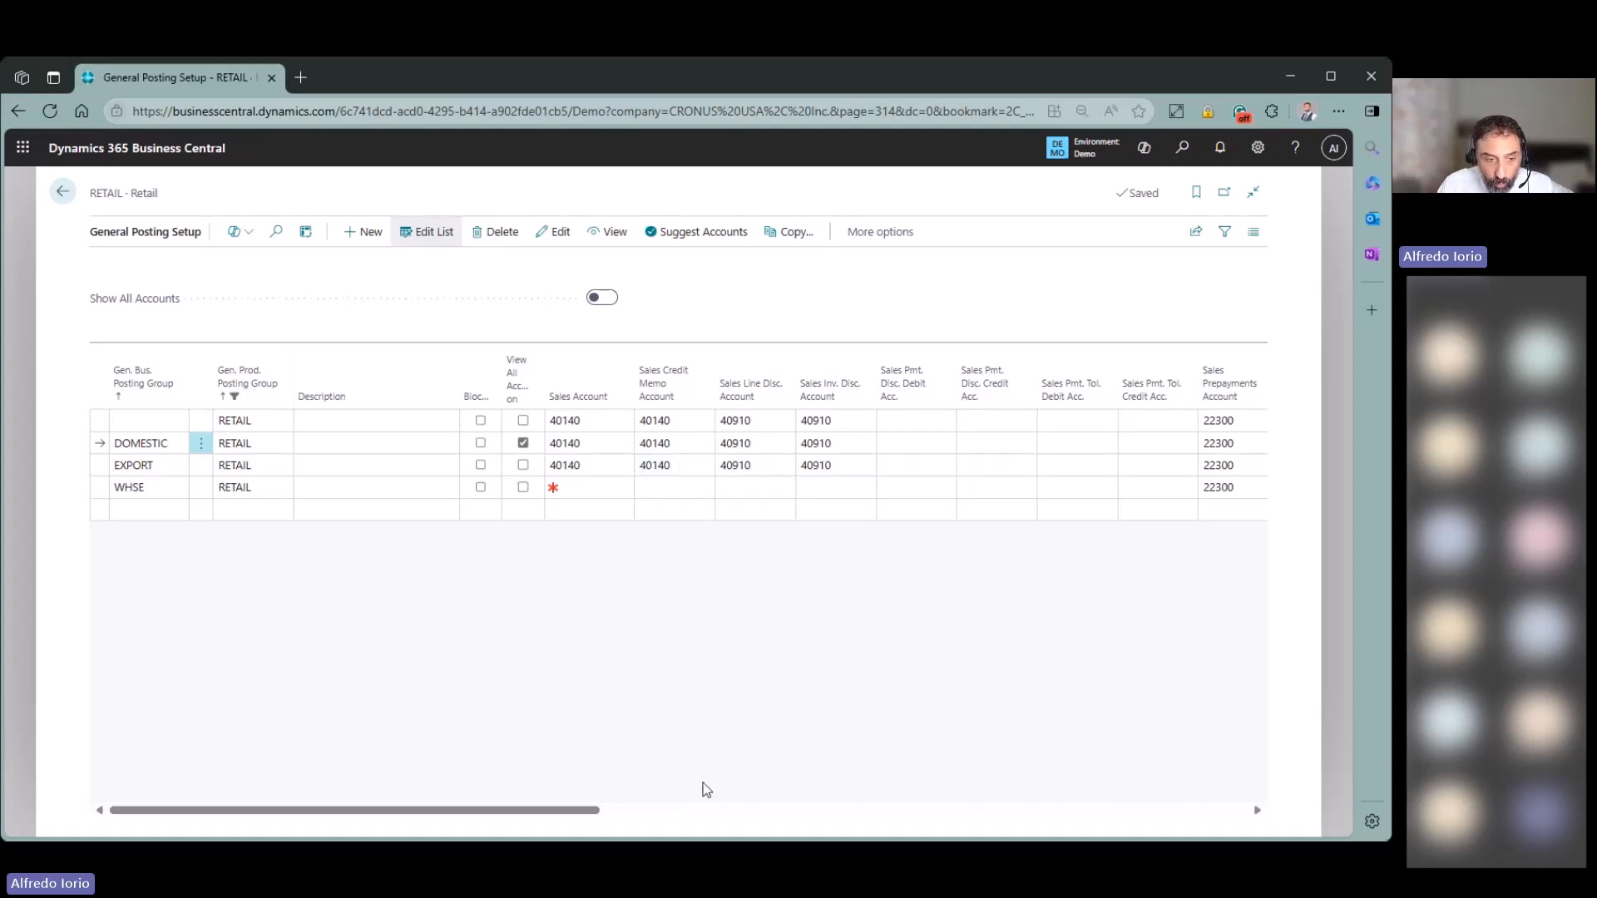
# Compare the COGS, direct cost applied and overhead applied accounts between the DOMESTIC and EXPORT rows.
pyautogui.moveTo(552, 816); pyautogui.dragTo(1051, 777)
pyautogui.click(664, 447)
pyautogui.click(662, 466)
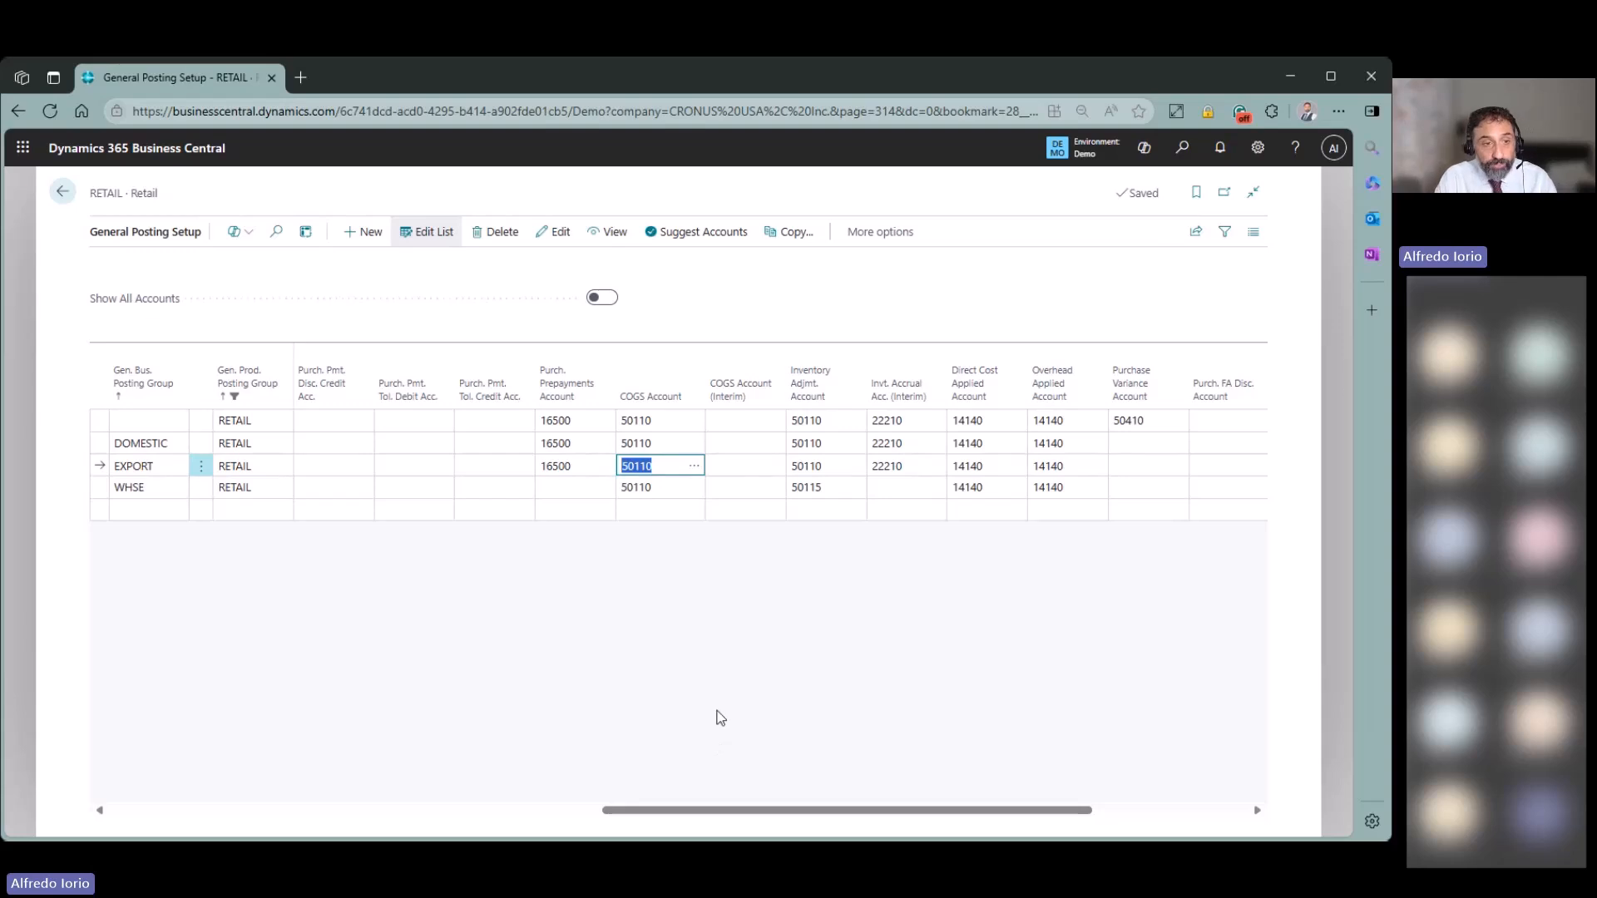
pyautogui.click(659, 446)
pyautogui.click(655, 467)
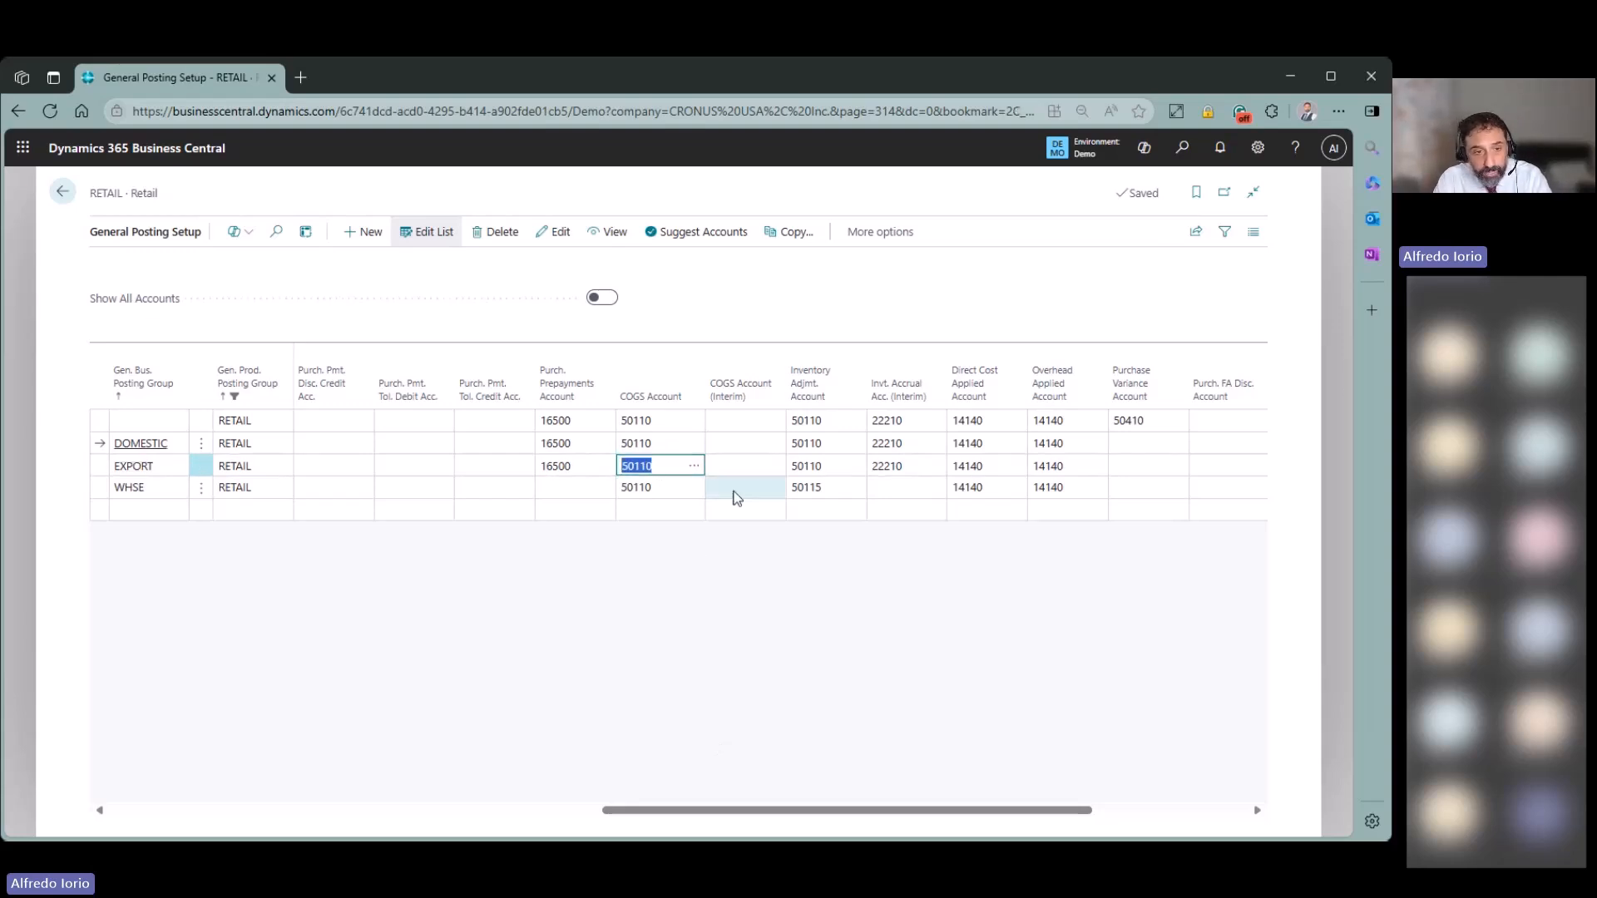
pyautogui.click(981, 444)
pyautogui.click(1005, 468)
pyautogui.click(1061, 448)
pyautogui.click(1062, 466)
pyautogui.click(986, 445)
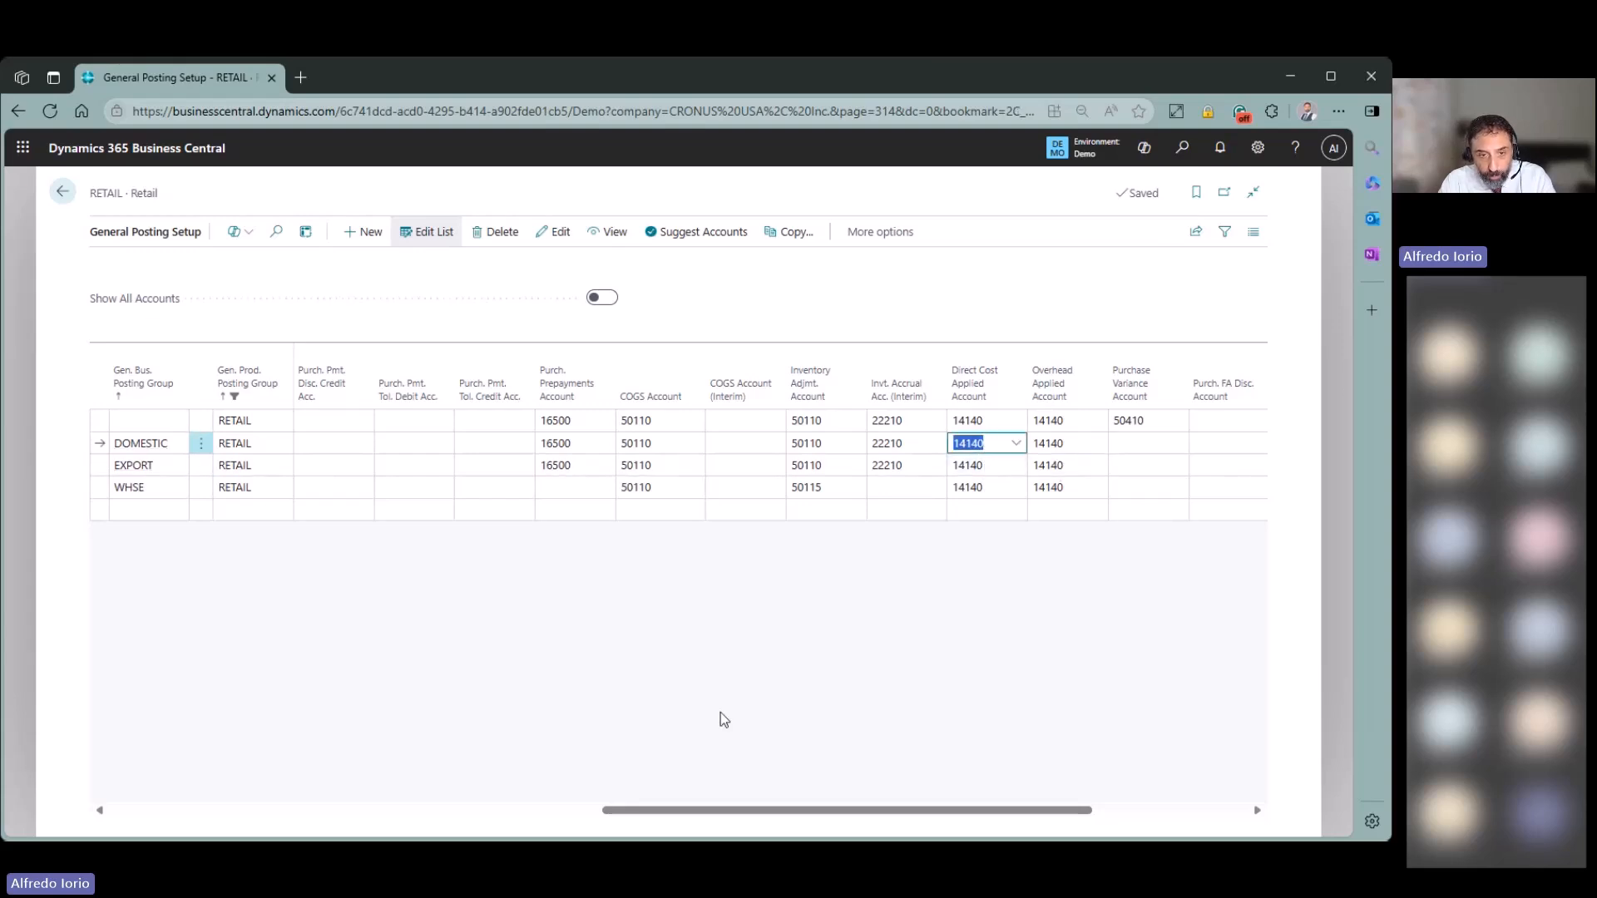
pyautogui.moveTo(869, 811); pyautogui.dragTo(1134, 823)
pyautogui.moveTo(1031, 810); pyautogui.dragTo(830, 820)
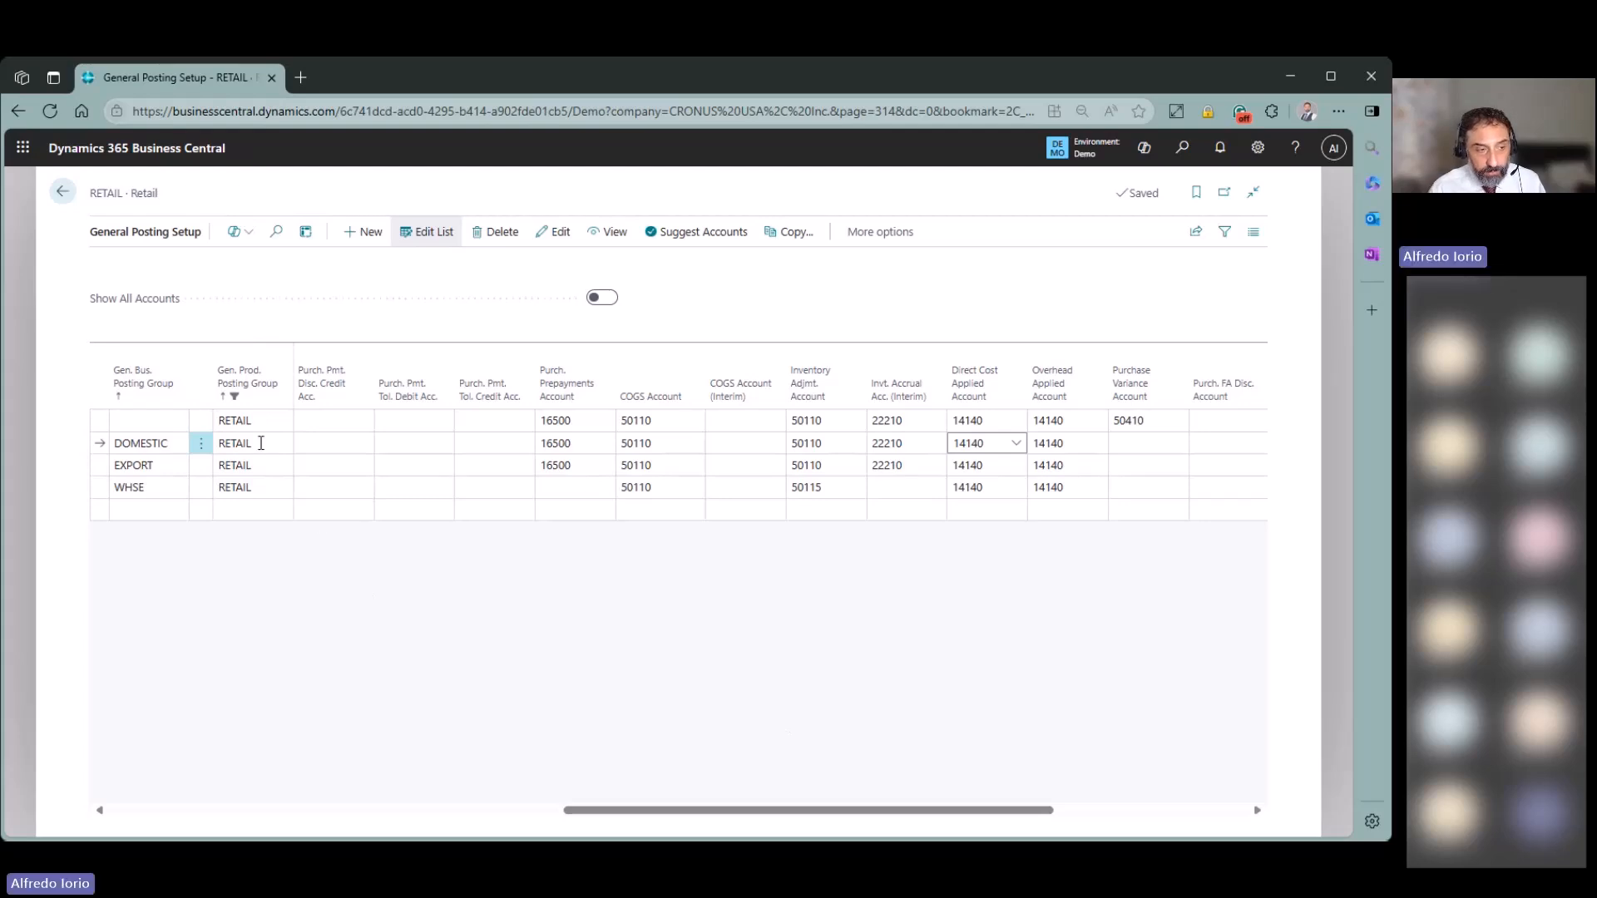
# Check the DOMESTIC and EXPORT RETAIL rows as a whole, from their cost accounts back to their sales accounts.
pyautogui.click(99, 448)
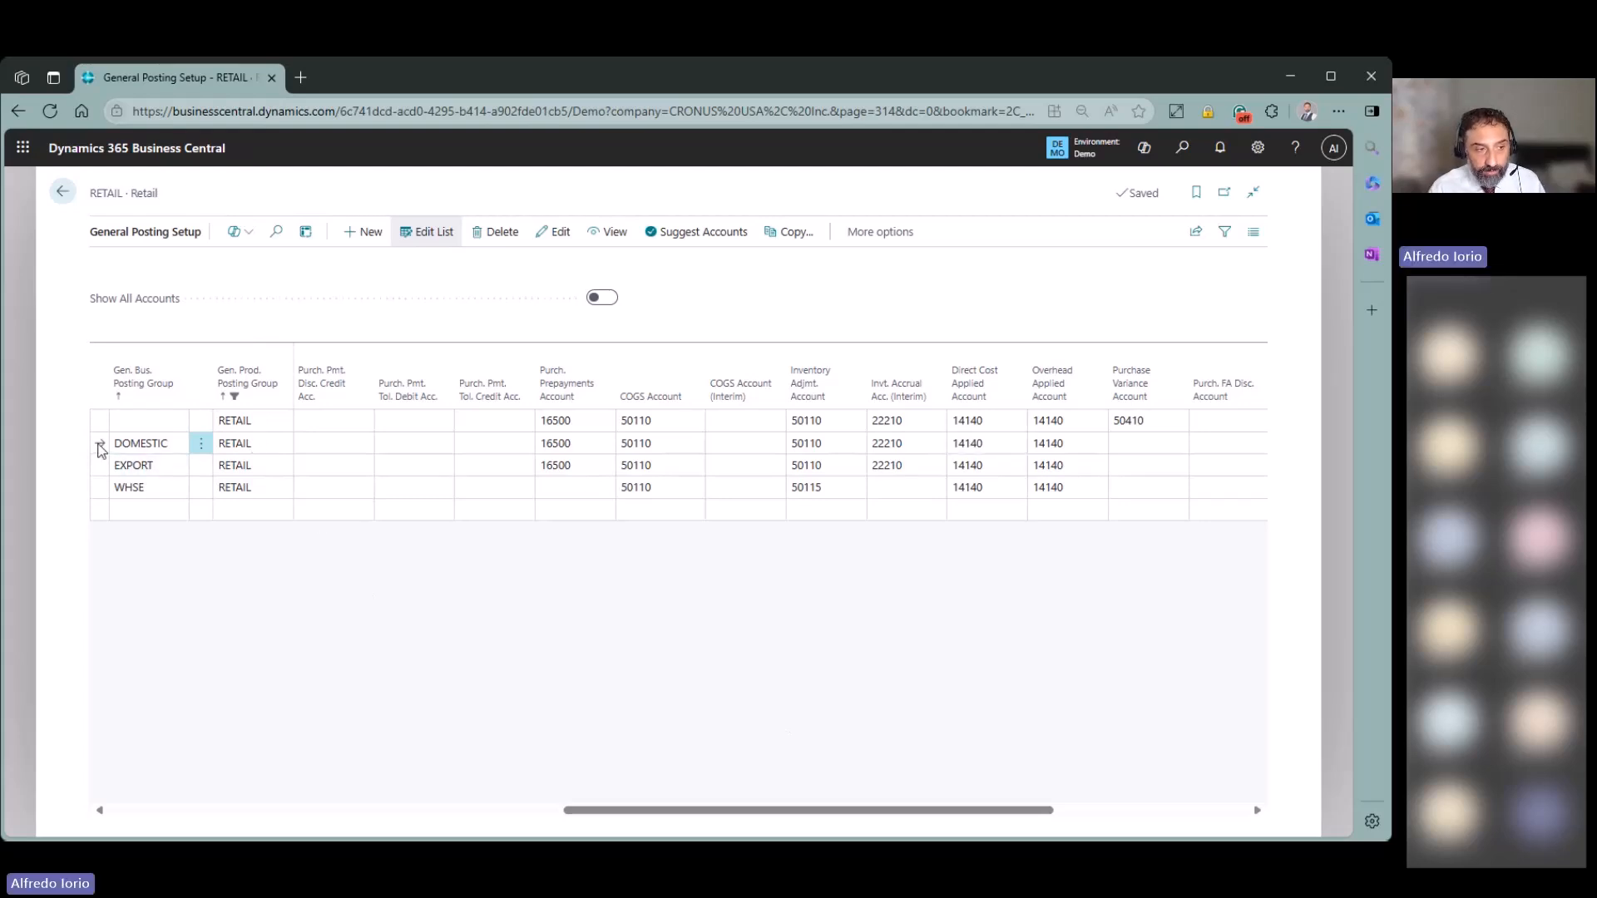
pyautogui.click(100, 469)
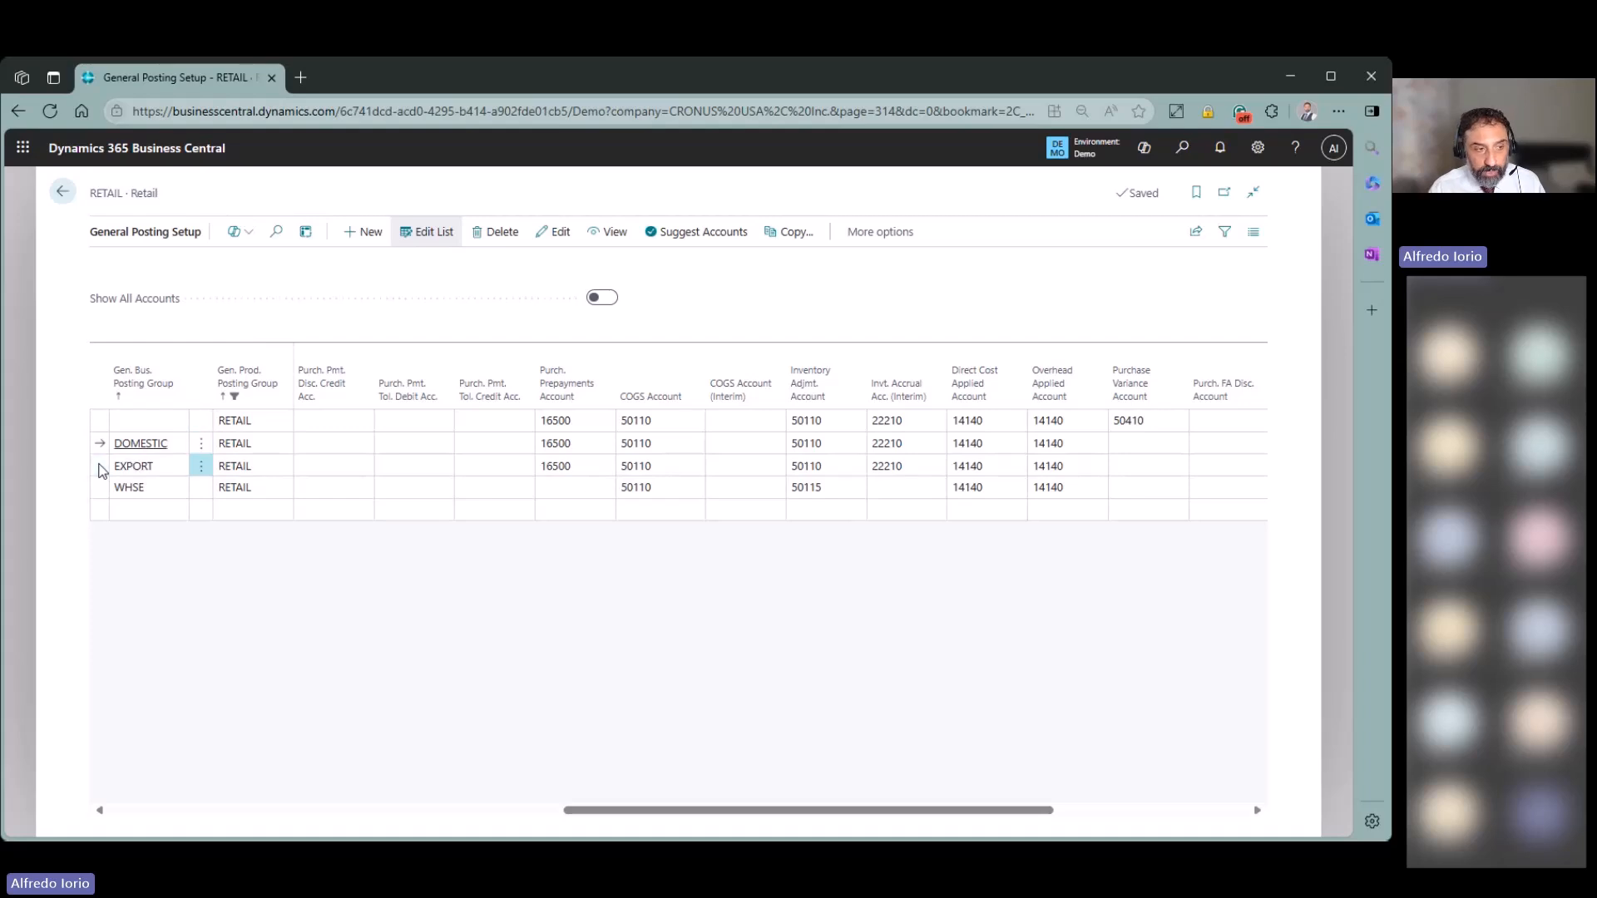
pyautogui.click(100, 445)
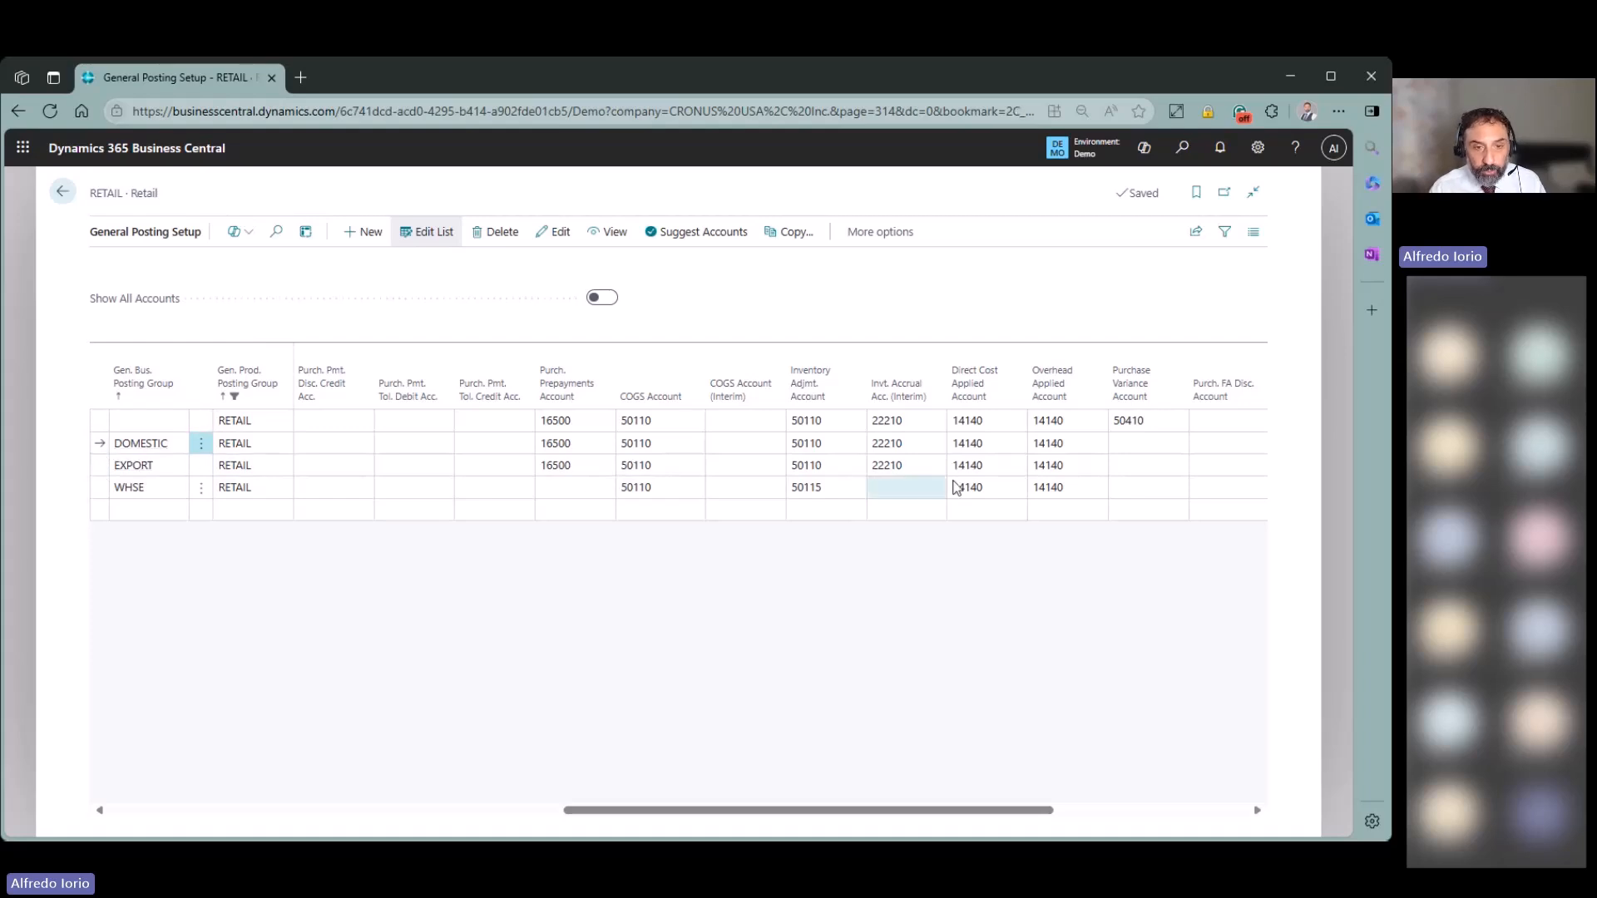
pyautogui.click(260, 442)
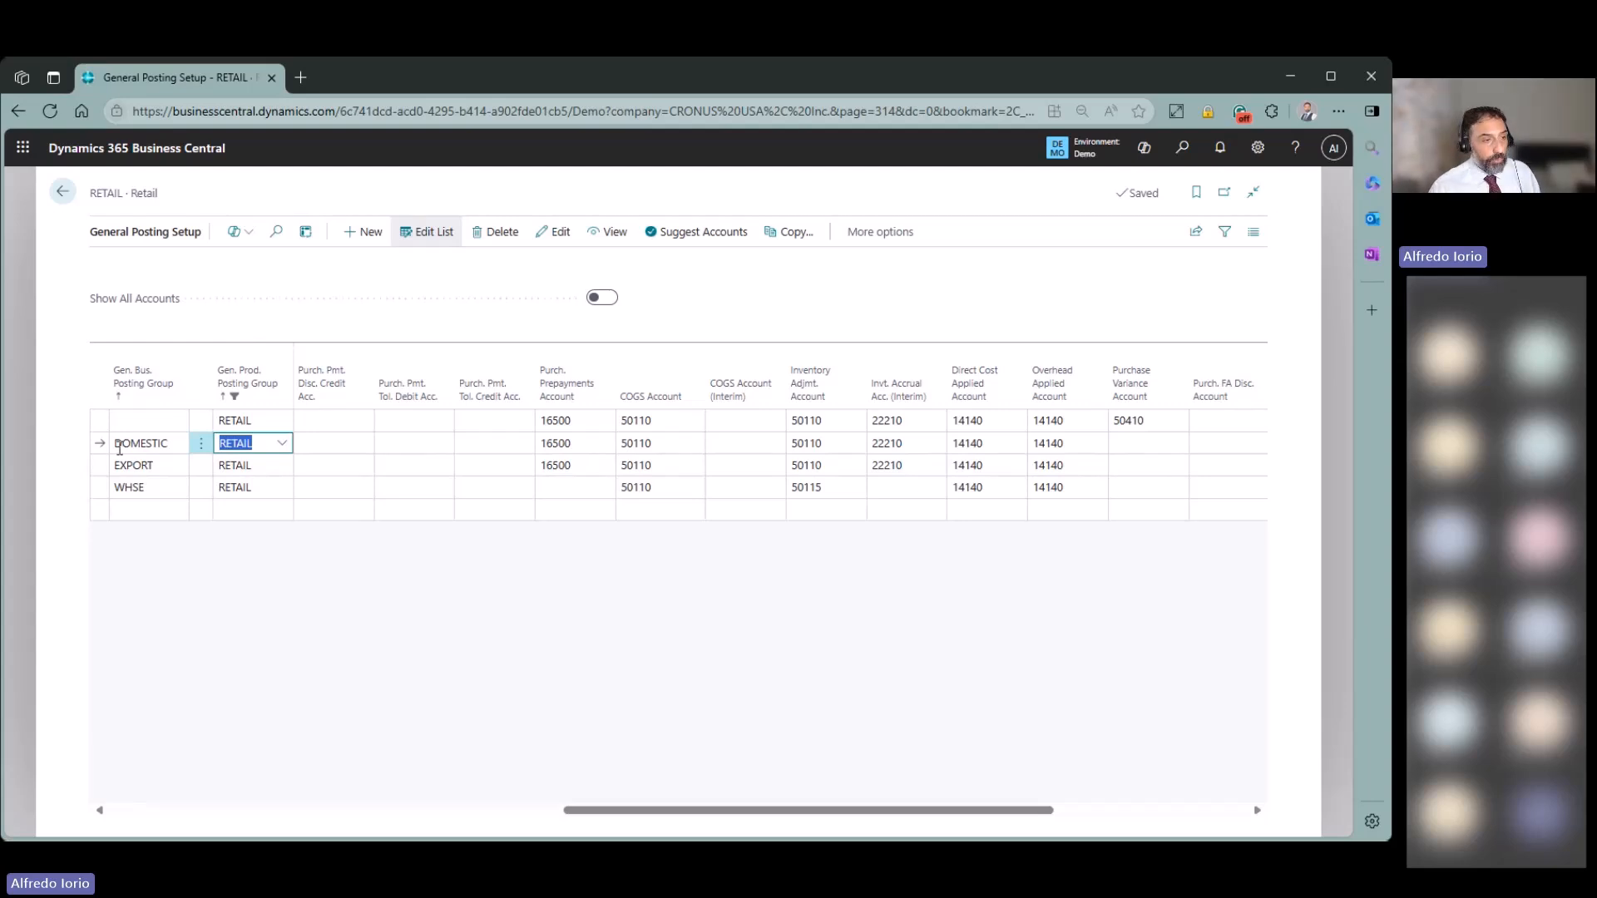
pyautogui.click(100, 466)
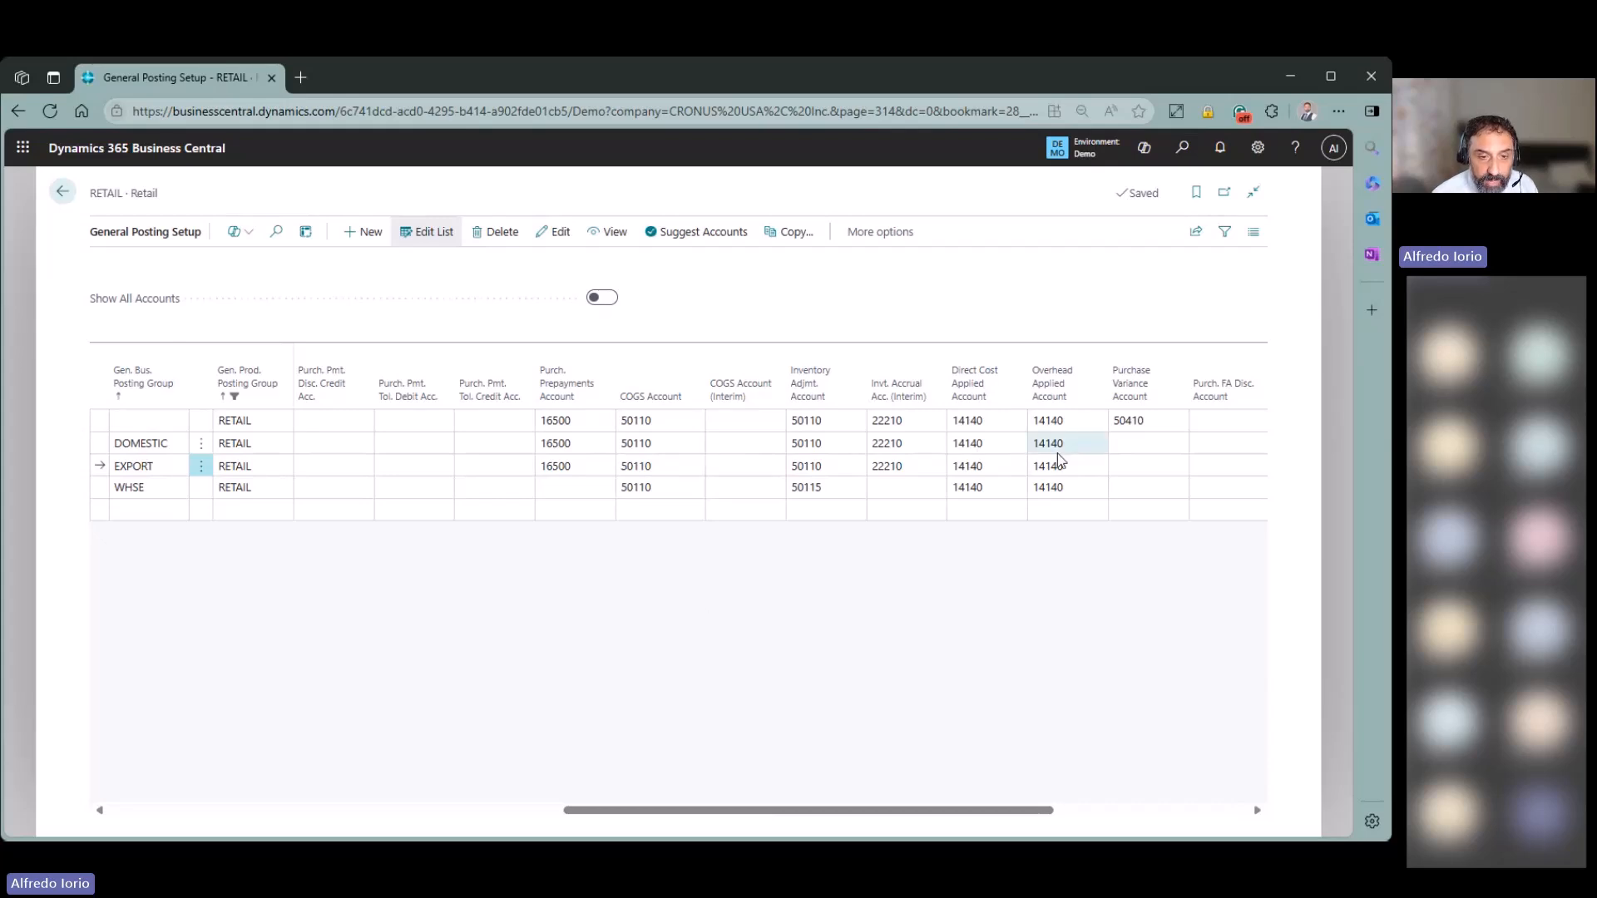
pyautogui.moveTo(973, 811); pyautogui.dragTo(214, 789)
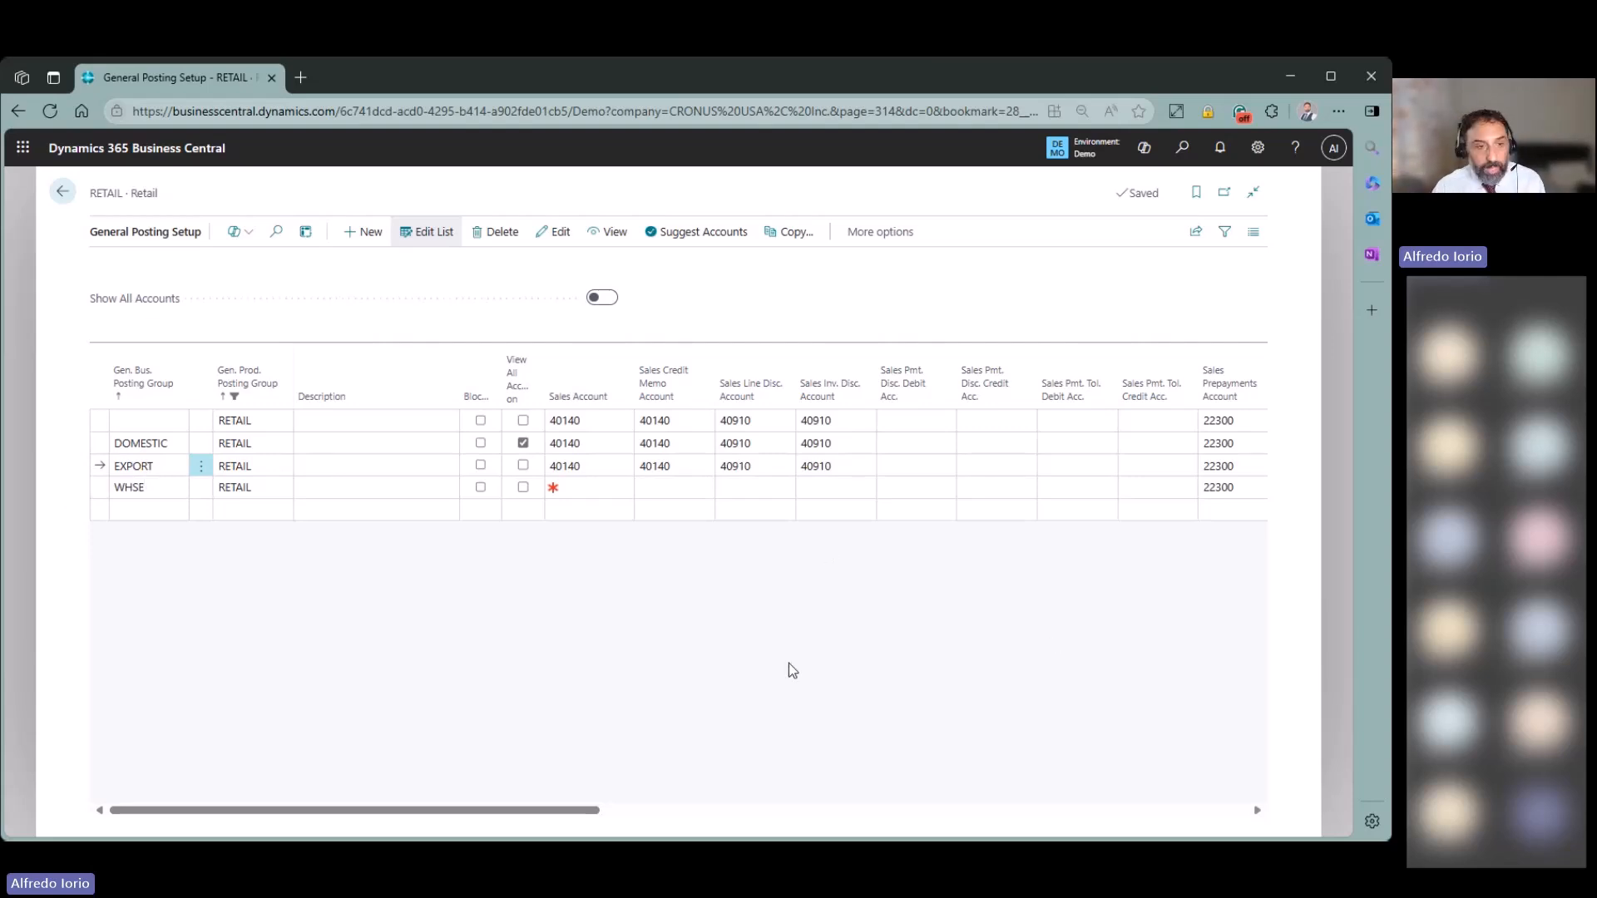
pyautogui.click(691, 464)
pyautogui.click(641, 696)
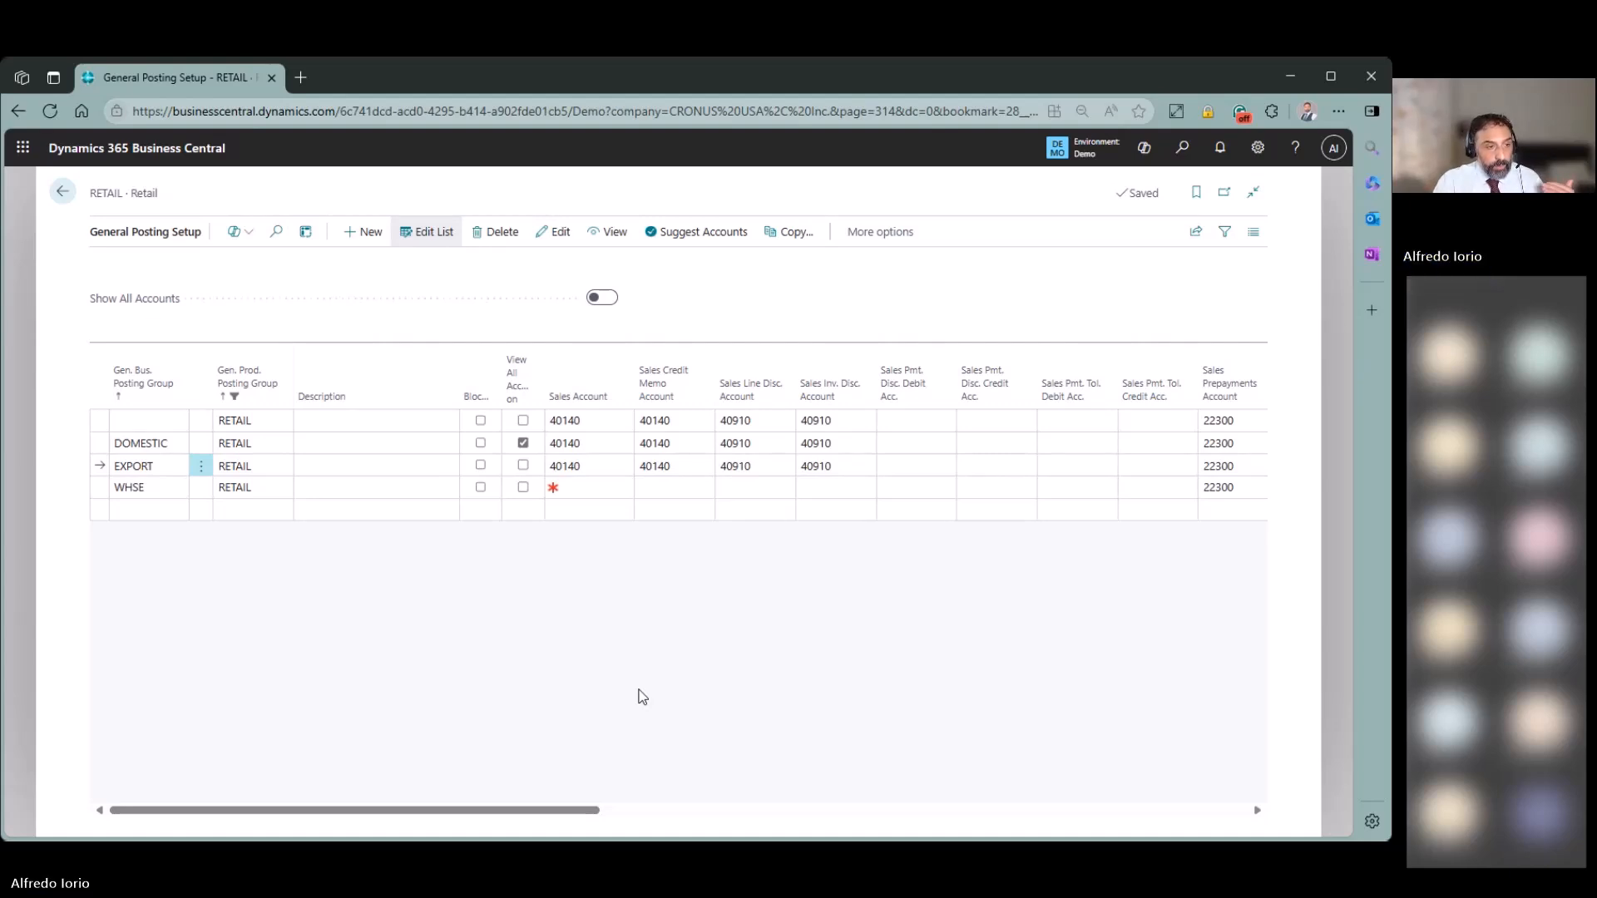
# Examine the WHSE RETAIL combination and compare its inventory adjustment account with that of the row without a business posting group.
pyautogui.click(122, 489)
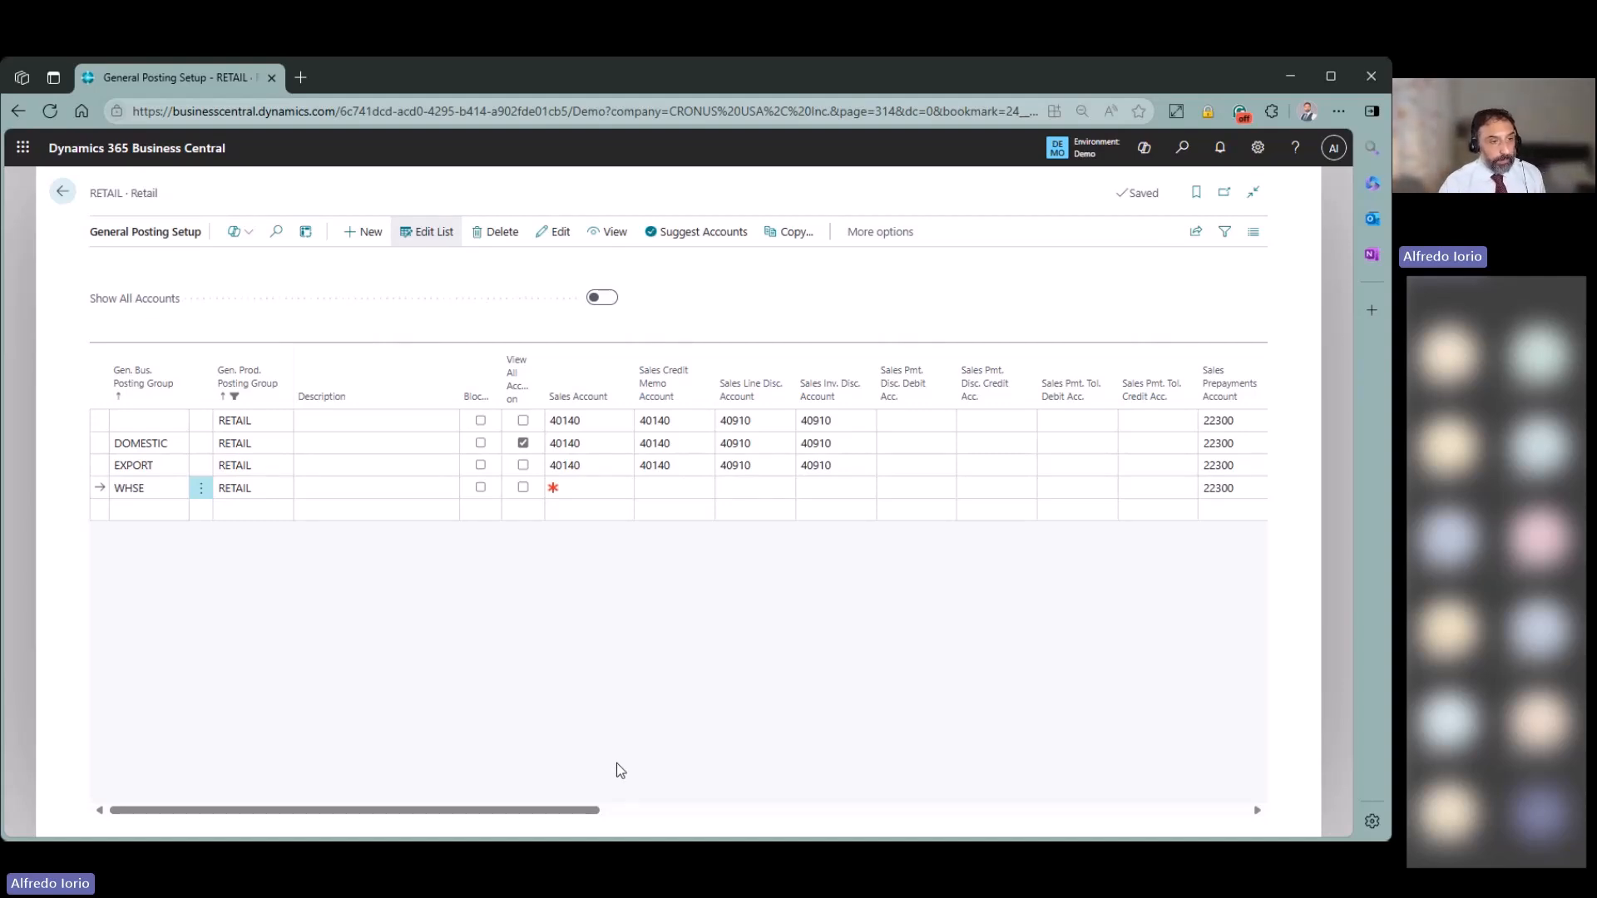
pyautogui.click(246, 488)
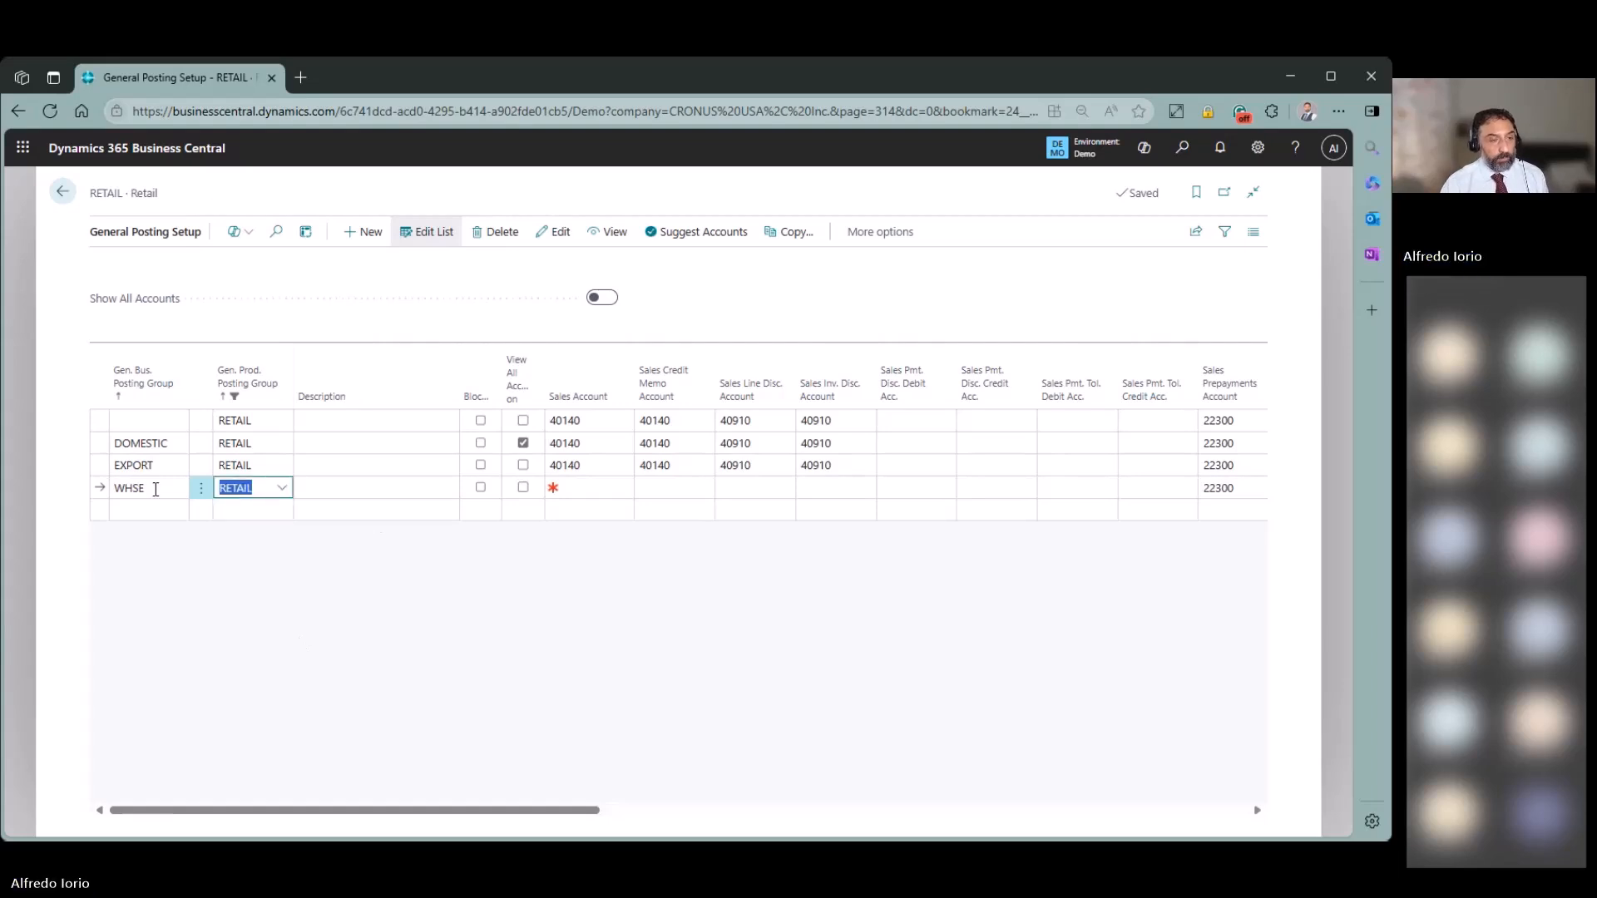
pyautogui.click(155, 489)
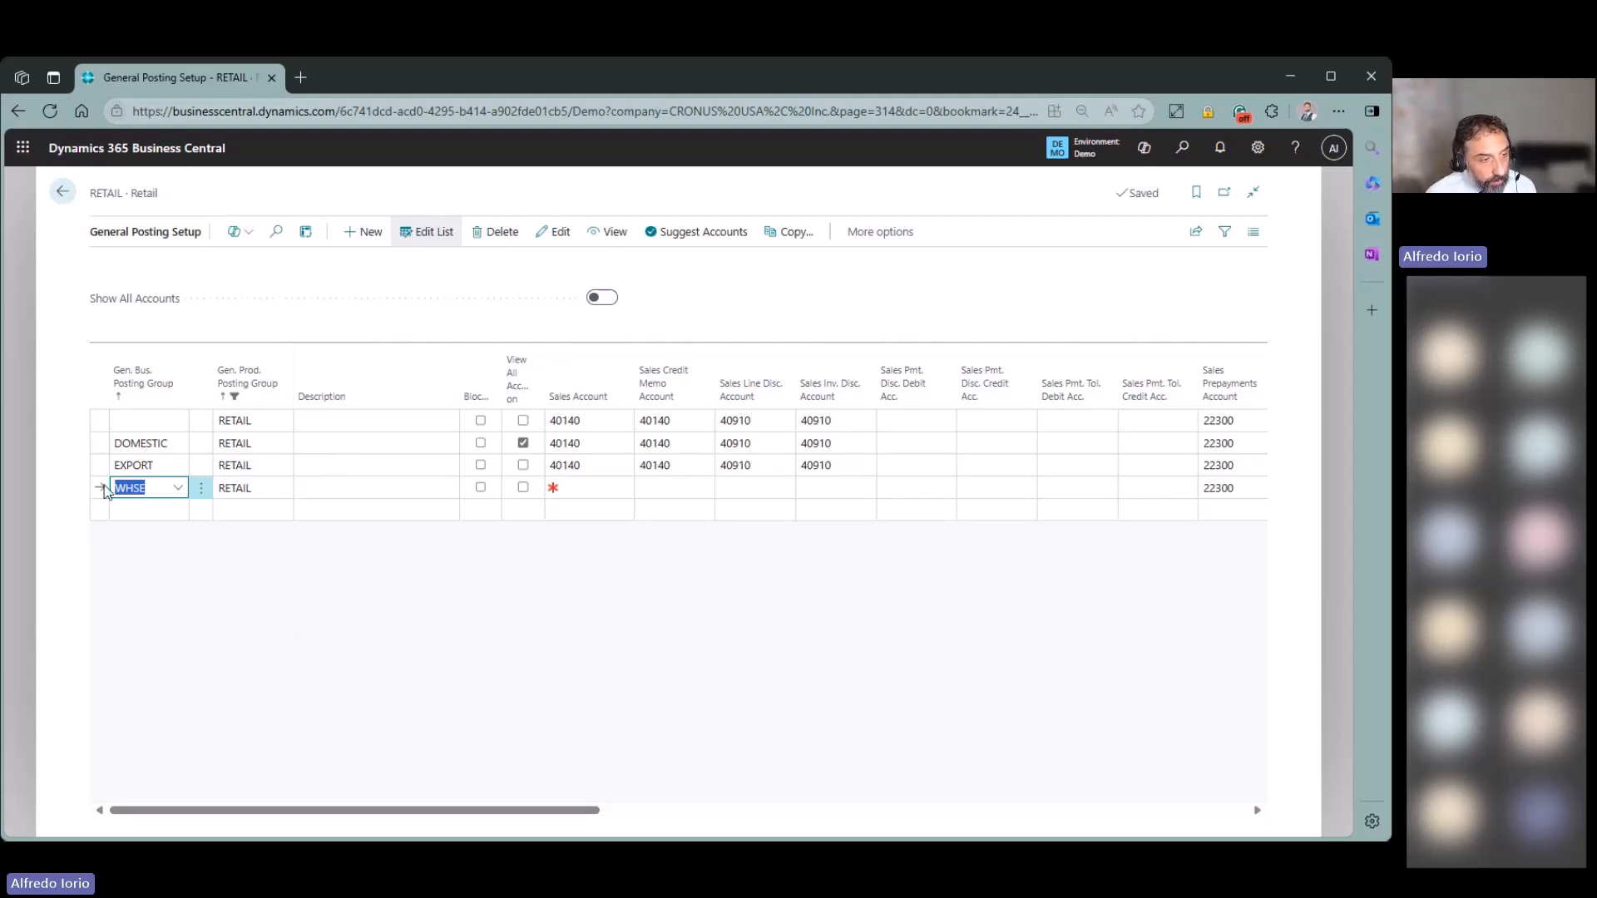
pyautogui.click(178, 534)
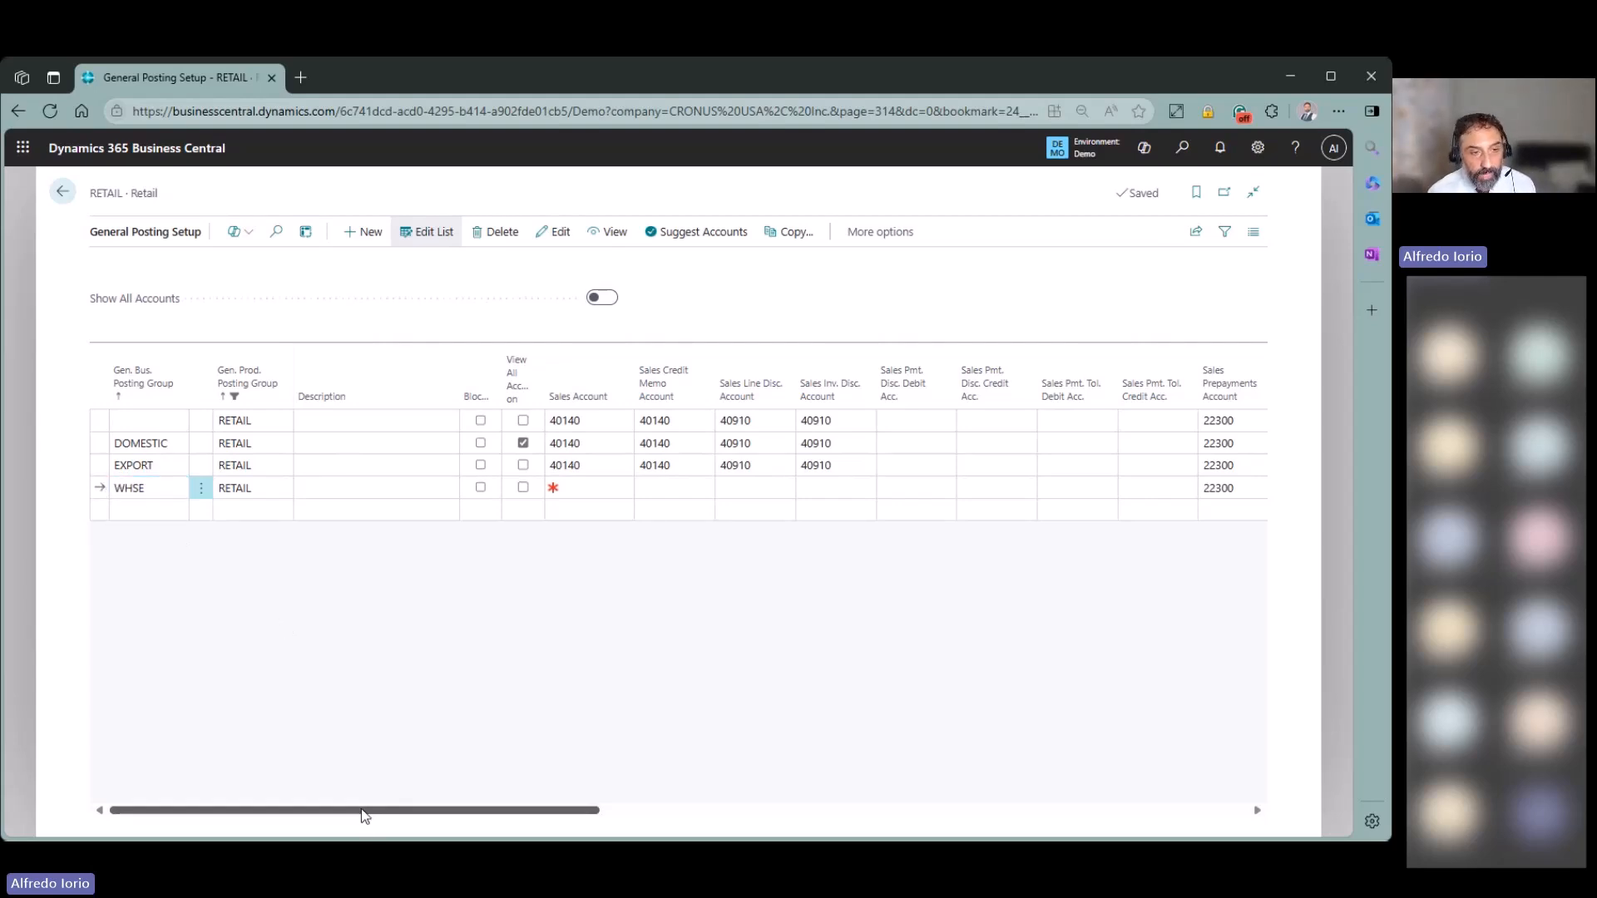
pyautogui.moveTo(361, 809); pyautogui.dragTo(869, 819)
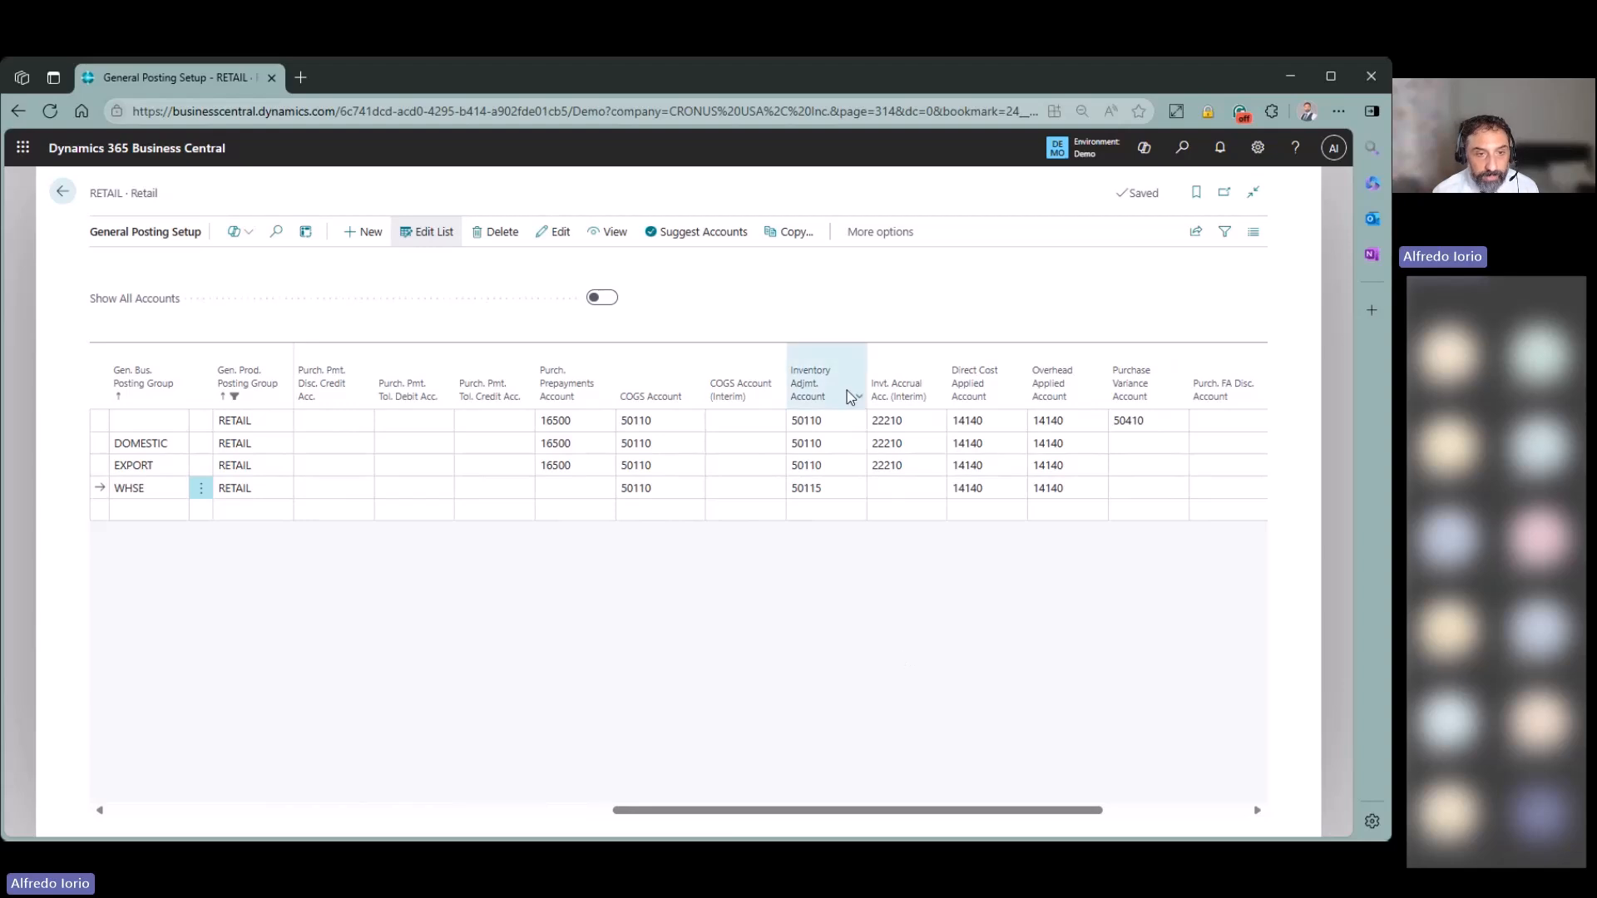
pyautogui.moveTo(832, 381)
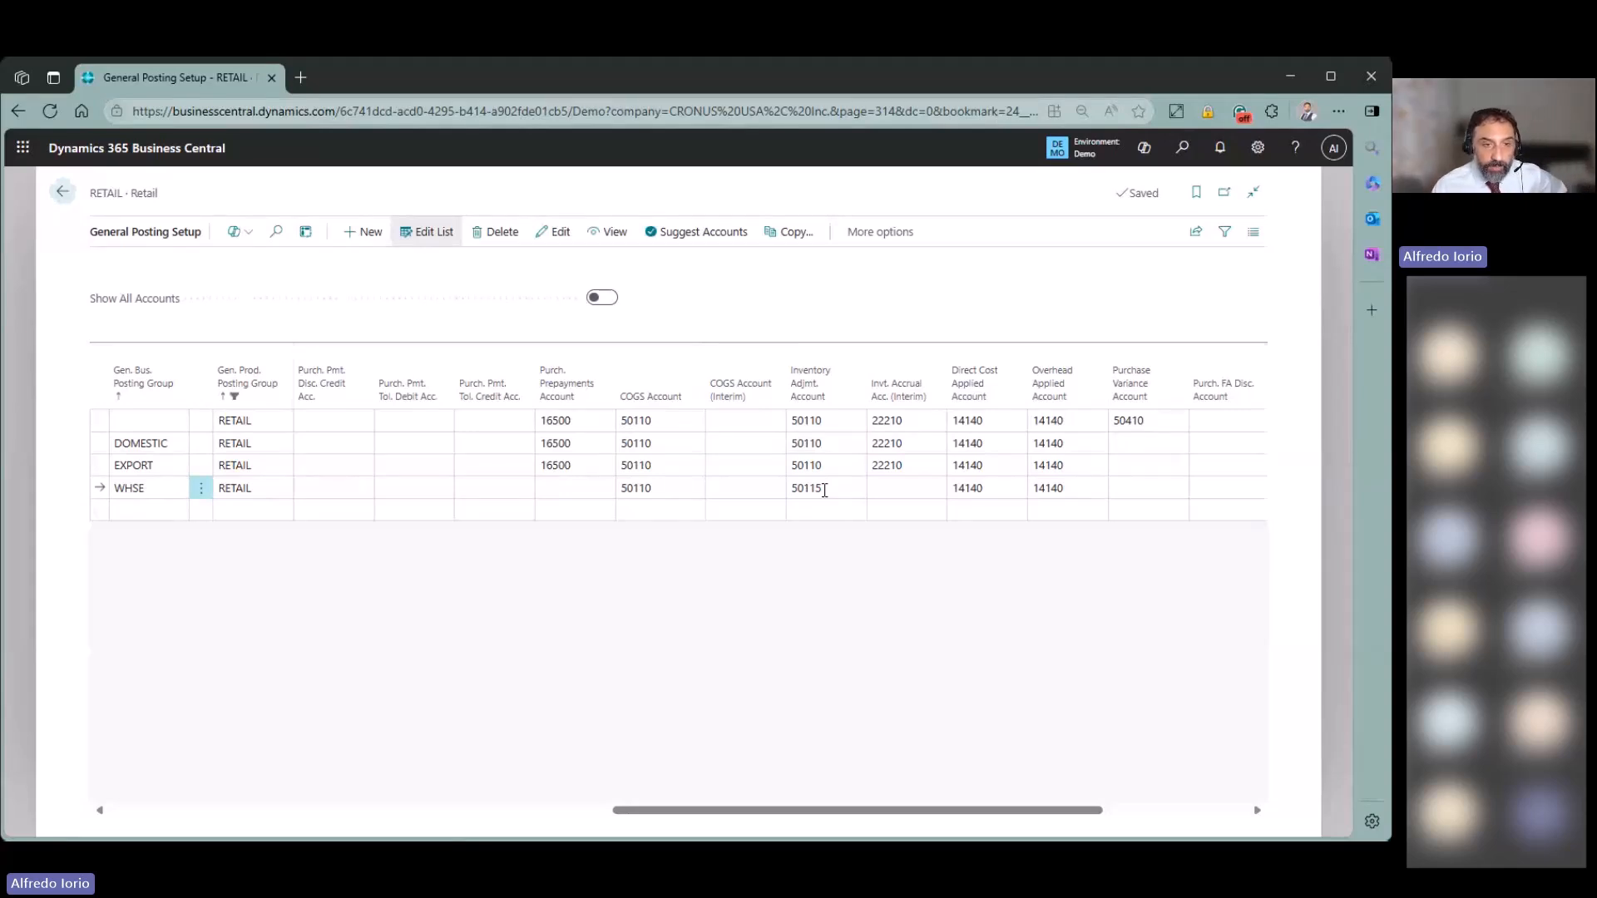
pyautogui.click(840, 423)
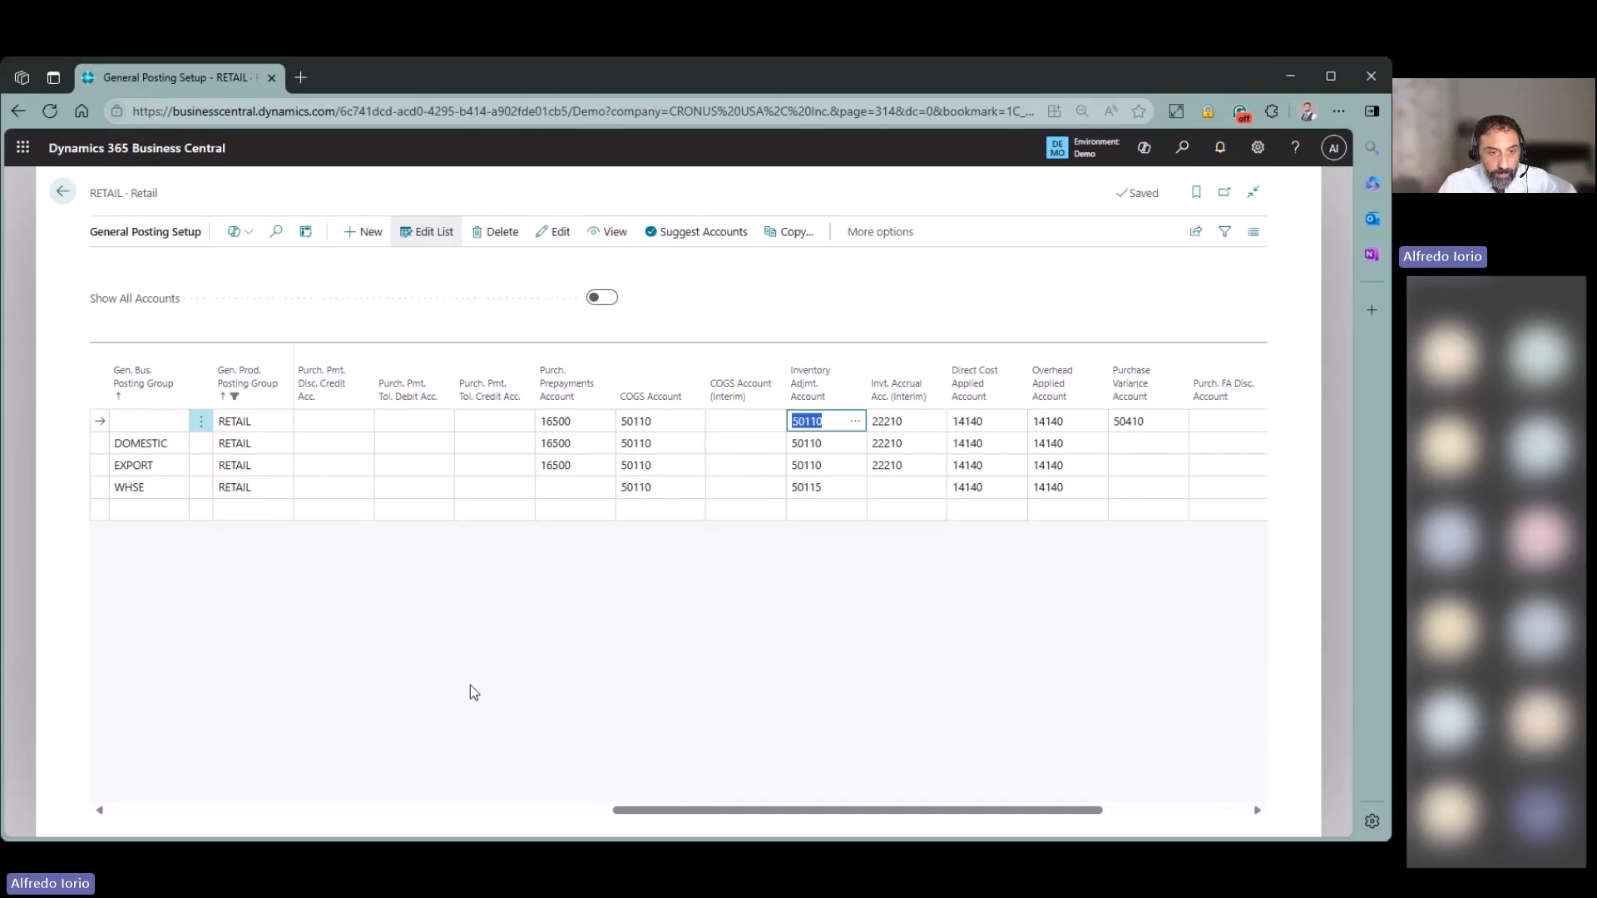
pyautogui.click(841, 489)
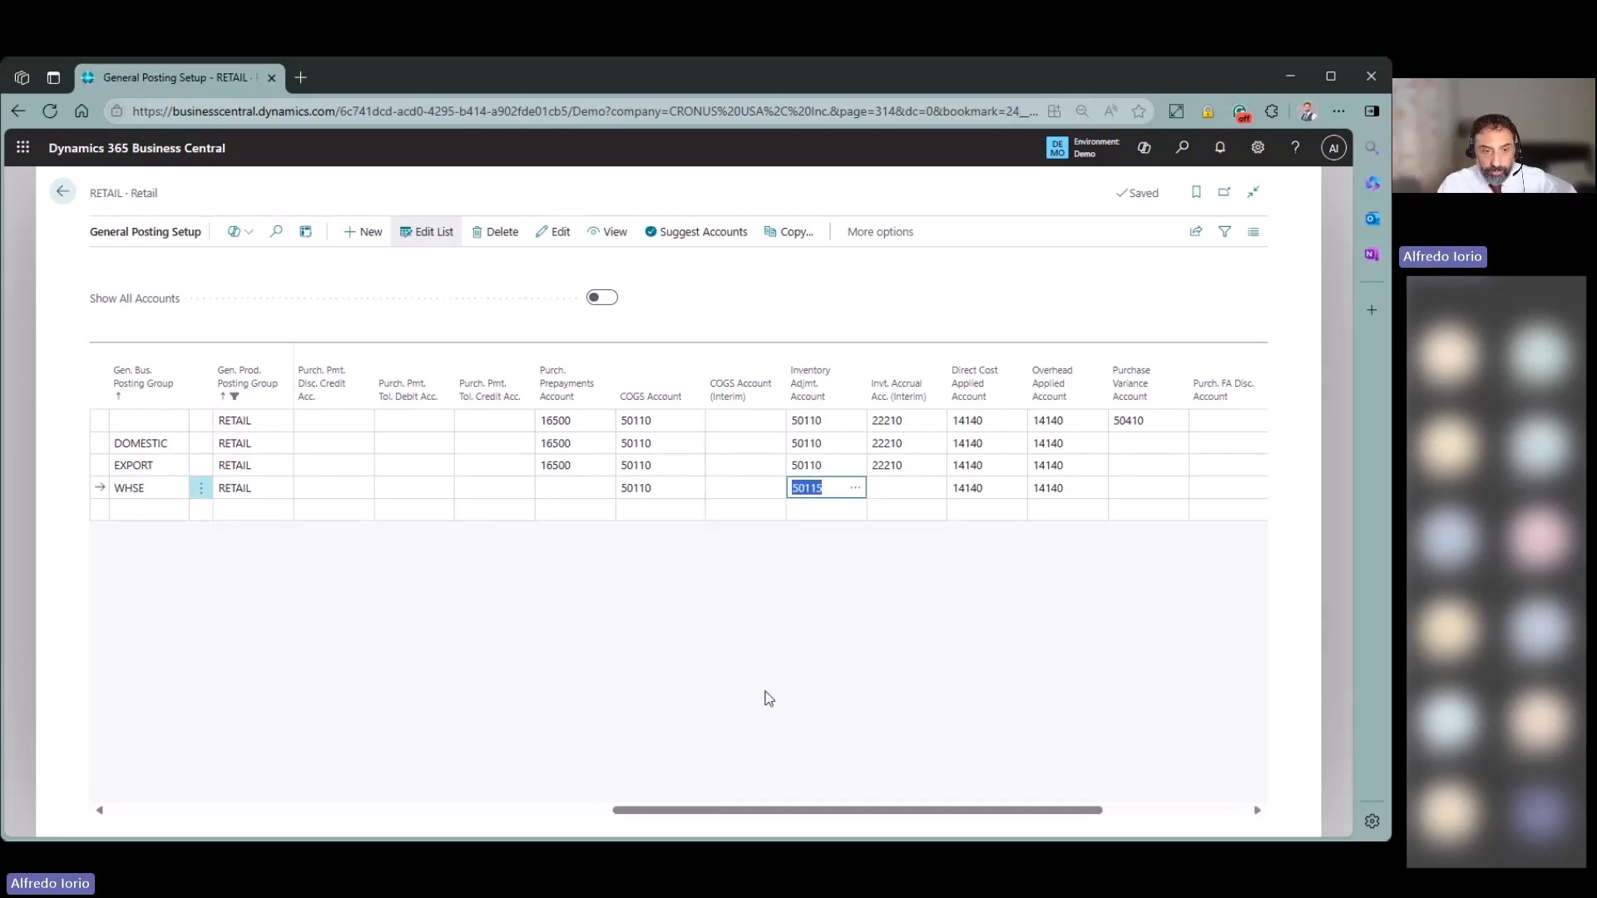
pyautogui.click(156, 488)
pyautogui.press('Tab')
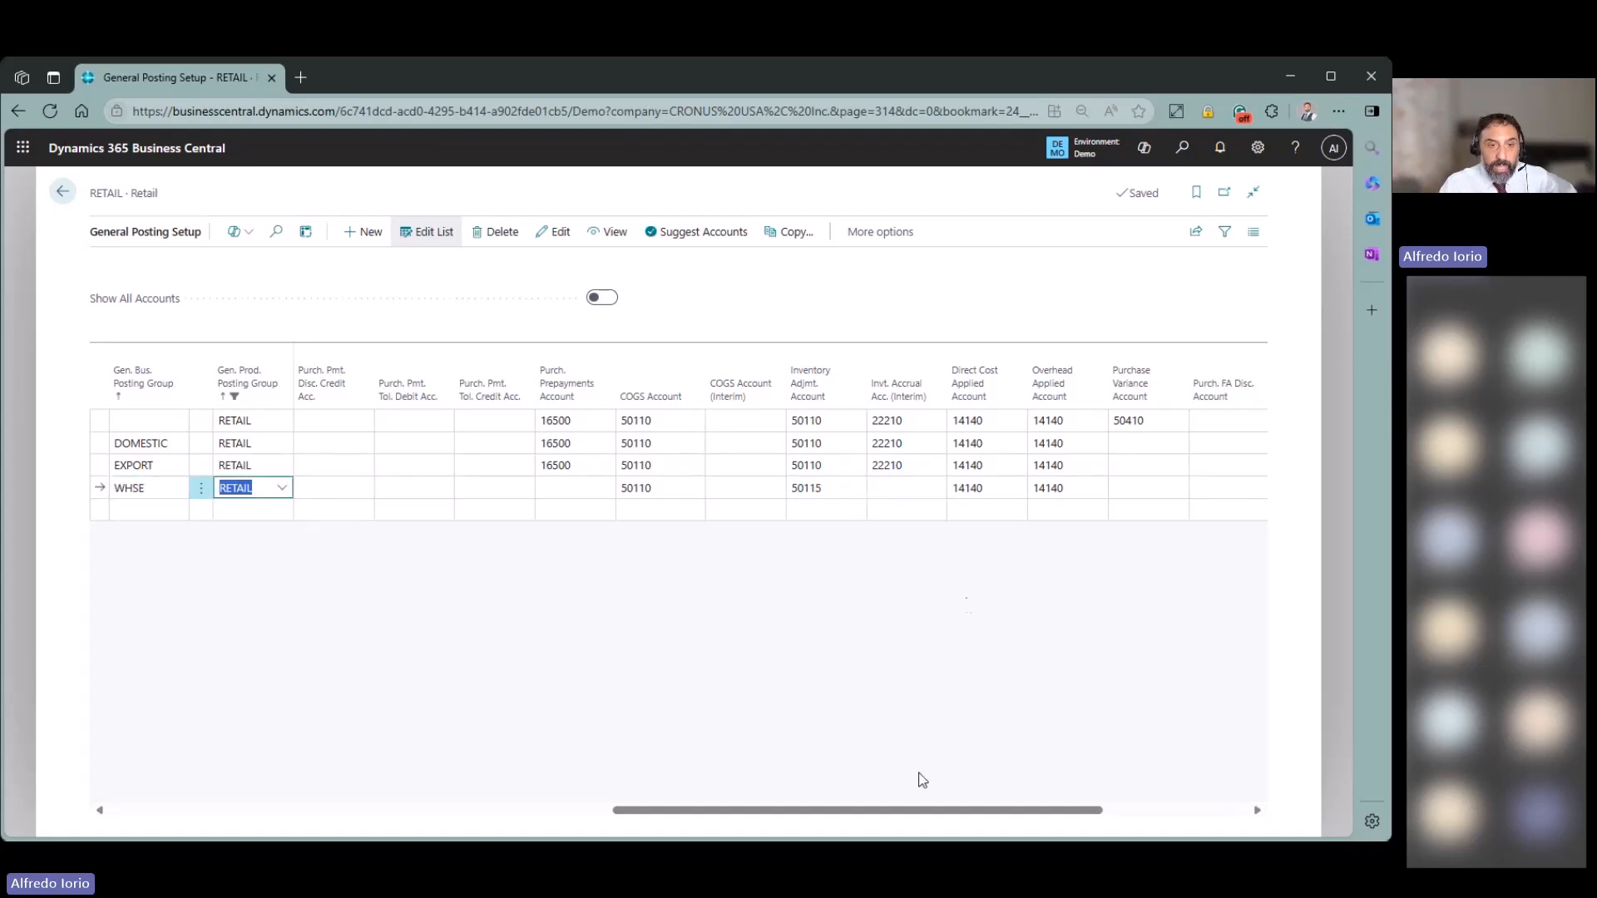
# Open the Item Journals page and set the first line's entry type to Positive Adjmt.
pyautogui.click(1182, 147)
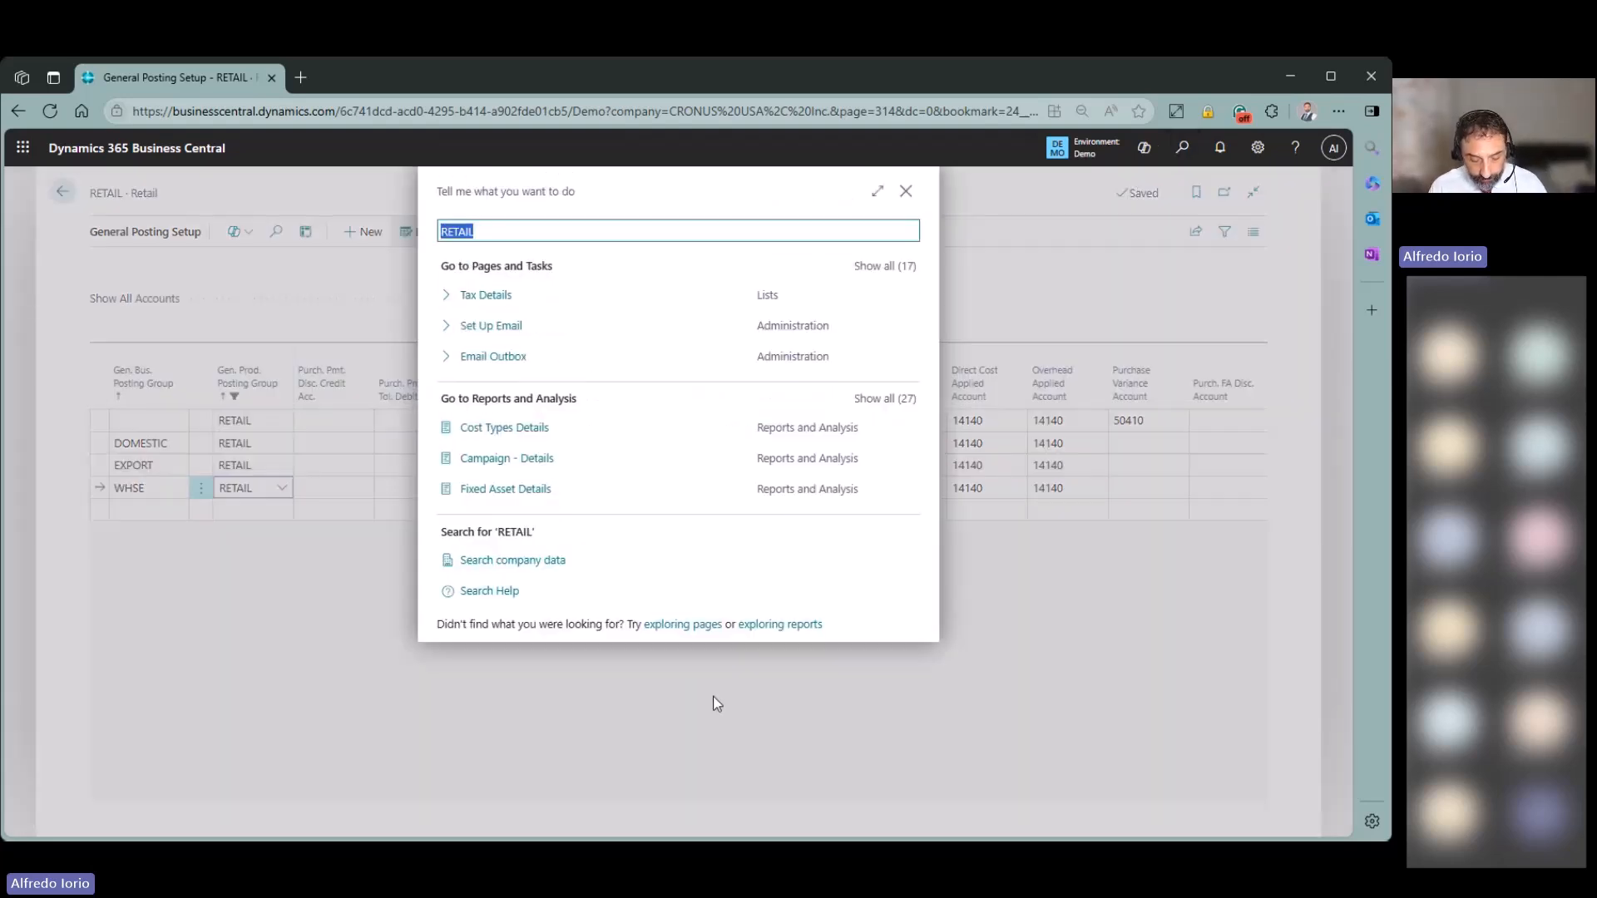
pyautogui.write('item jou')
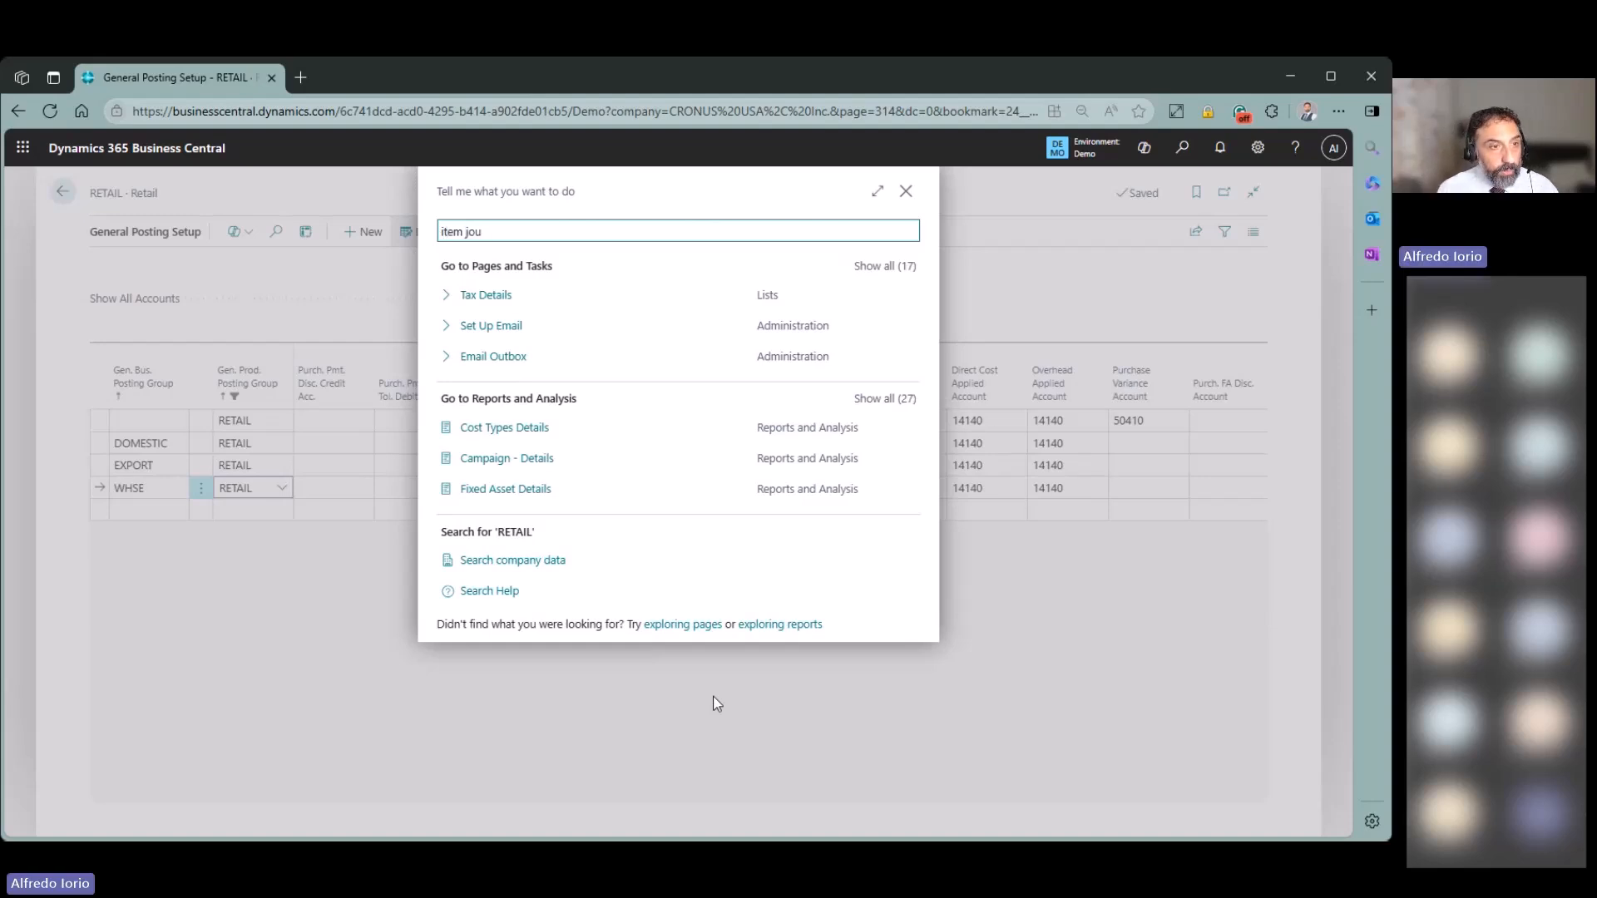
pyautogui.press('Down')
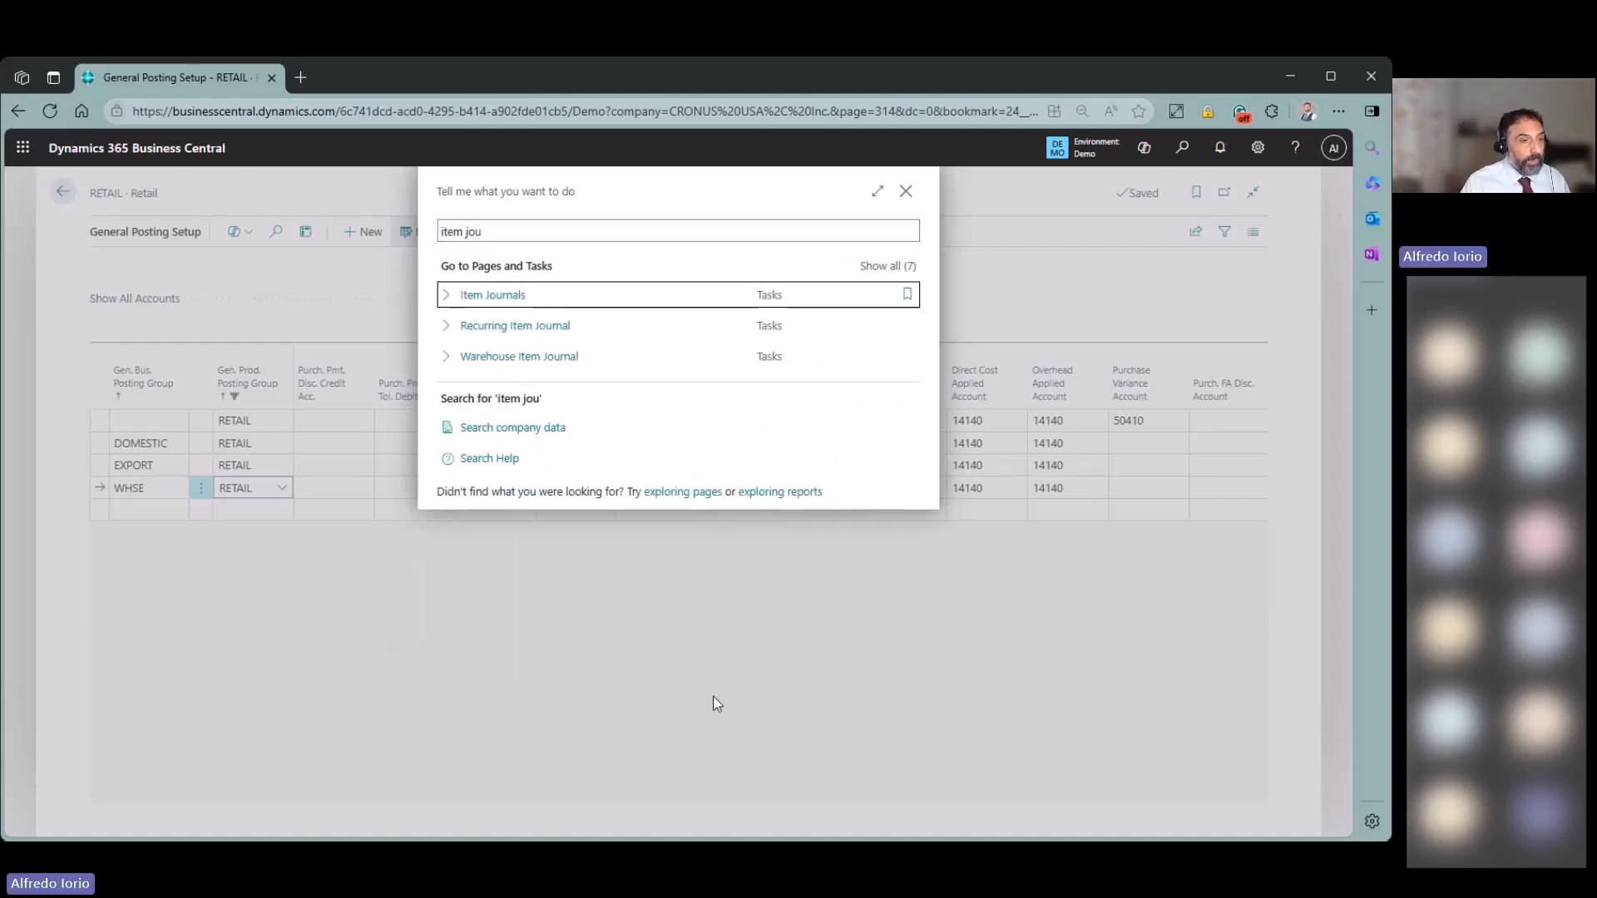
pyautogui.press('Return')
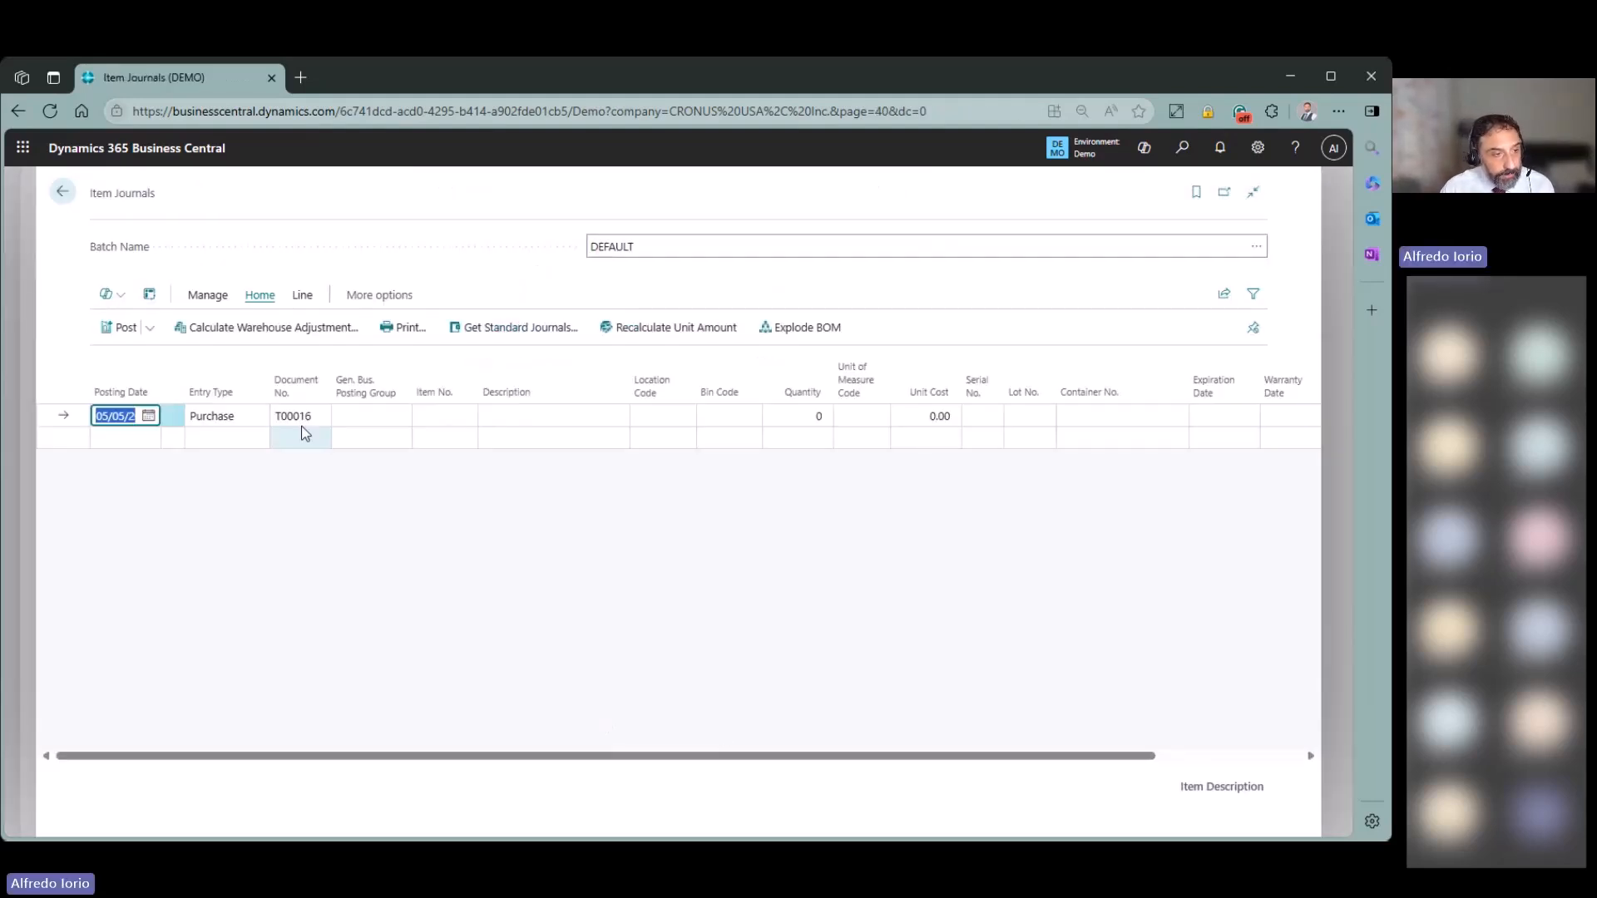
pyautogui.click(262, 418)
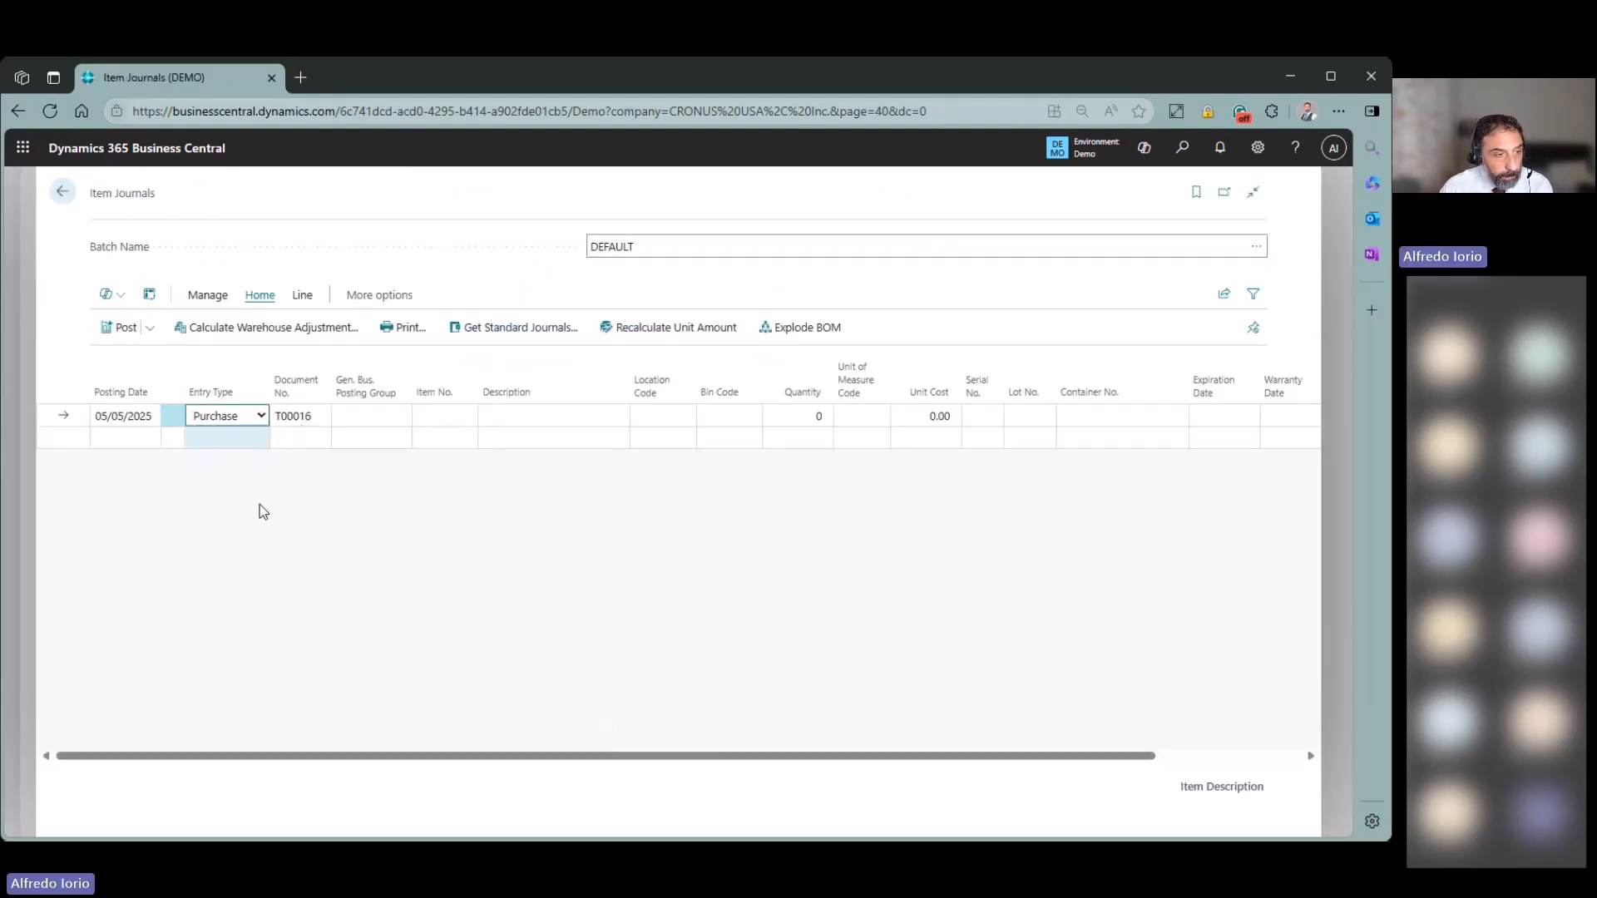
pyautogui.click(247, 486)
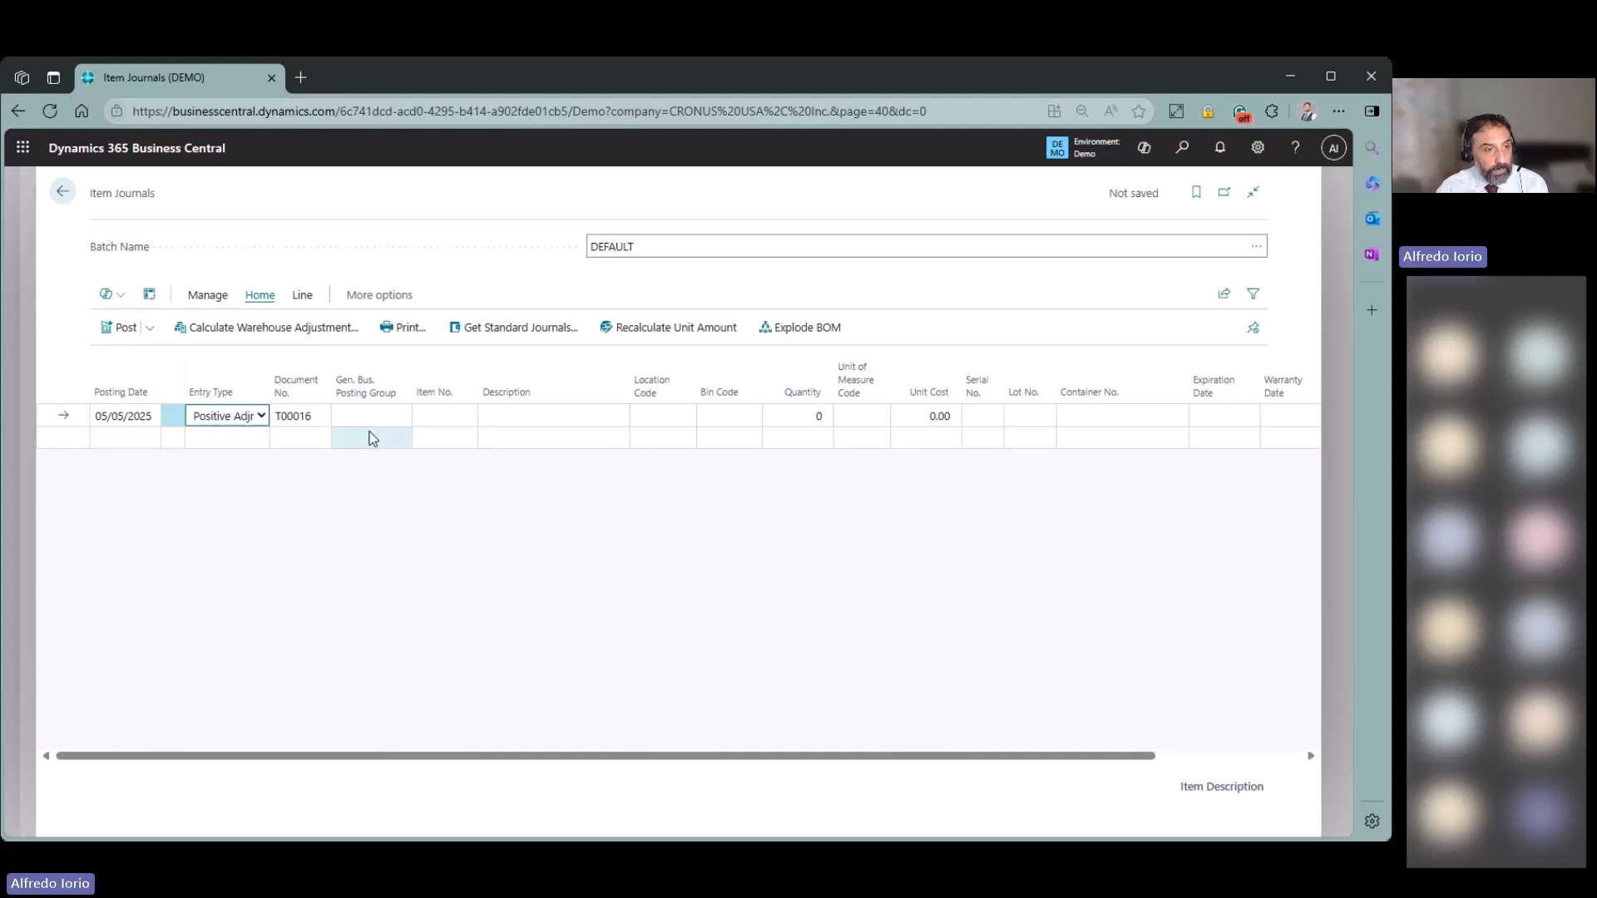
# Open the full item list for the journal line, select item 1009 LONDON Pine Window and switch the enlarged list to Advanced View.
pyautogui.click(429, 415)
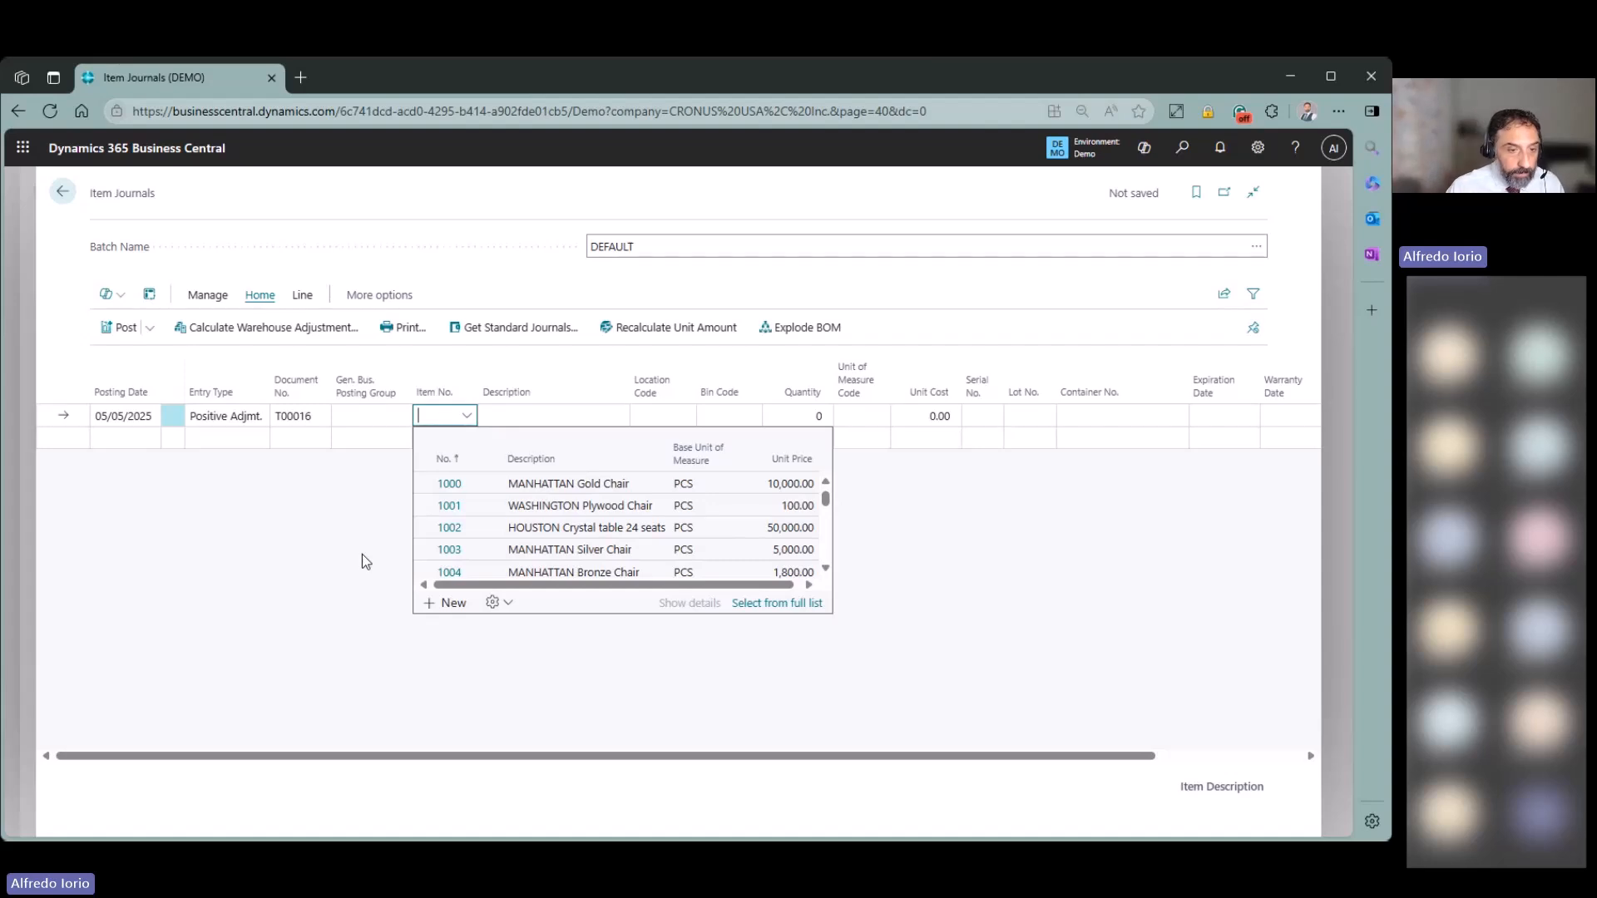
pyautogui.click(789, 604)
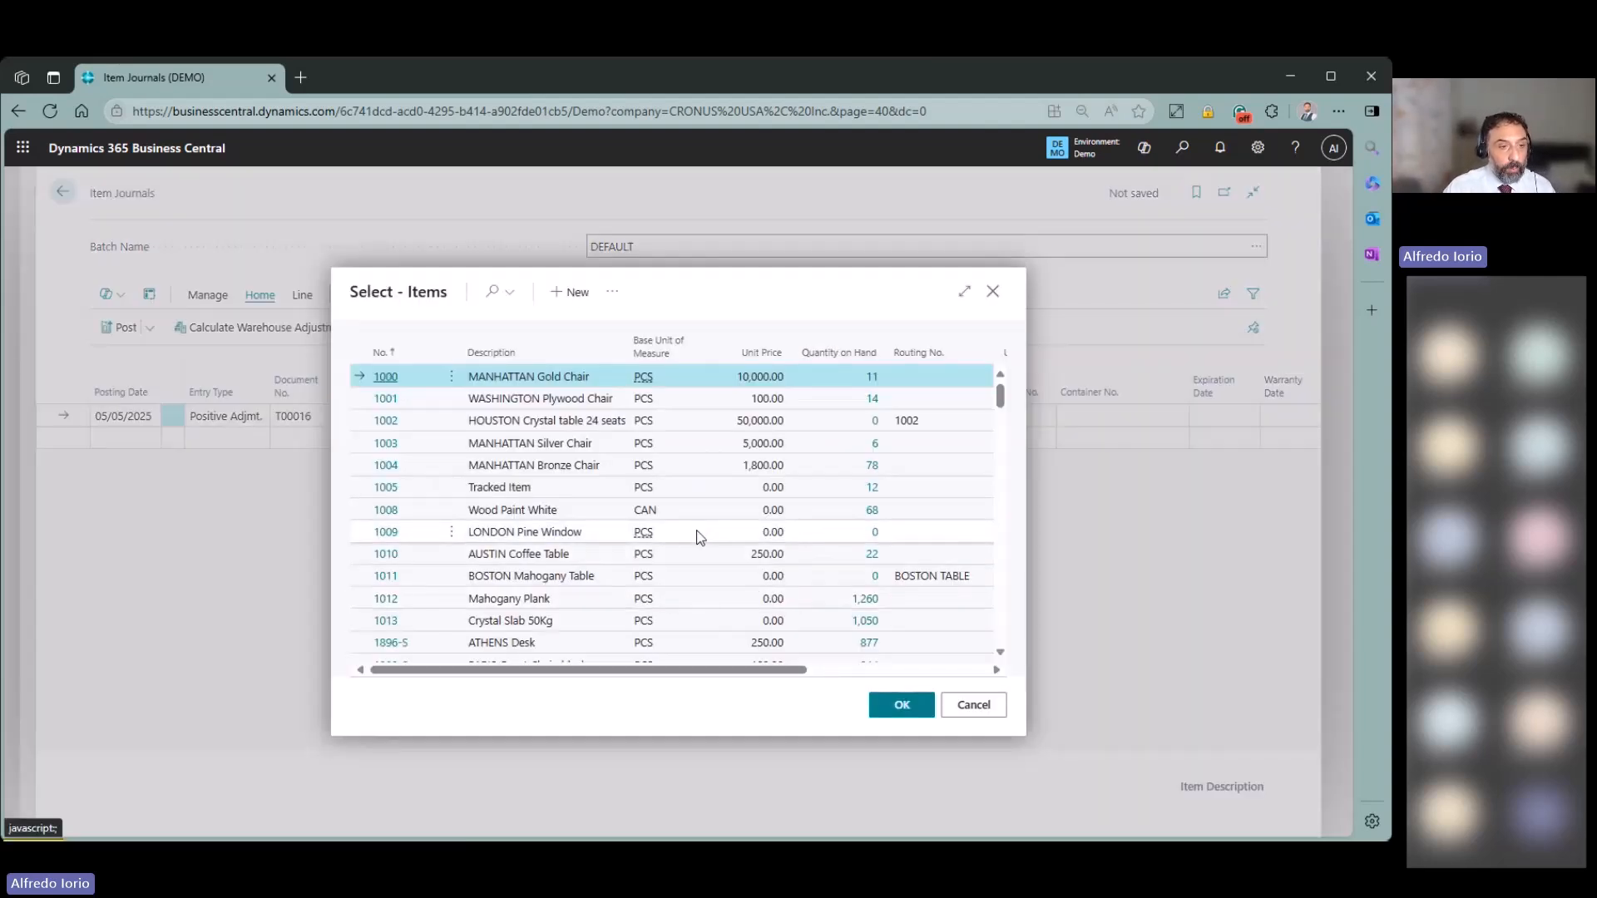
pyautogui.click(699, 536)
pyautogui.moveTo(757, 670); pyautogui.dragTo(883, 672)
pyautogui.click(967, 295)
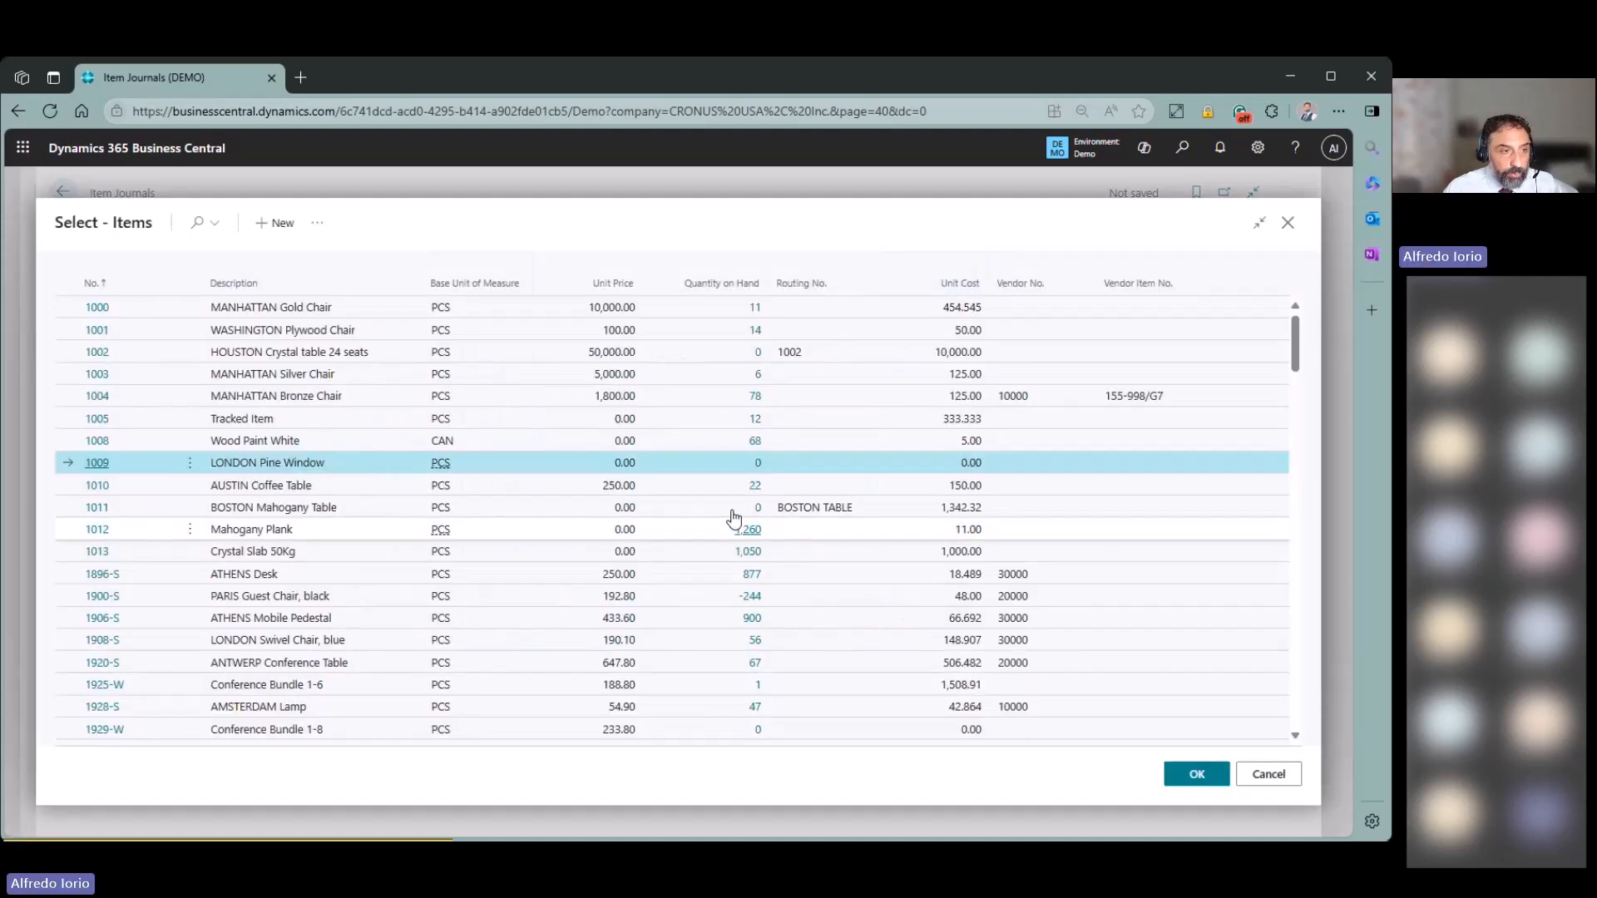
pyautogui.click(317, 222)
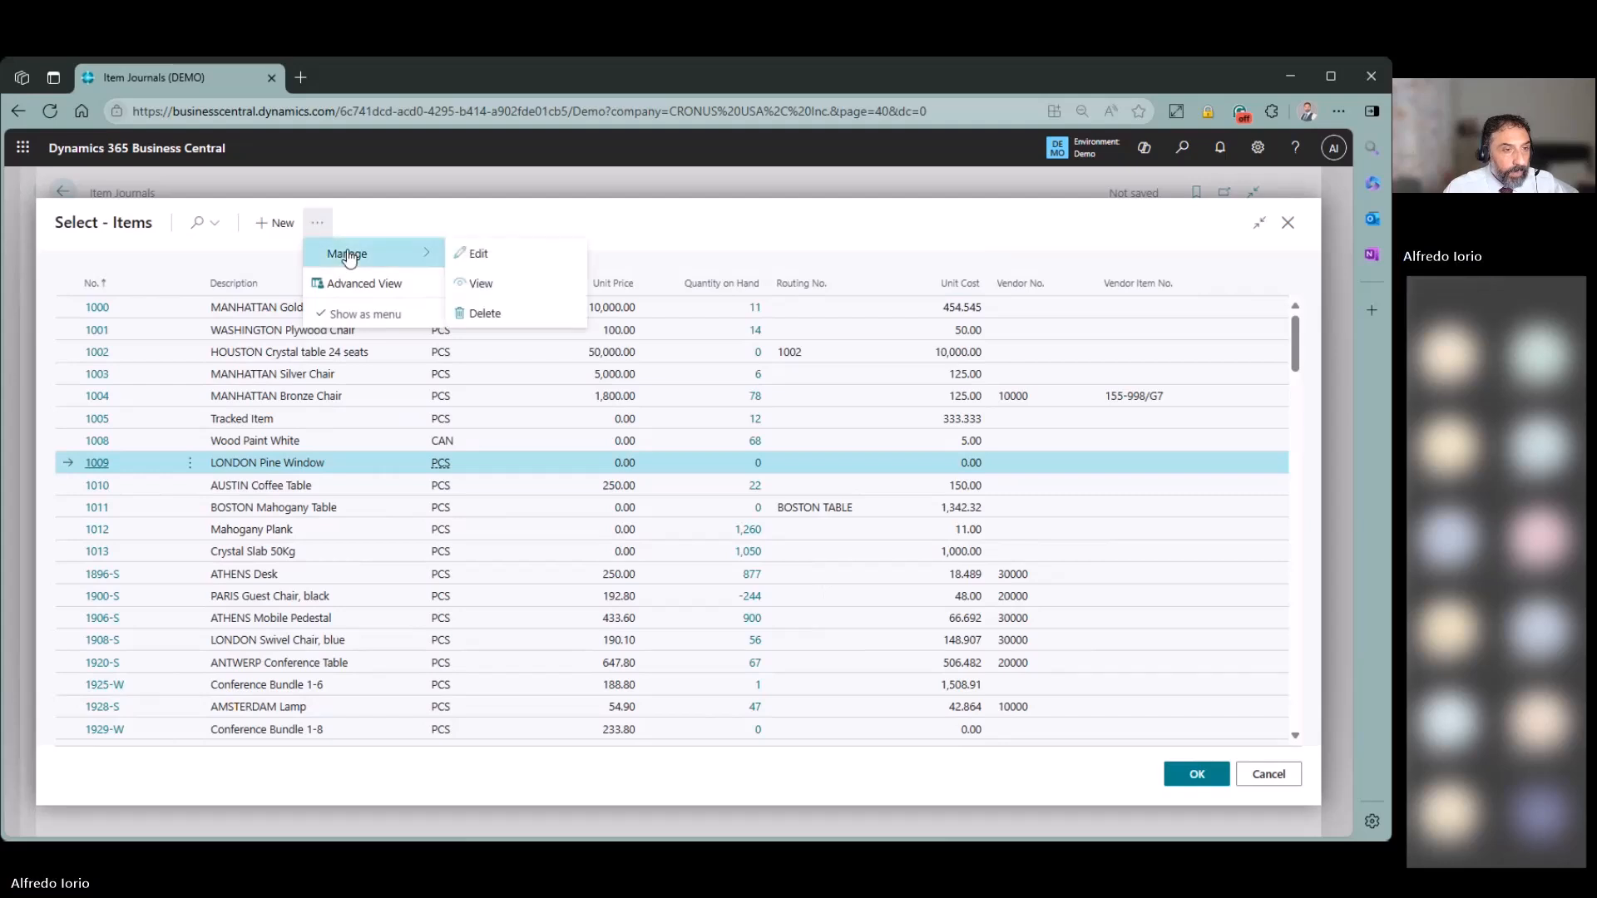
pyautogui.click(360, 283)
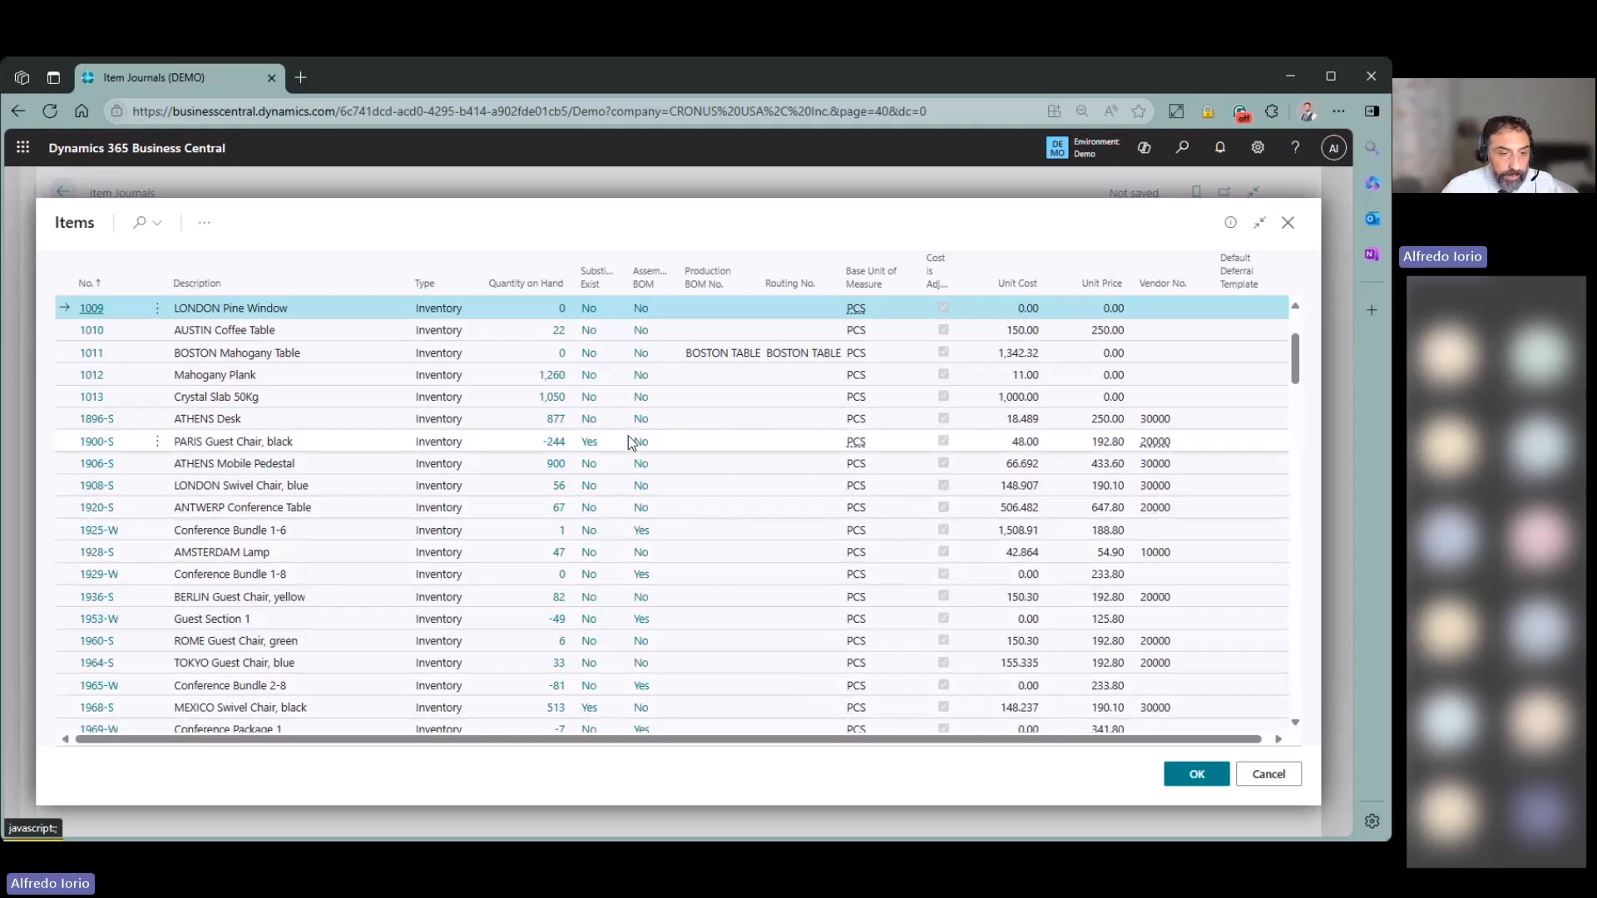
# Open the card of item 1009 LONDON Pine Window, check its Gen. Prod. Posting Group and return to the item list.
pyautogui.moveTo(688, 741)
pyautogui.mouseDown()
pyautogui.moveTo(908, 743)
pyautogui.moveTo(671, 740)
pyautogui.mouseUp()
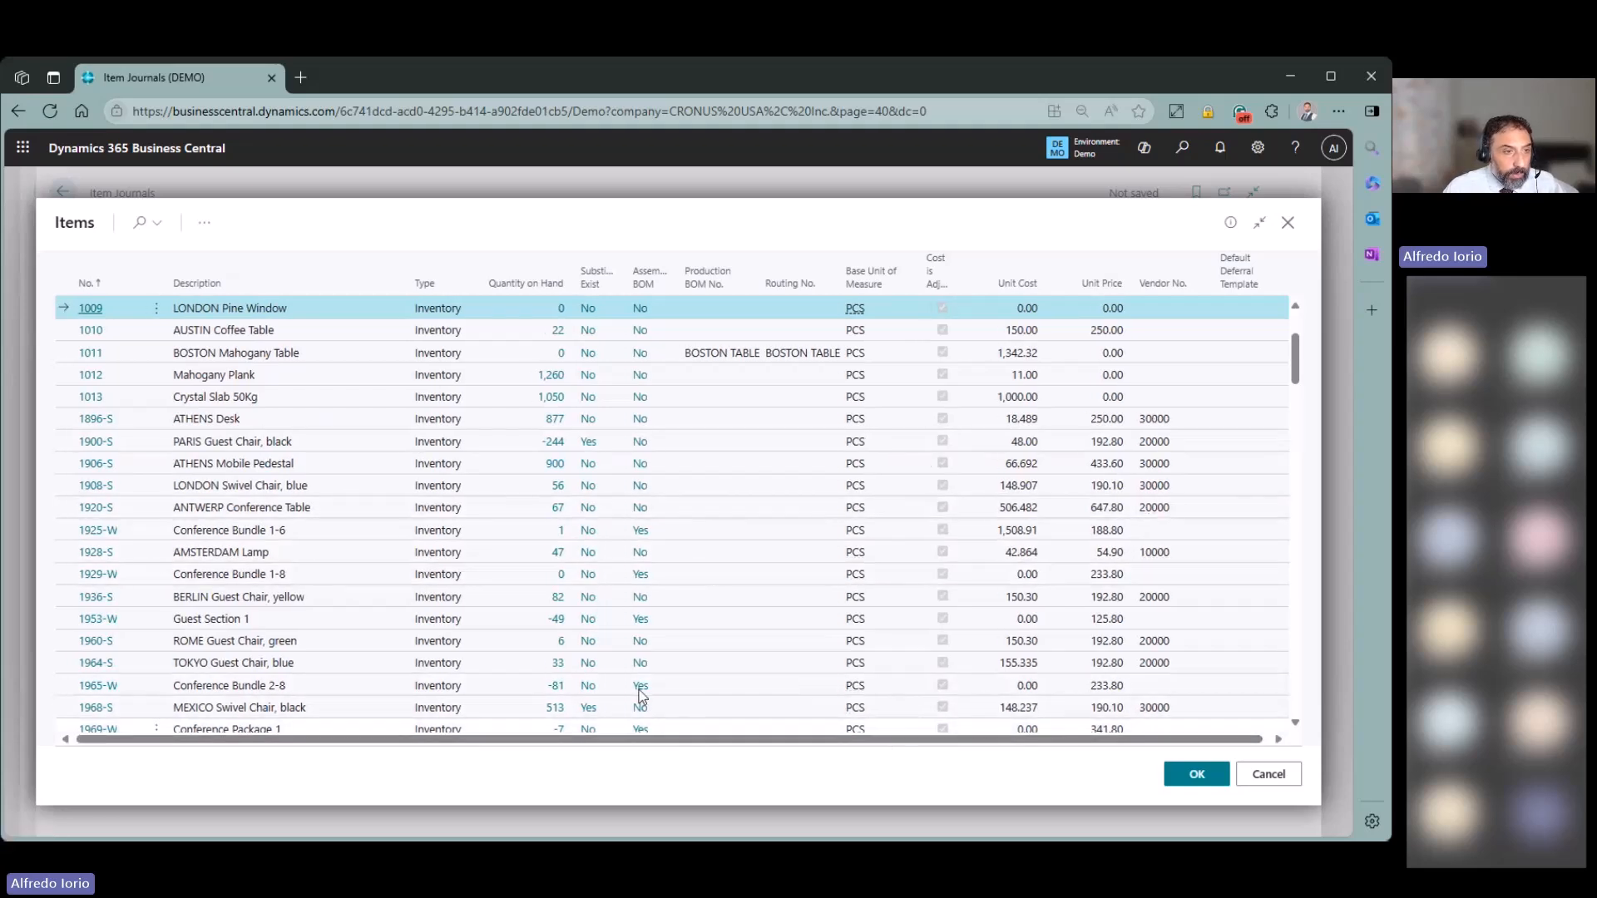
pyautogui.click(155, 311)
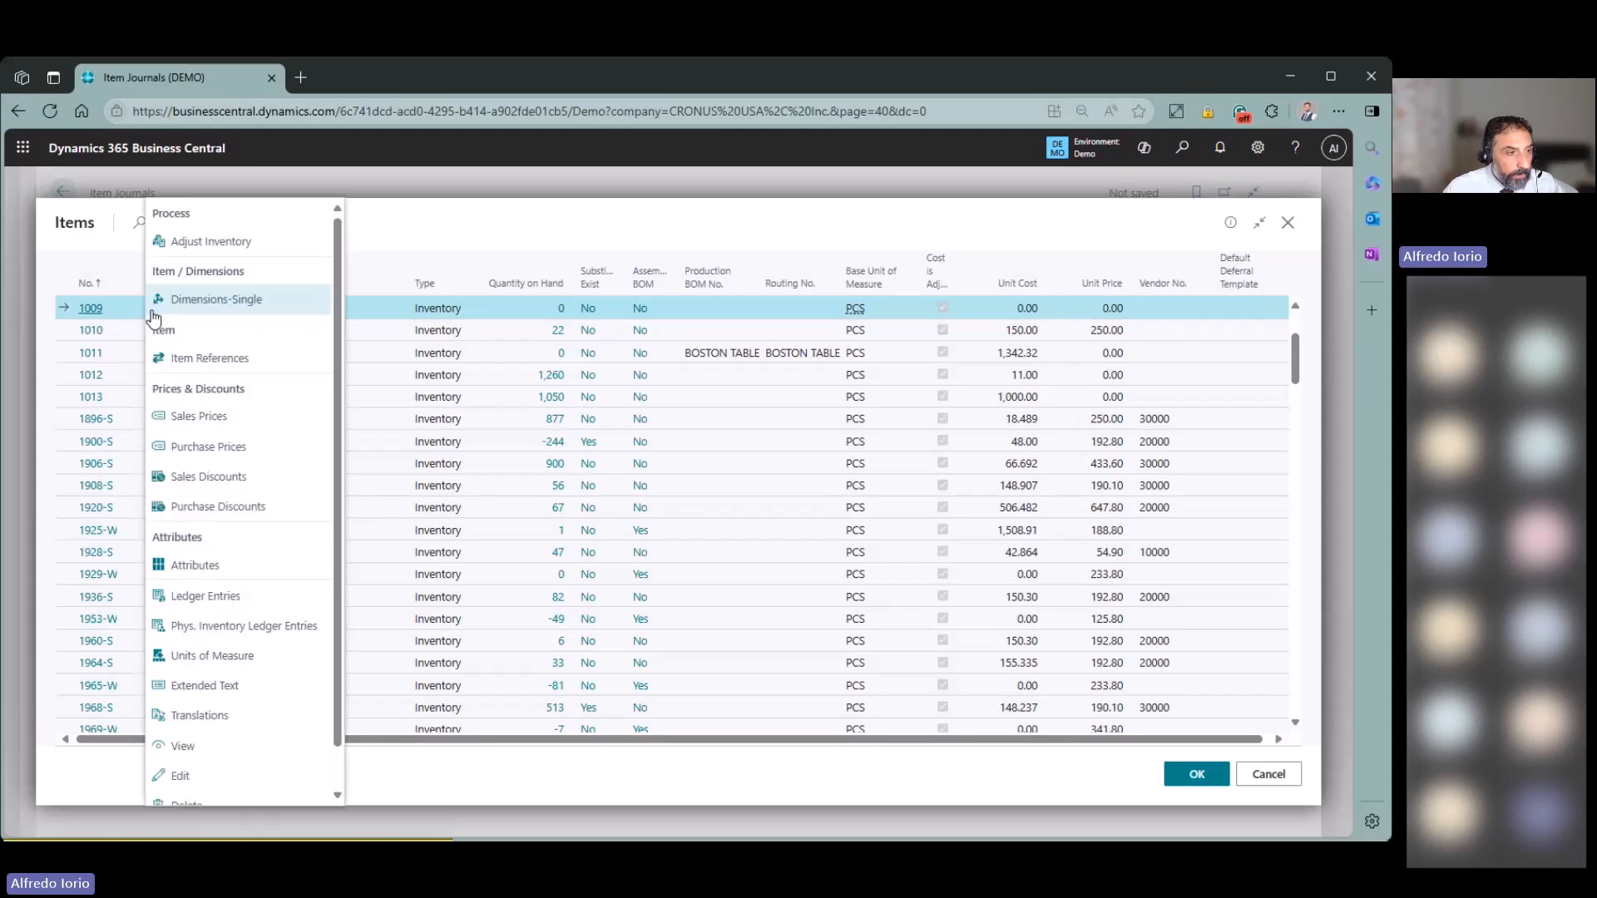
pyautogui.click(196, 776)
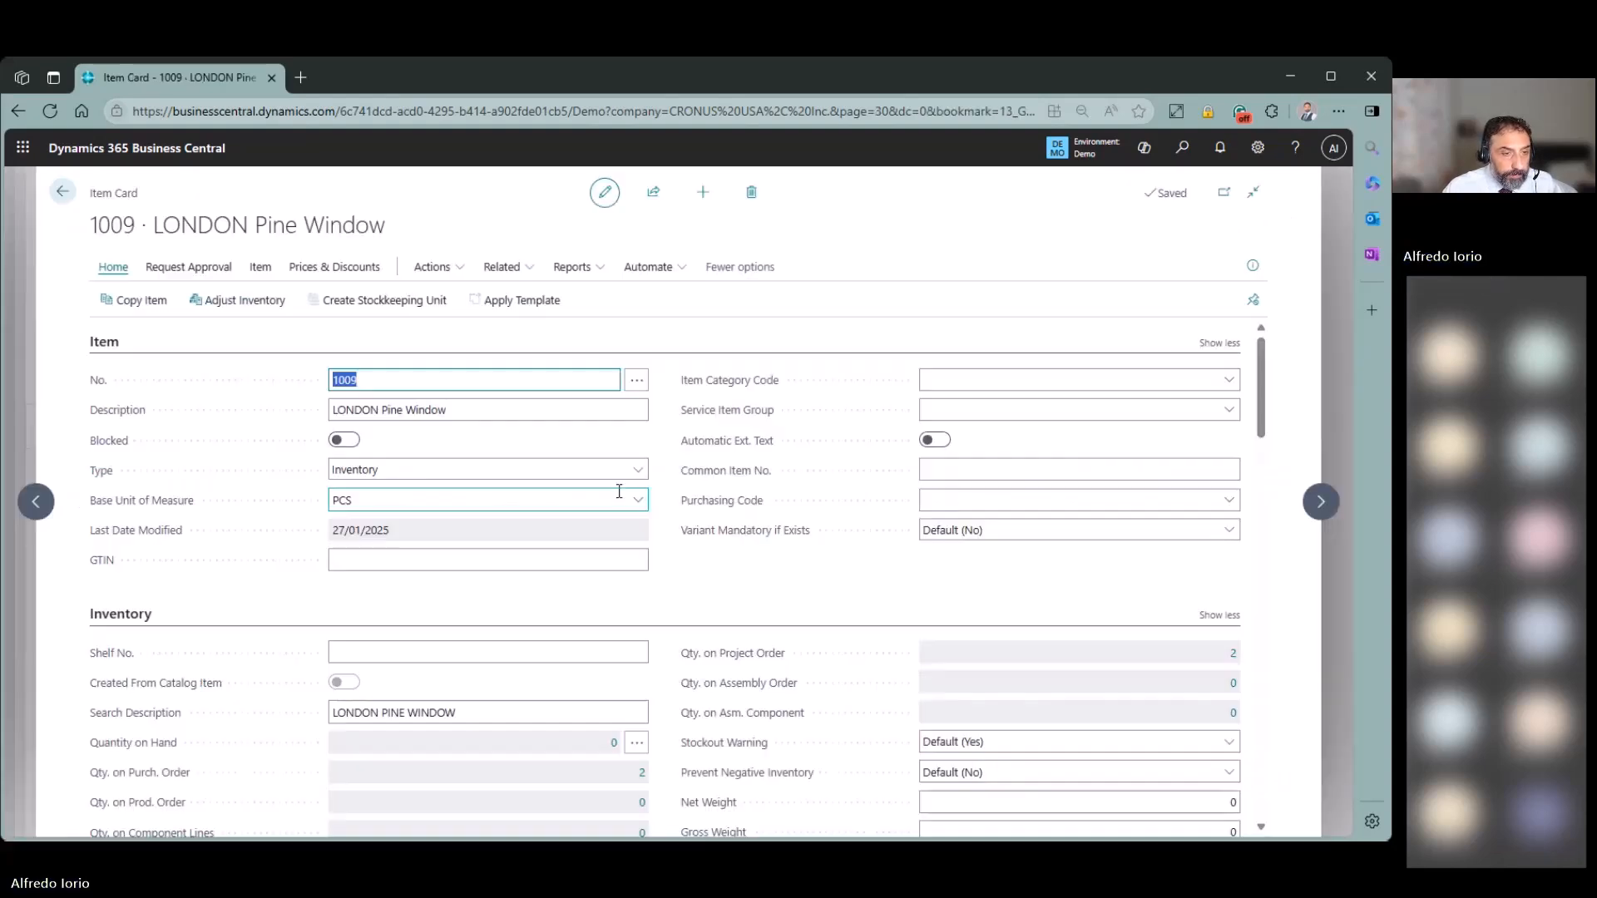
pyautogui.scroll(-5, 825, 601)
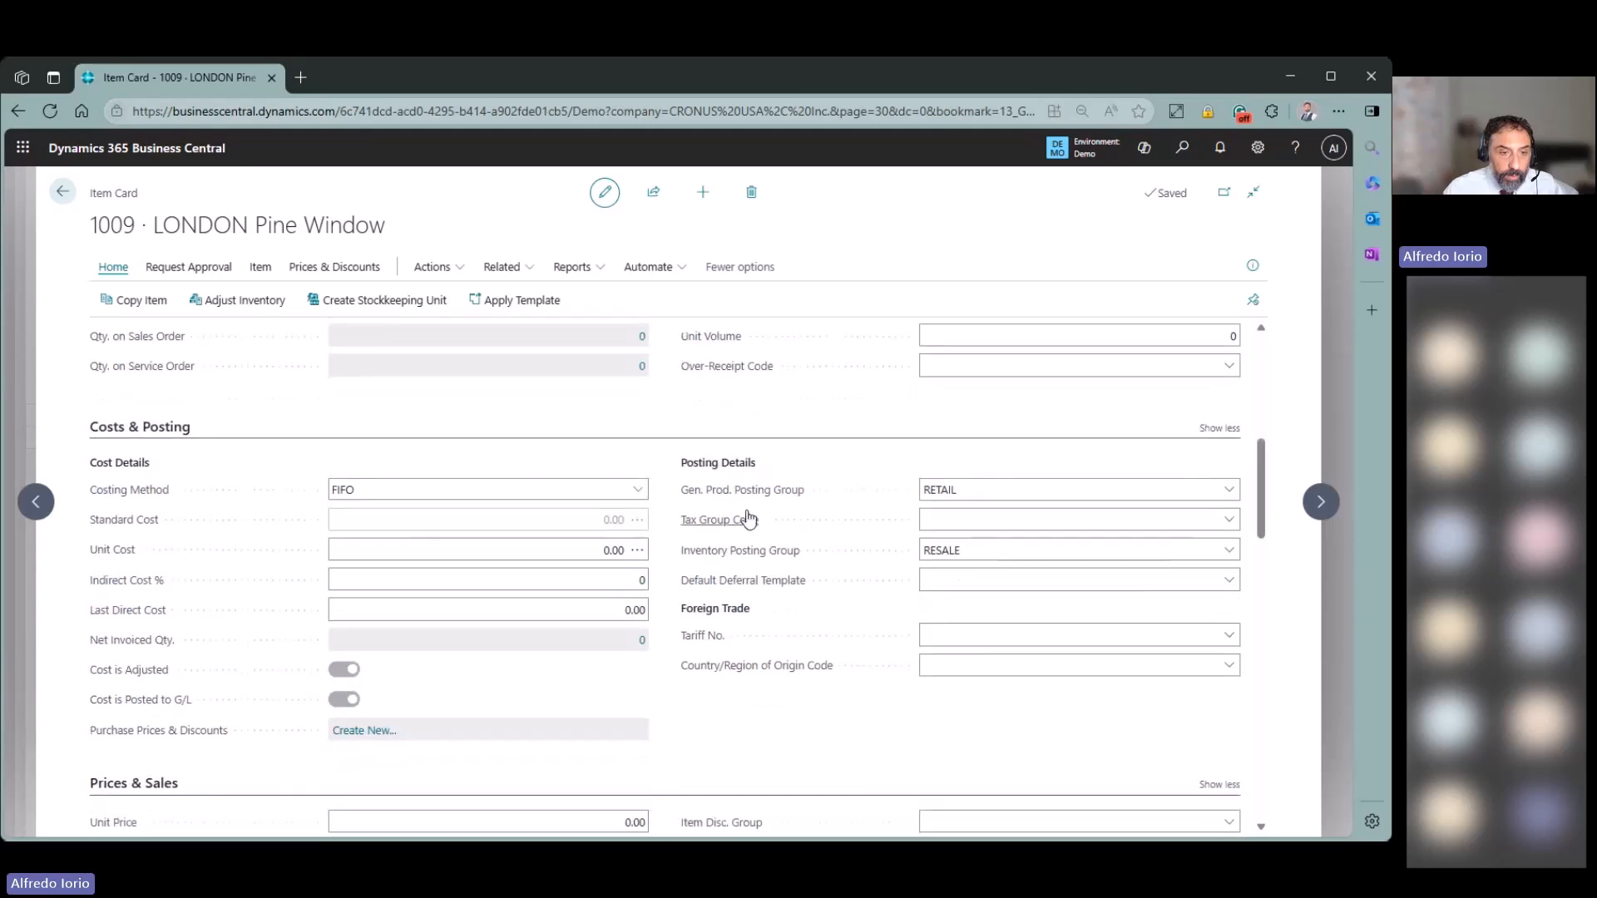
pyautogui.click(992, 491)
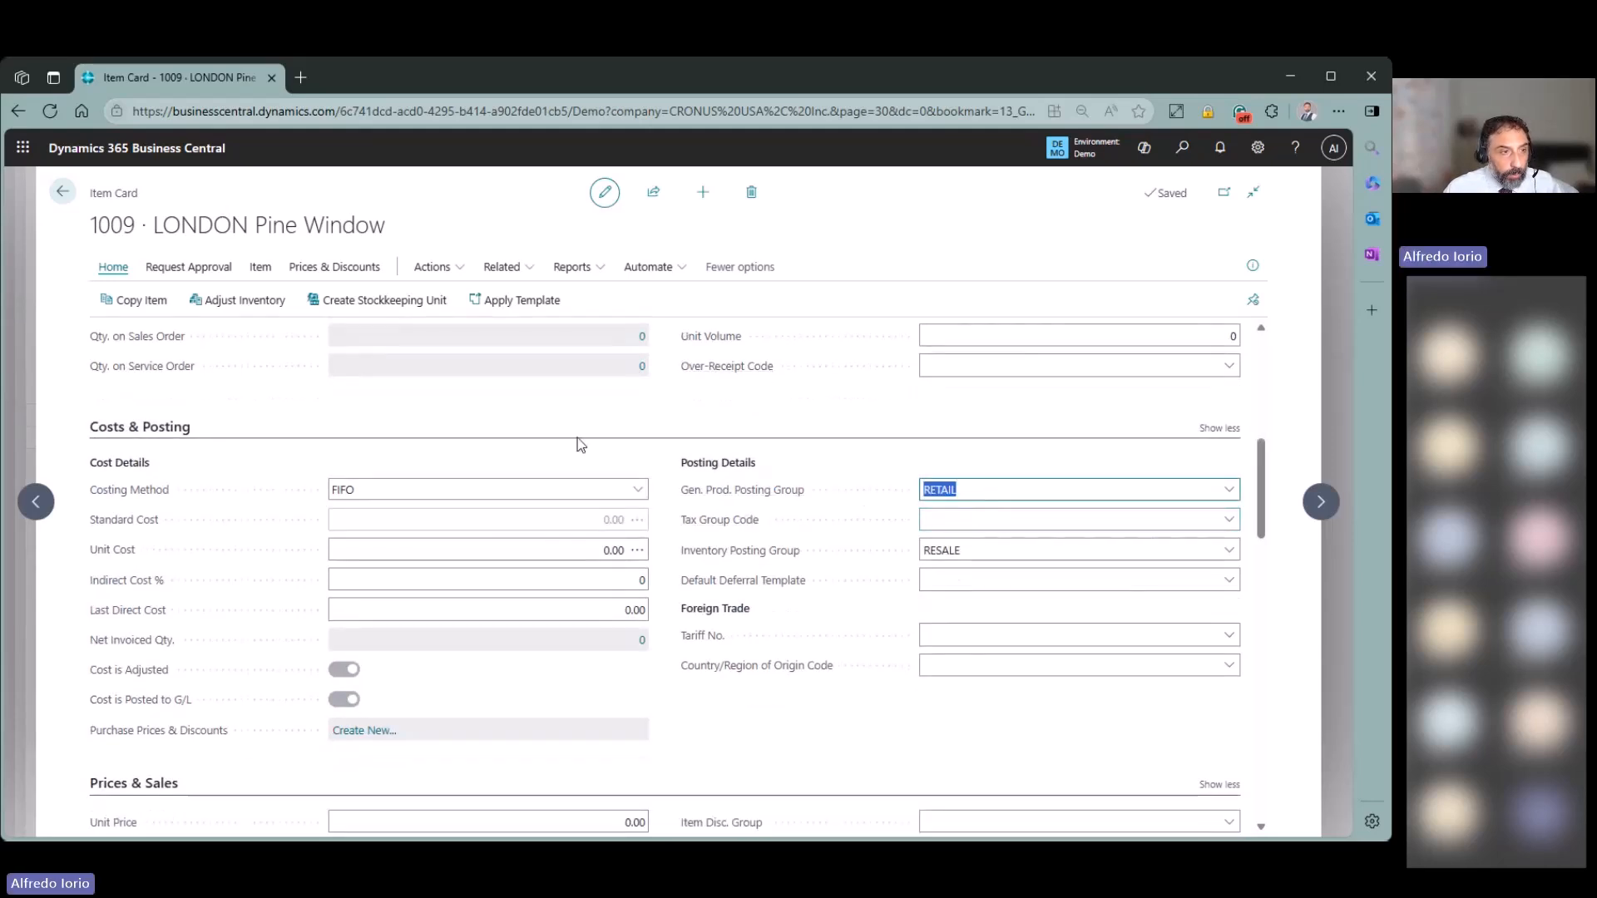
pyautogui.click(65, 194)
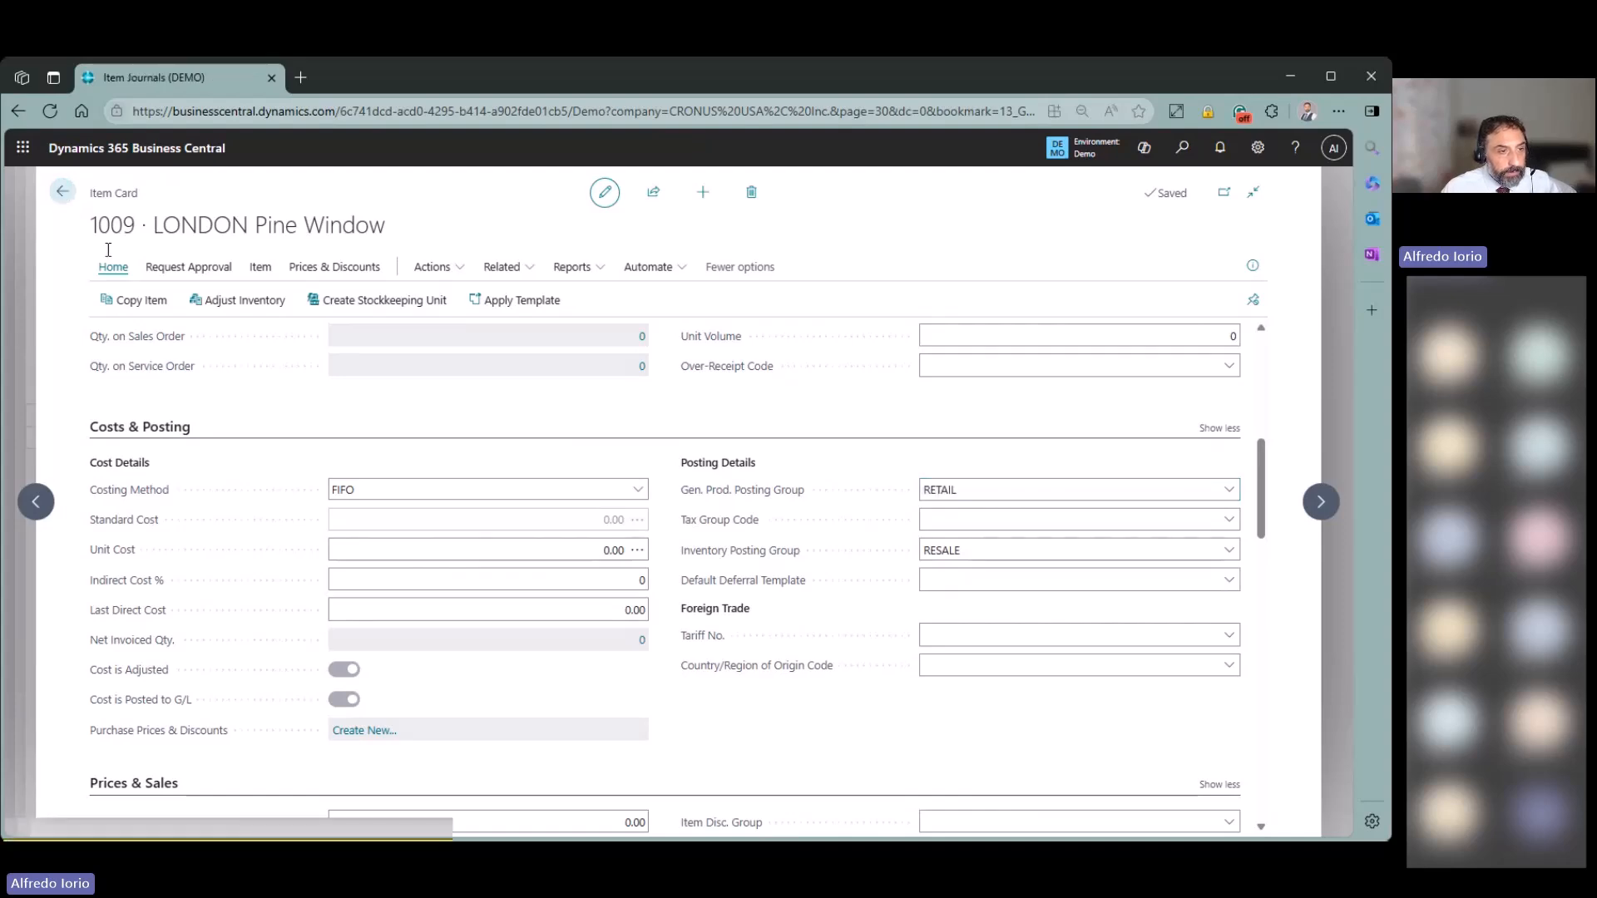
# Insert item 1009 on the journal line with a quantity of 20 and a unit cost of 50.
pyautogui.click(1199, 774)
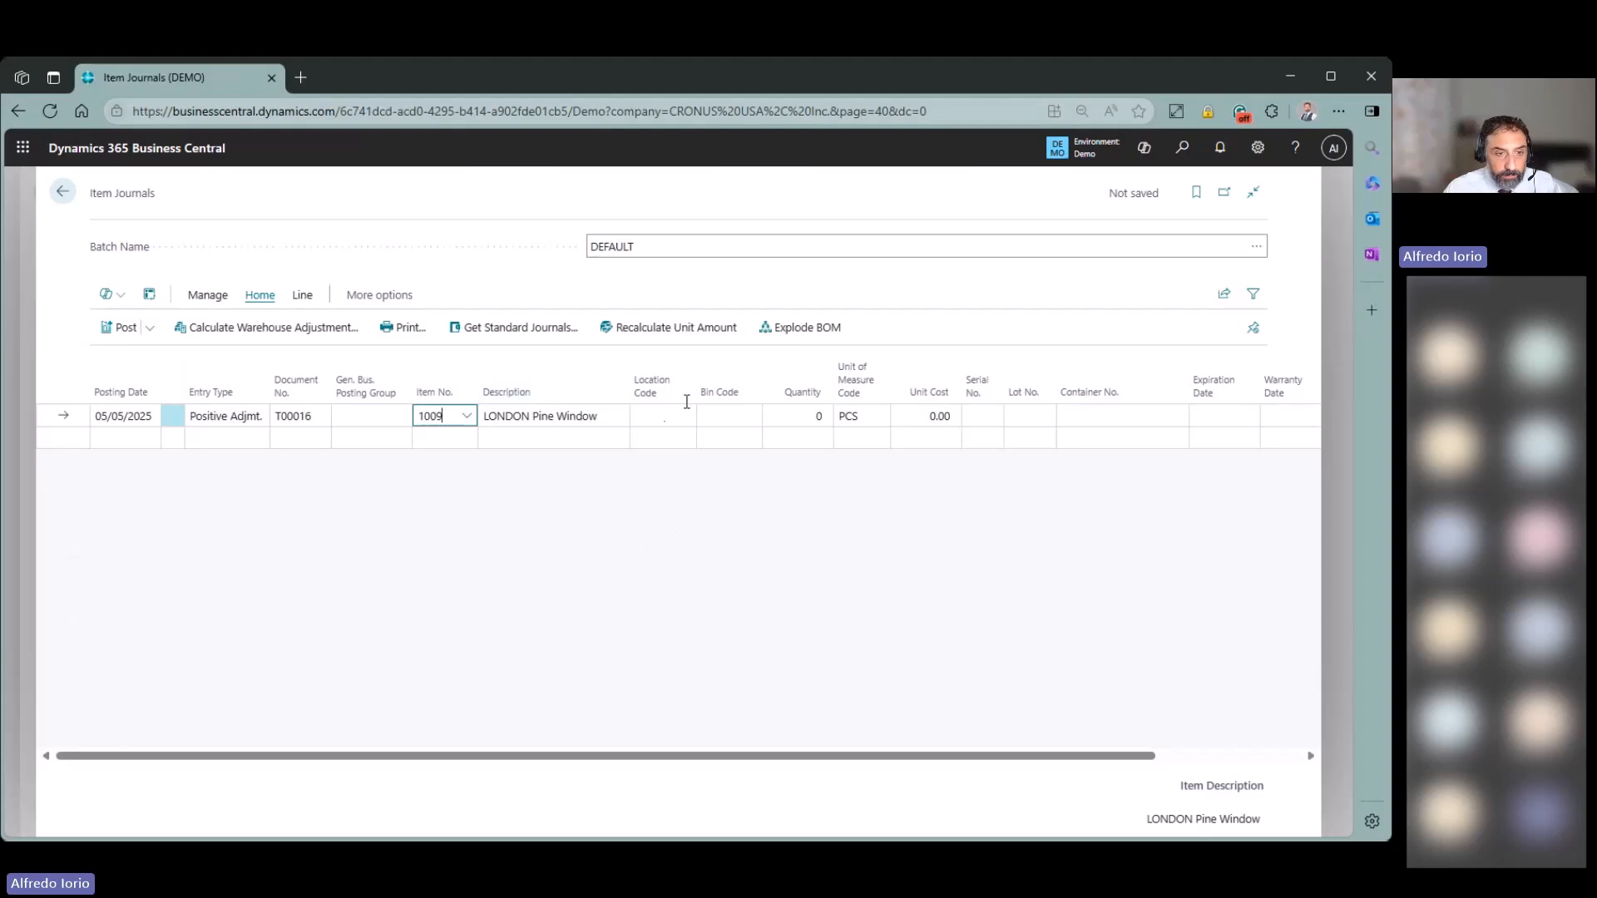
pyautogui.click(815, 416)
pyautogui.write('20')
pyautogui.press('Tab')
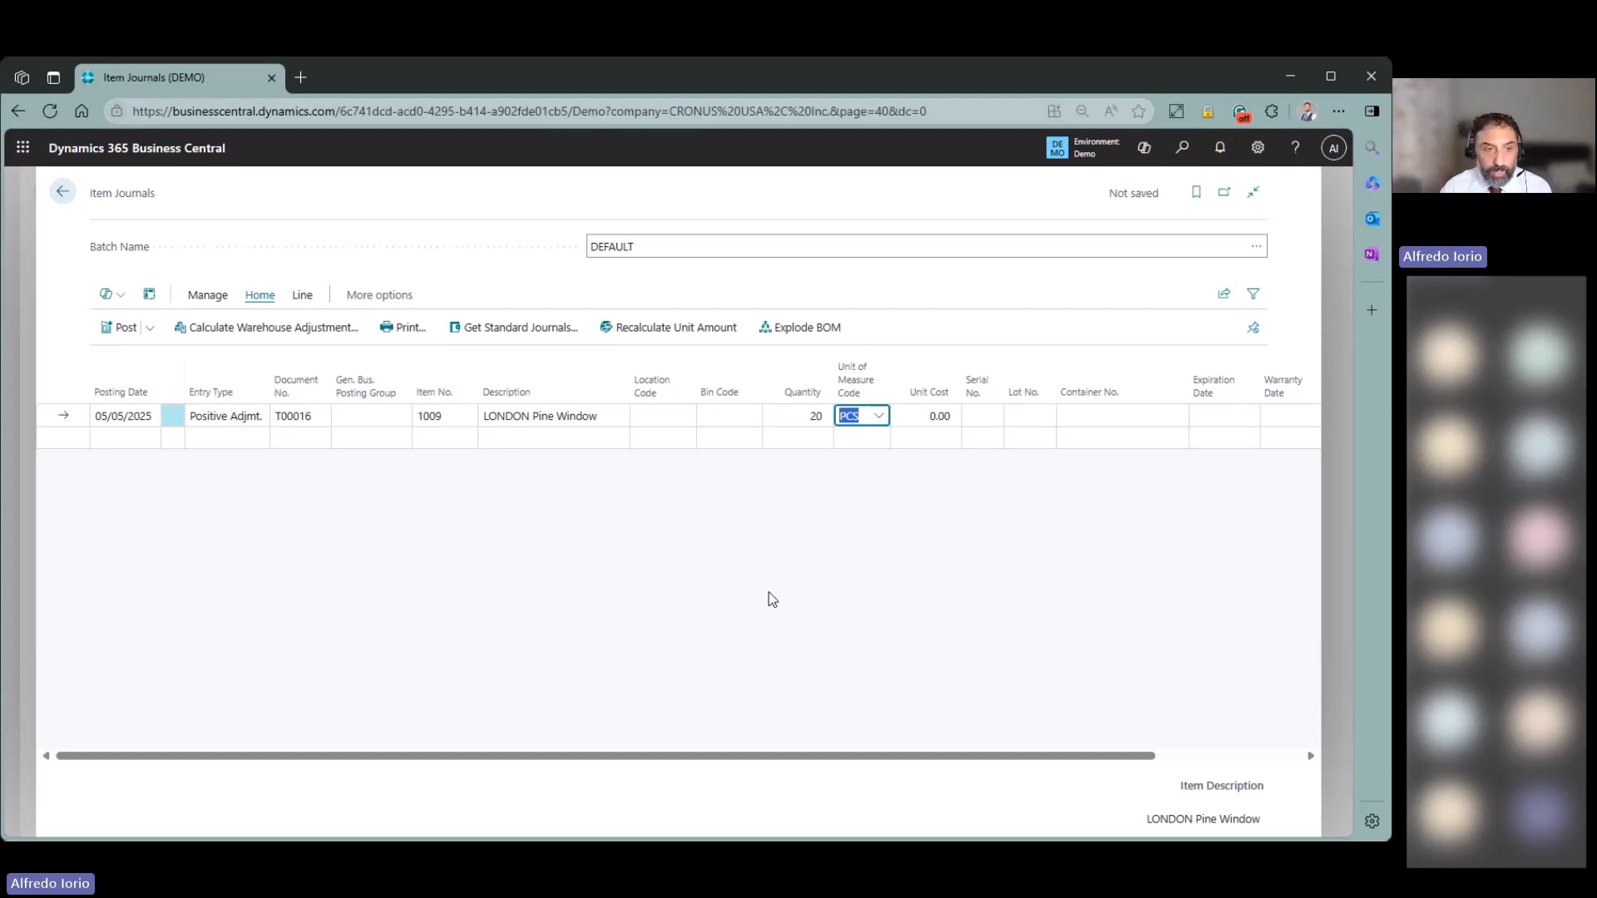
pyautogui.press('Tab')
pyautogui.press('Tab')
pyautogui.hotkey('shift', 'Tab')
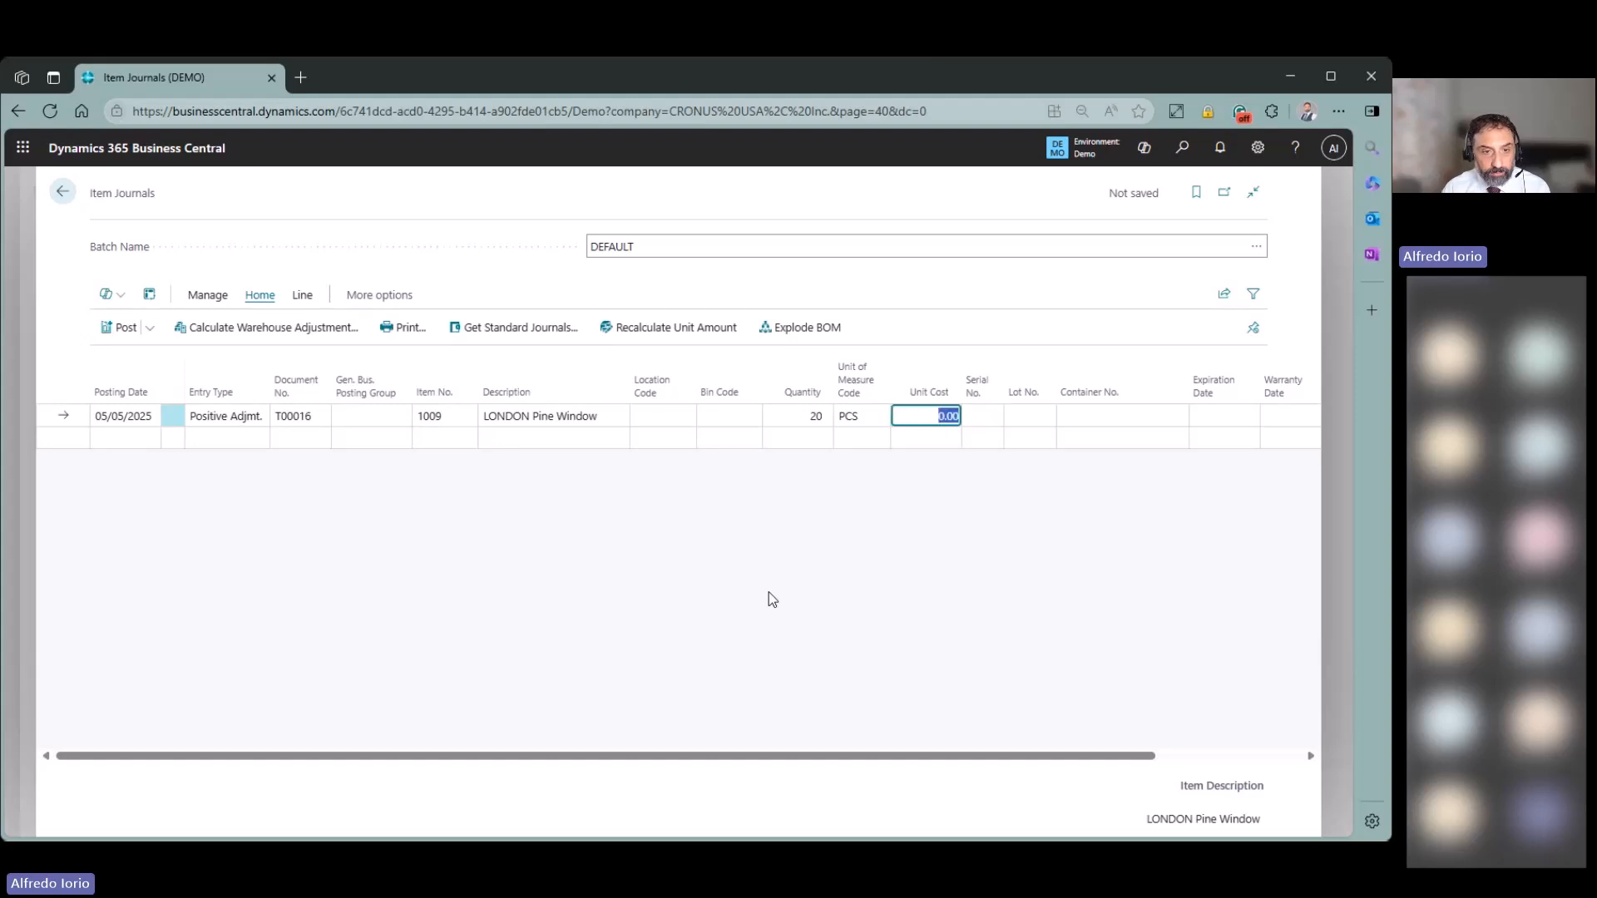
pyautogui.write('50')
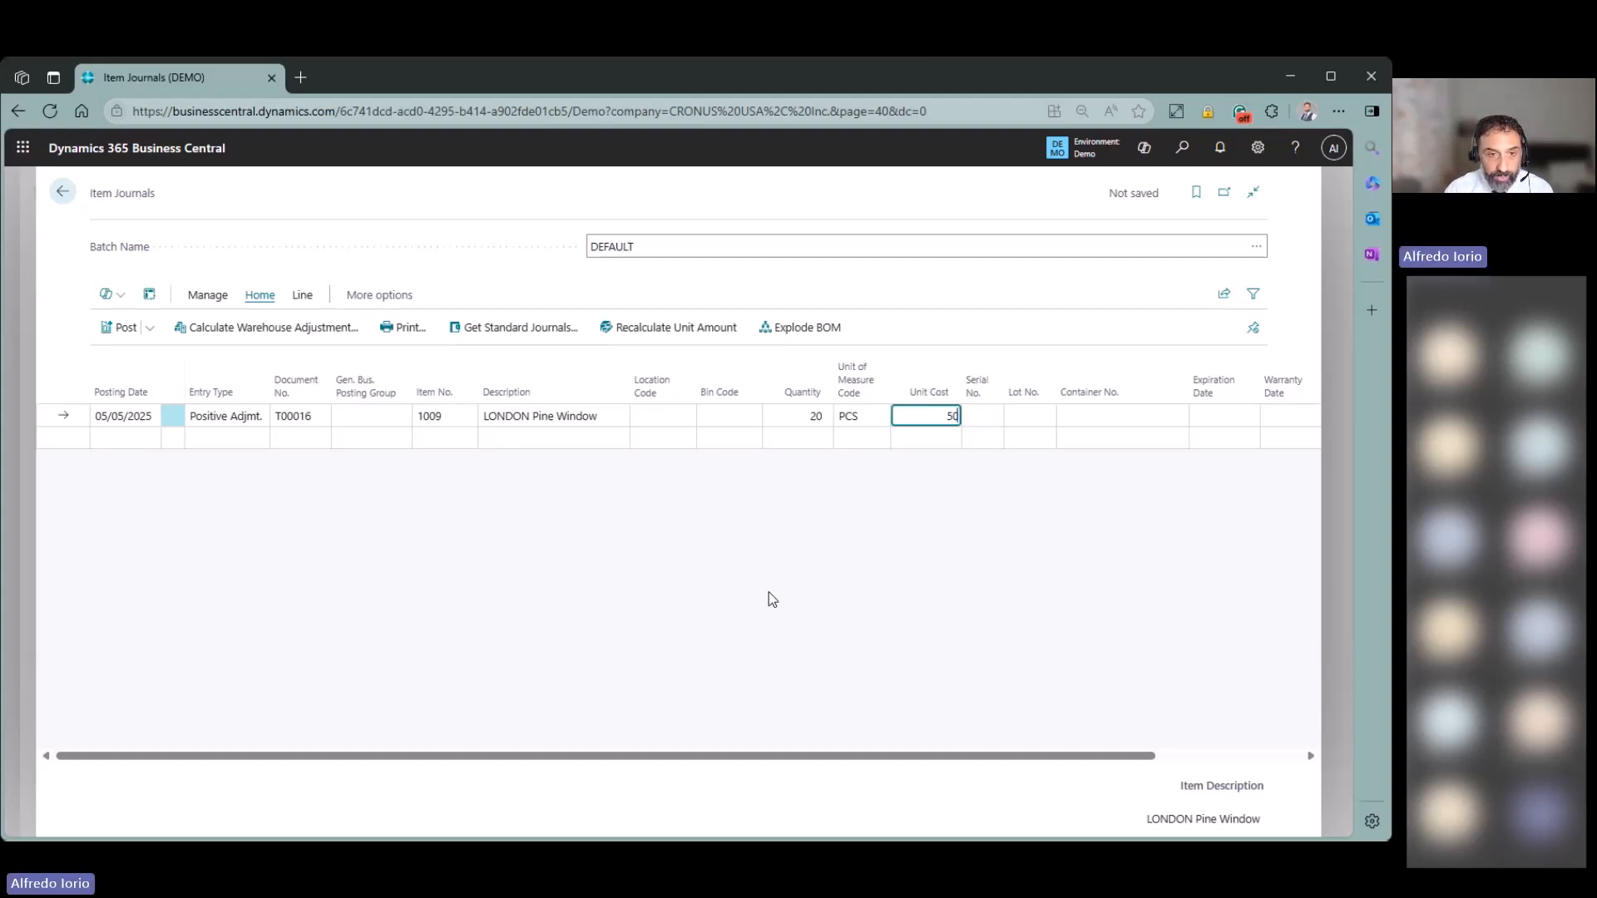
pyautogui.press('Tab')
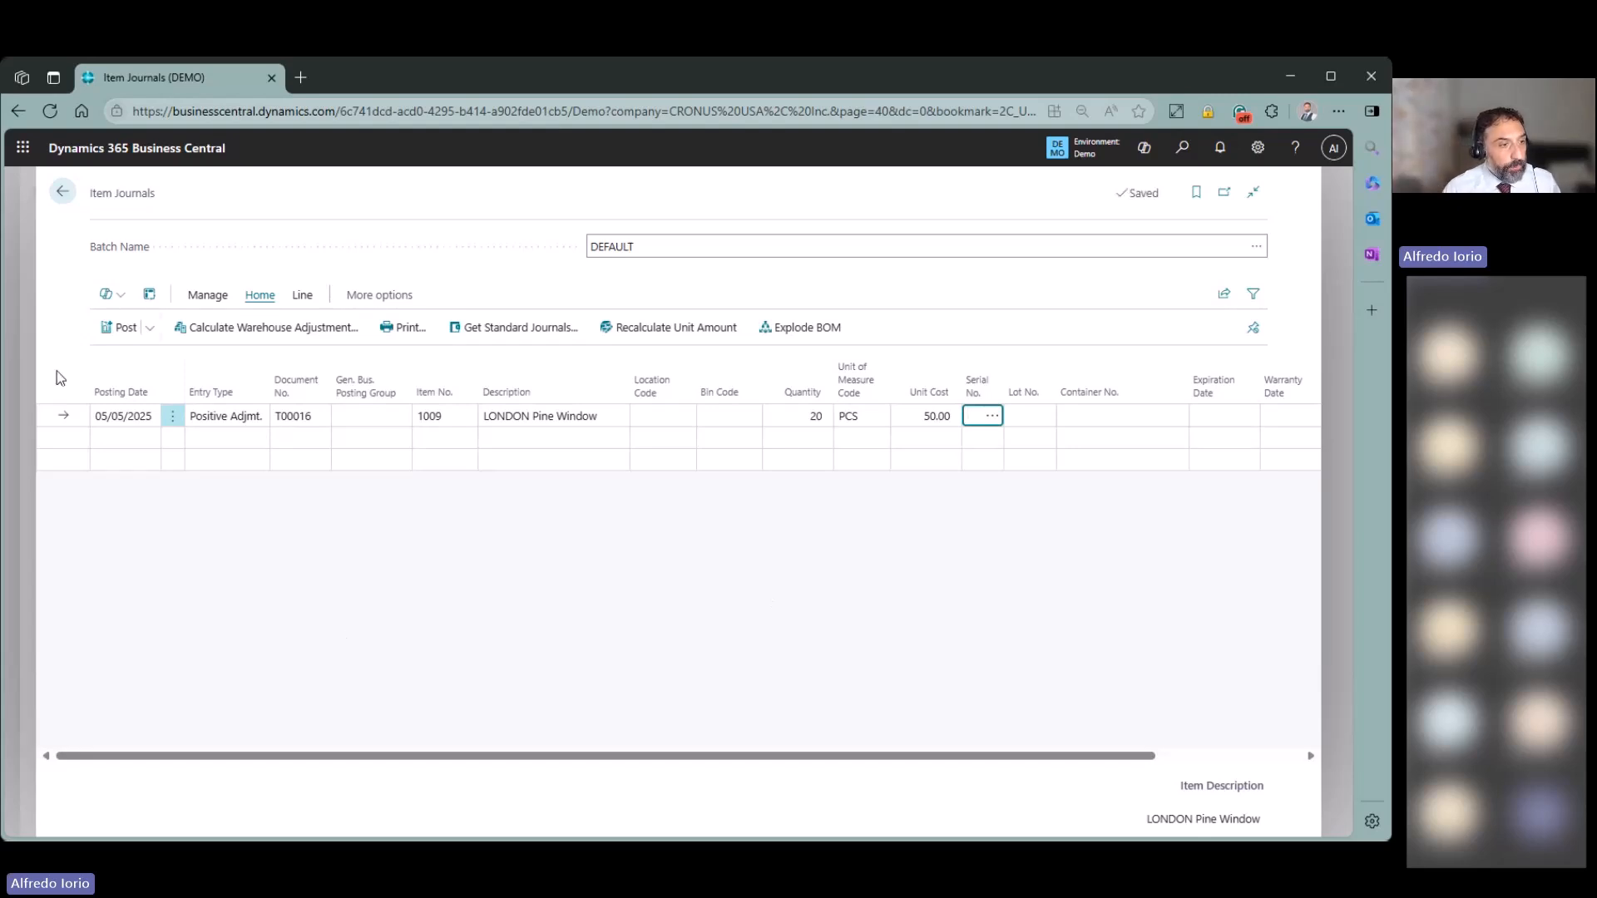
# Preview the posting of the item journal and examine the G/L accounts of the two resulting G/L entries.
pyautogui.click(154, 331)
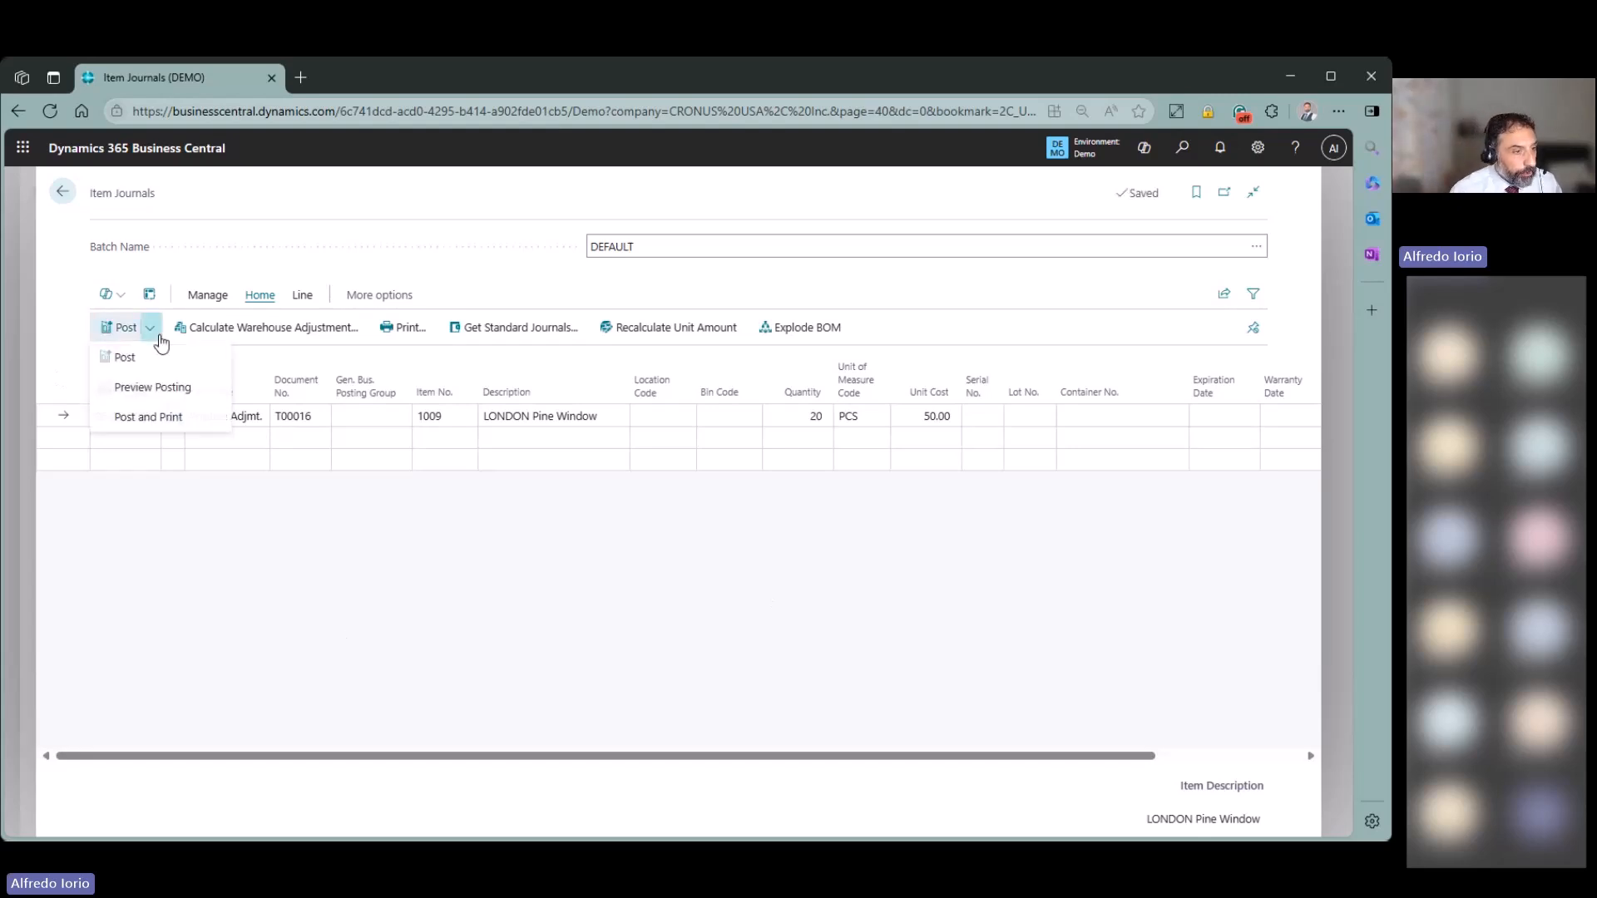
pyautogui.click(174, 387)
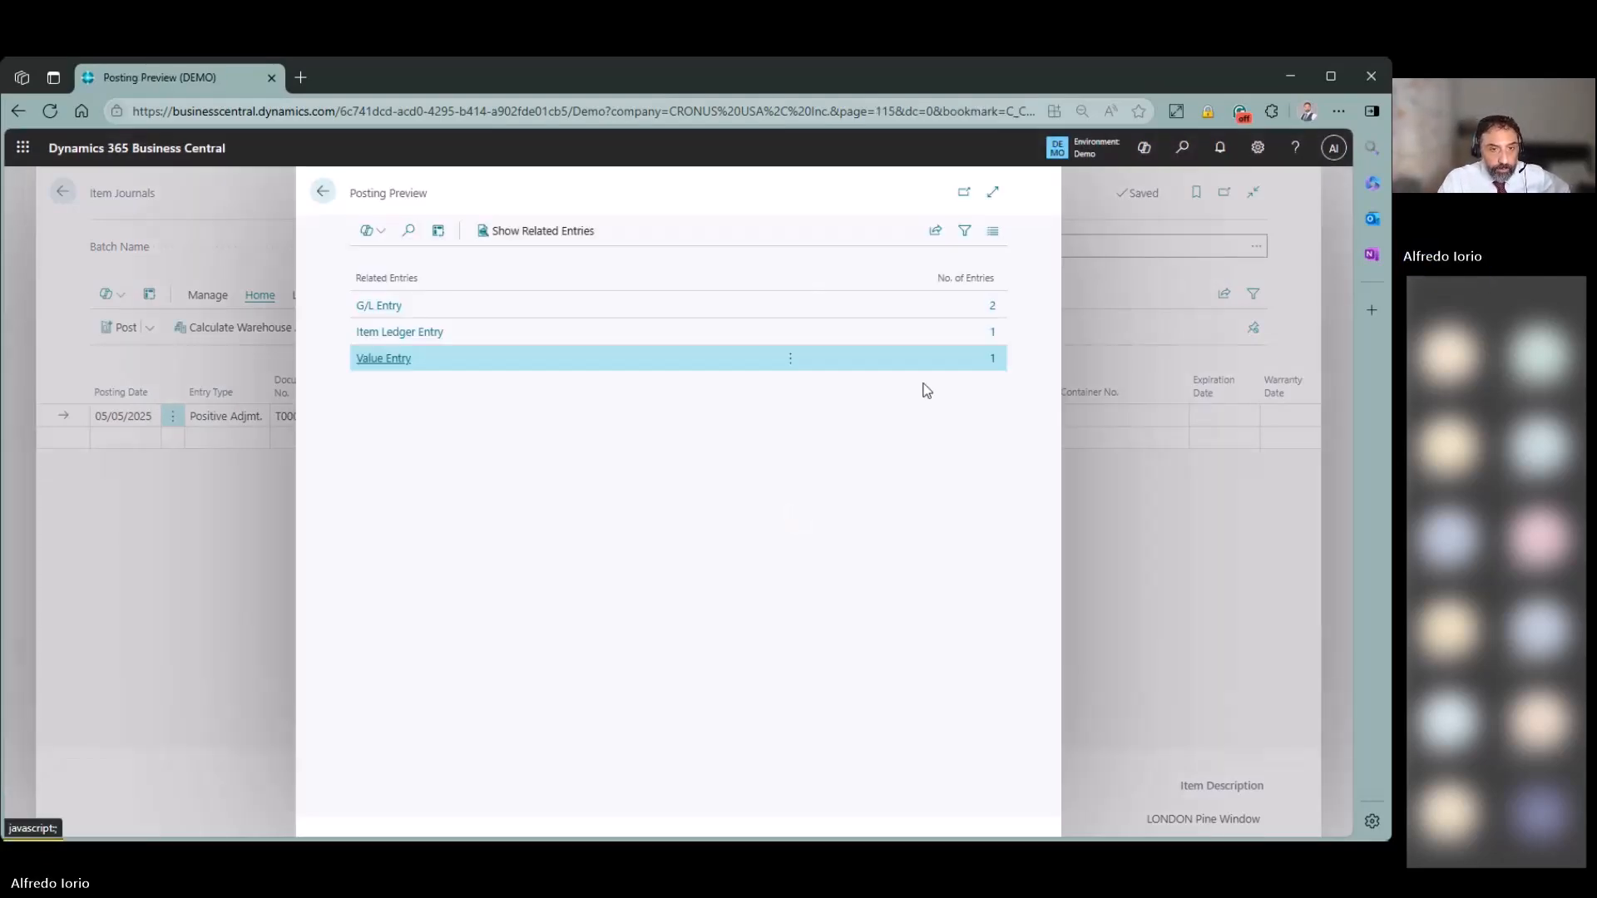
pyautogui.click(995, 306)
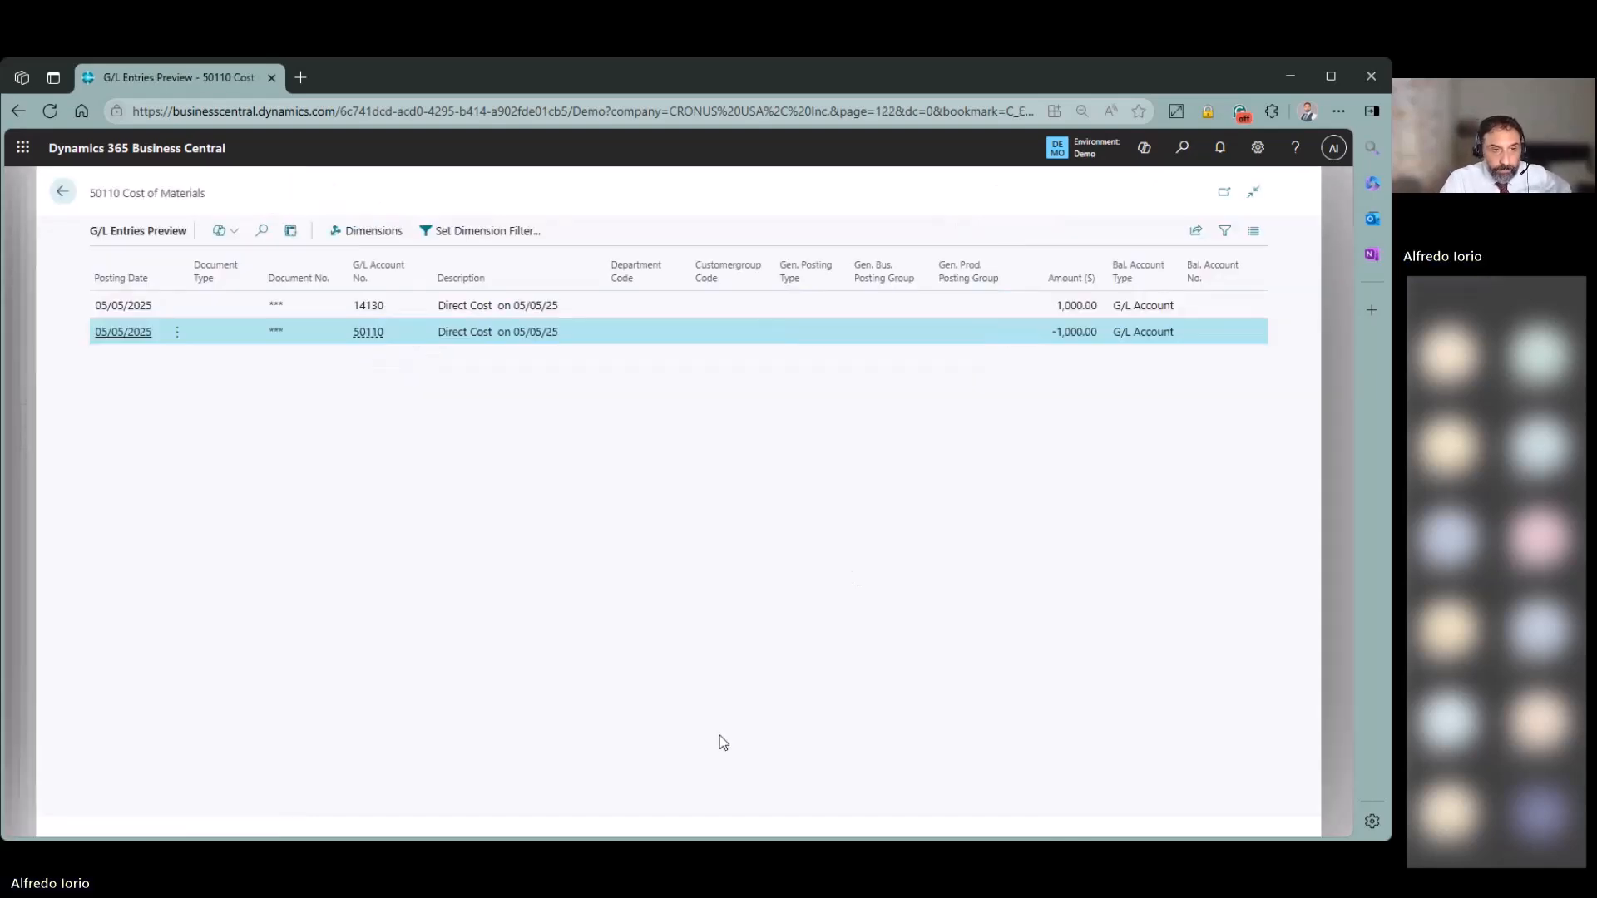
pyautogui.click(644, 307)
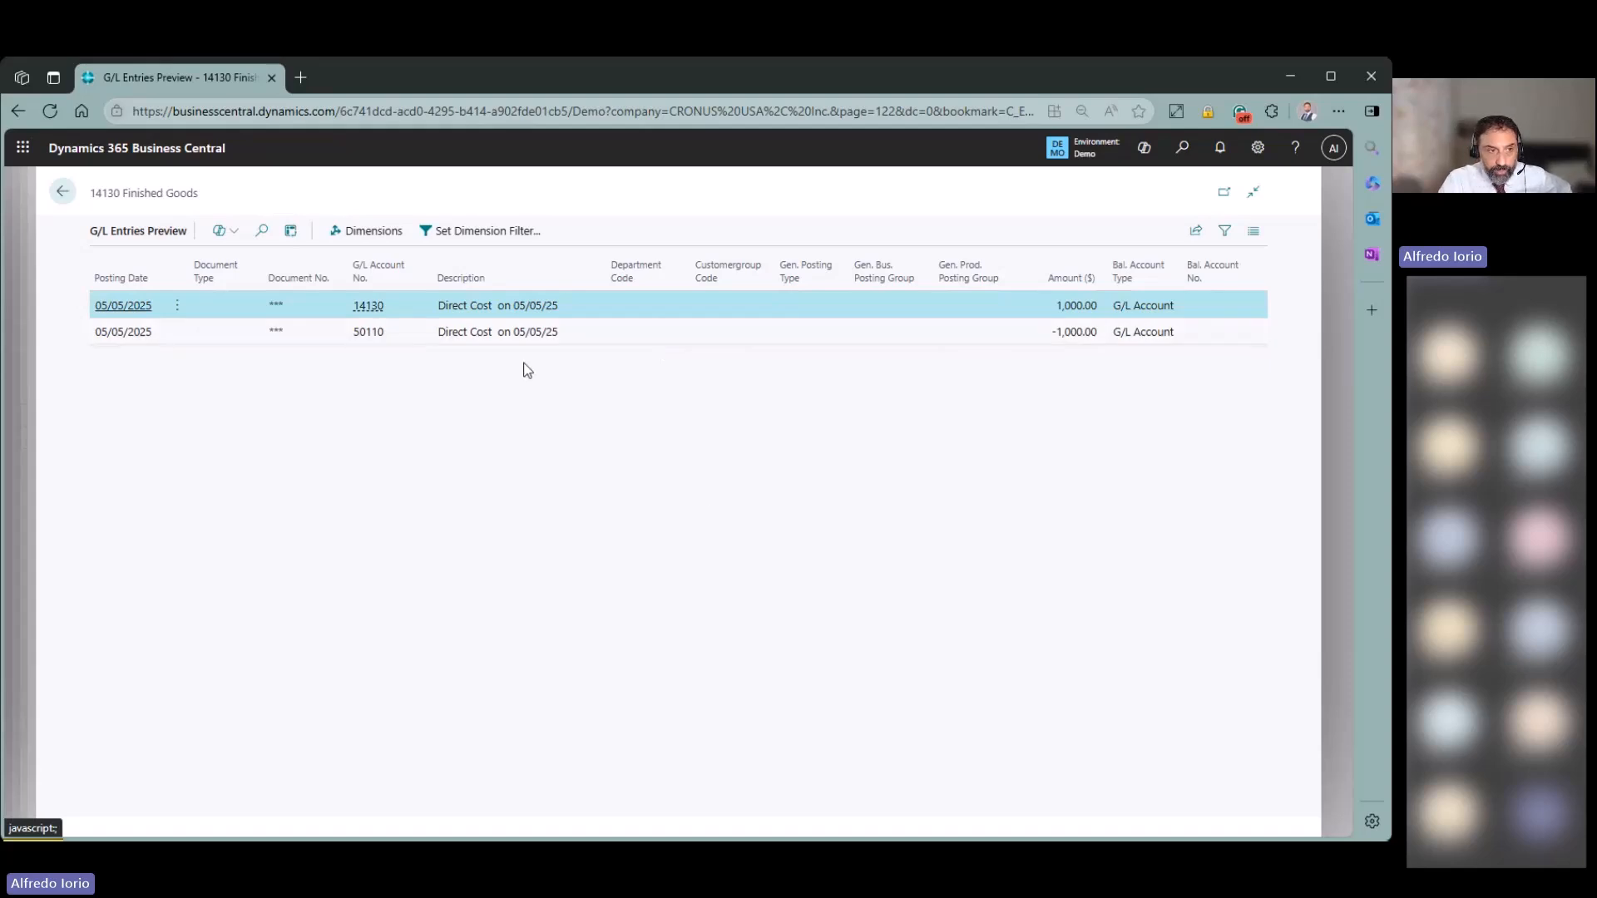
pyautogui.moveTo(371, 310)
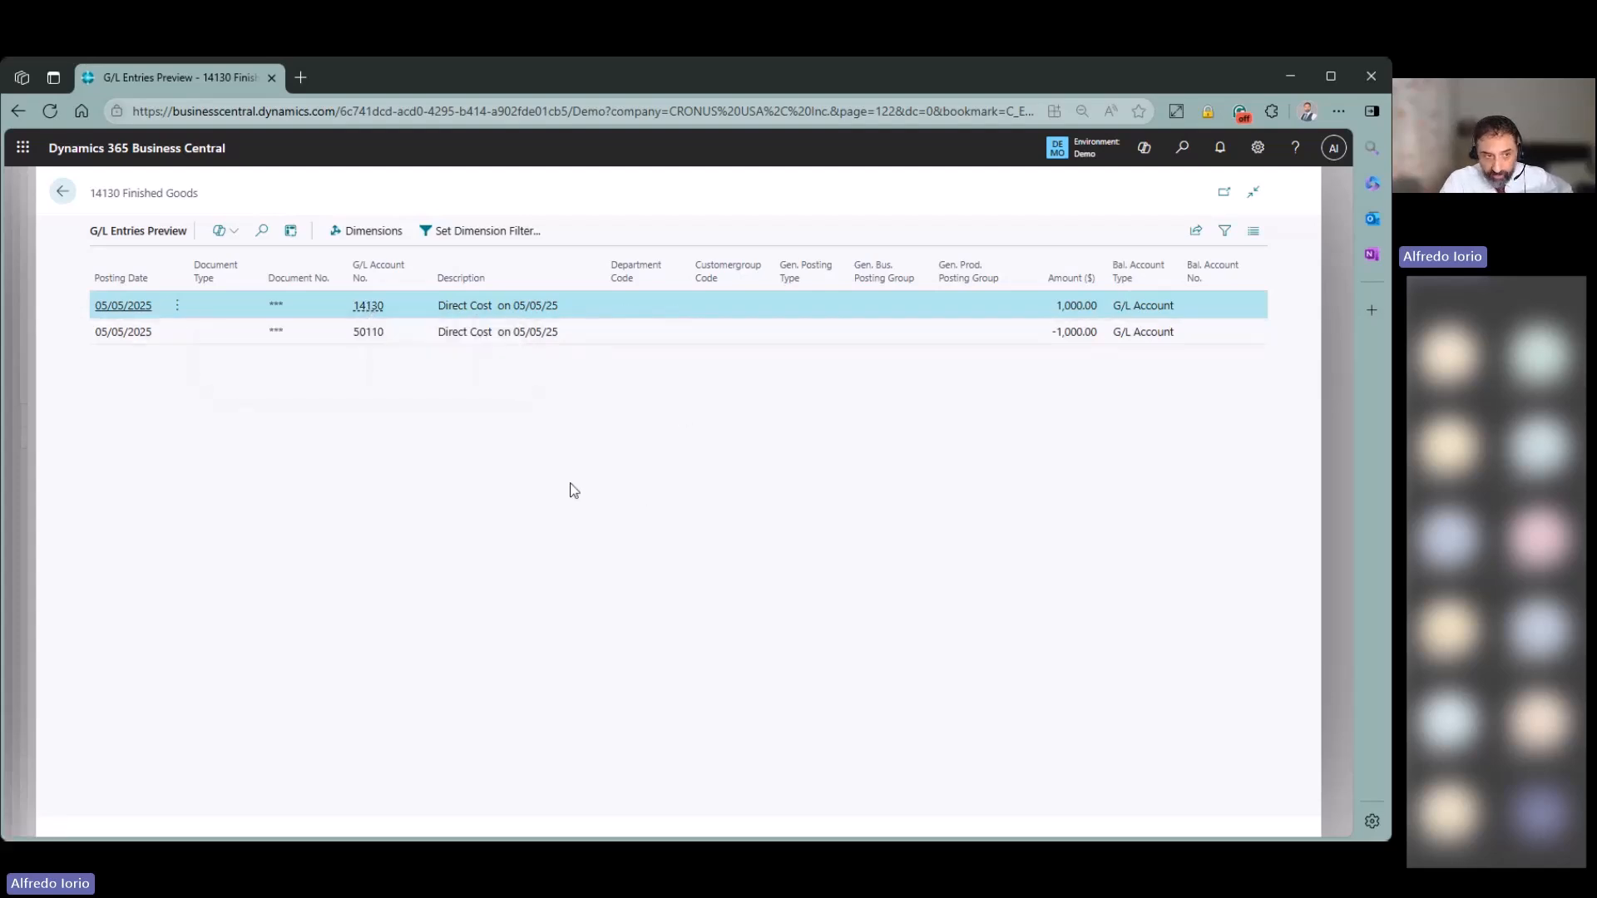
pyautogui.click(386, 335)
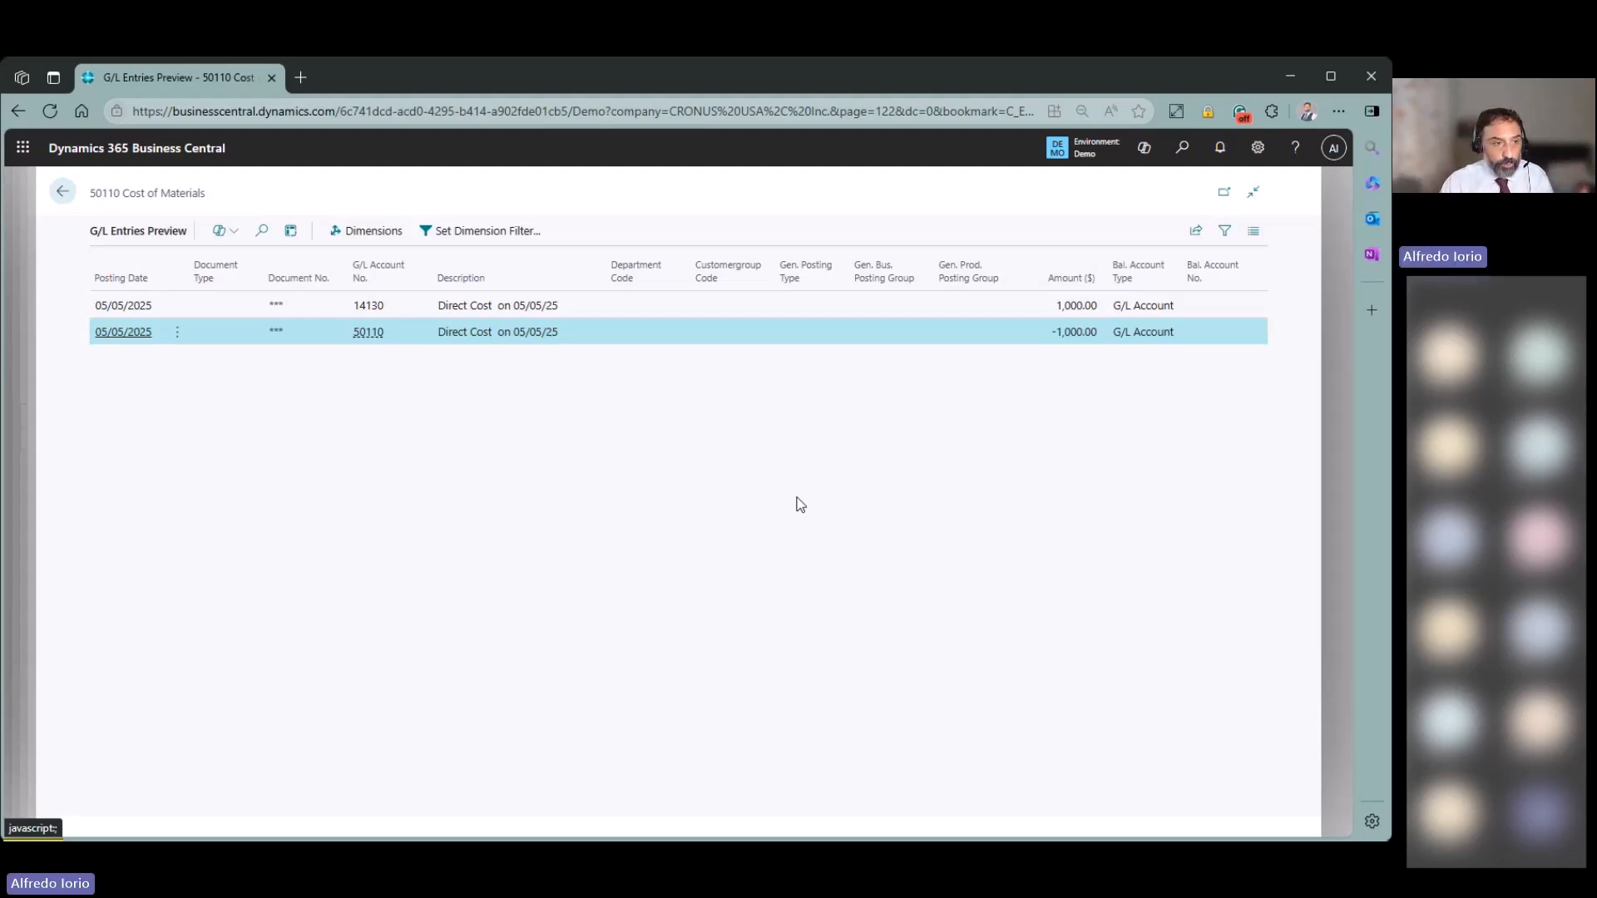
pyautogui.moveTo(368, 348)
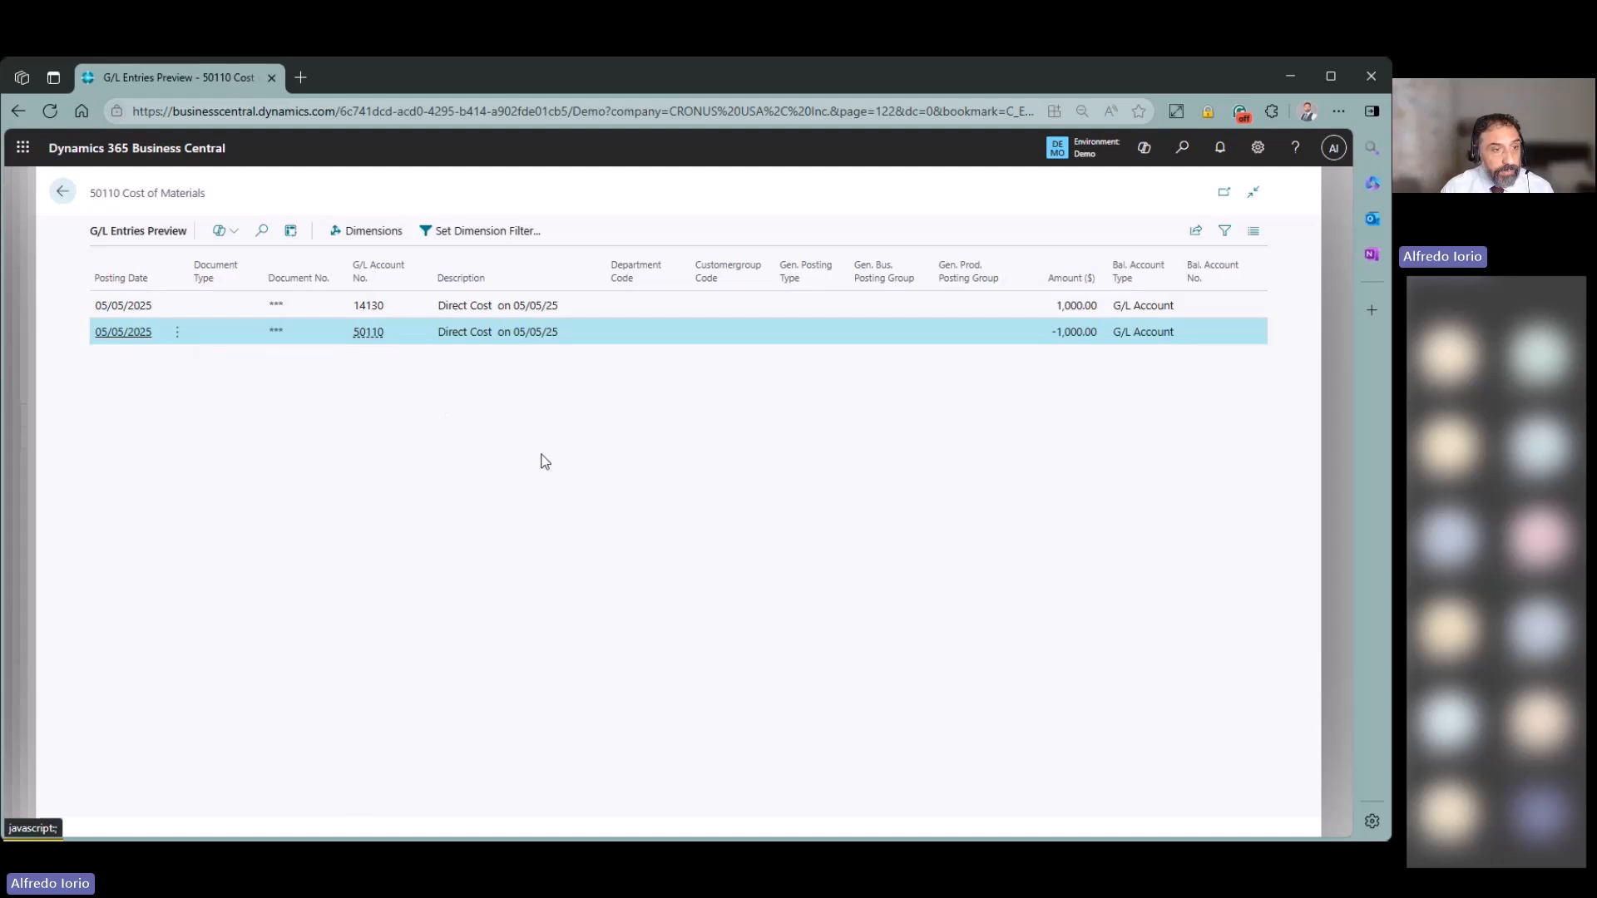
# Return to General Posting Setup and check the inventory adjustment account of the RETAIL row without a business posting group.
pyautogui.press('Escape')
pyautogui.press('Escape')
pyautogui.click(64, 192)
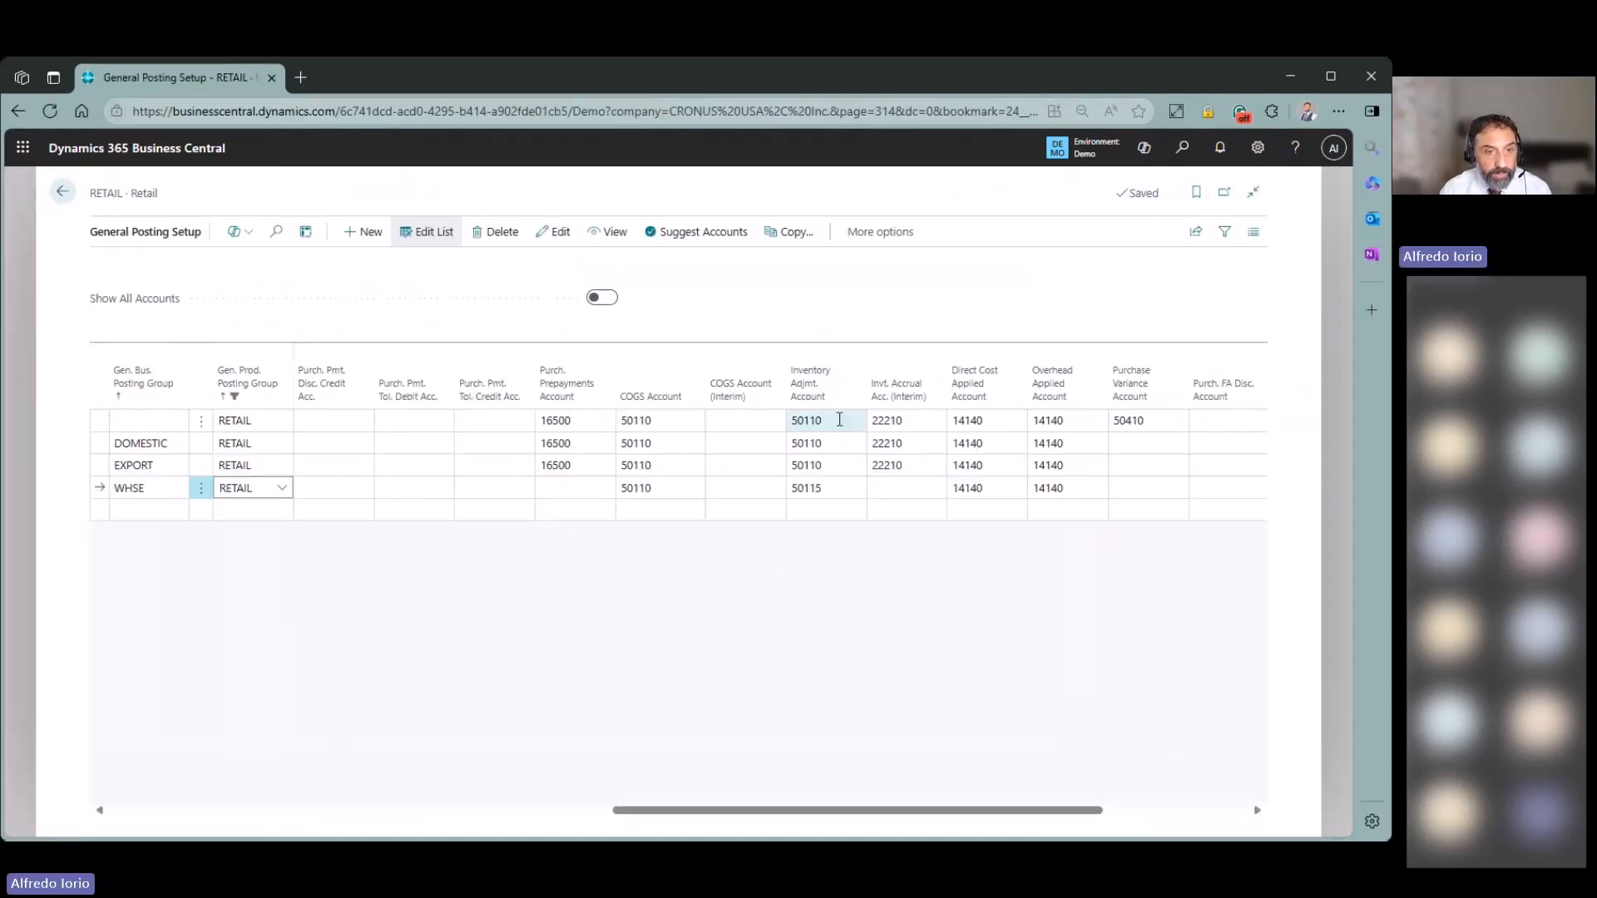
pyautogui.click(839, 419)
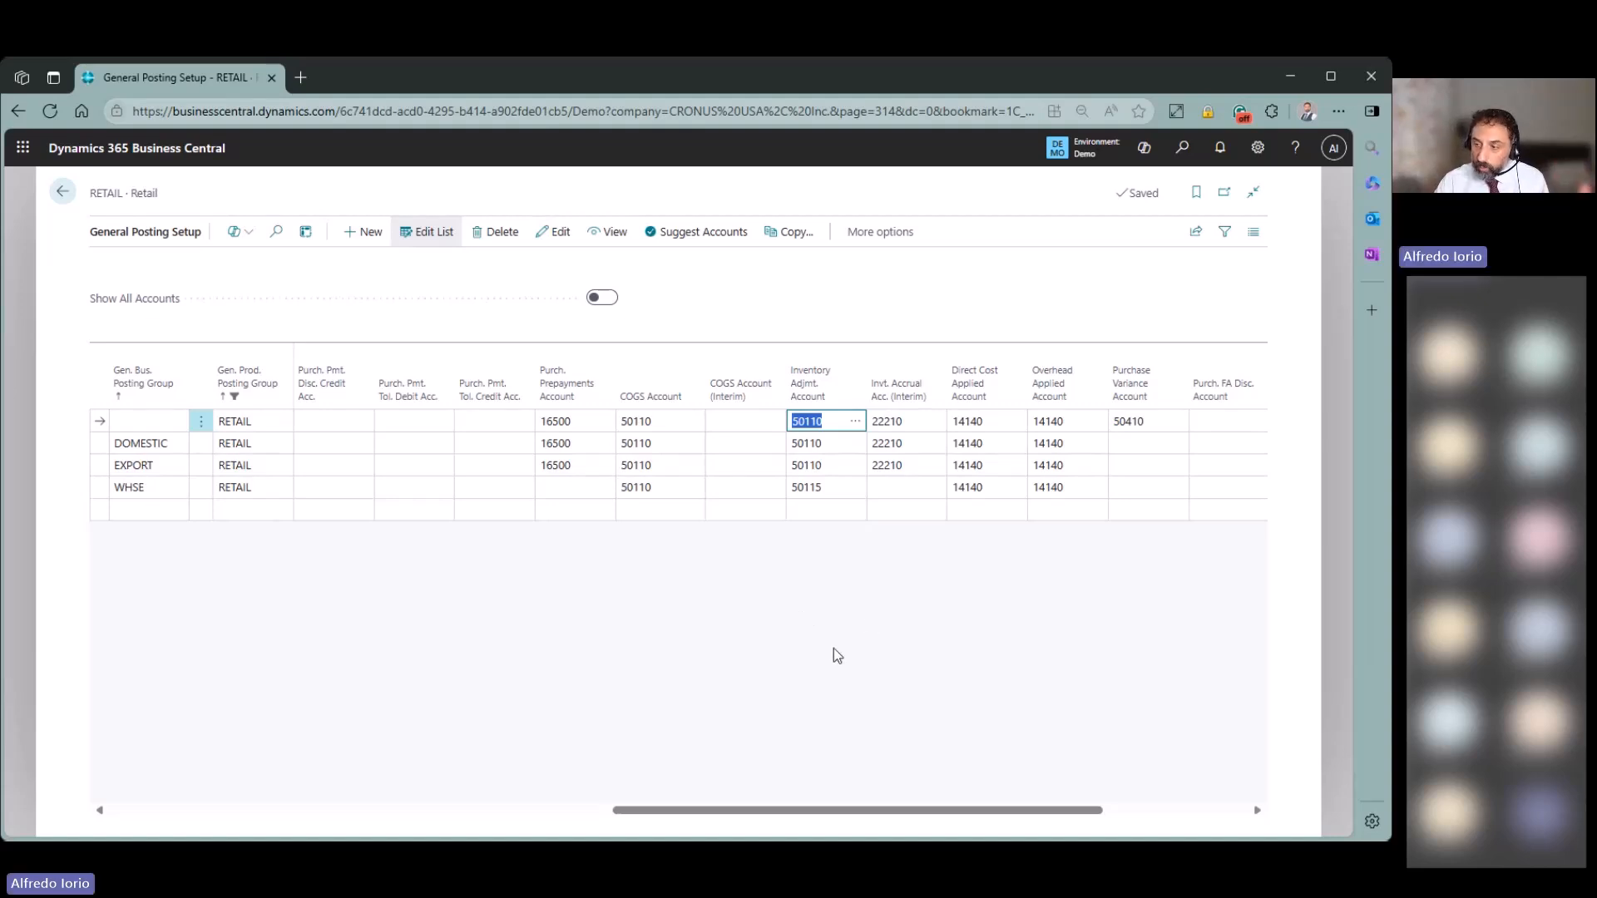
# Look up the WHSE RETAIL row's inventory adjustment account in the G/L Account List and close the list.
pyautogui.click(161, 495)
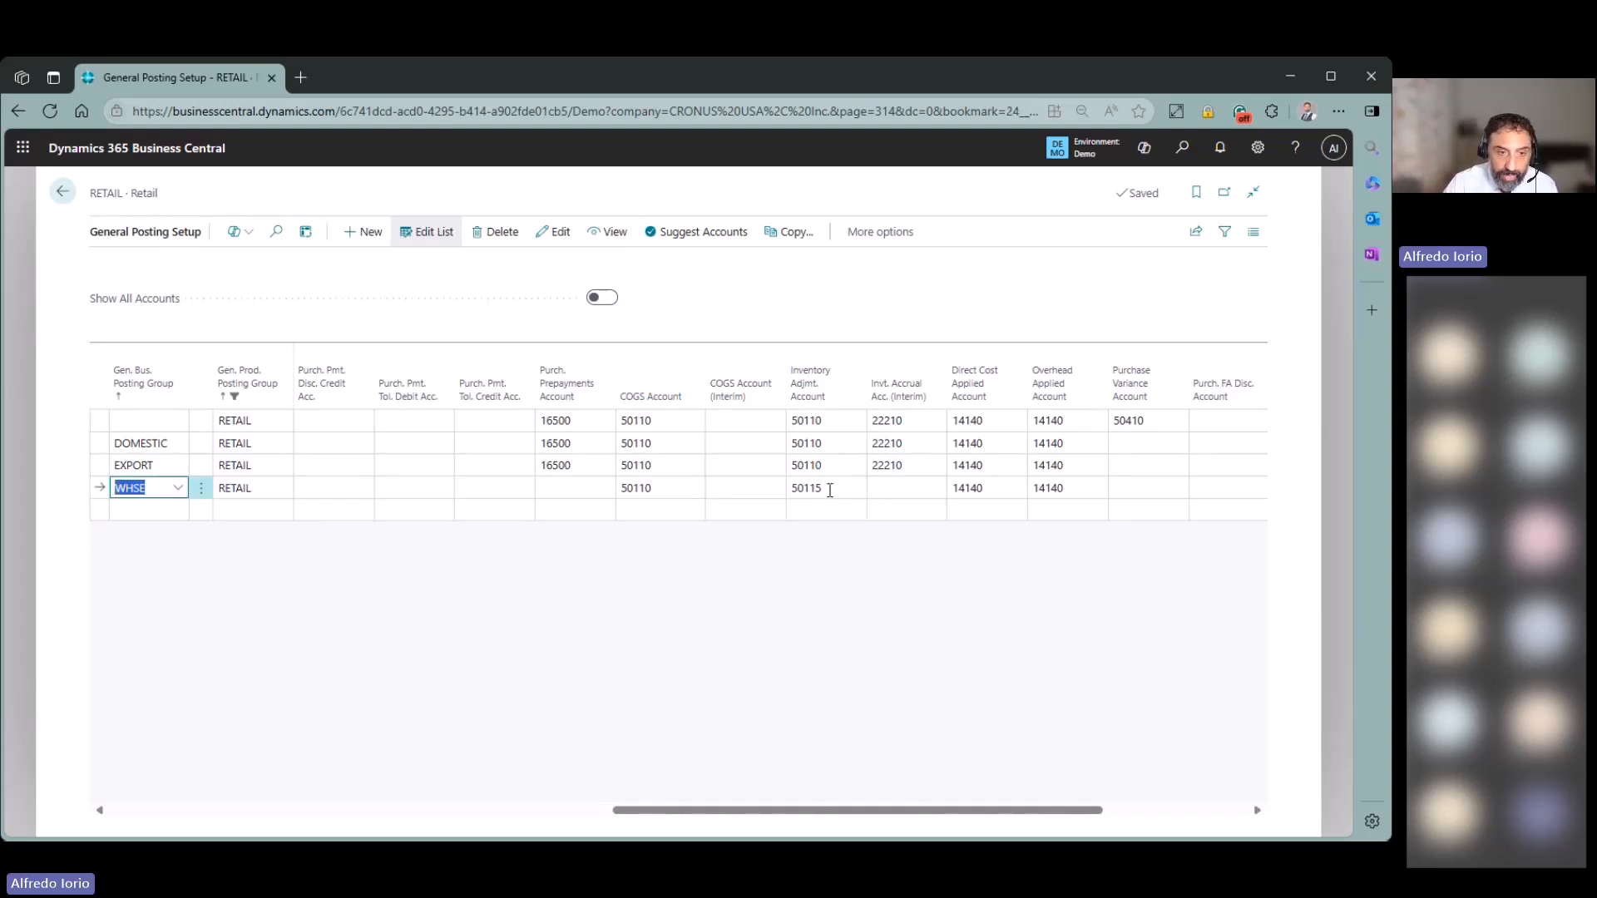
pyautogui.click(829, 490)
pyautogui.click(855, 488)
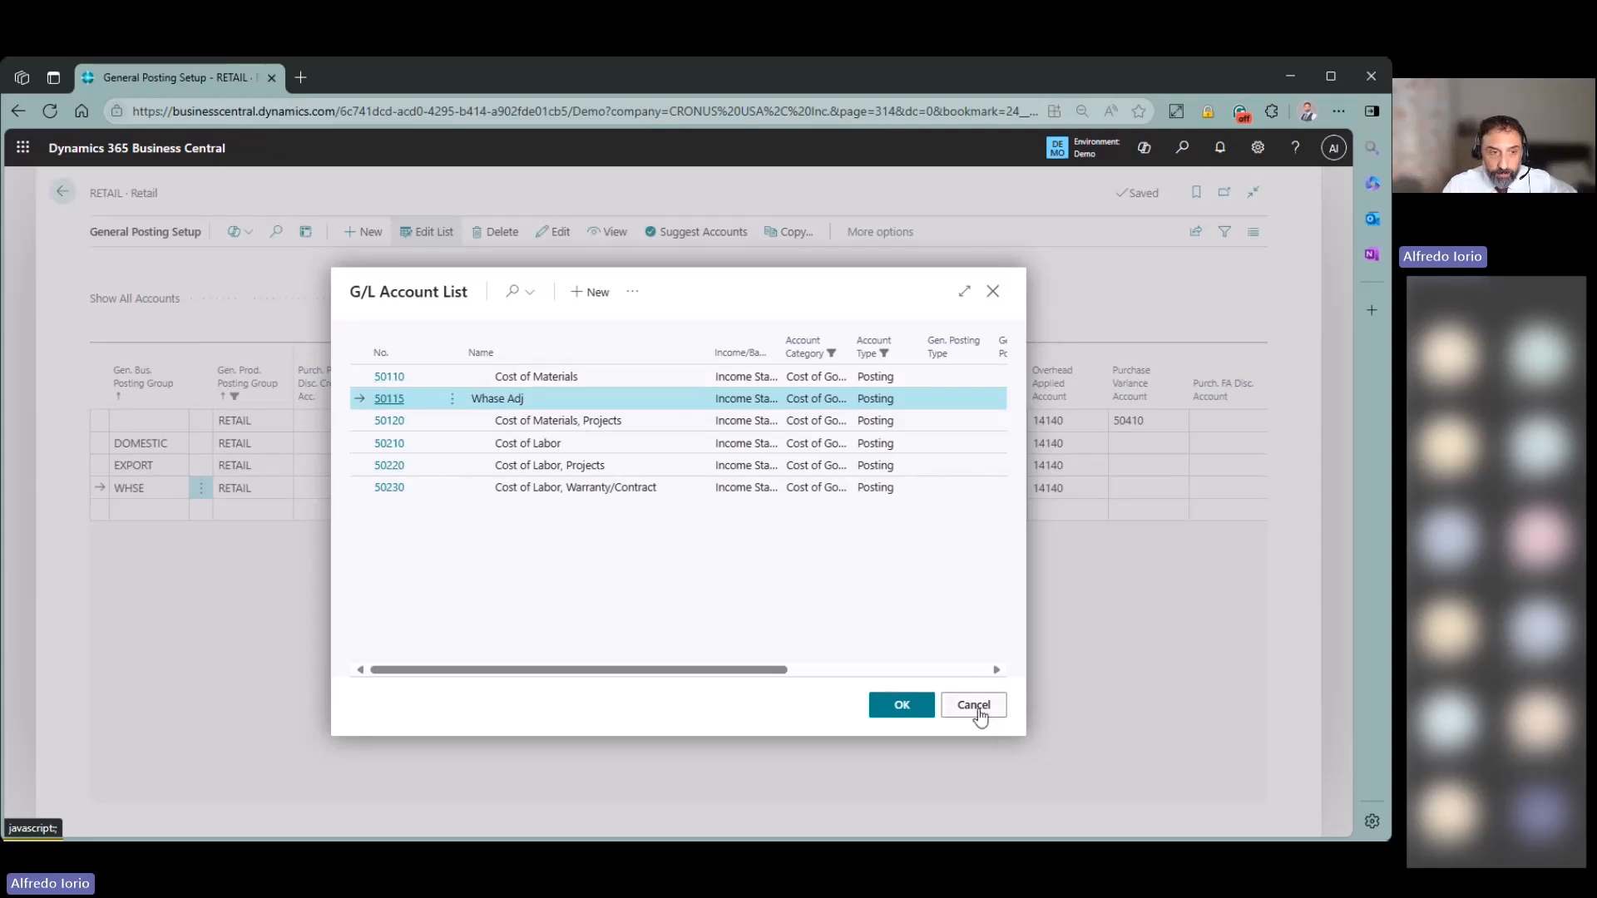
pyautogui.click(974, 708)
# Open Item Journals and set the general business posting group of the item 1009 line to WHSE.
pyautogui.click(1182, 148)
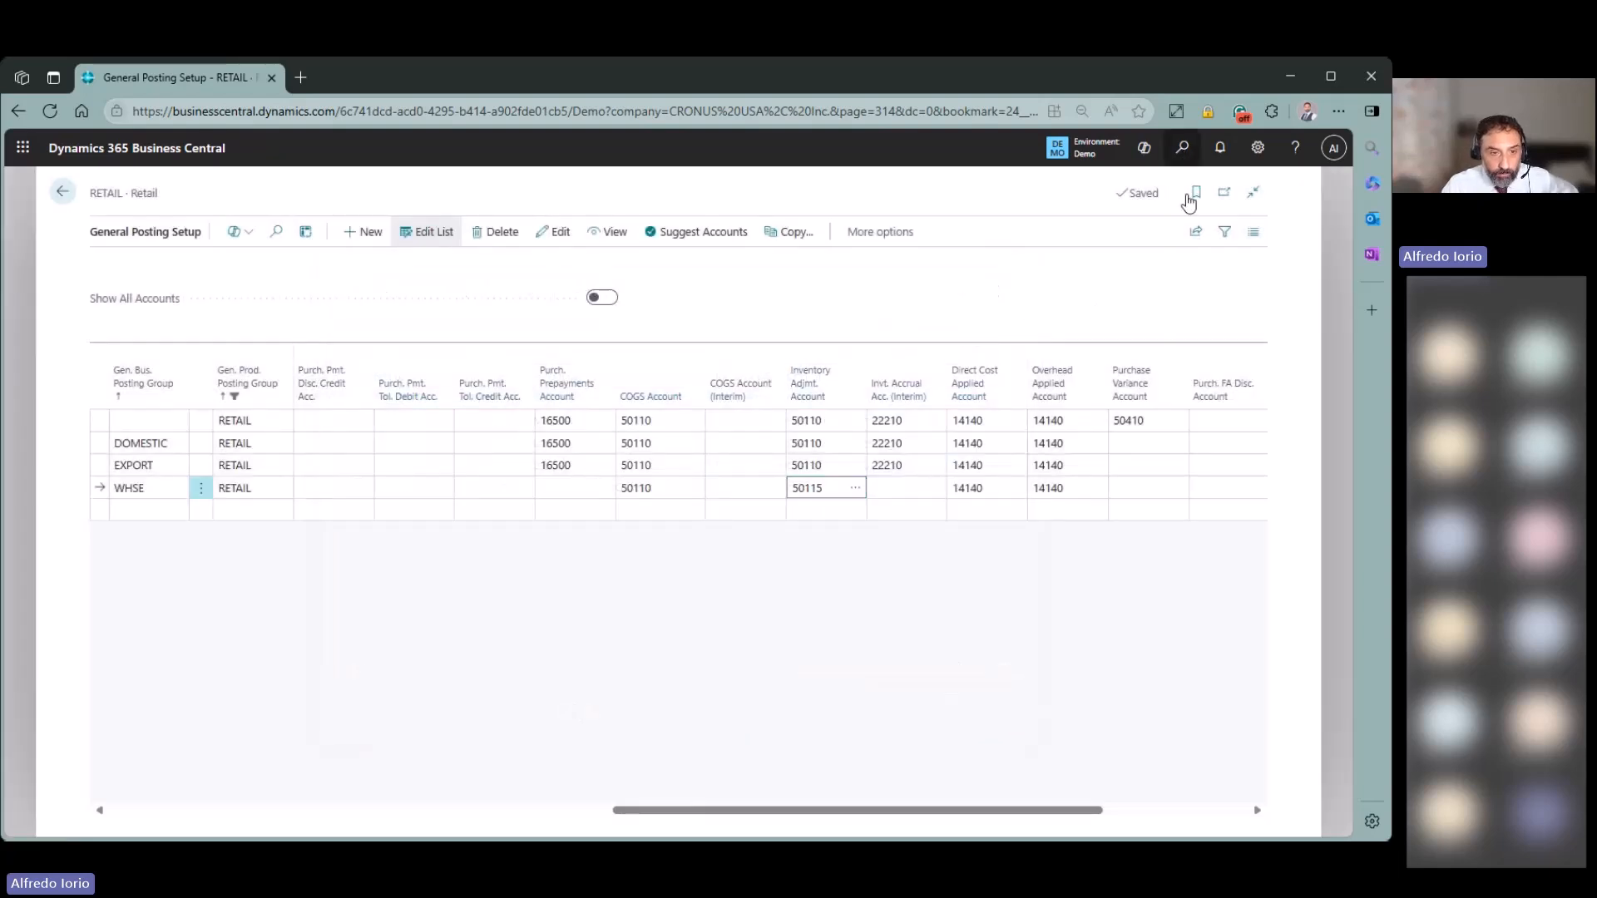
pyautogui.write('i')
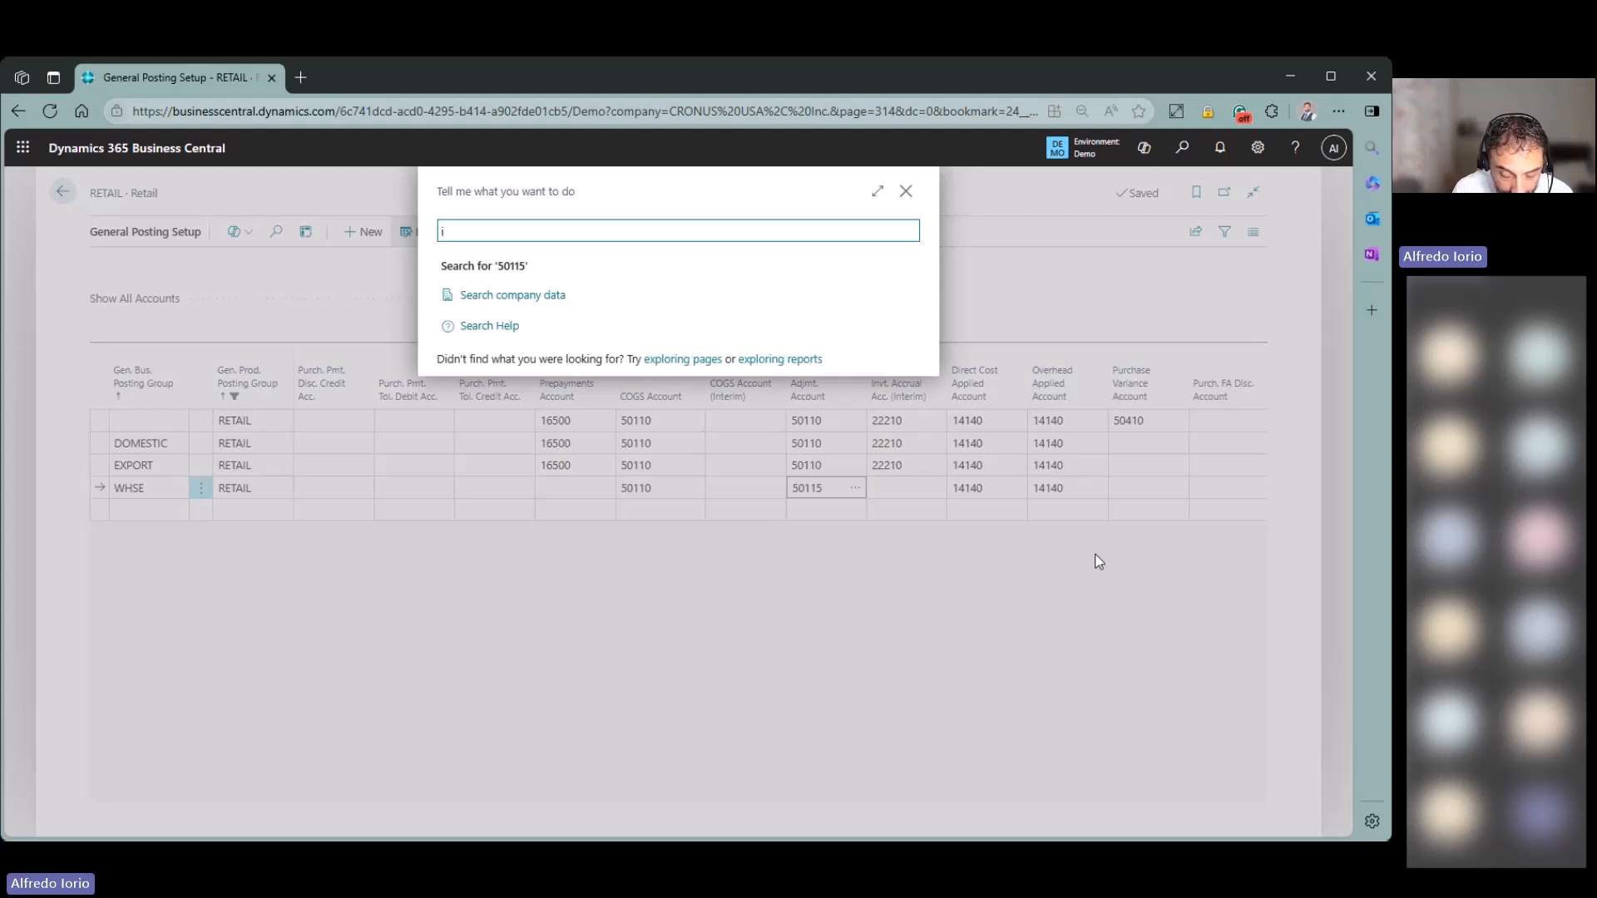
pyautogui.write('tem jo')
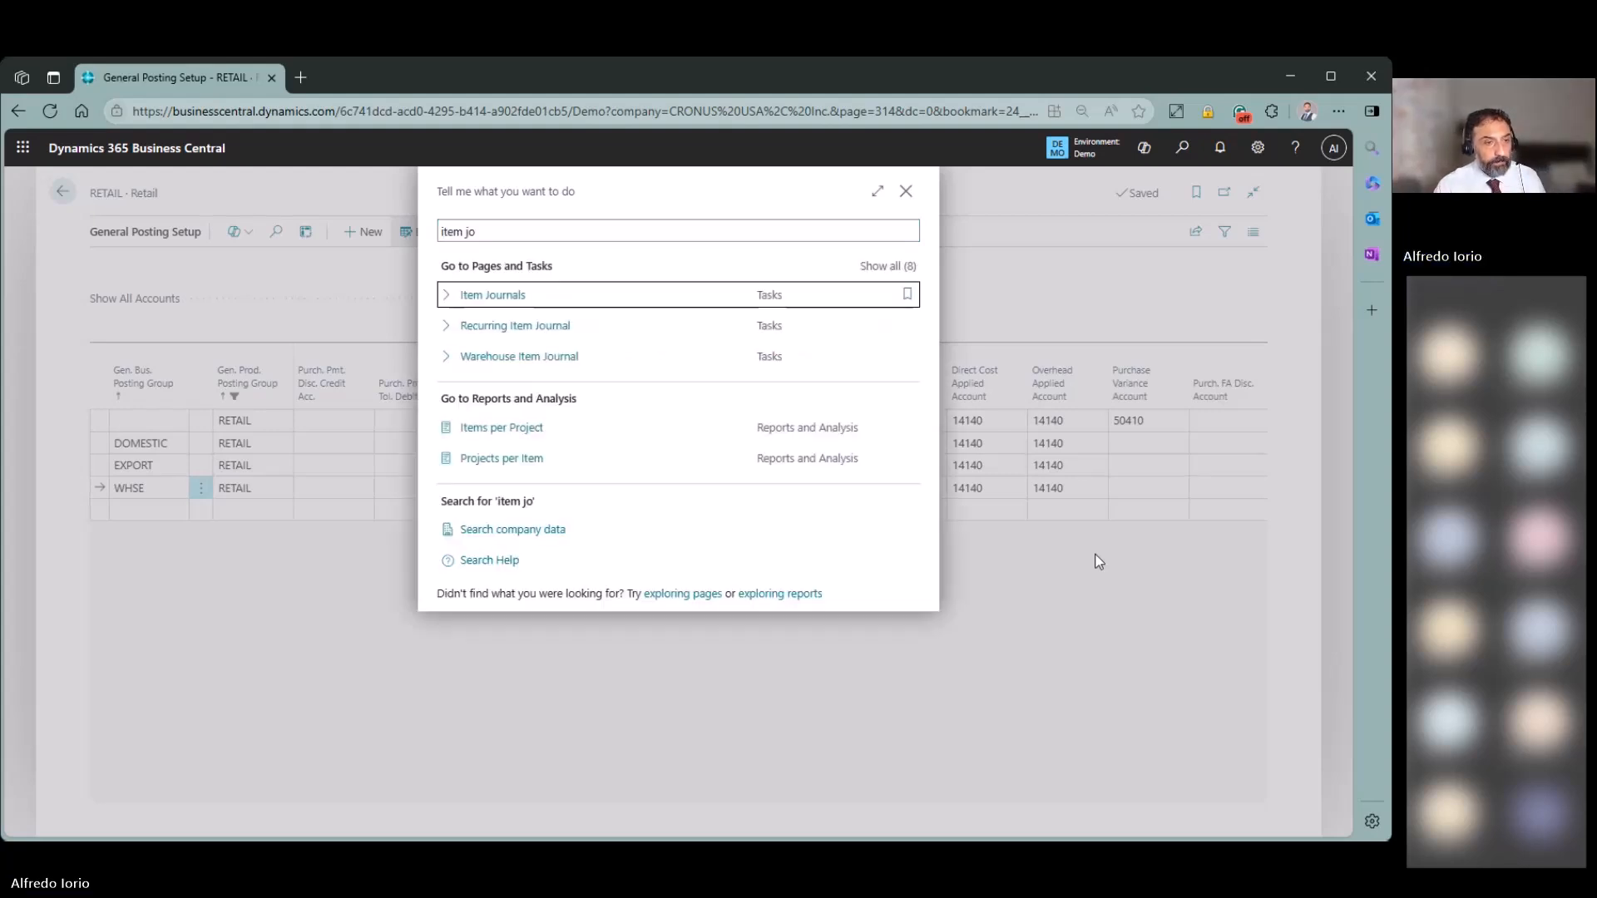
pyautogui.press('Return')
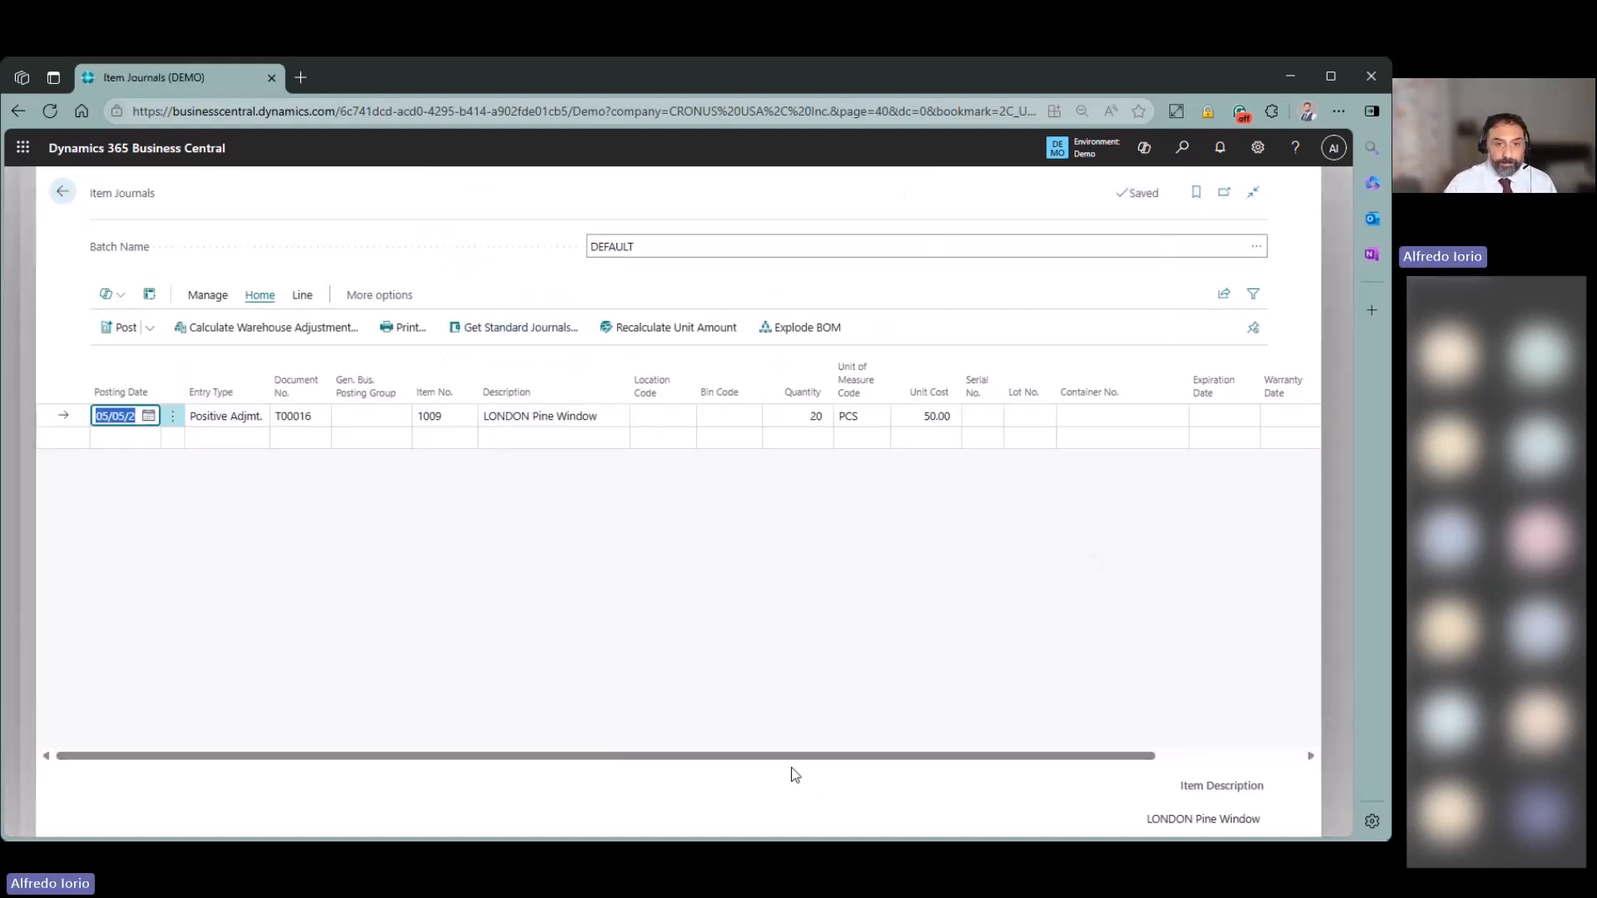
pyautogui.moveTo(1096, 757); pyautogui.dragTo(917, 754)
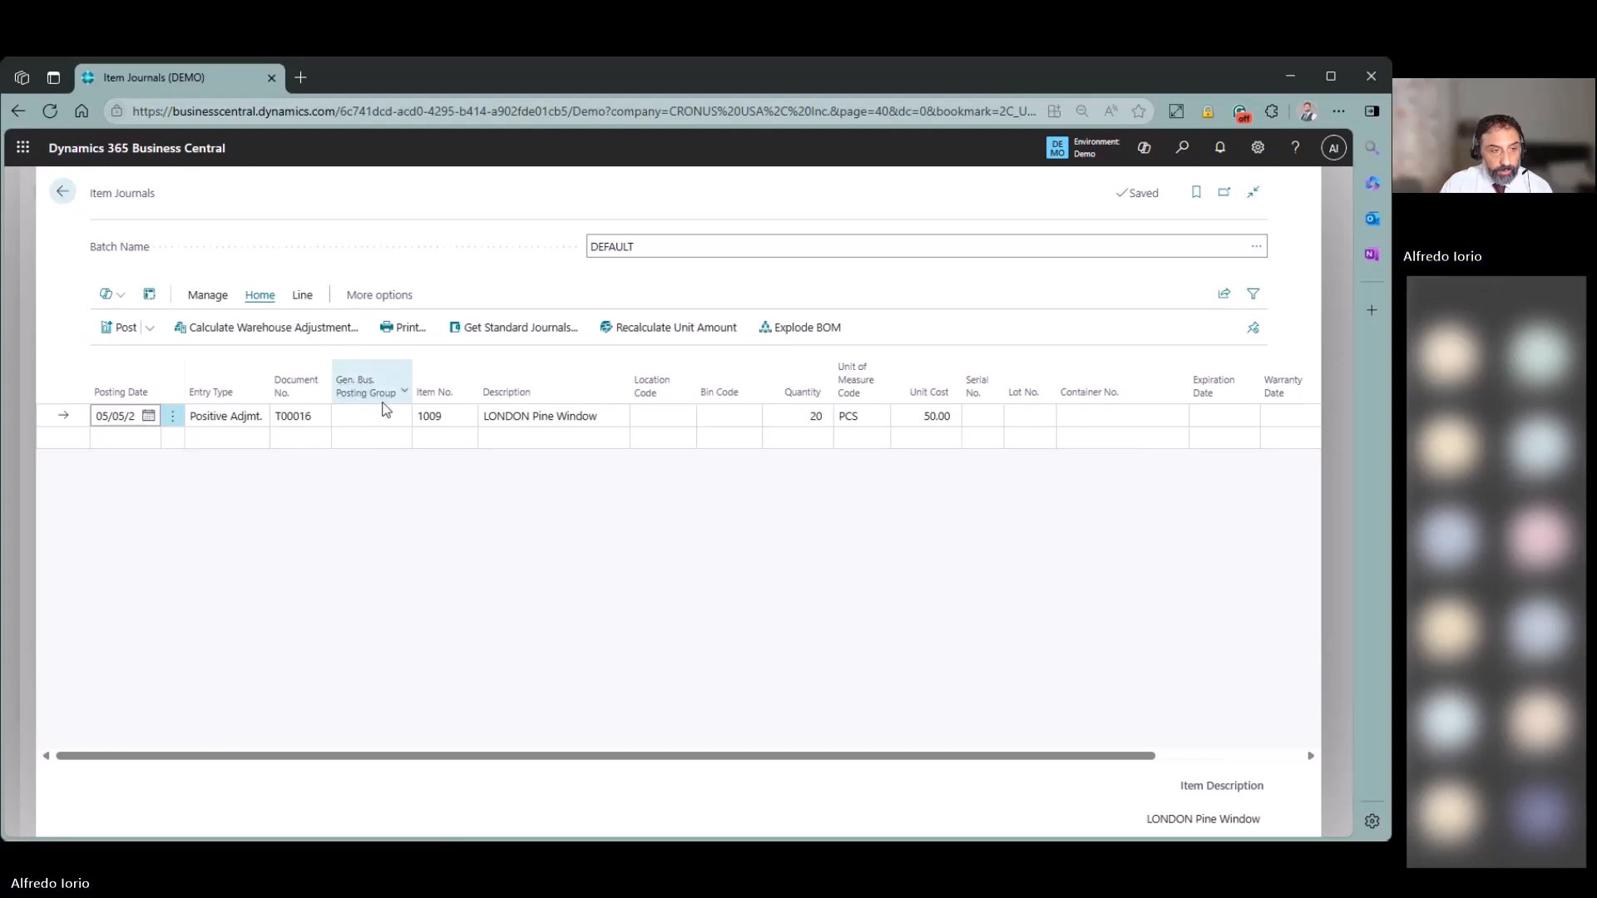
pyautogui.click(393, 421)
pyautogui.click(396, 421)
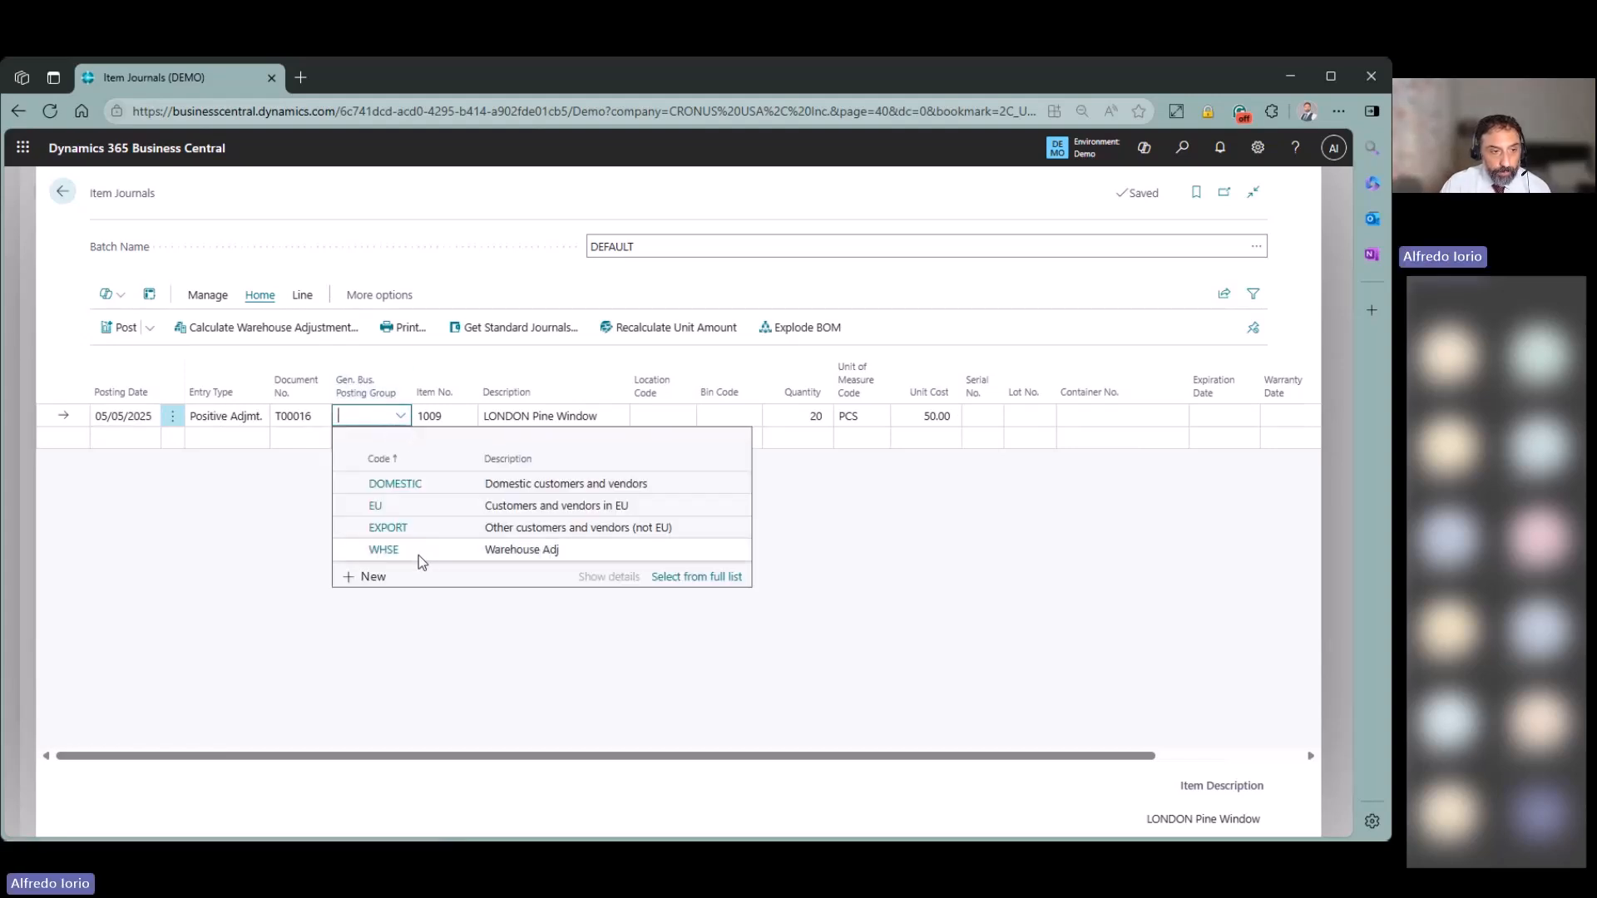
pyautogui.click(457, 553)
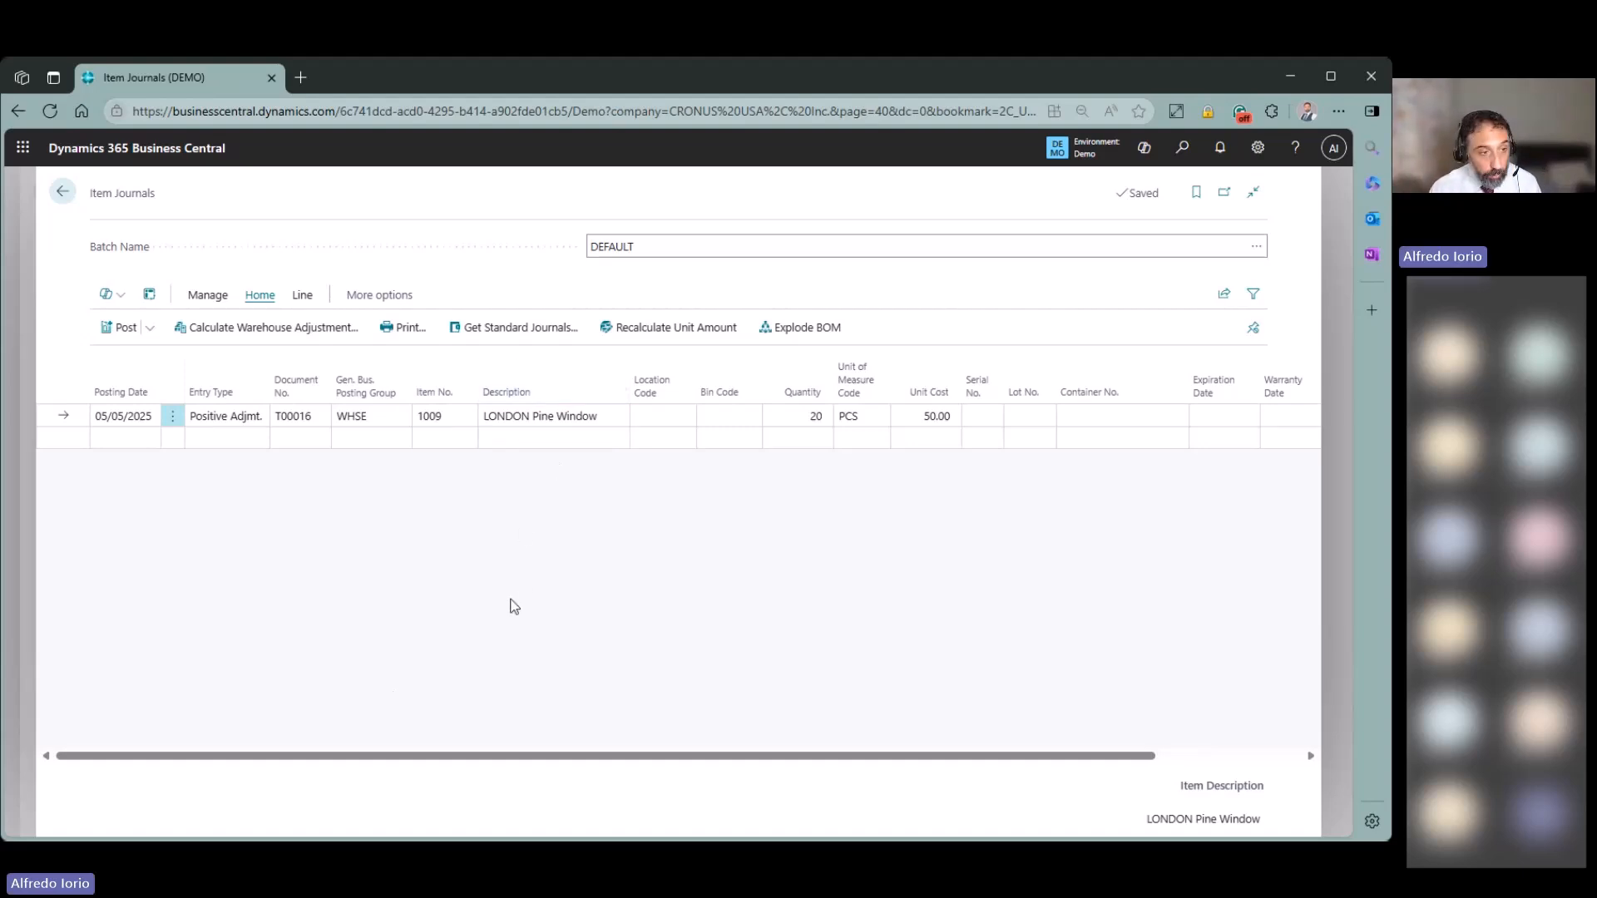
# Preview the posting of the WHSE adjustment line, examine the accounts of its G/L entries and return to the journal.
pyautogui.click(155, 330)
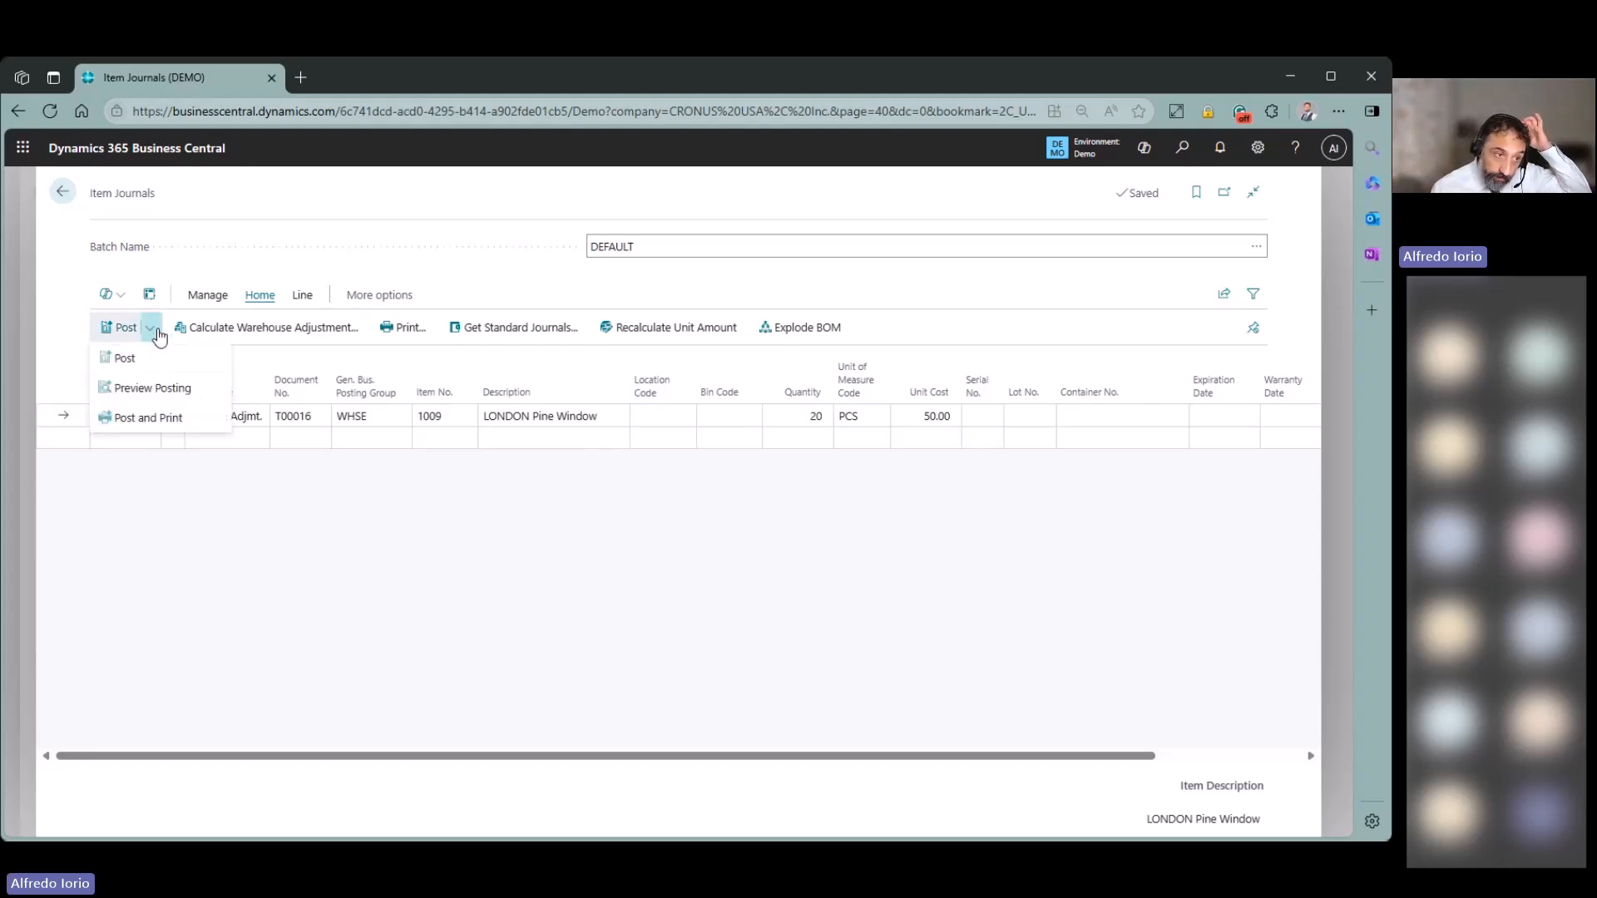
pyautogui.click(153, 388)
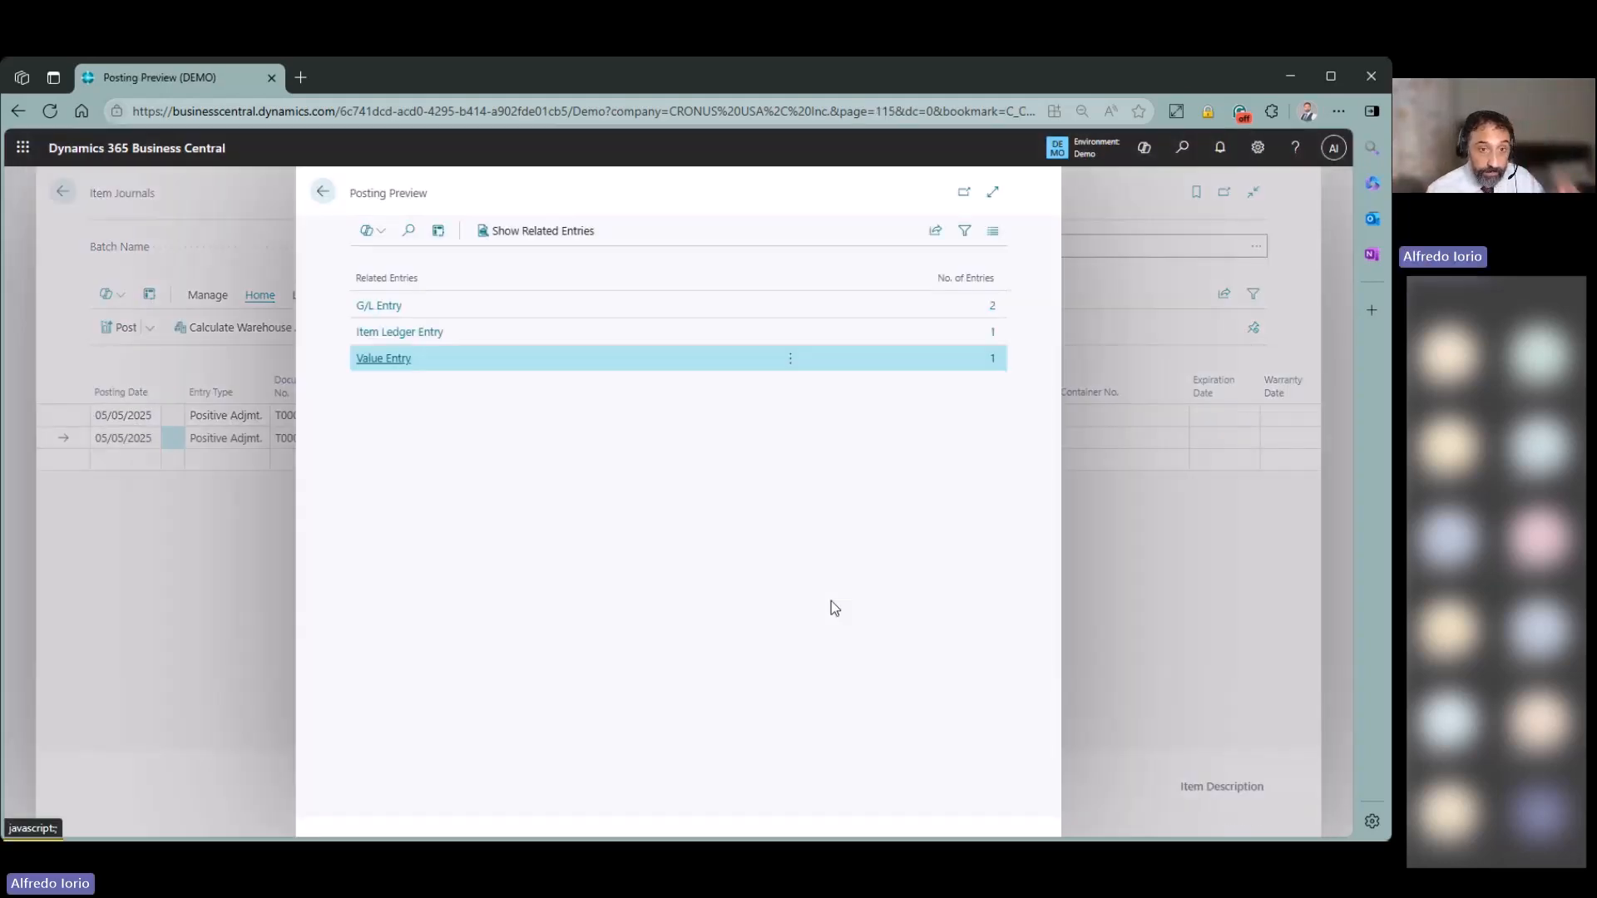
pyautogui.click(992, 306)
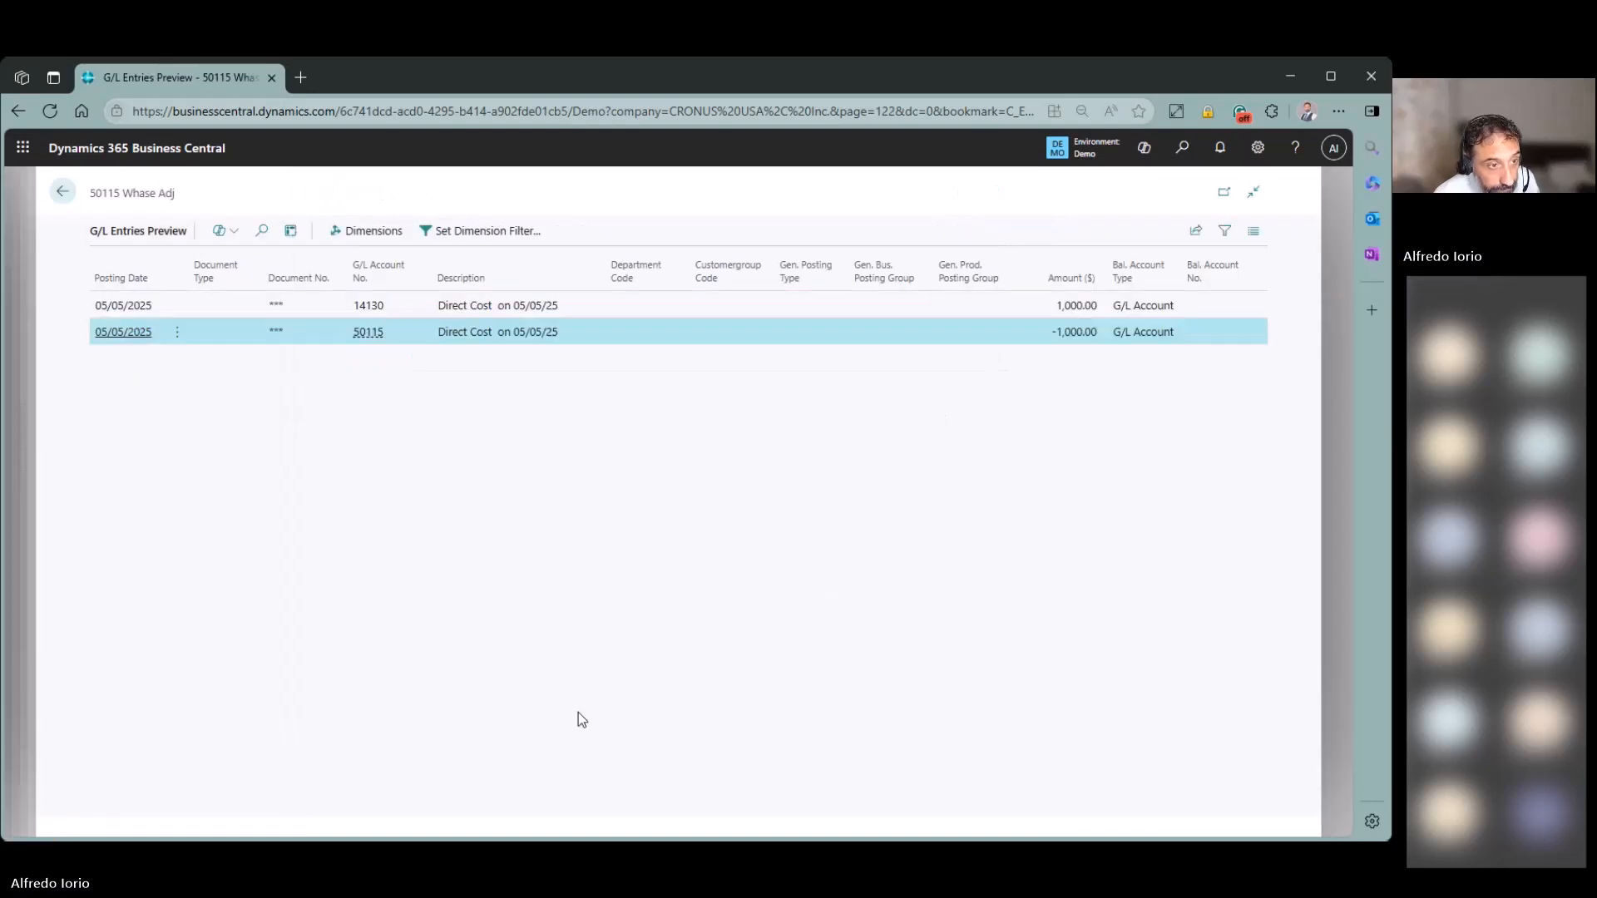
pyautogui.moveTo(367, 337)
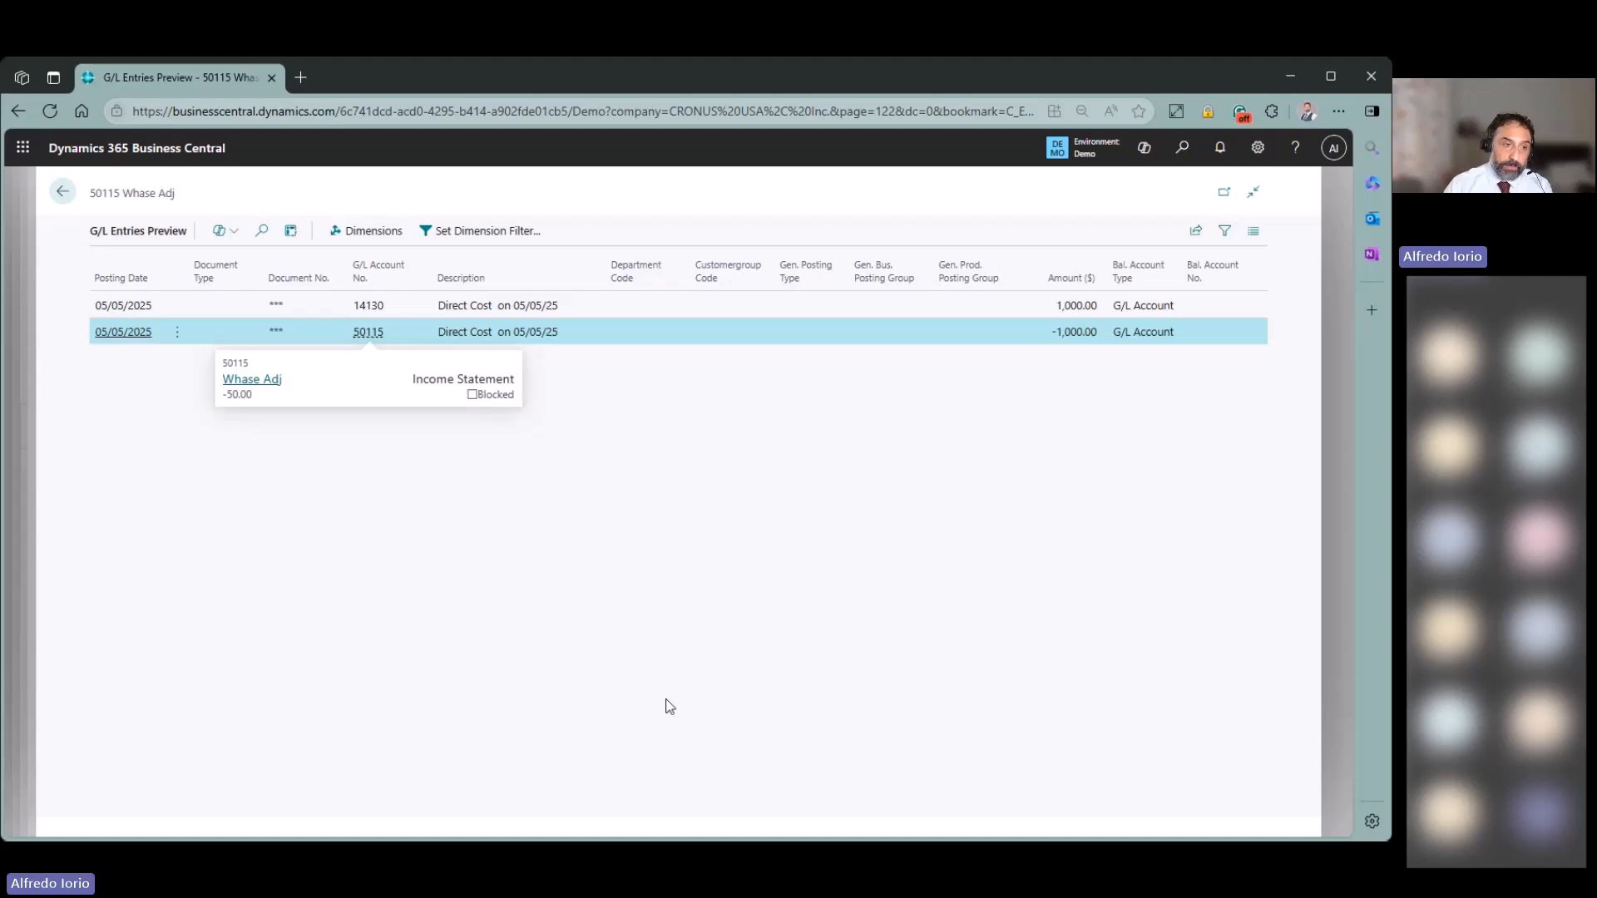
pyautogui.click(309, 315)
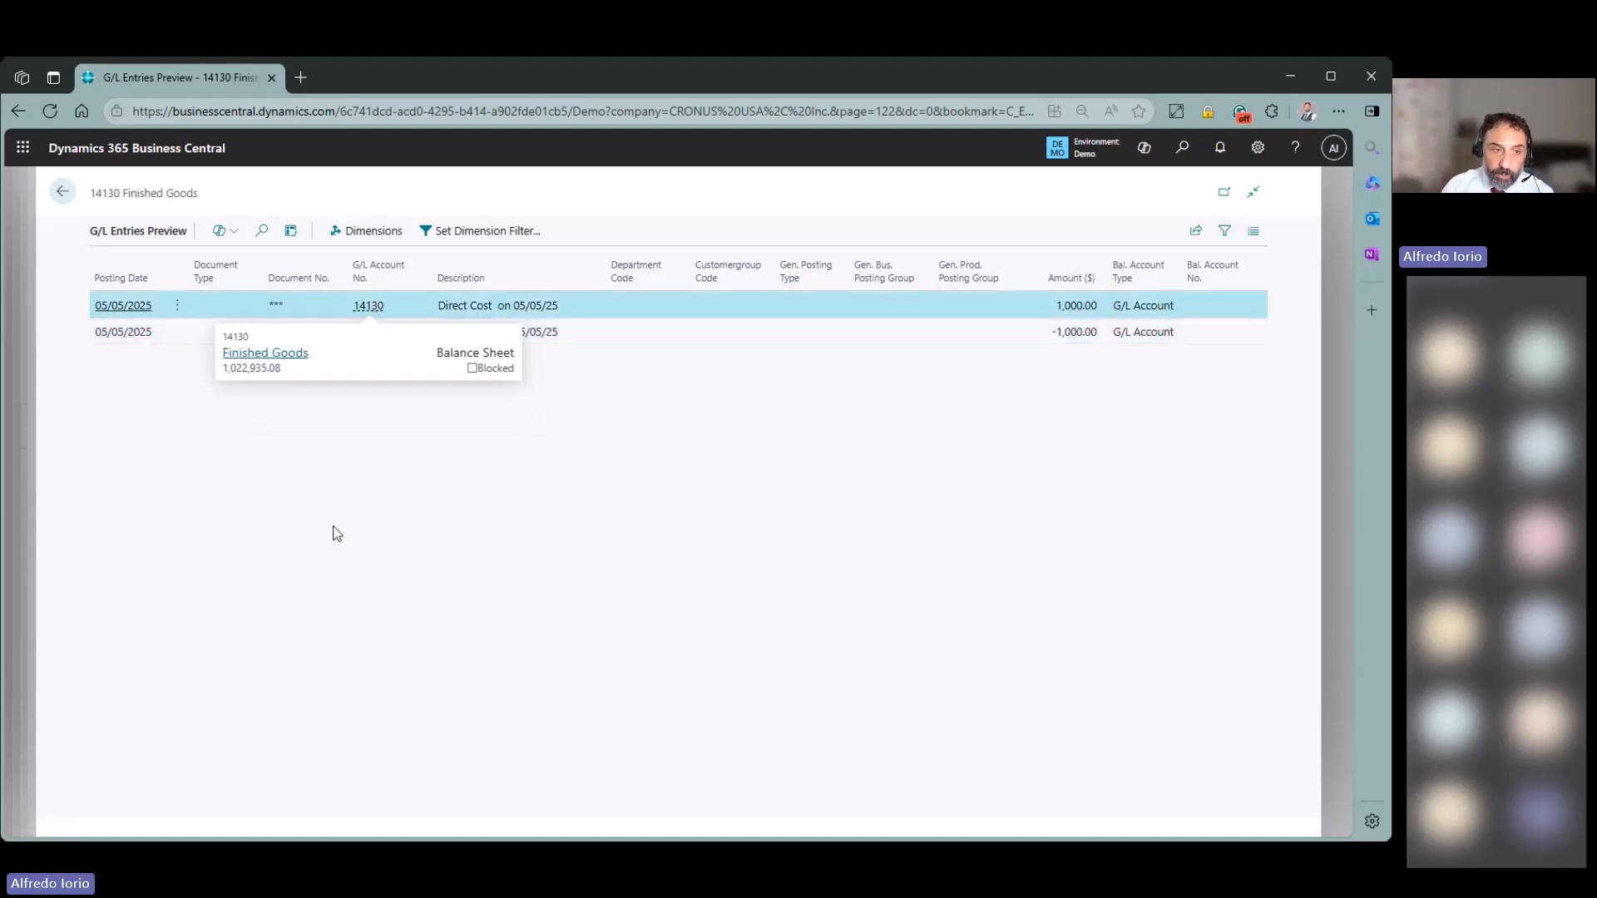
pyautogui.click(582, 333)
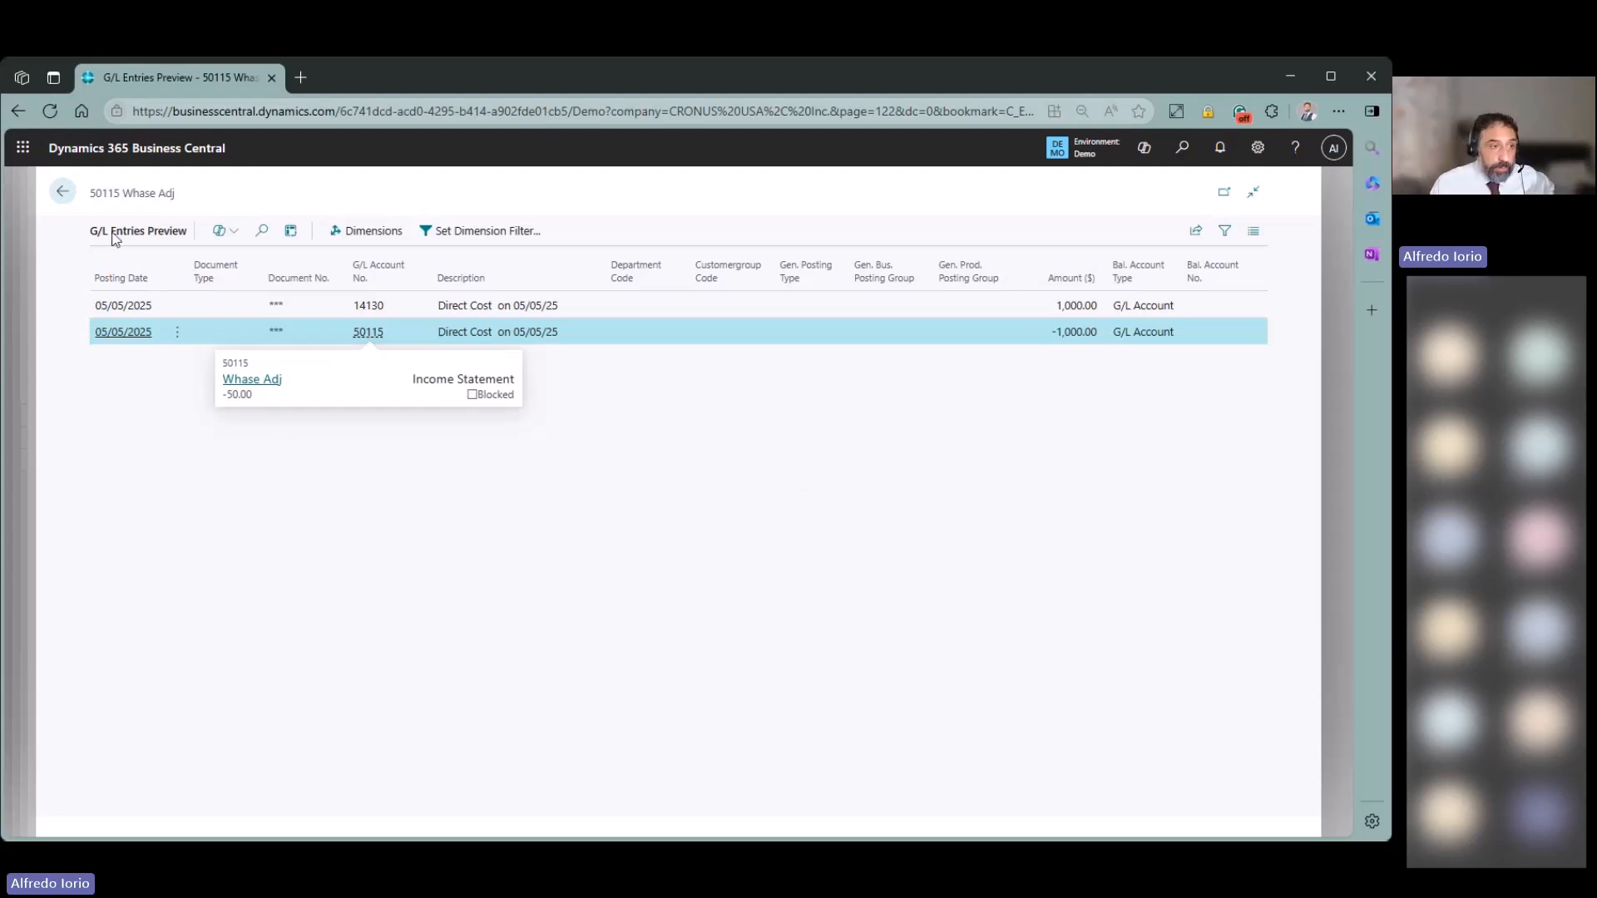
pyautogui.click(63, 192)
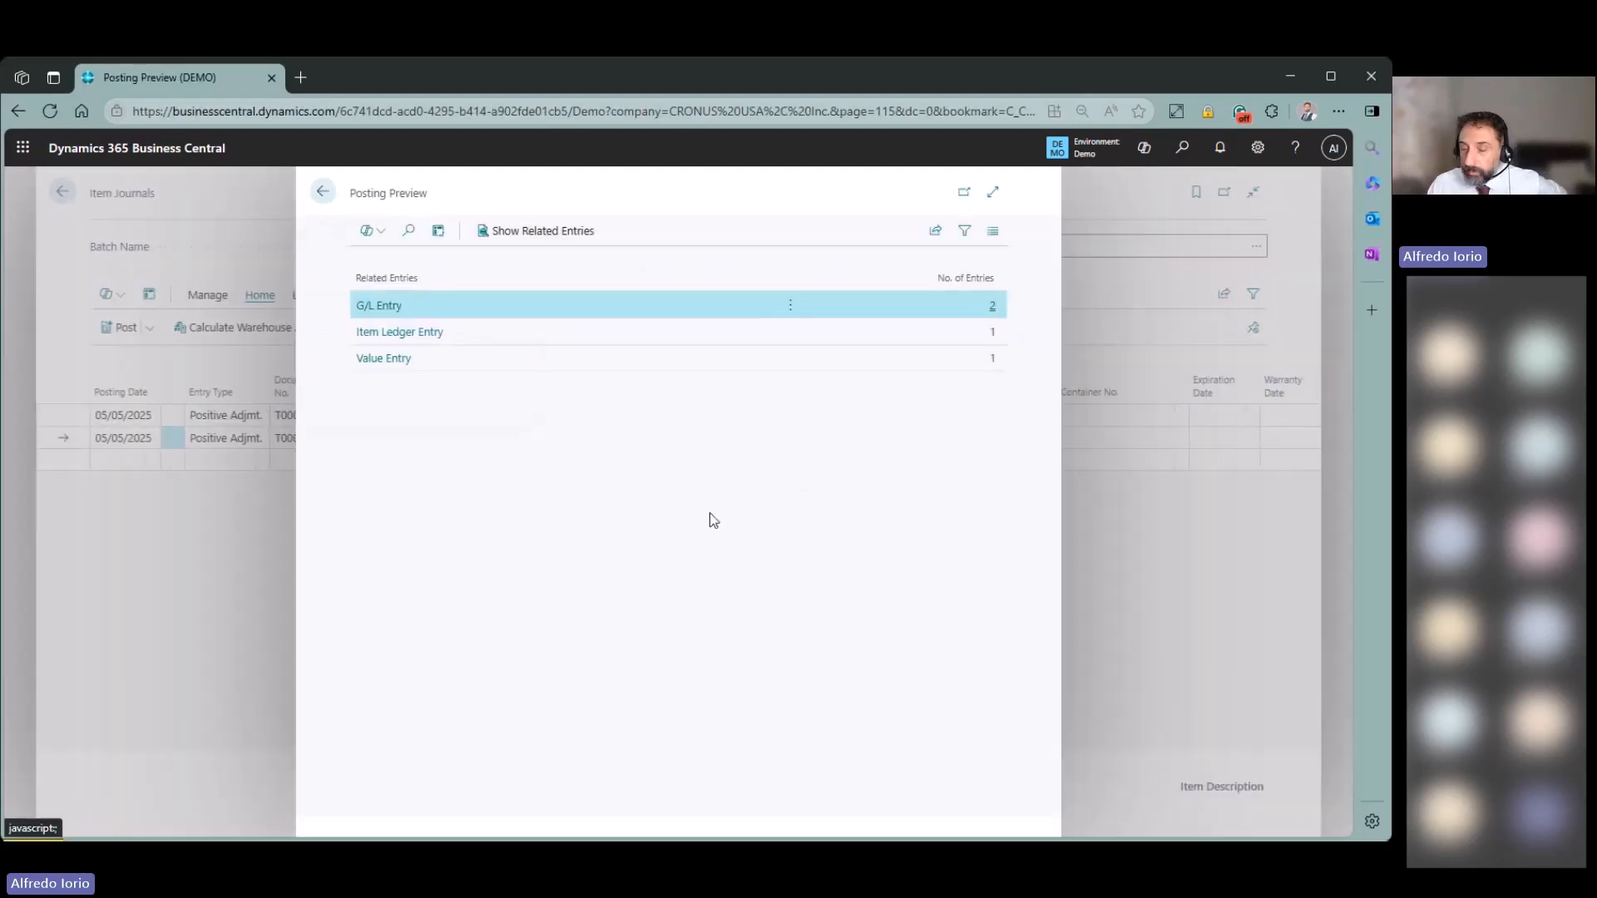
pyautogui.click(323, 191)
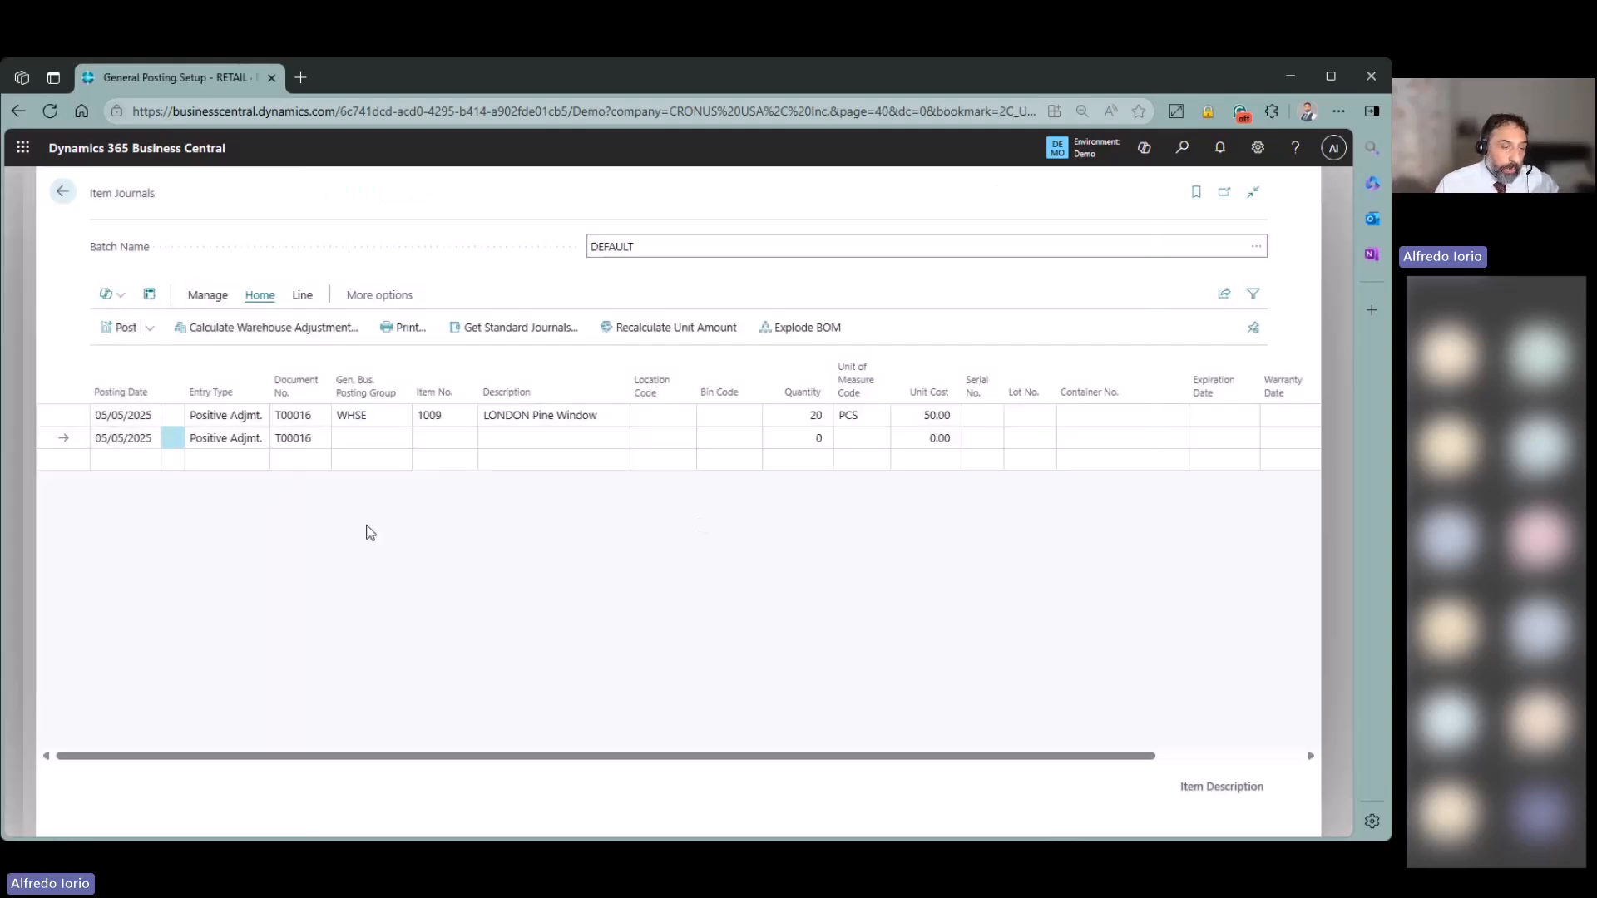
# Open Gen. Business Posting Groups and review the listed groups and the DOMESTIC group's default VAT business posting group.
pyautogui.click(1182, 147)
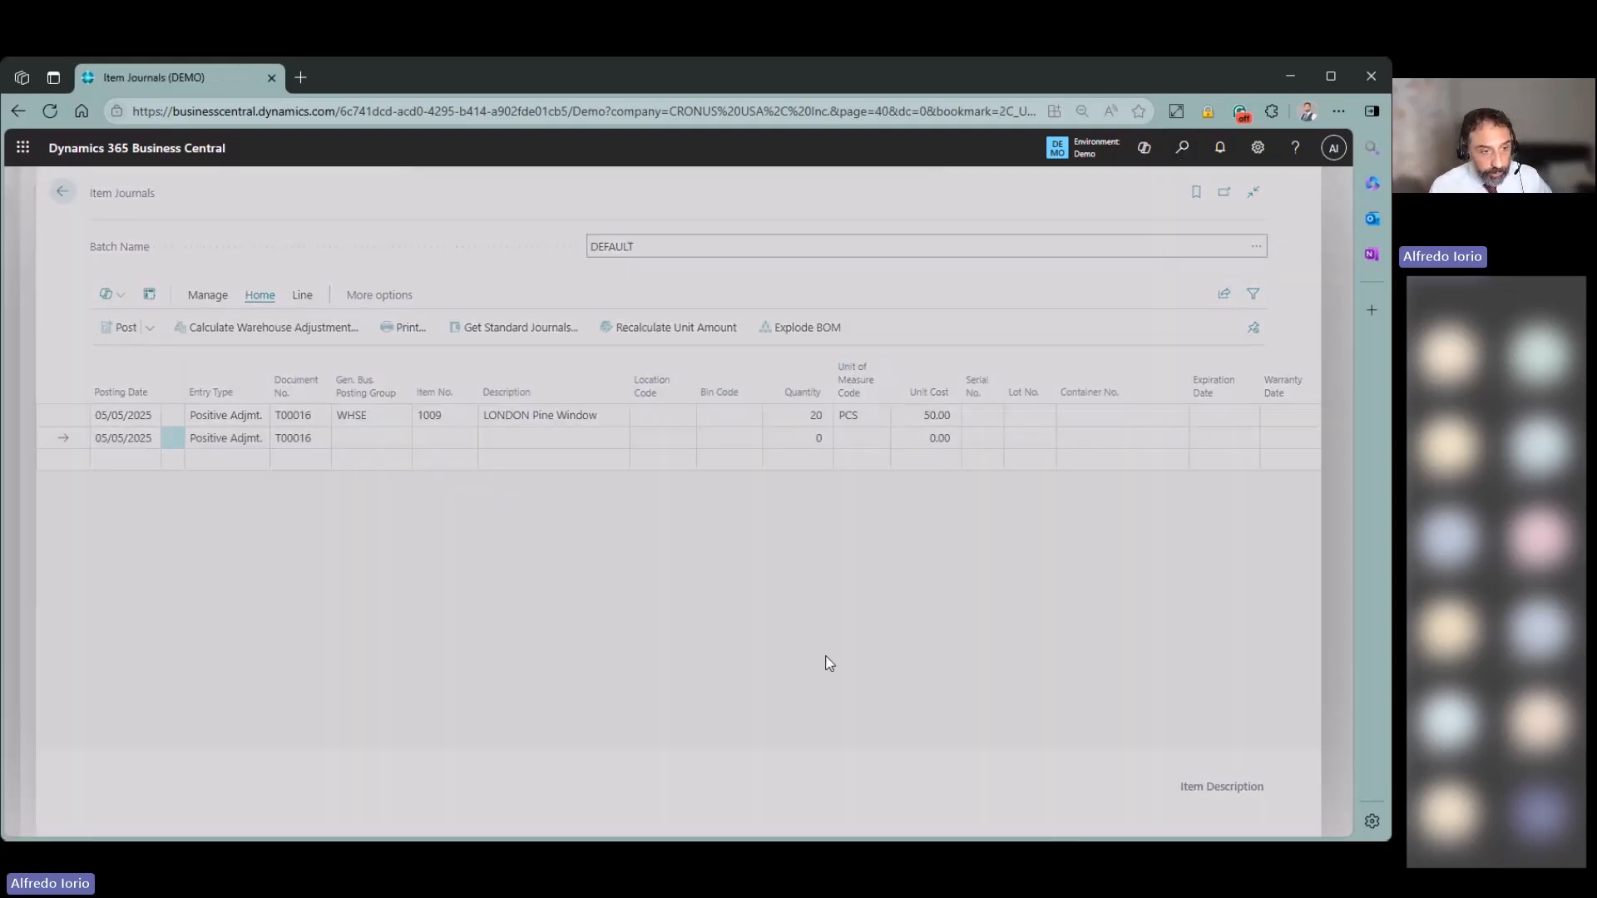
pyautogui.write('gen bu')
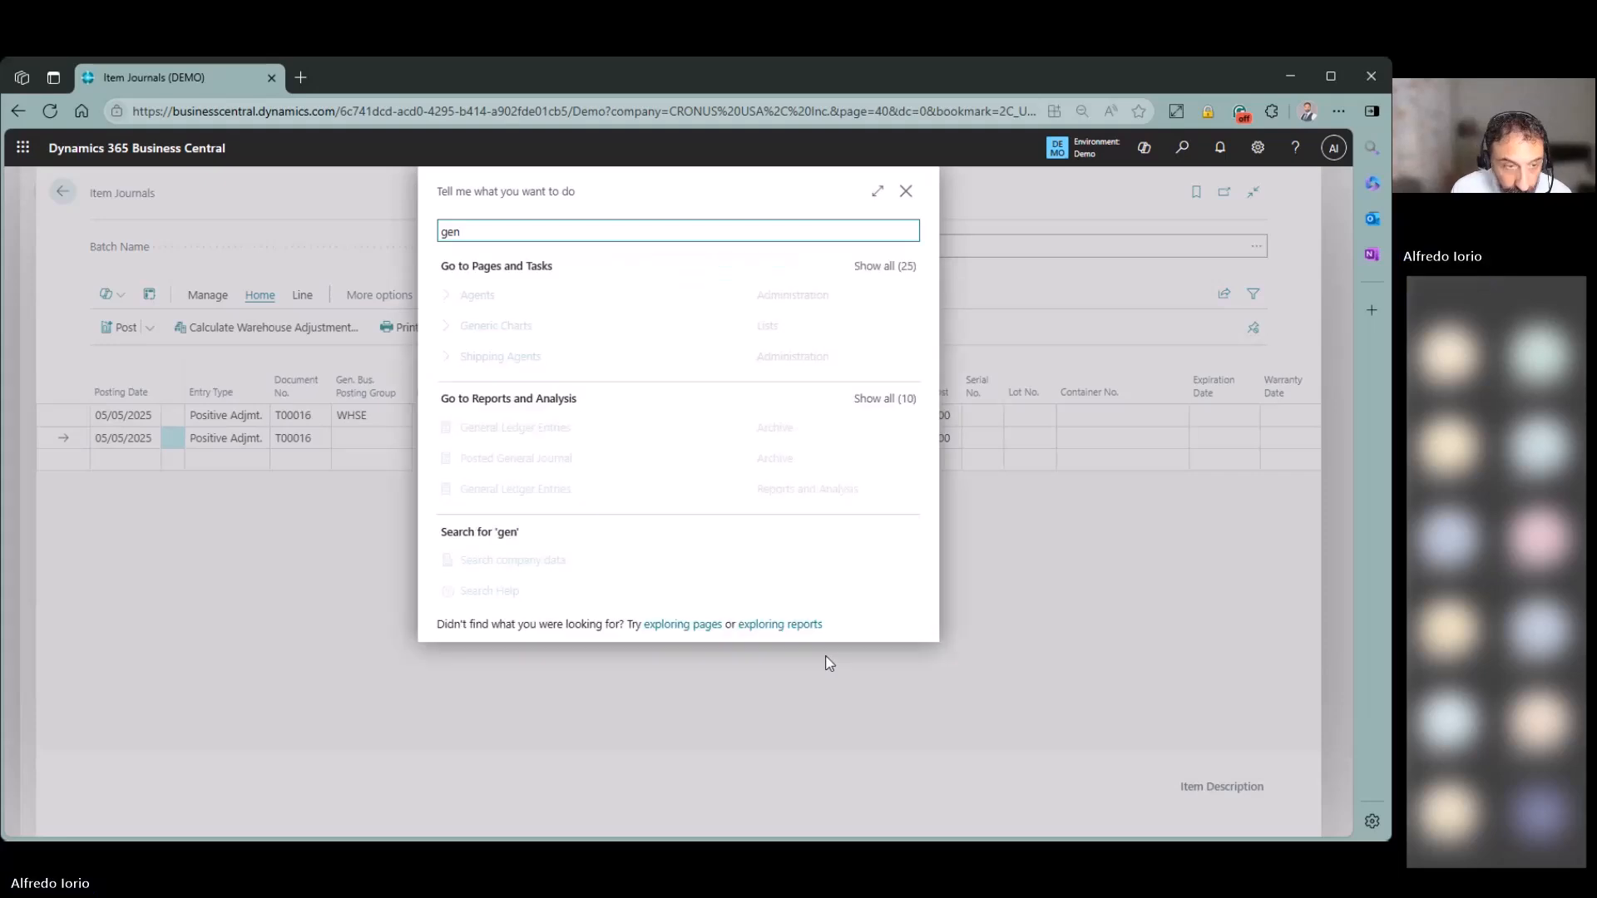
pyautogui.press('Down')
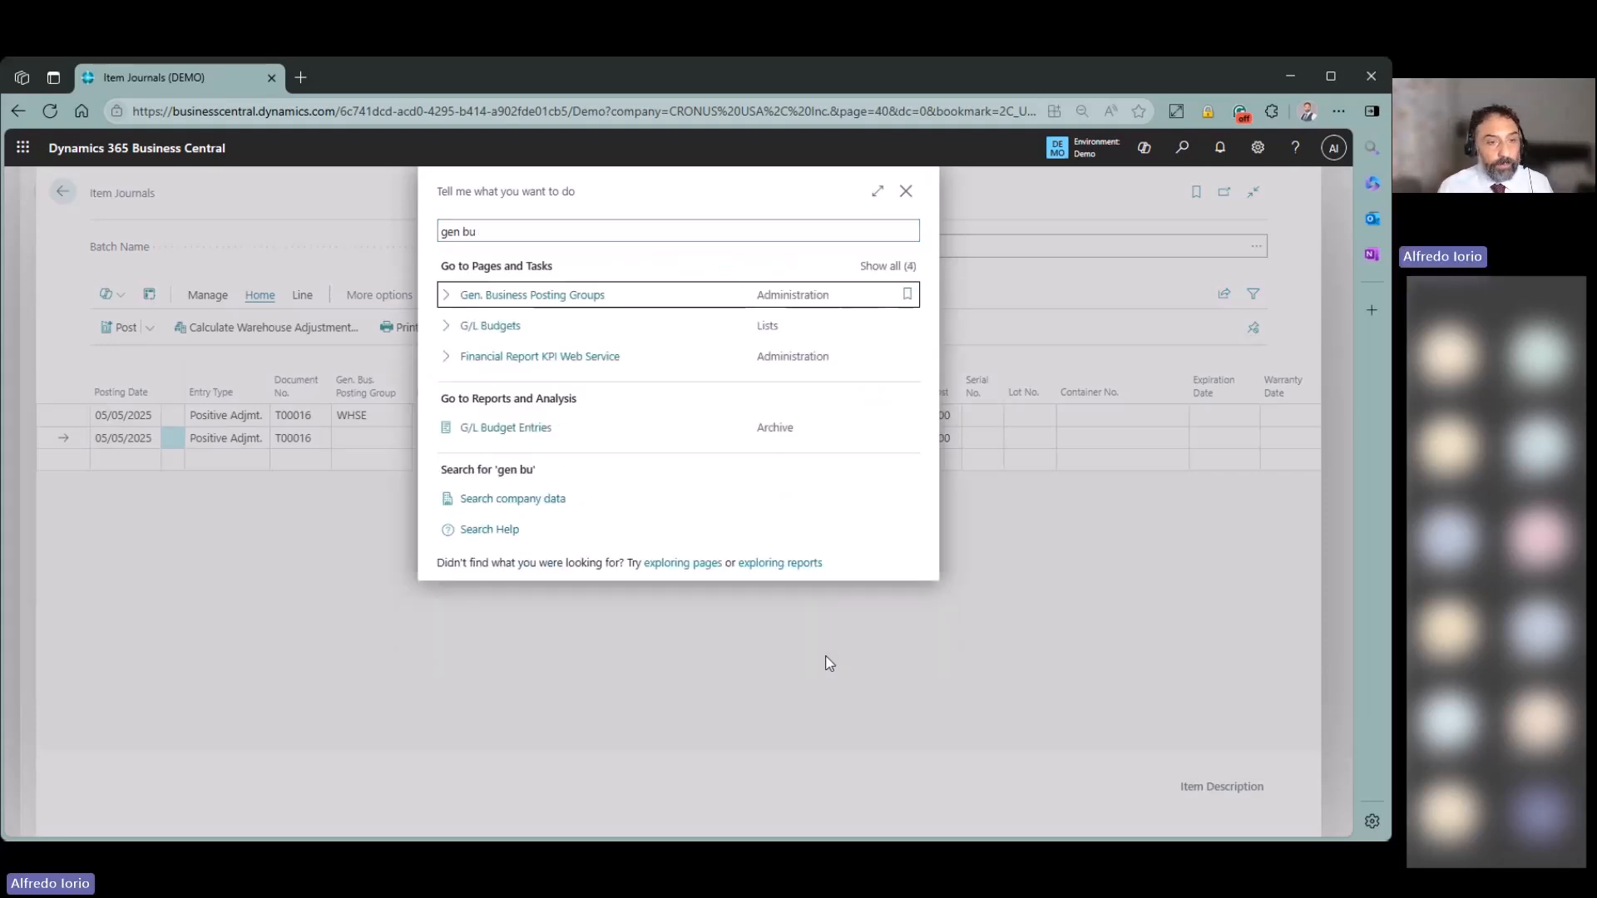
pyautogui.press('Return')
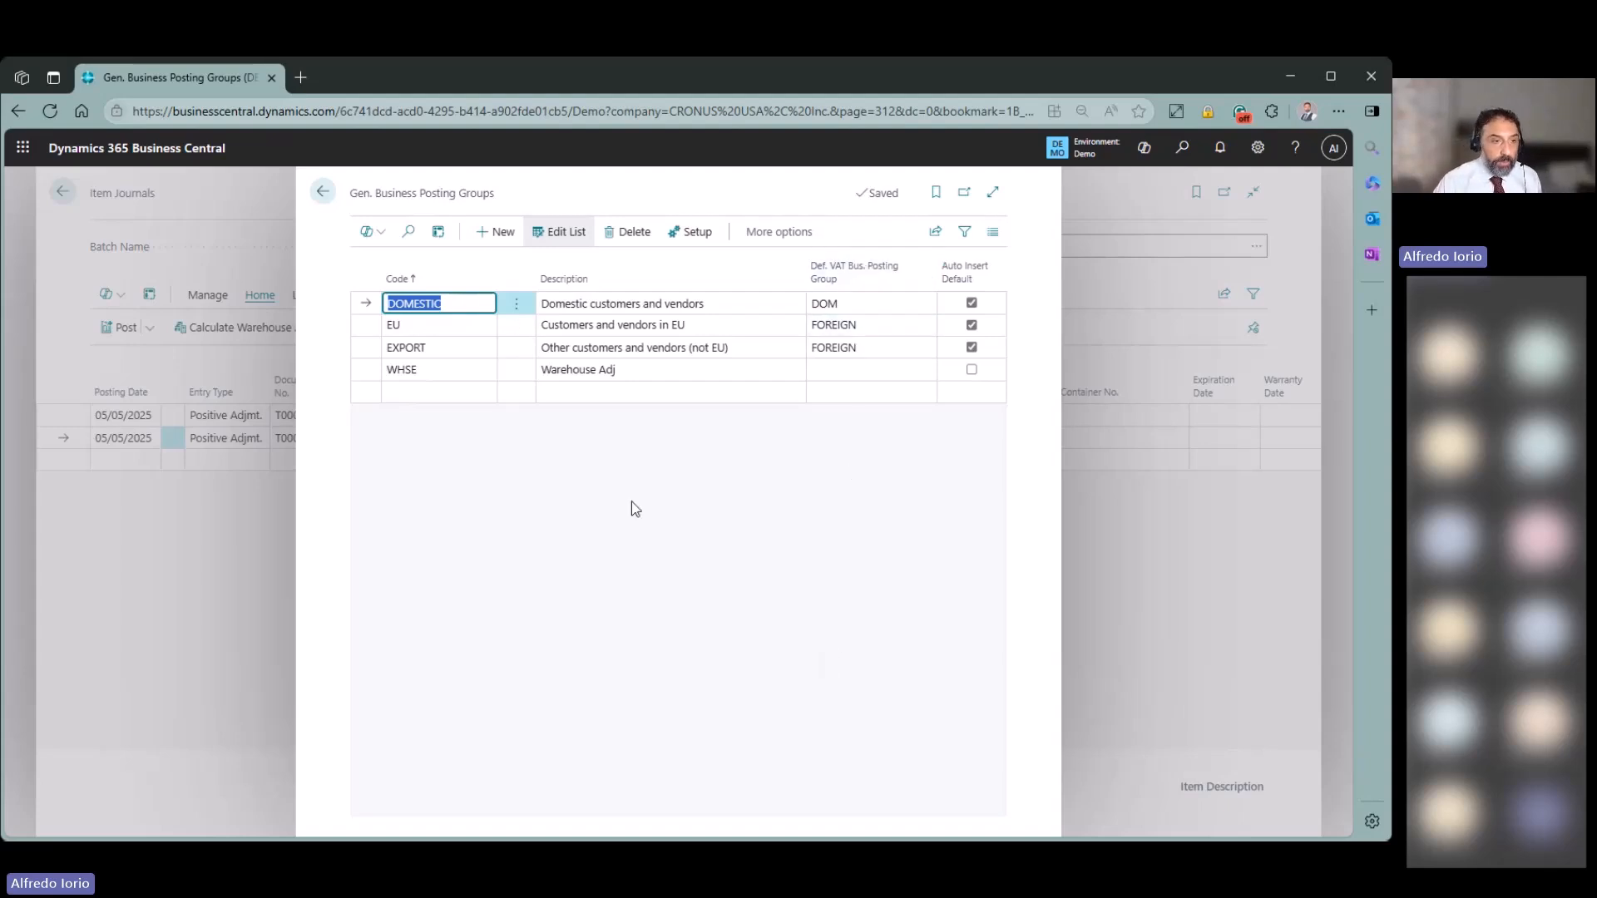
pyautogui.click(358, 322)
pyautogui.click(371, 348)
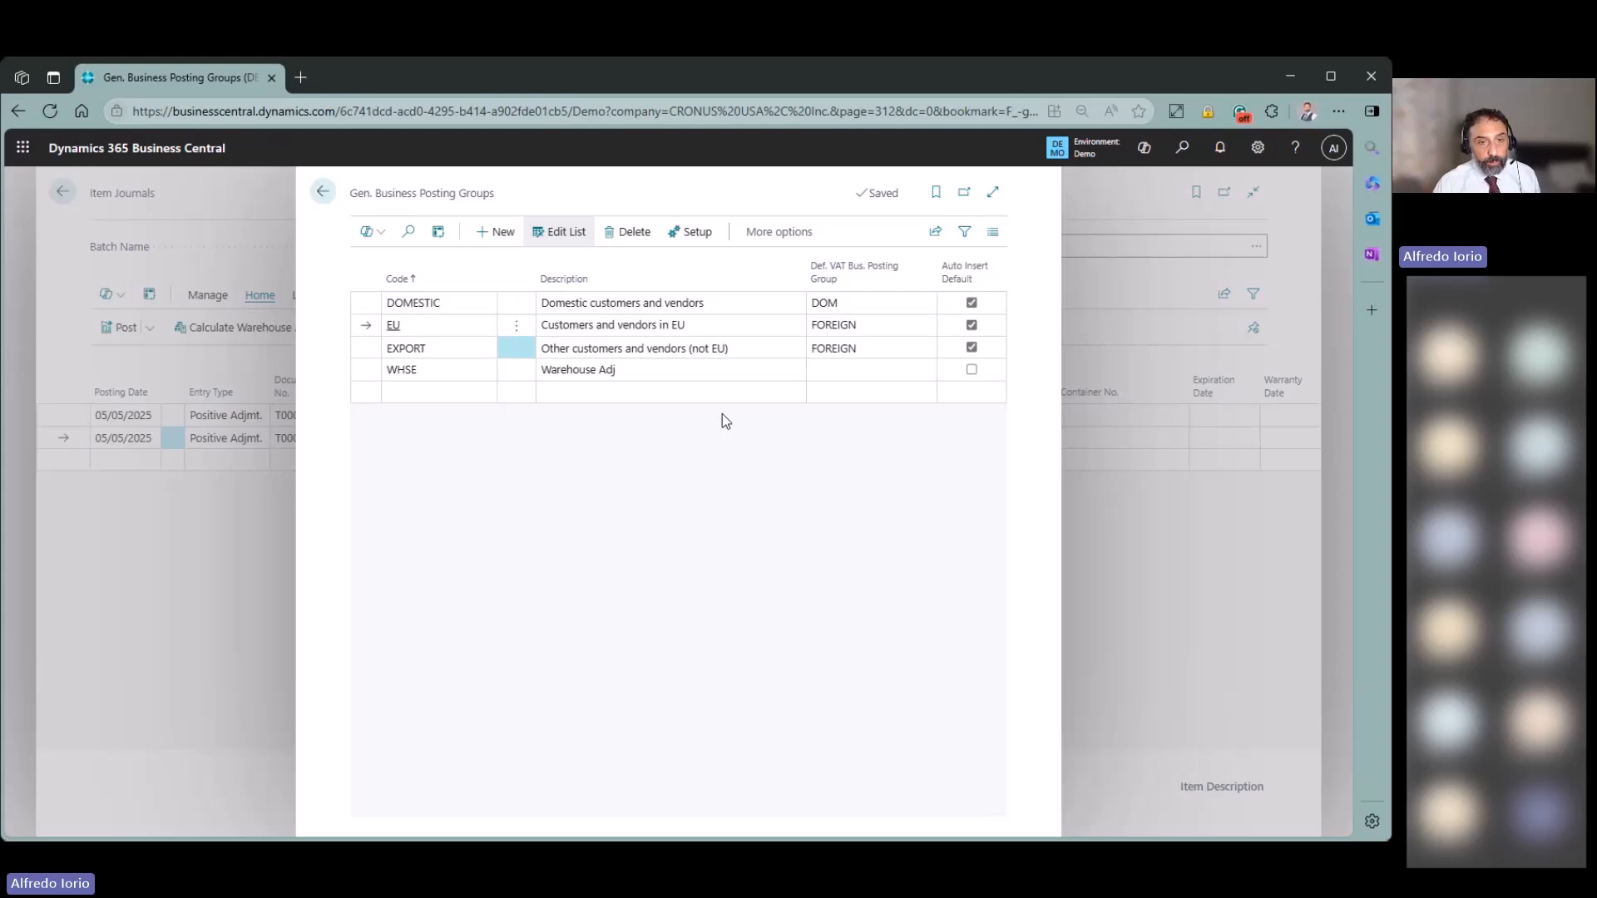
pyautogui.click(895, 303)
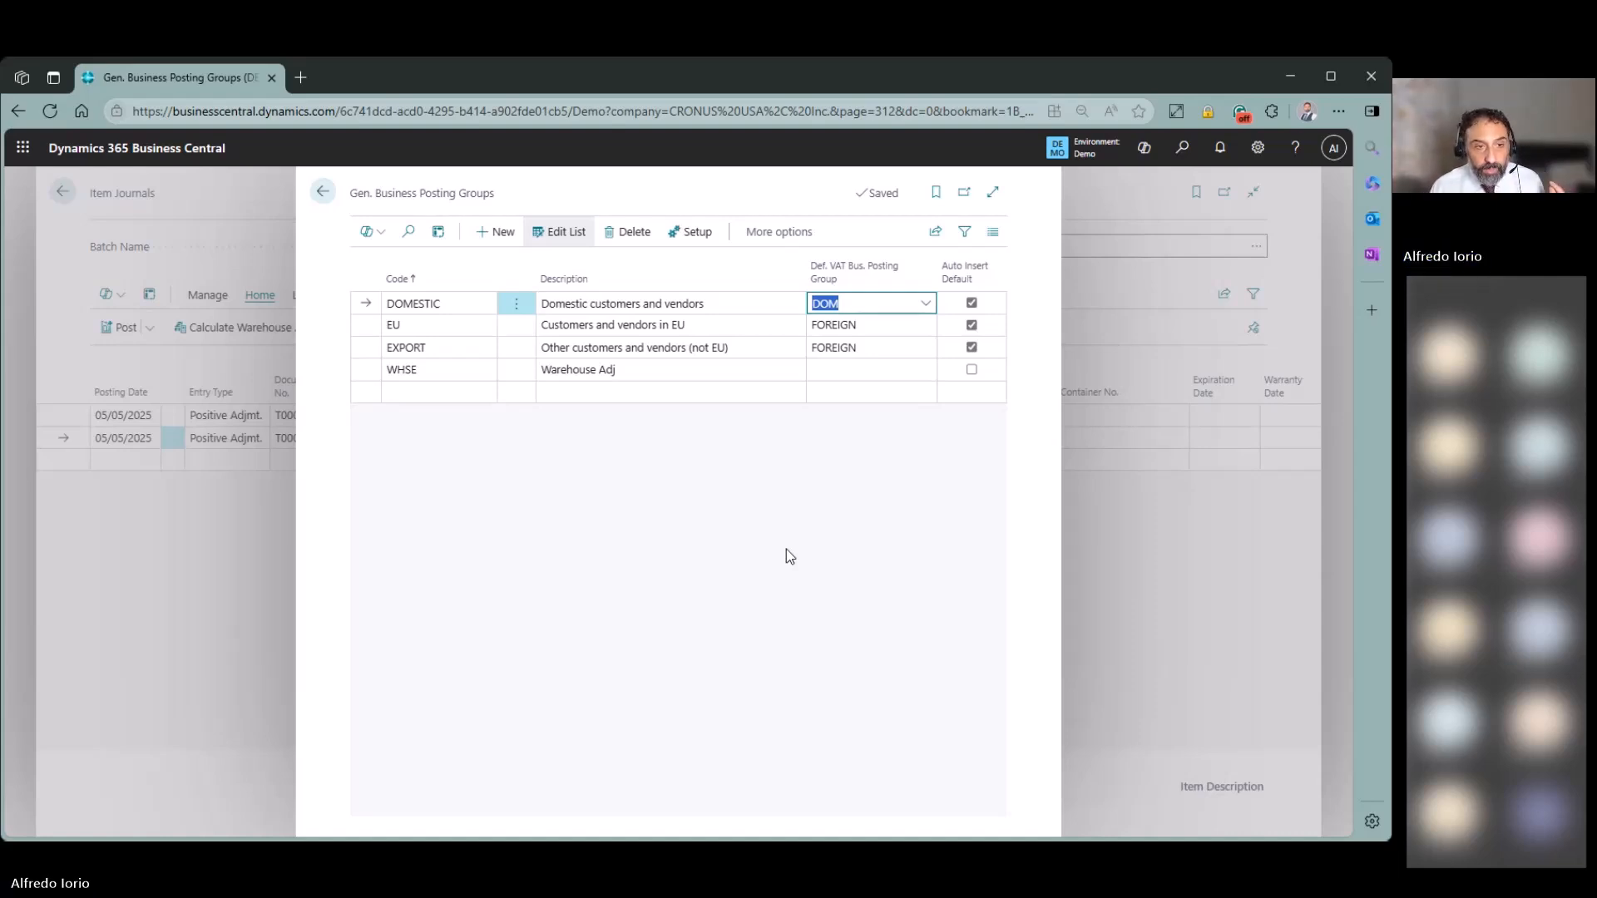
pyautogui.click(755, 306)
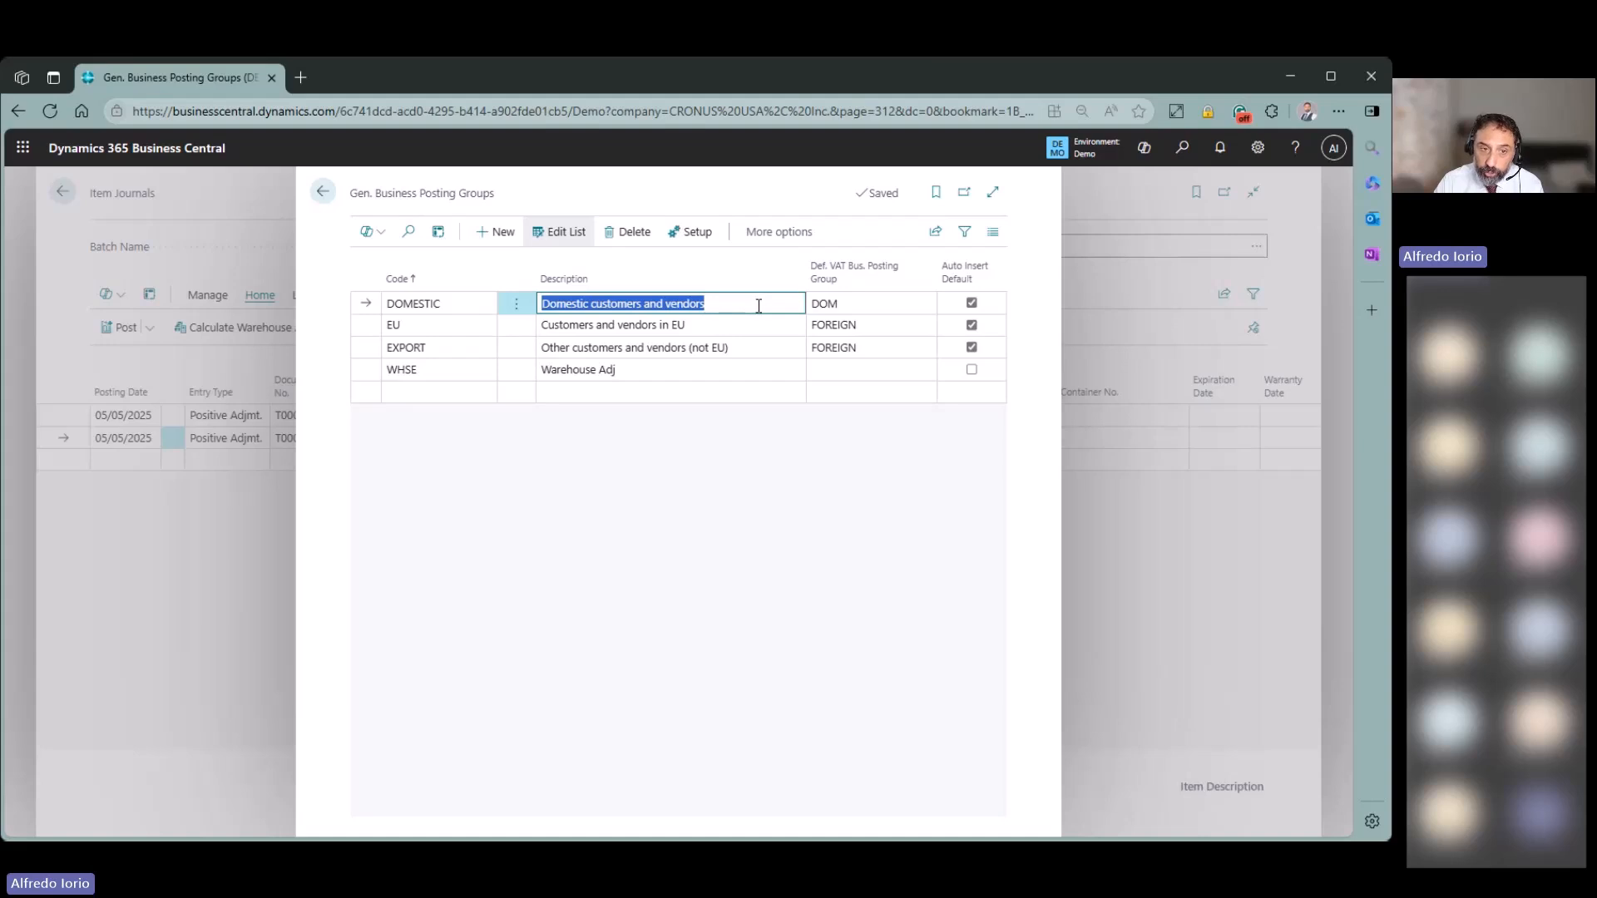
# Clear the default VAT business posting group and turn off Auto Insert Default for the DOMESTIC, EU and EXPORT groups.
pyautogui.click(859, 304)
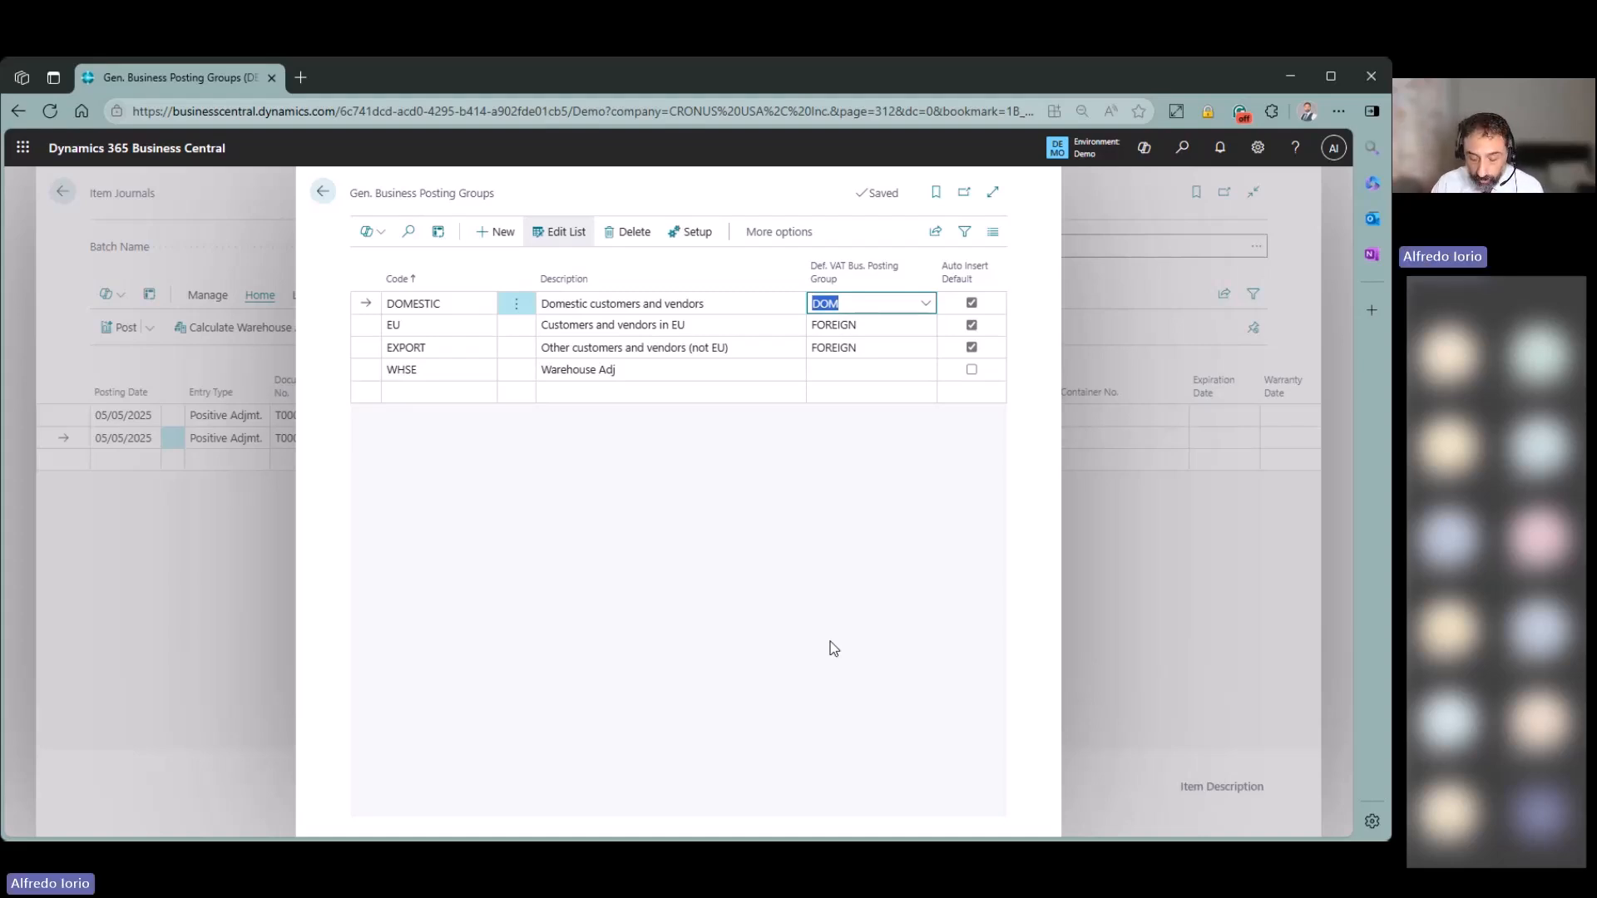
pyautogui.press('Down')
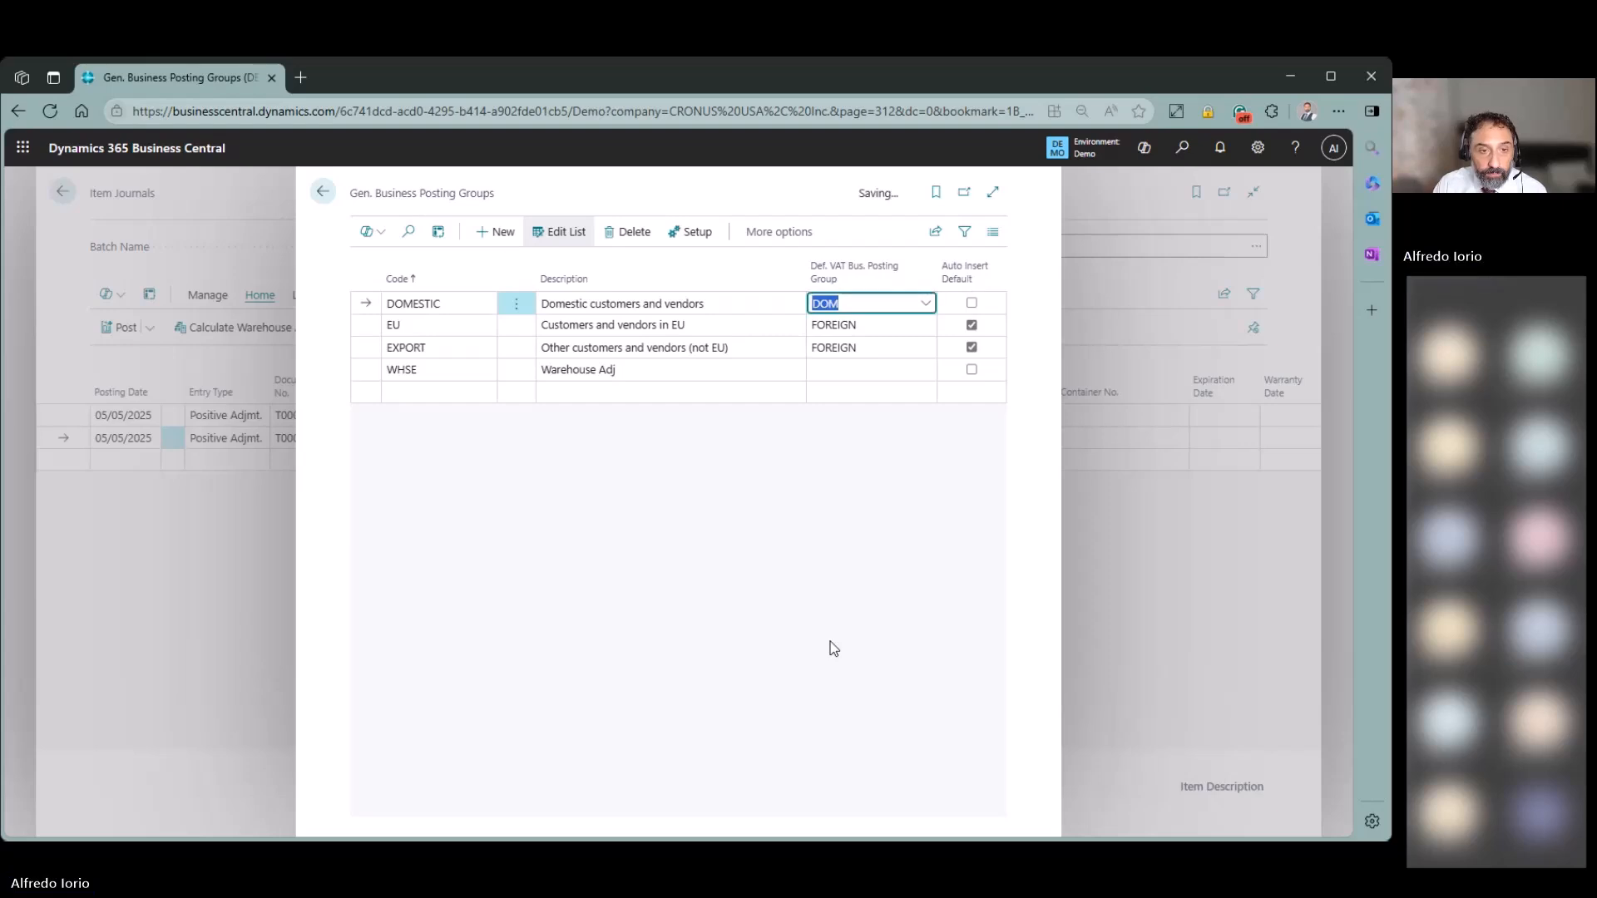
pyautogui.press('Delete')
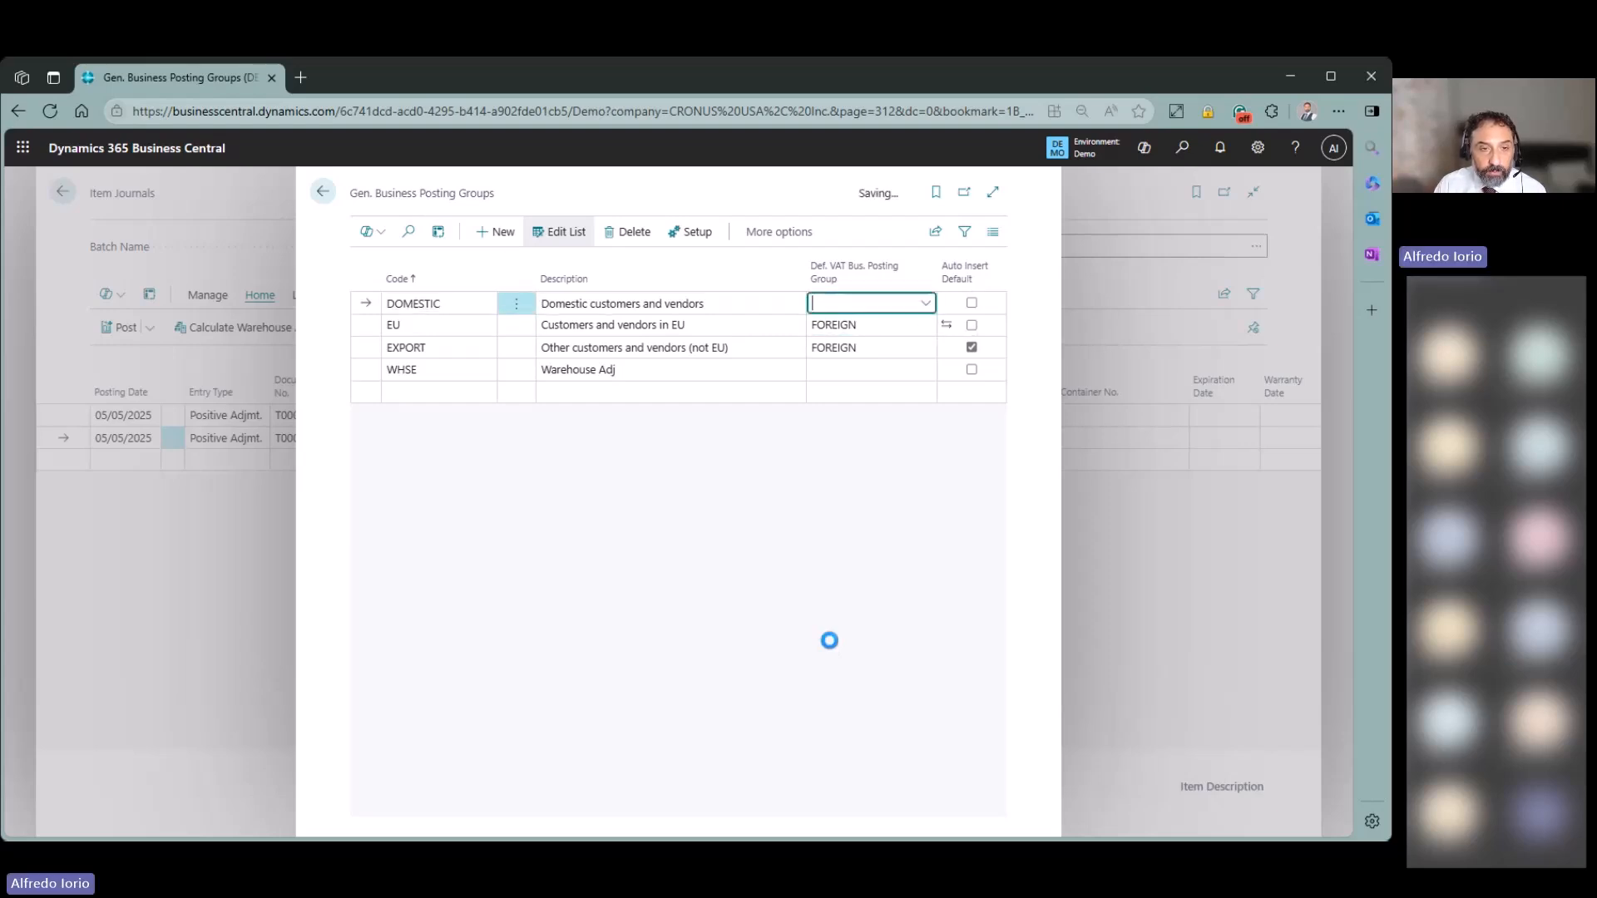
pyautogui.press('Down')
pyautogui.press('Return')
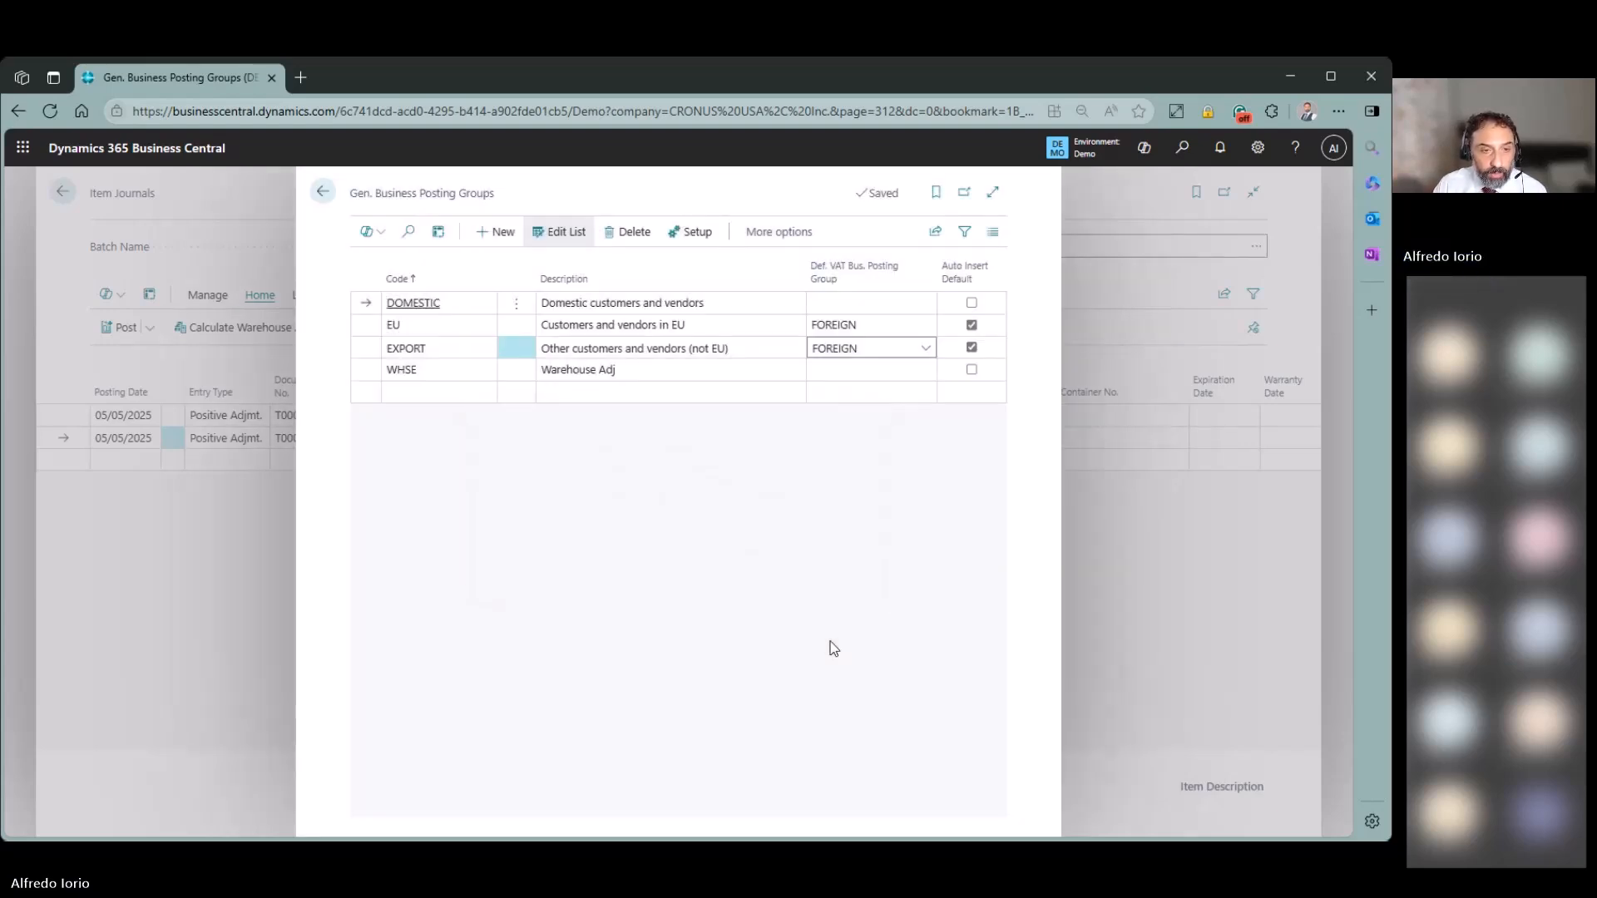
pyautogui.press('Up')
pyautogui.press('Delete')
pyautogui.press('Return')
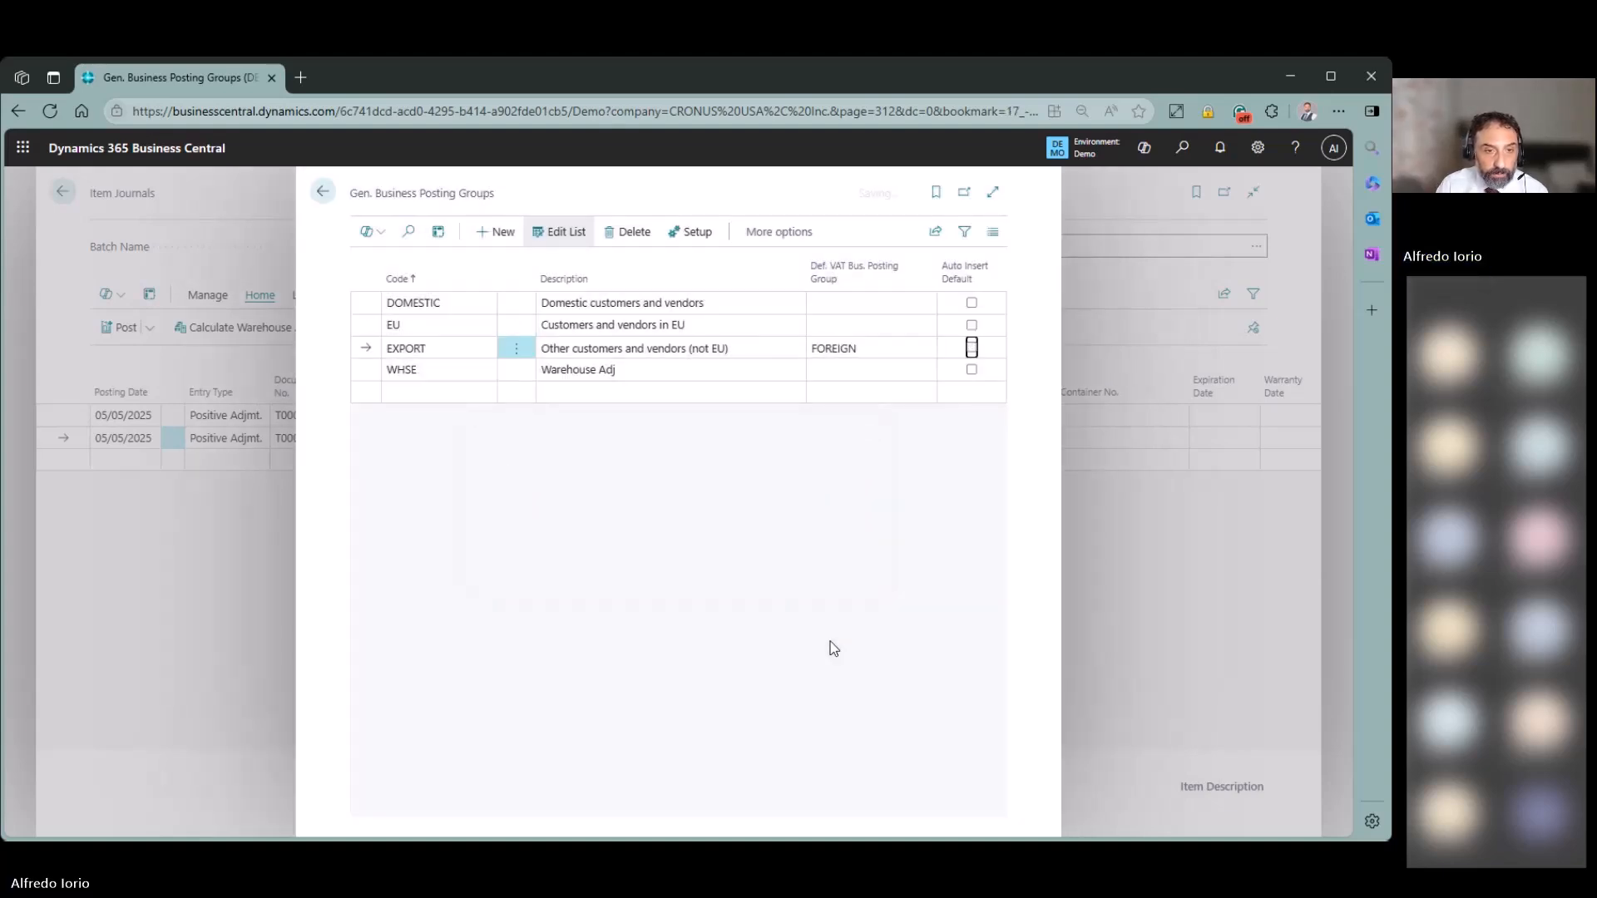
pyautogui.press('Up')
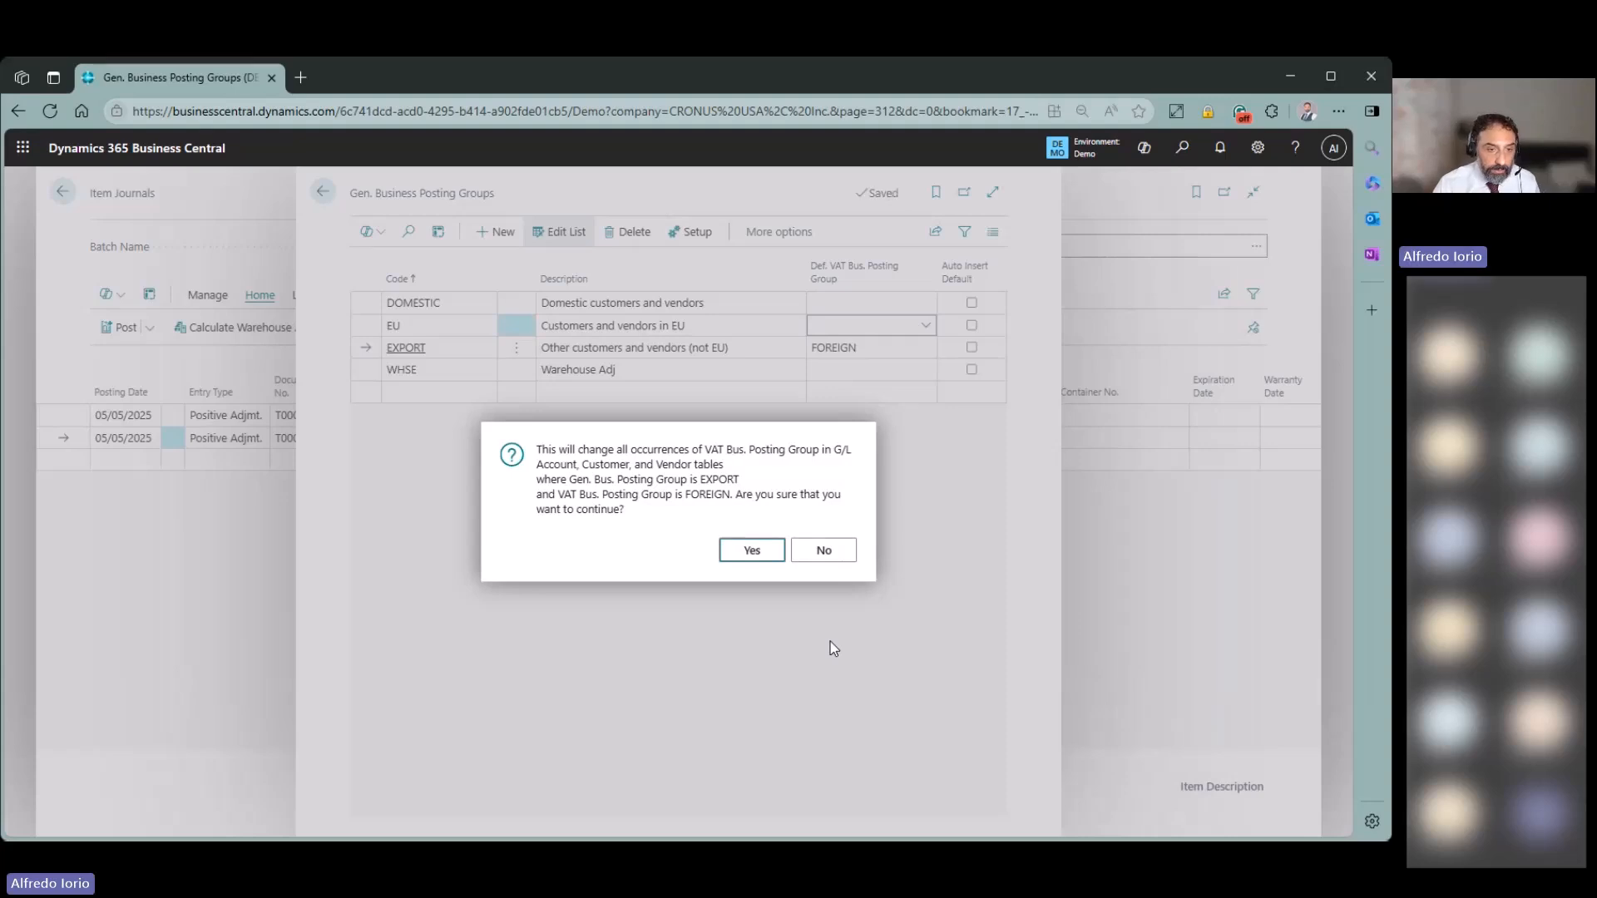
pyautogui.click(755, 550)
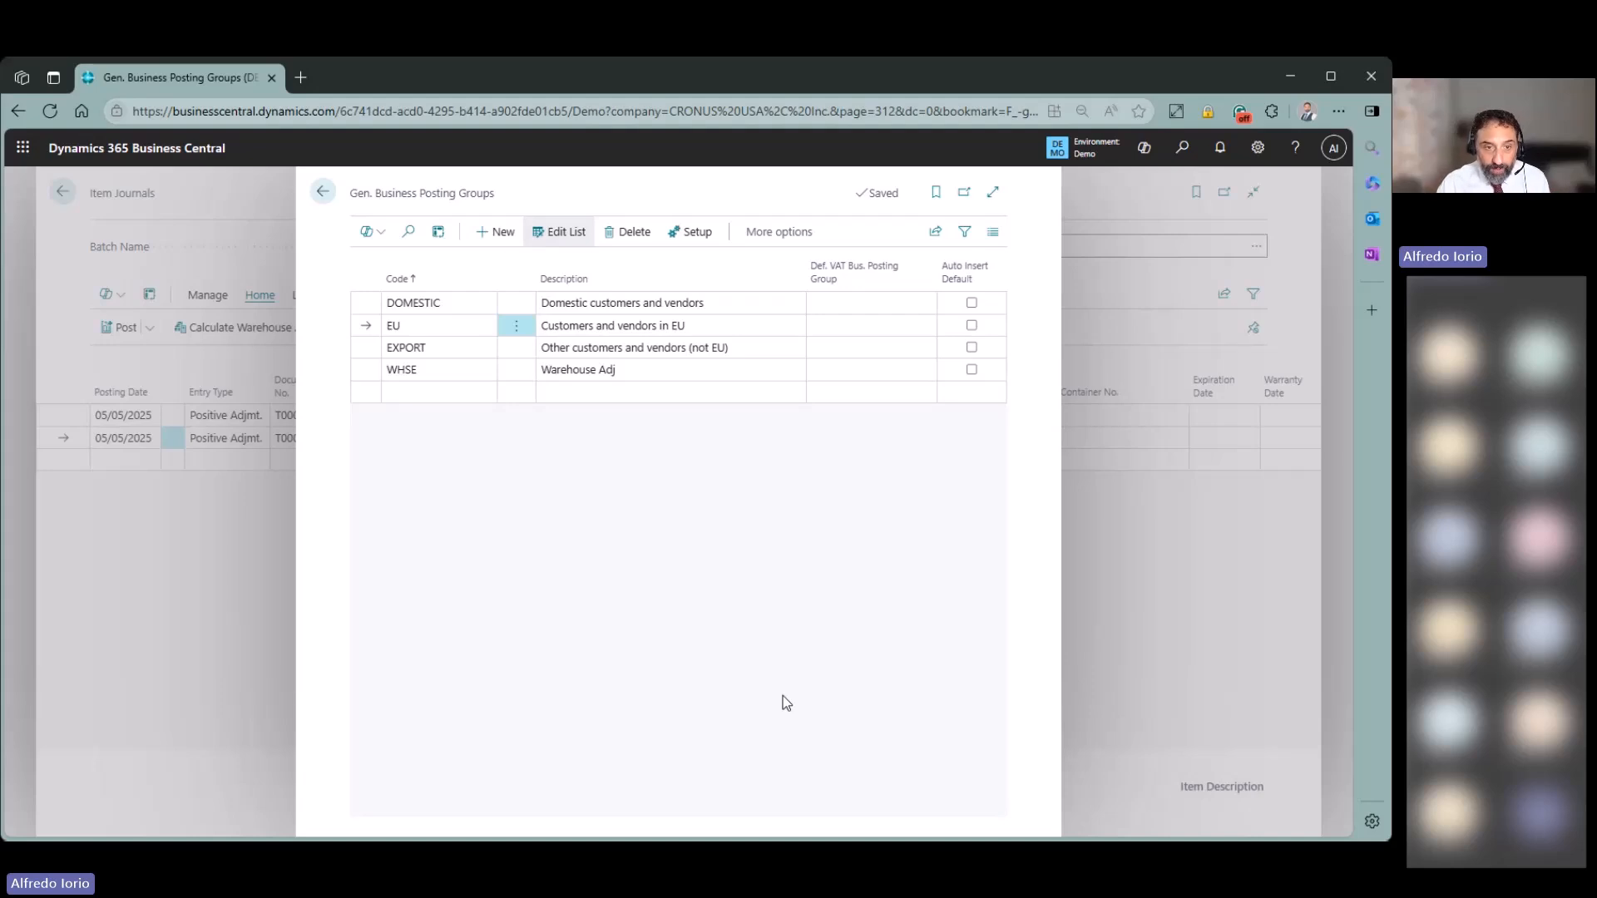
# Open VAT Business Posting Groups, review the listed codes and return to Gen. Business Posting Groups.
pyautogui.click(1180, 150)
pyautogui.write('at')
pyautogui.press('BackSpace')
pyautogui.press('BackSpace')
pyautogui.press('BackSpace')
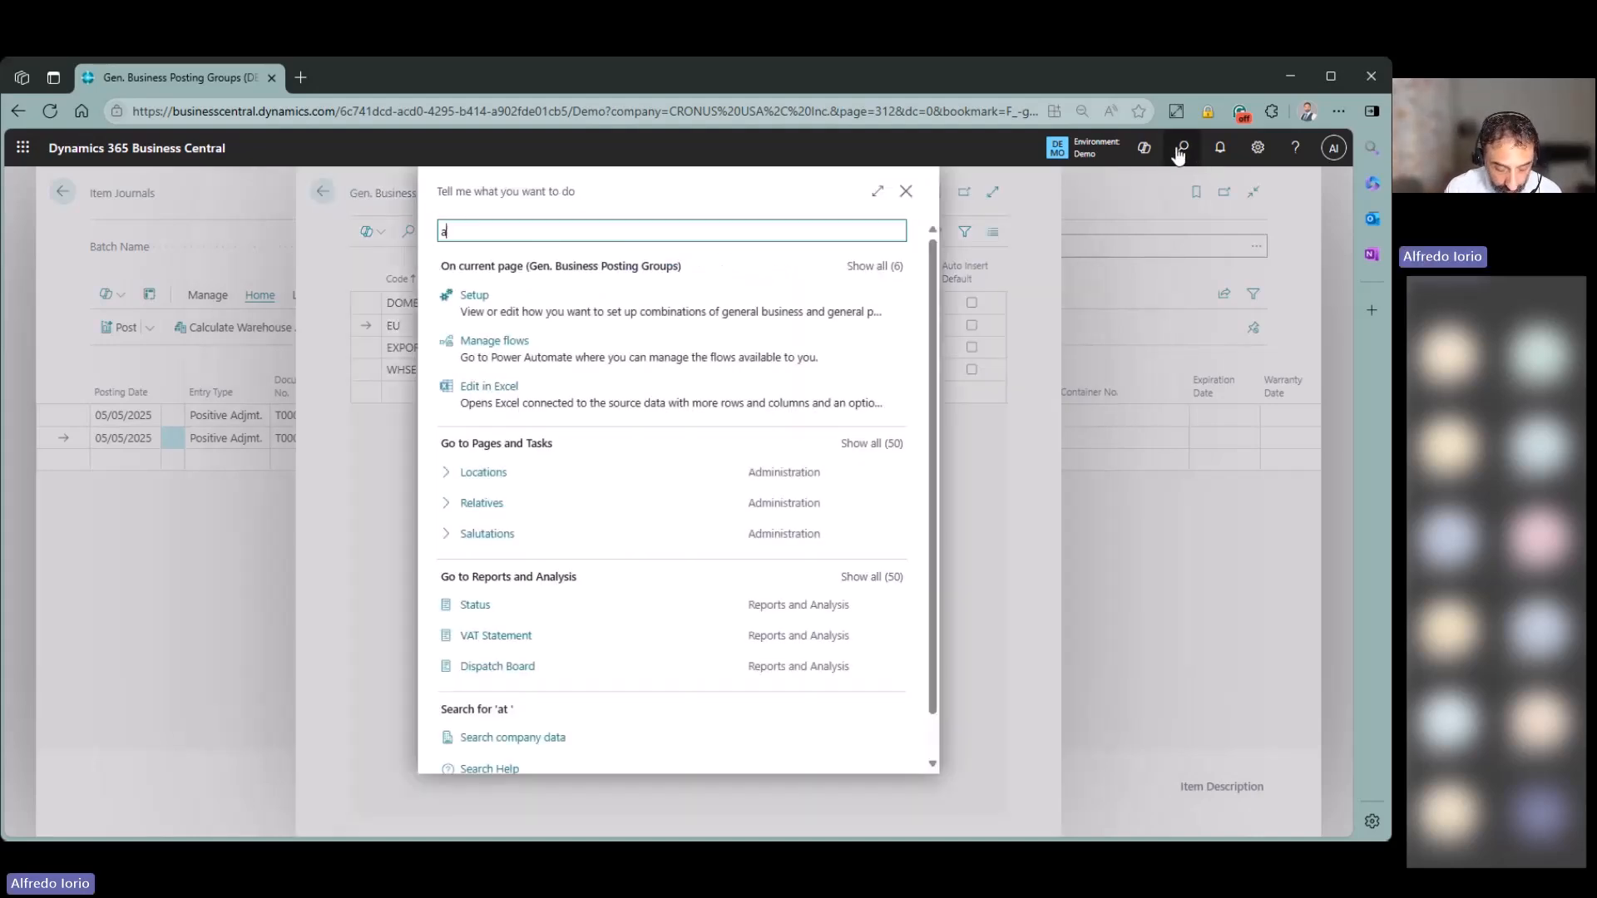
pyautogui.write('vat po g')
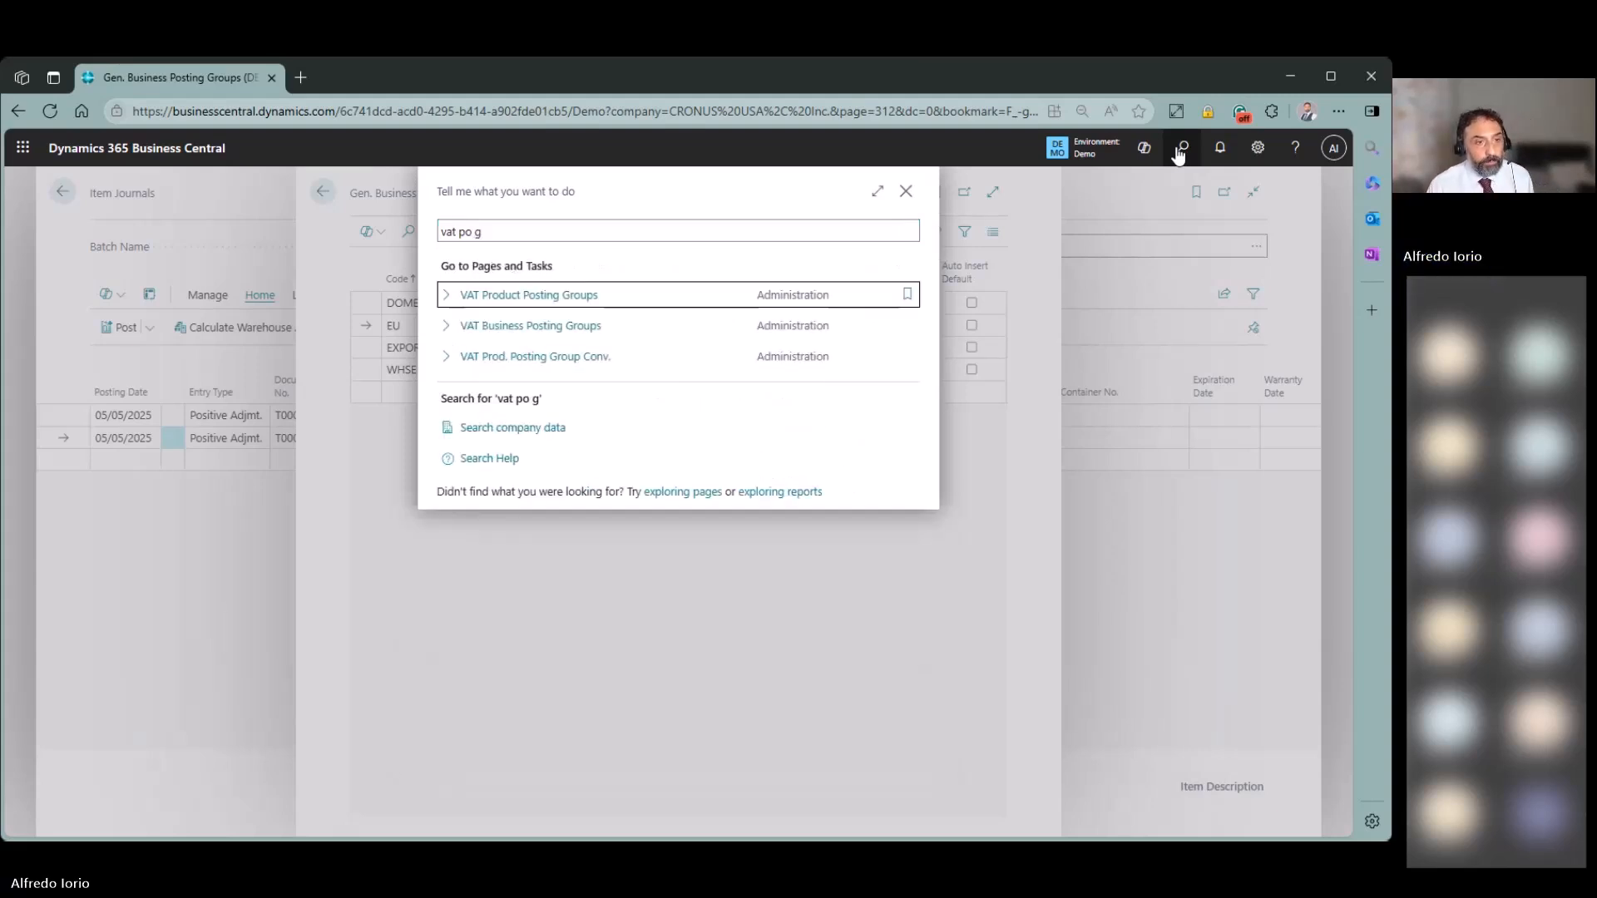
pyautogui.press('Down')
pyautogui.press('Up')
pyautogui.press('Down')
pyautogui.press('Return')
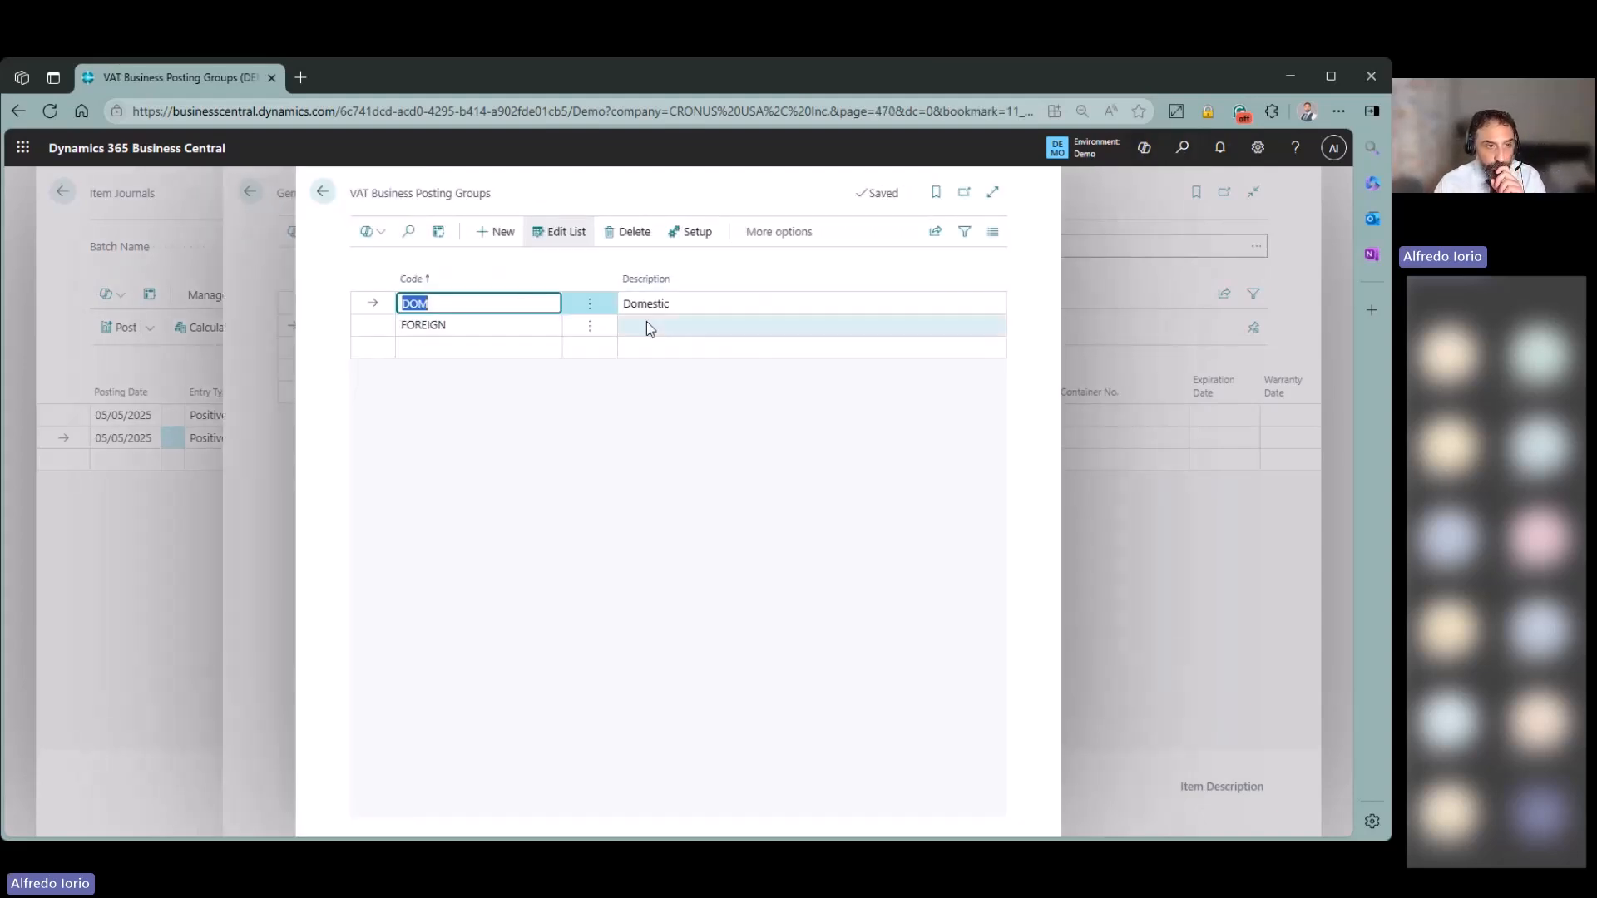
pyautogui.click(323, 192)
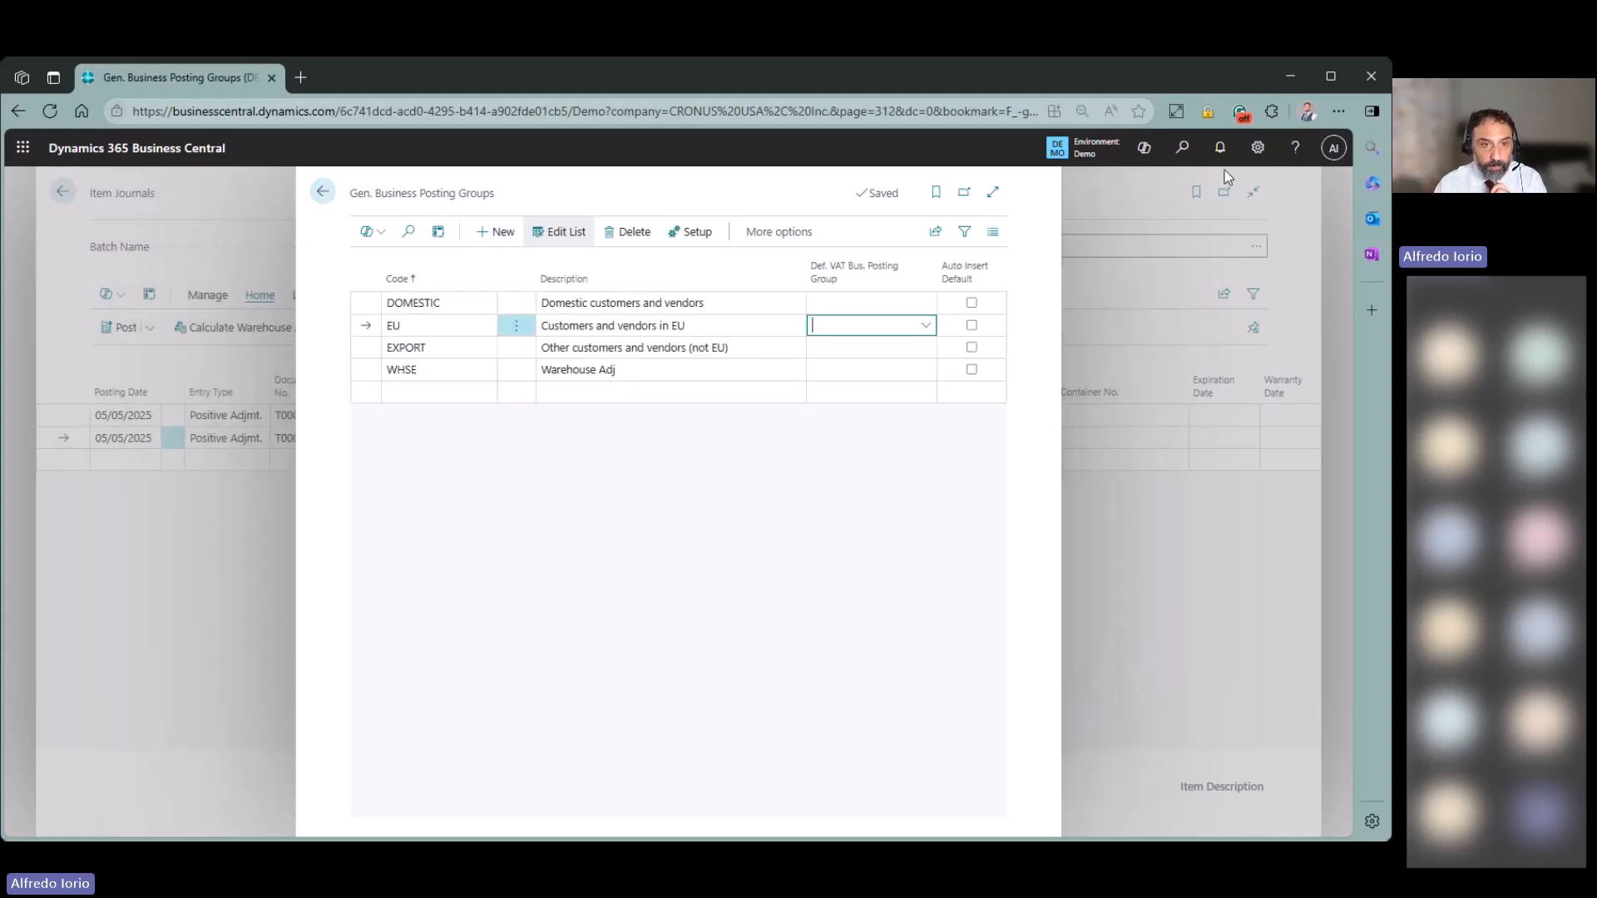
# Open VAT Product Posting Groups and review the listed codes.
pyautogui.click(1182, 147)
pyautogui.write('vat prod')
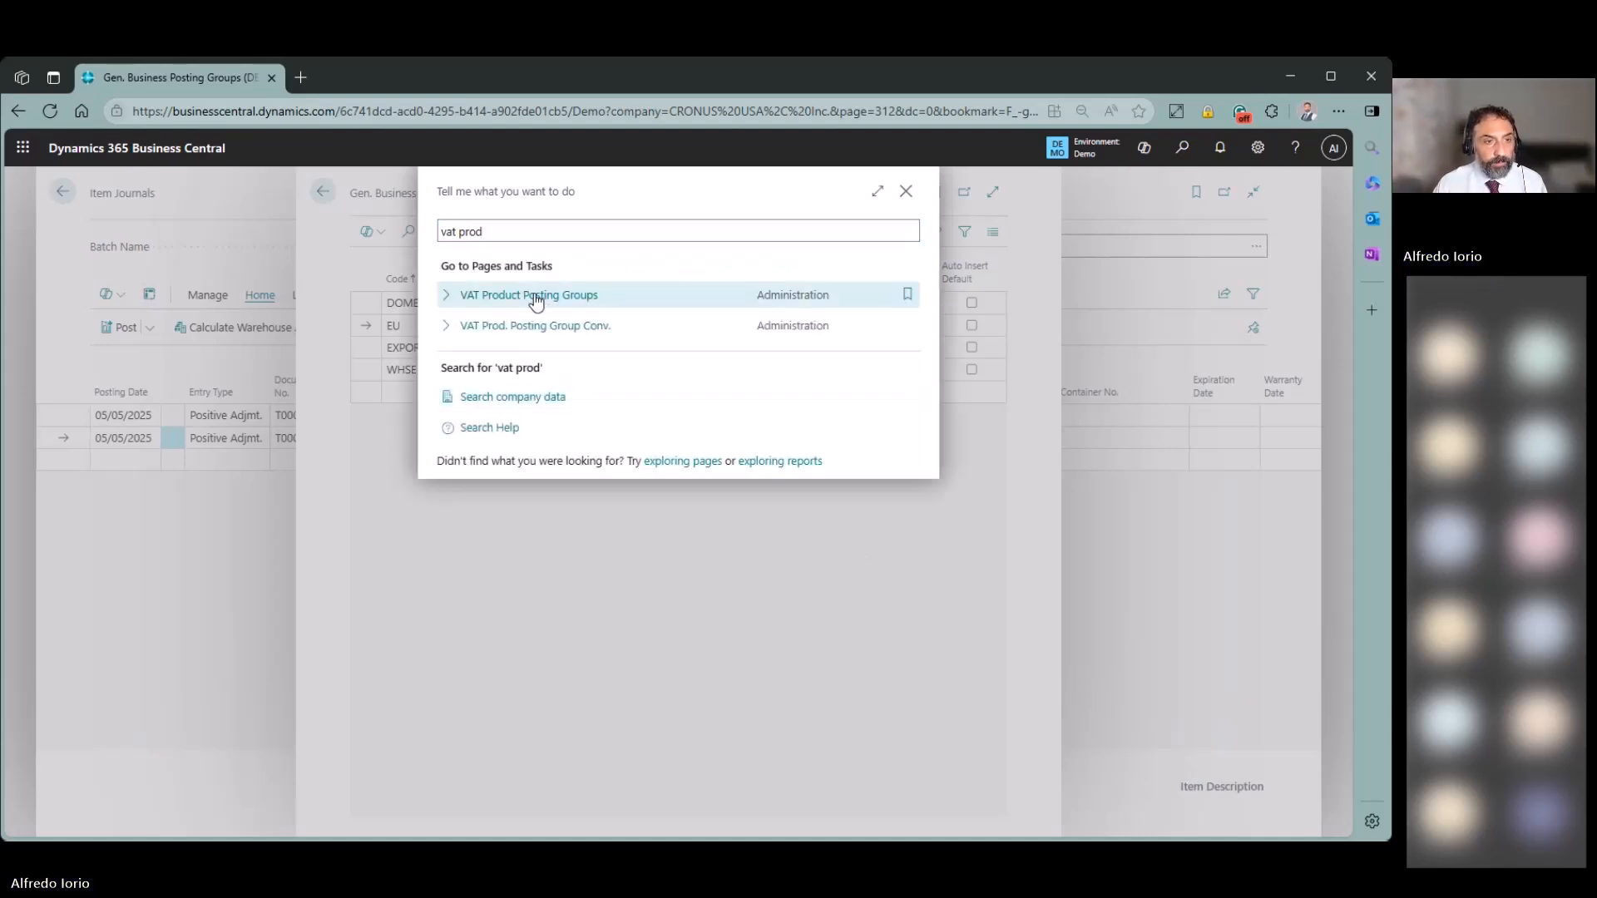
pyautogui.click(535, 301)
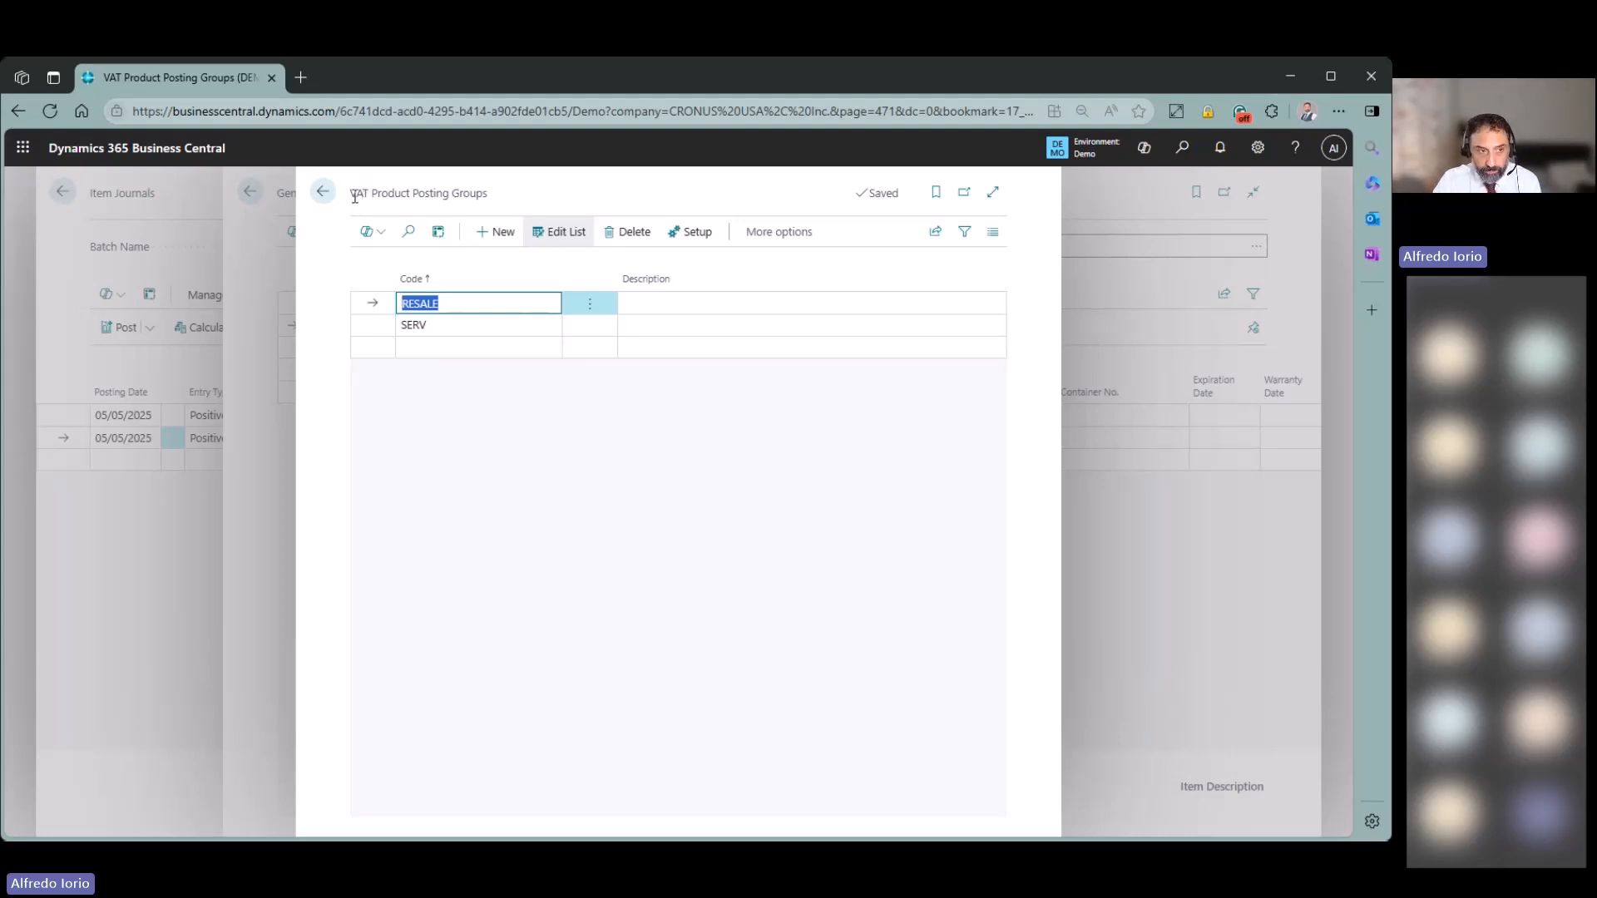
# Return to Gen. Business Posting Groups and check the default VAT business posting group of the DOMESTIC and EU groups.
pyautogui.click(330, 194)
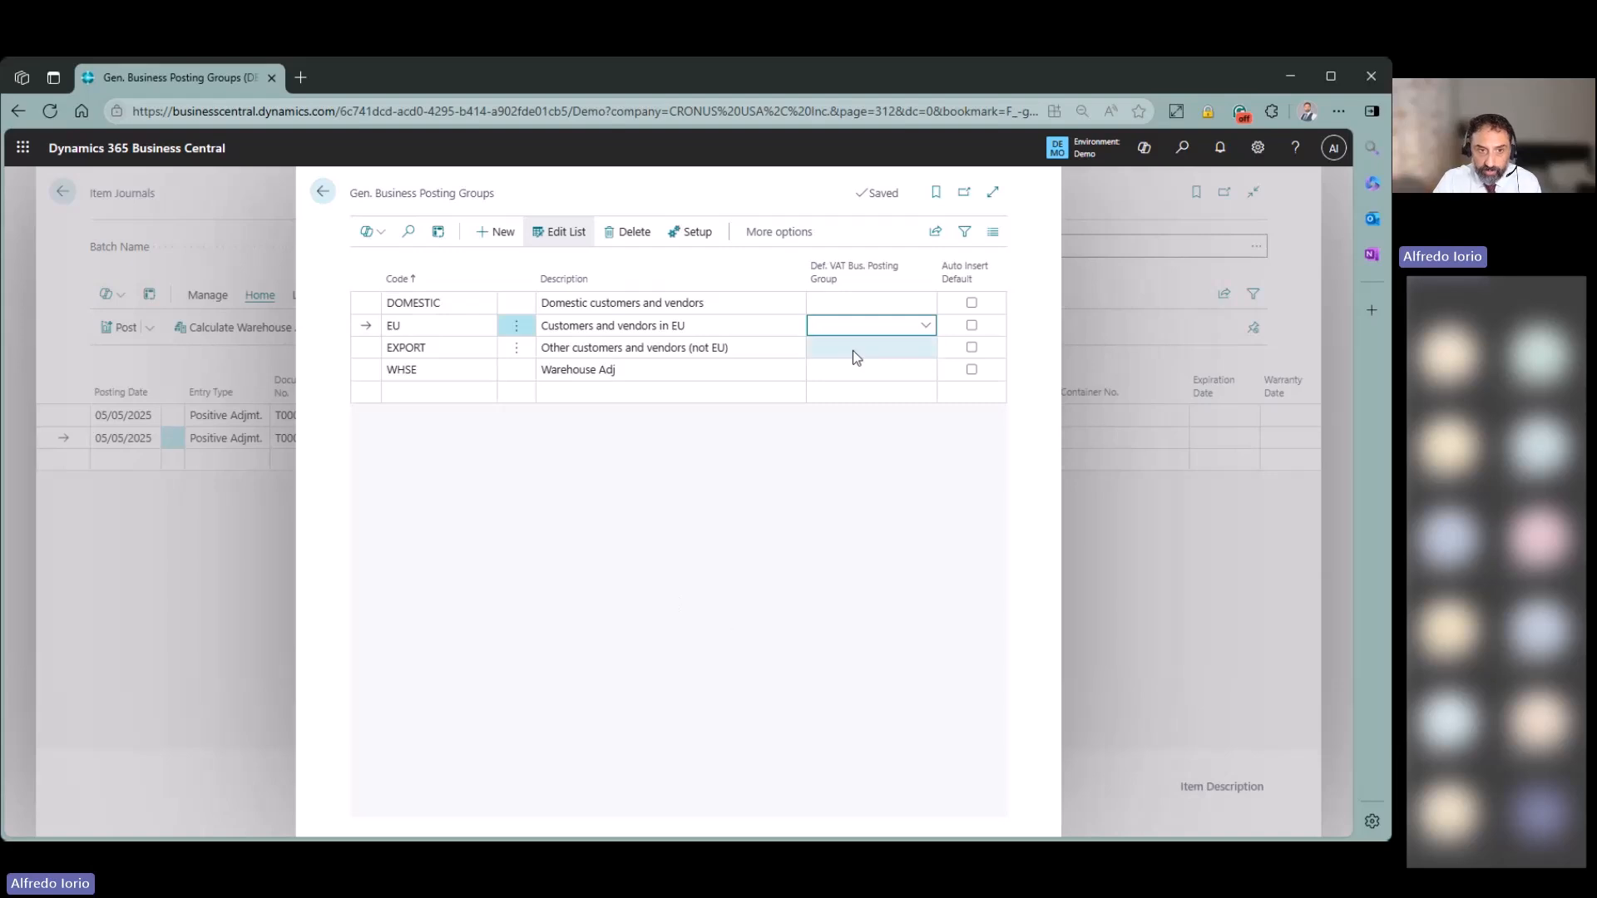
pyautogui.click(889, 314)
pyautogui.click(916, 321)
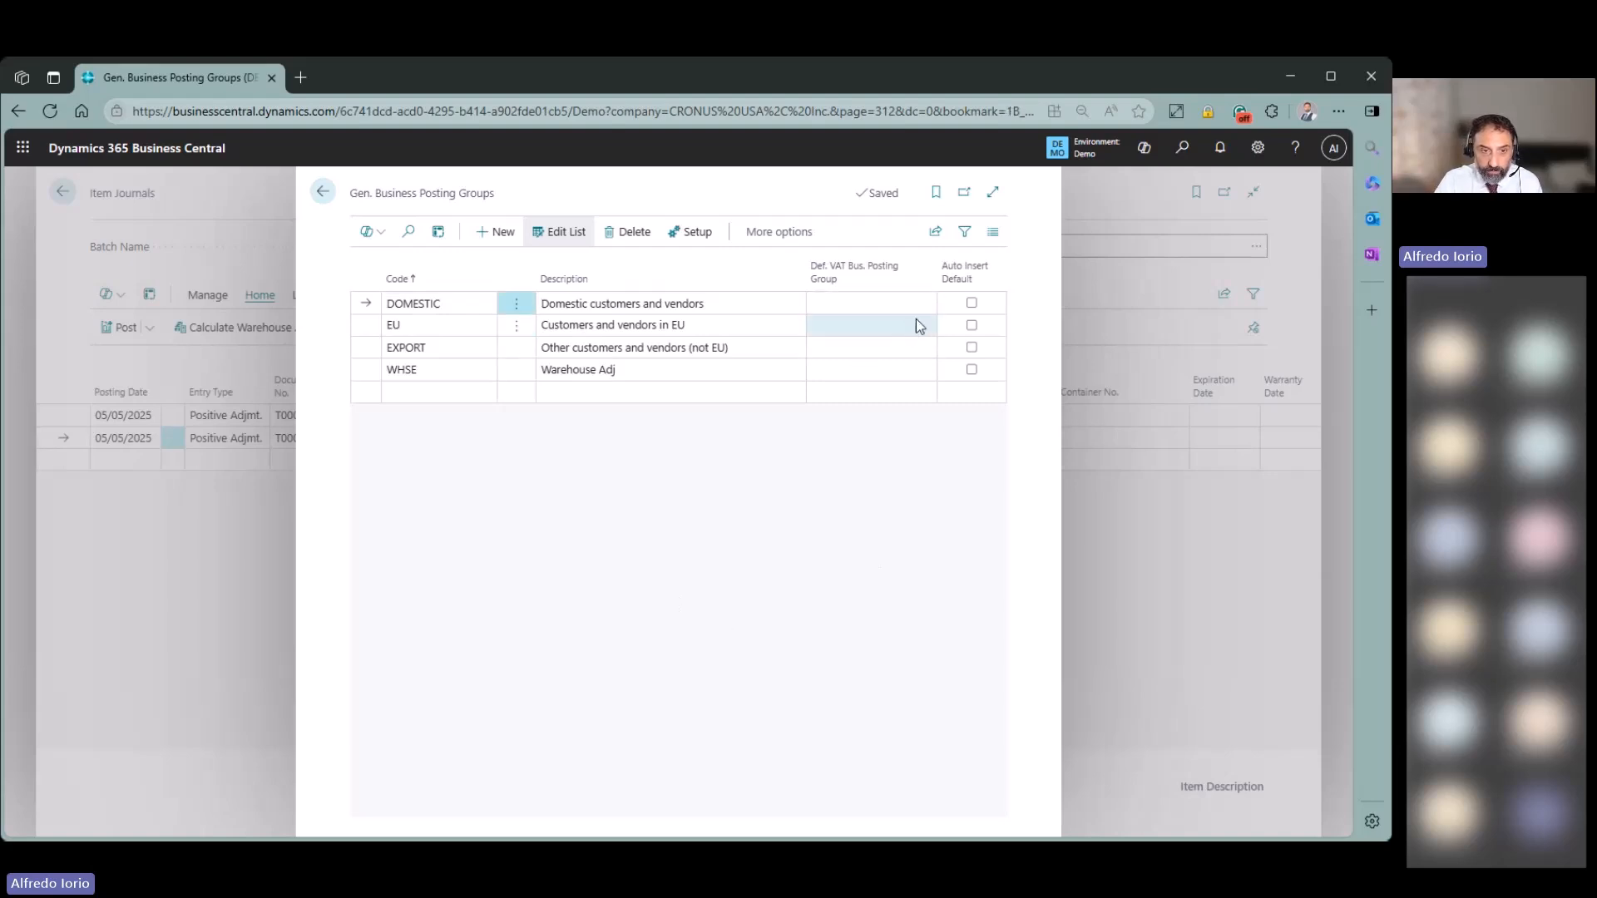
pyautogui.click(736, 502)
# Open the customer card for Adatum Corporation and show all fields of its Invoicing section.
pyautogui.click(1183, 150)
pyautogui.write('cus')
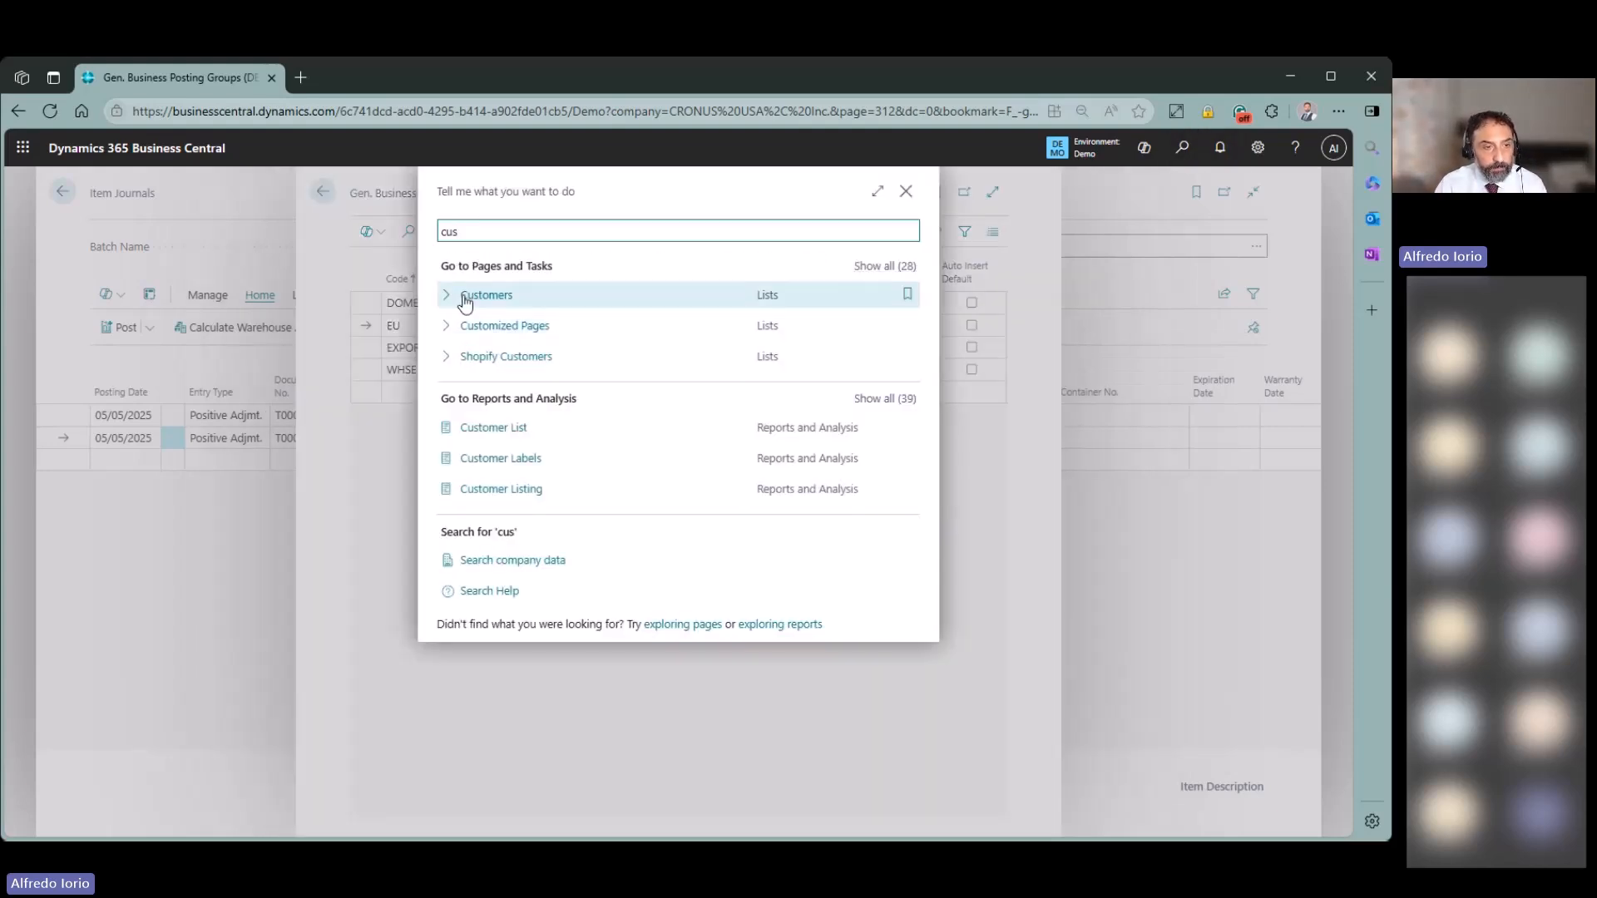
pyautogui.click(535, 426)
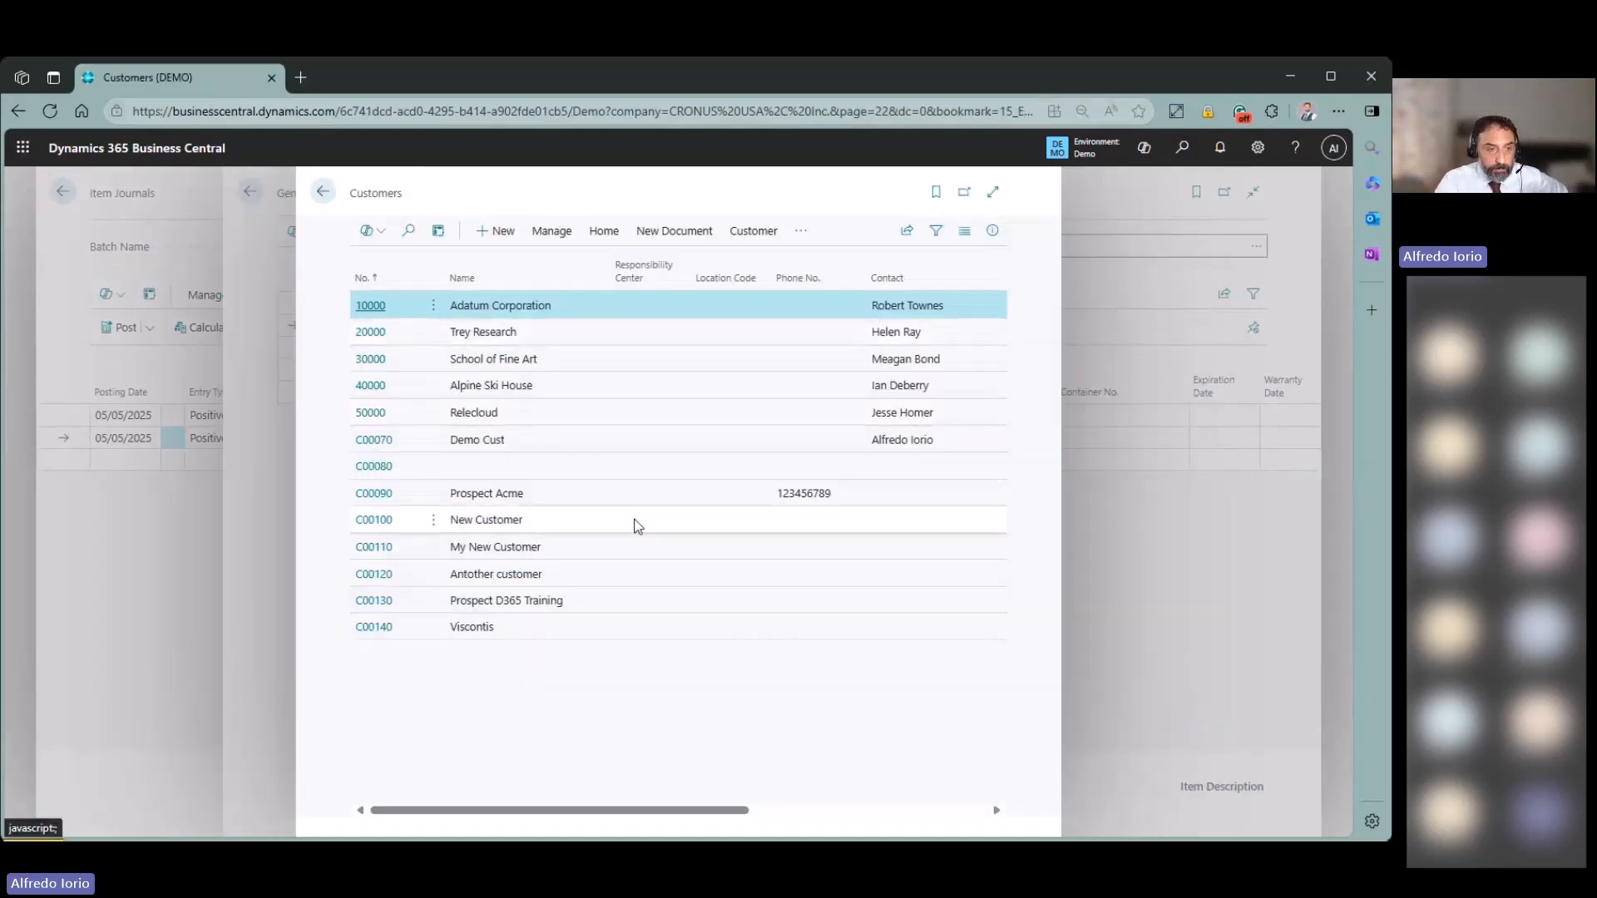
pyautogui.press('Return')
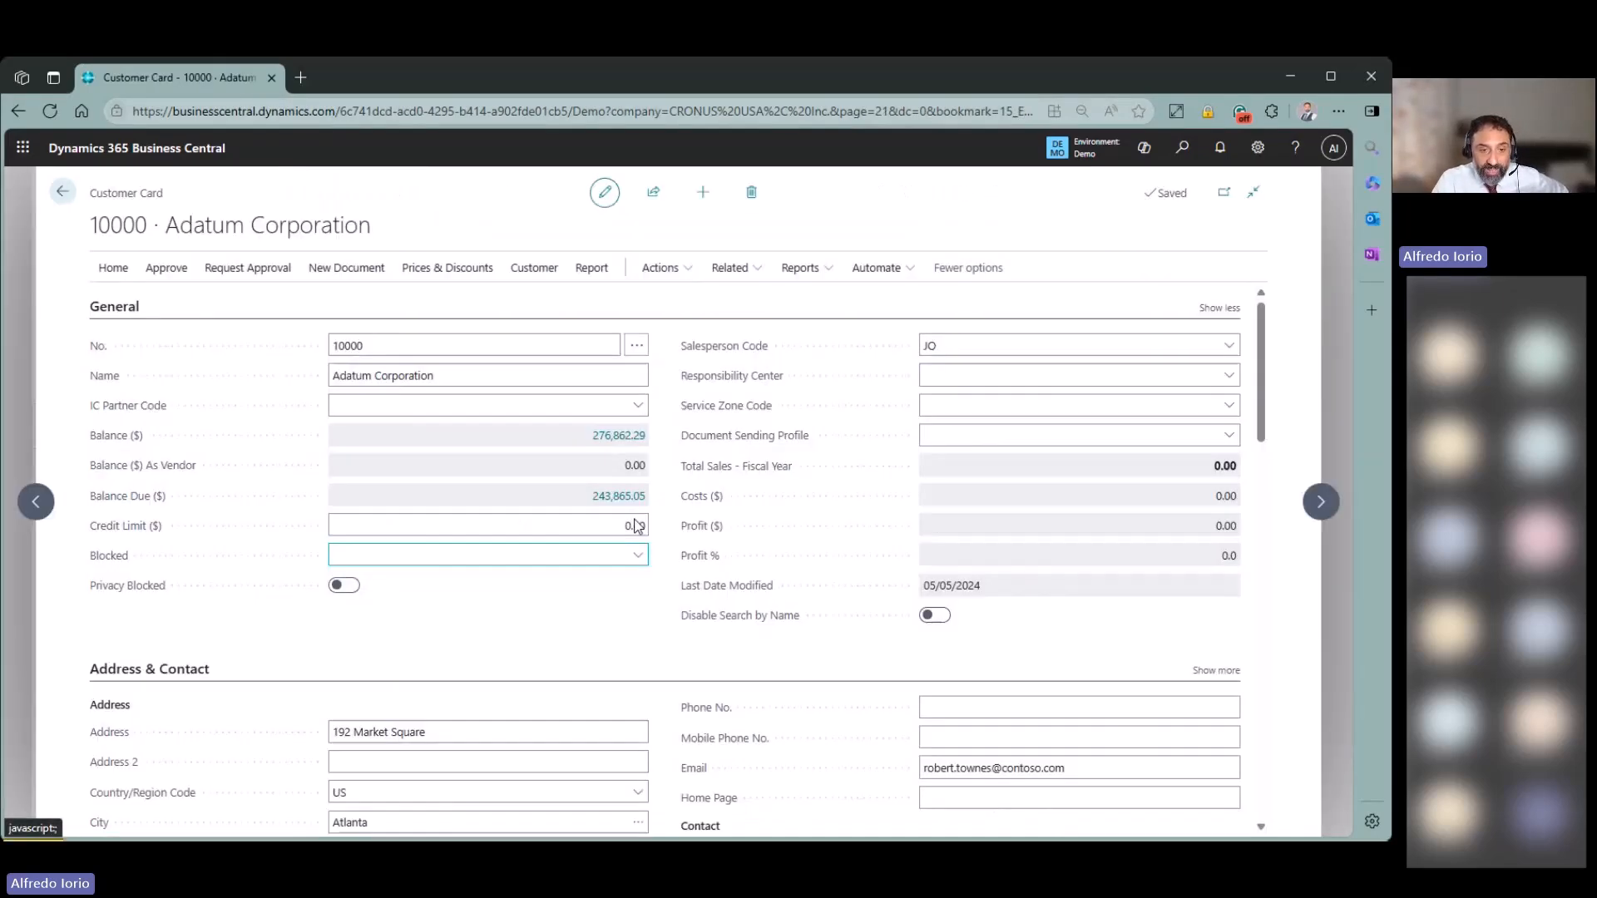
pyautogui.scroll(-10, 766, 624)
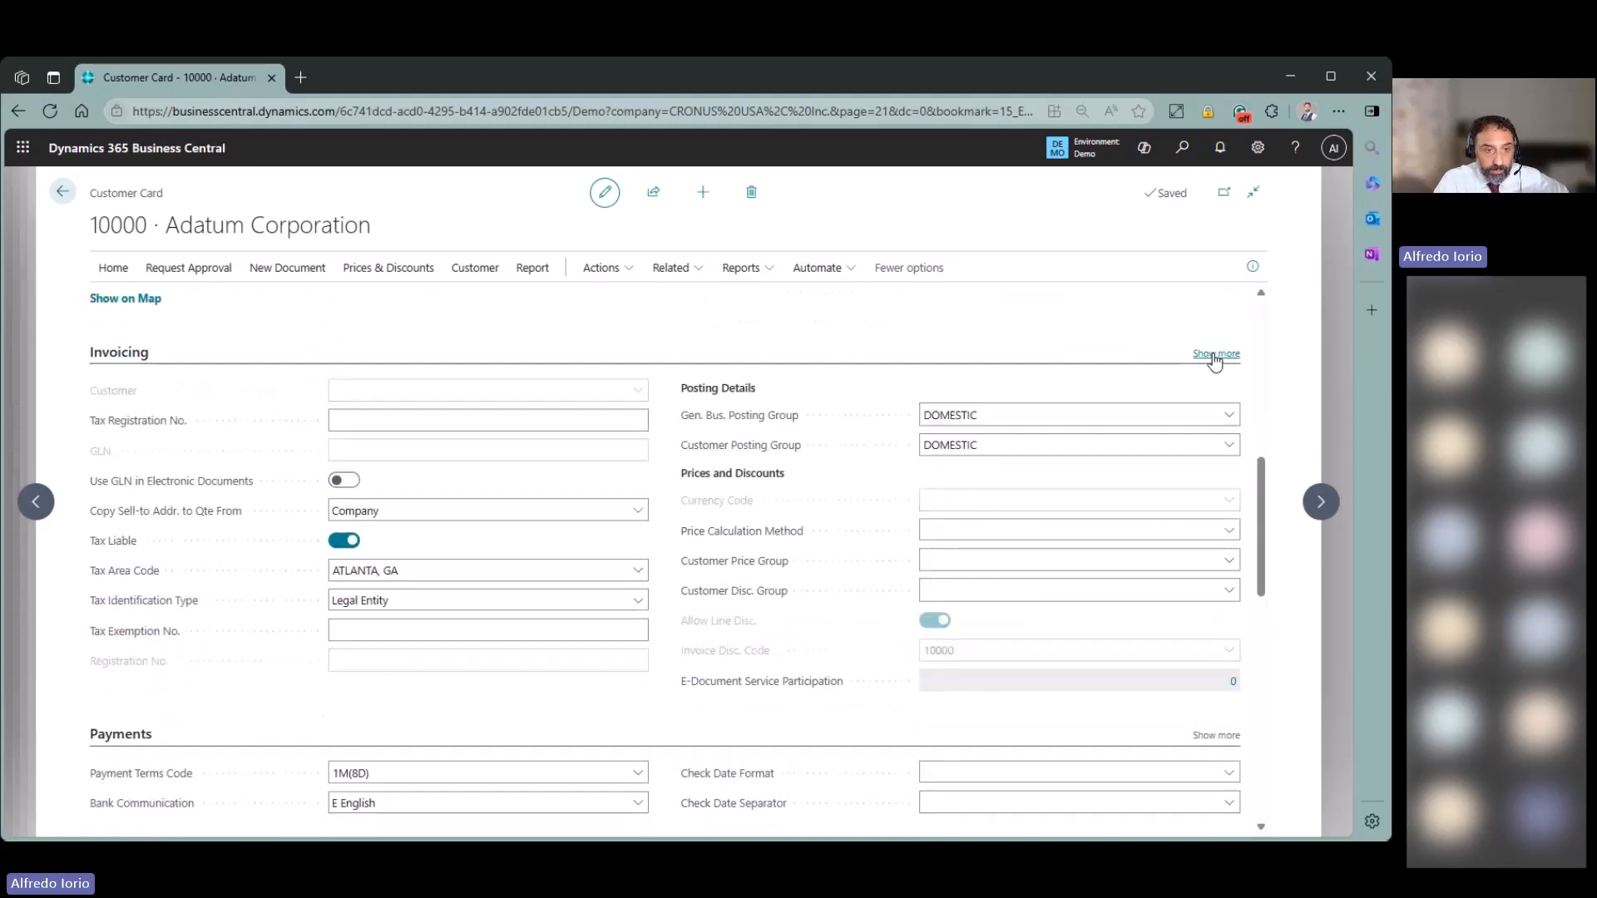
pyautogui.click(1215, 355)
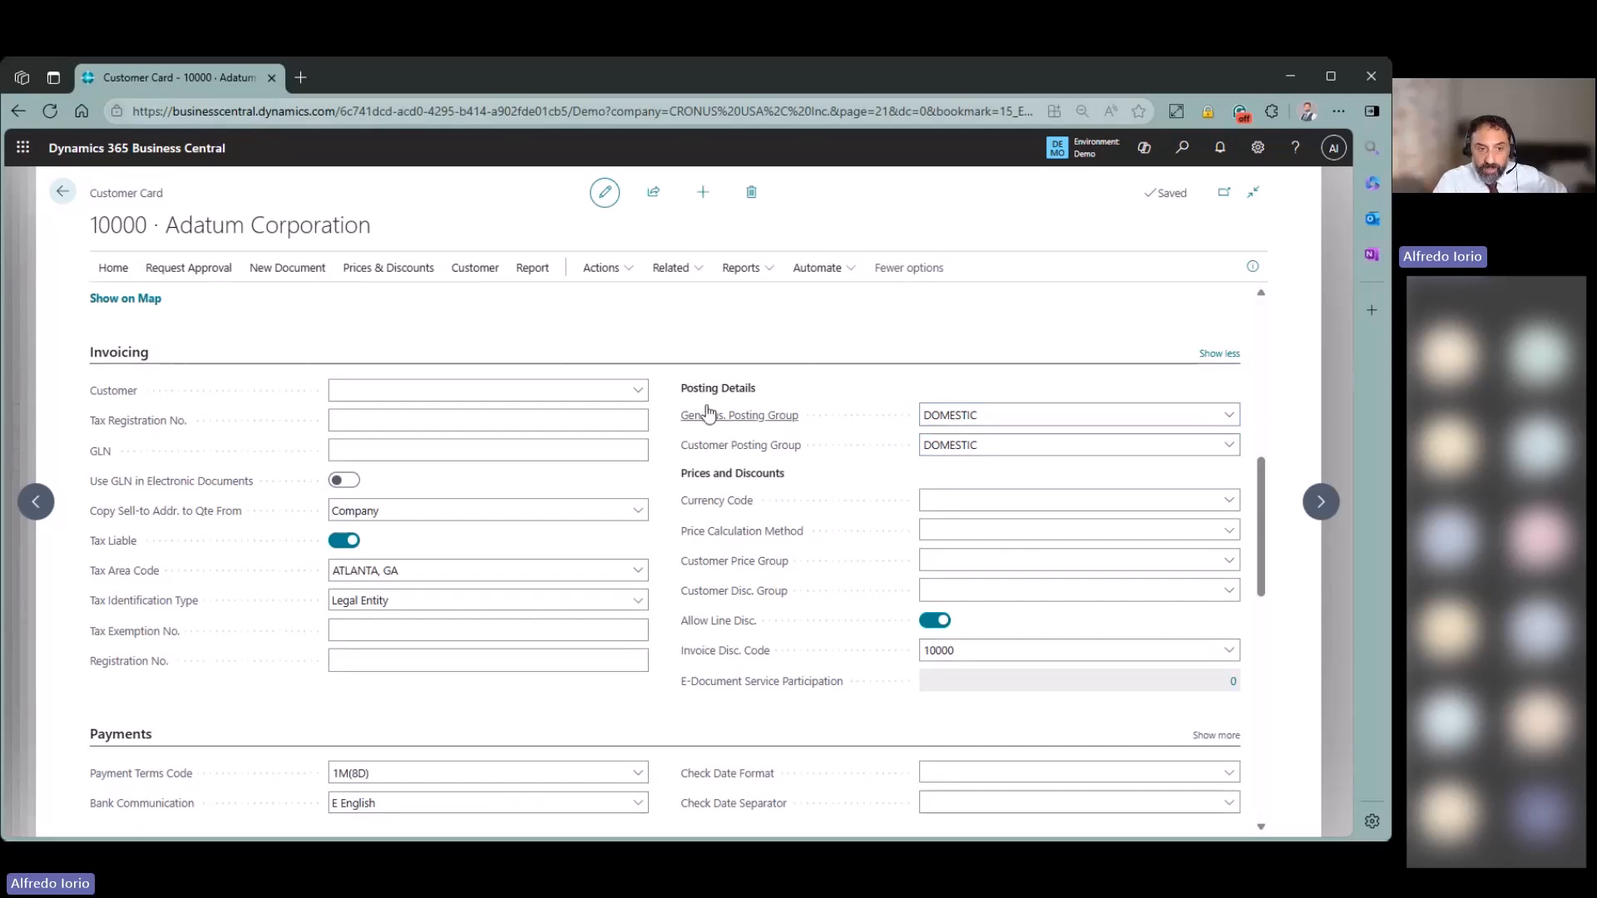
# Review the customer and general business posting group options without changing them, and return to the home page.
pyautogui.click(1230, 447)
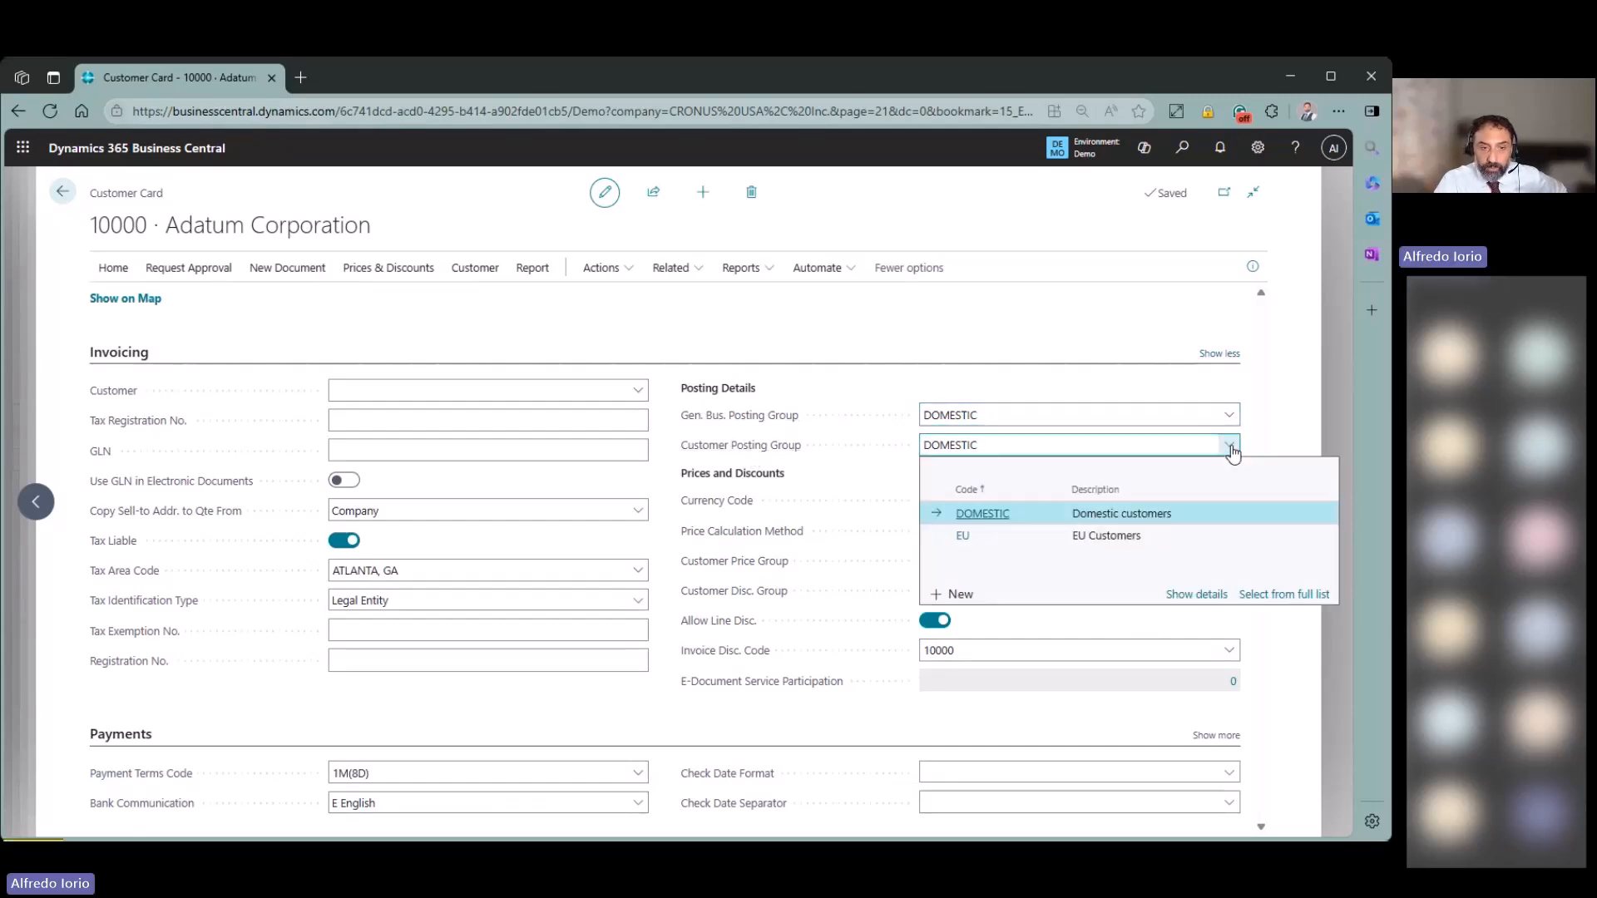
pyautogui.click(1229, 416)
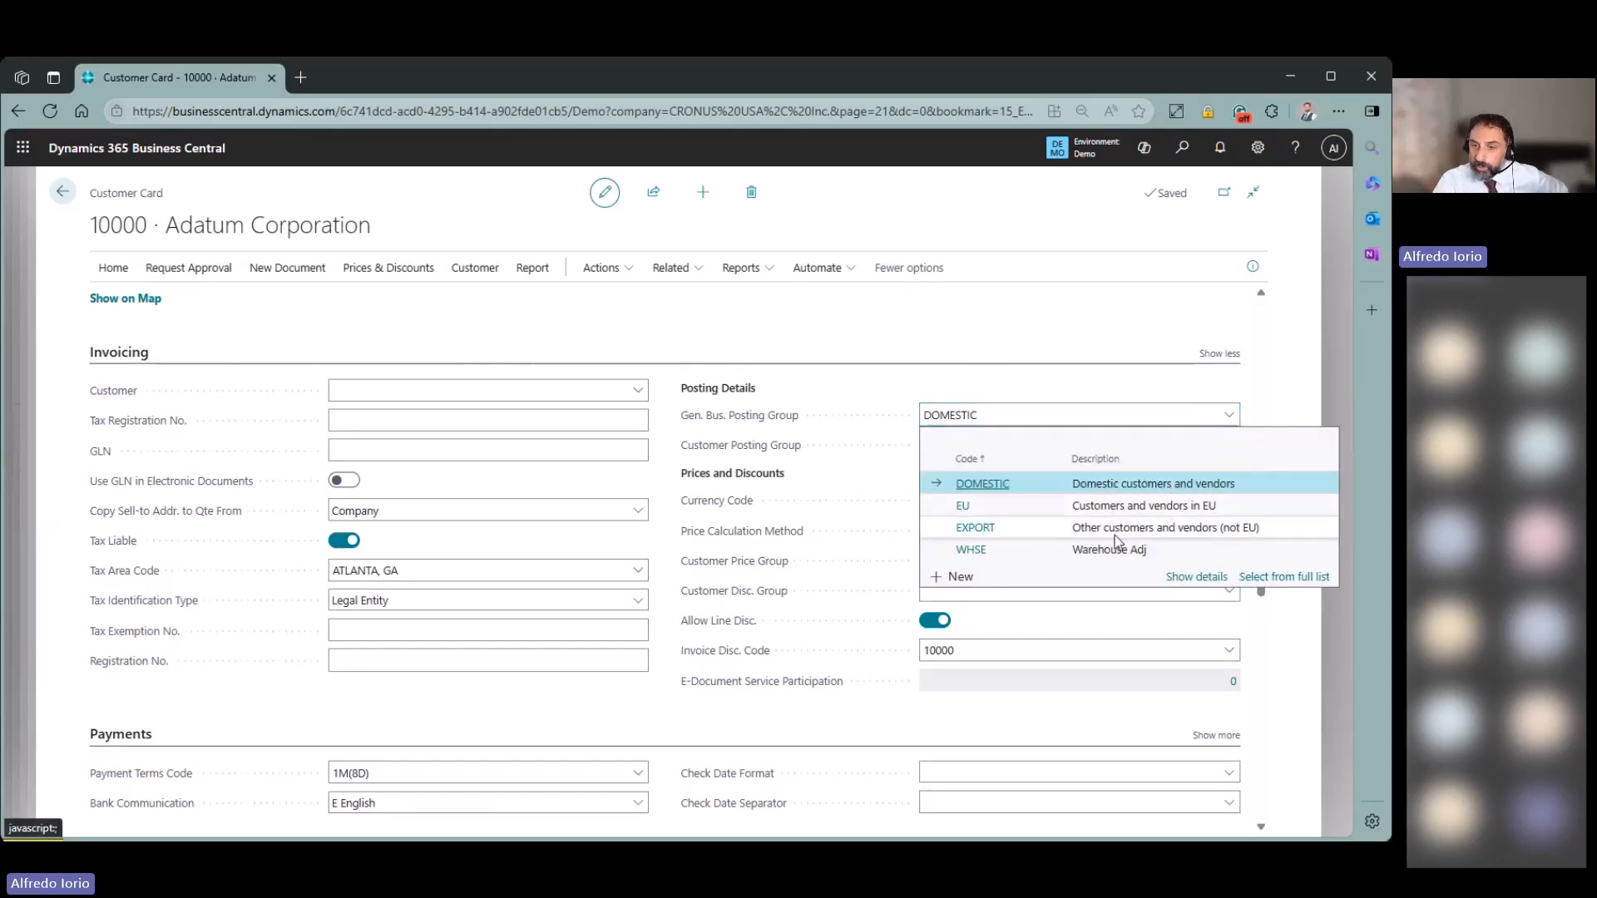
pyautogui.click(1025, 323)
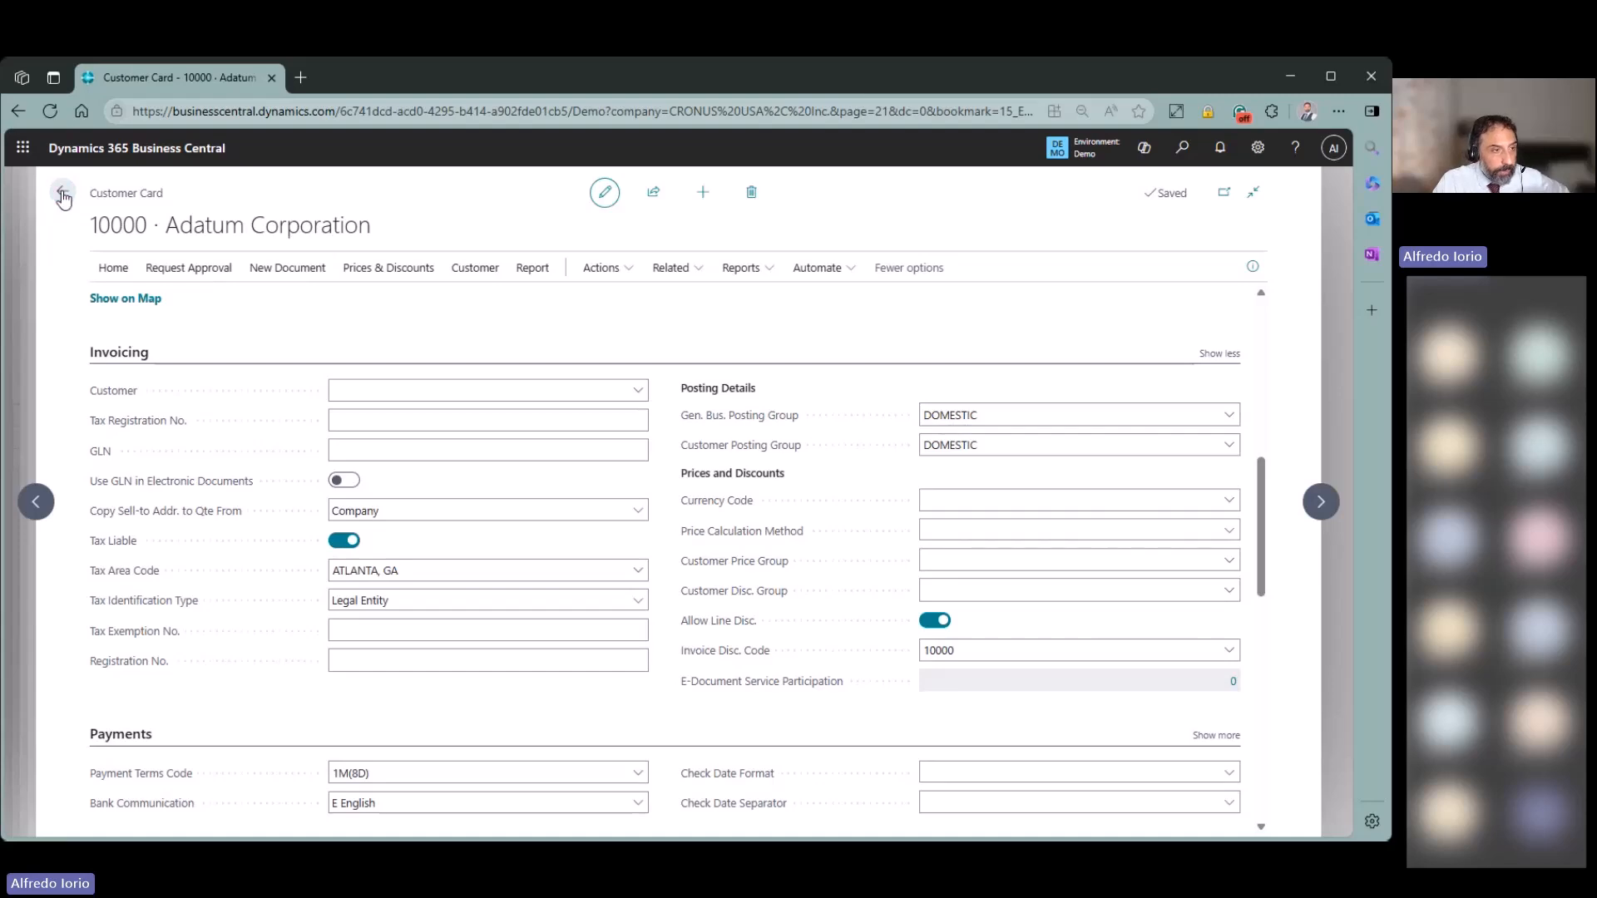
pyautogui.click(64, 198)
pyautogui.click(321, 191)
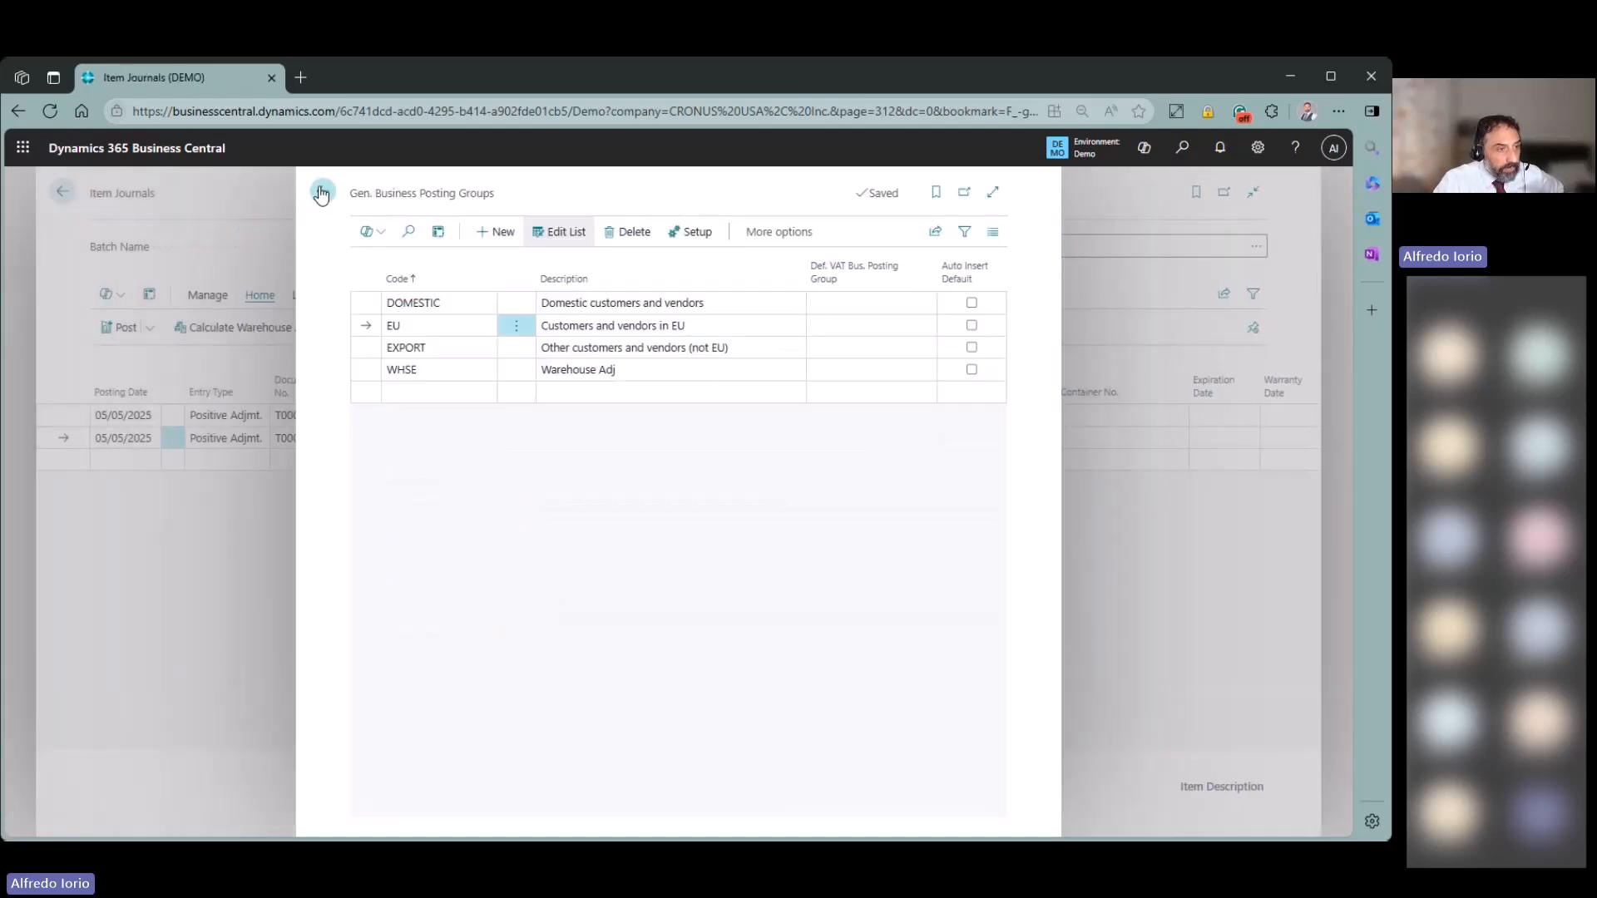
pyautogui.click(321, 193)
pyautogui.click(63, 193)
pyautogui.click(62, 193)
# Open General Posting Setup and review the sales and sales discount accounts for each posting group combination.
pyautogui.click(1183, 148)
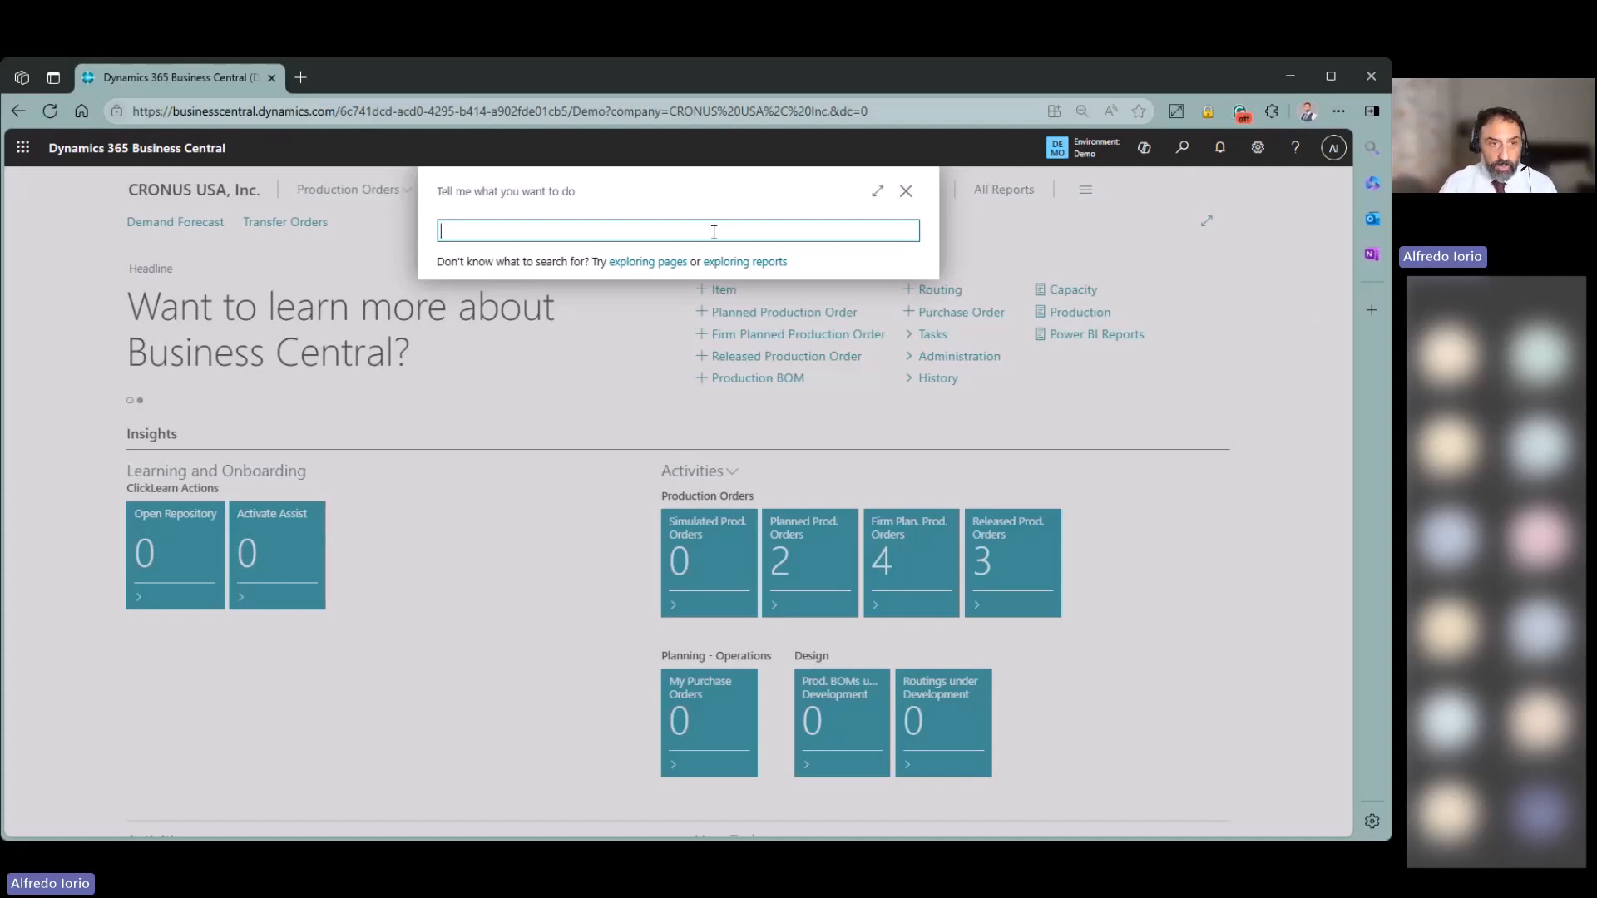
pyautogui.write('gen')
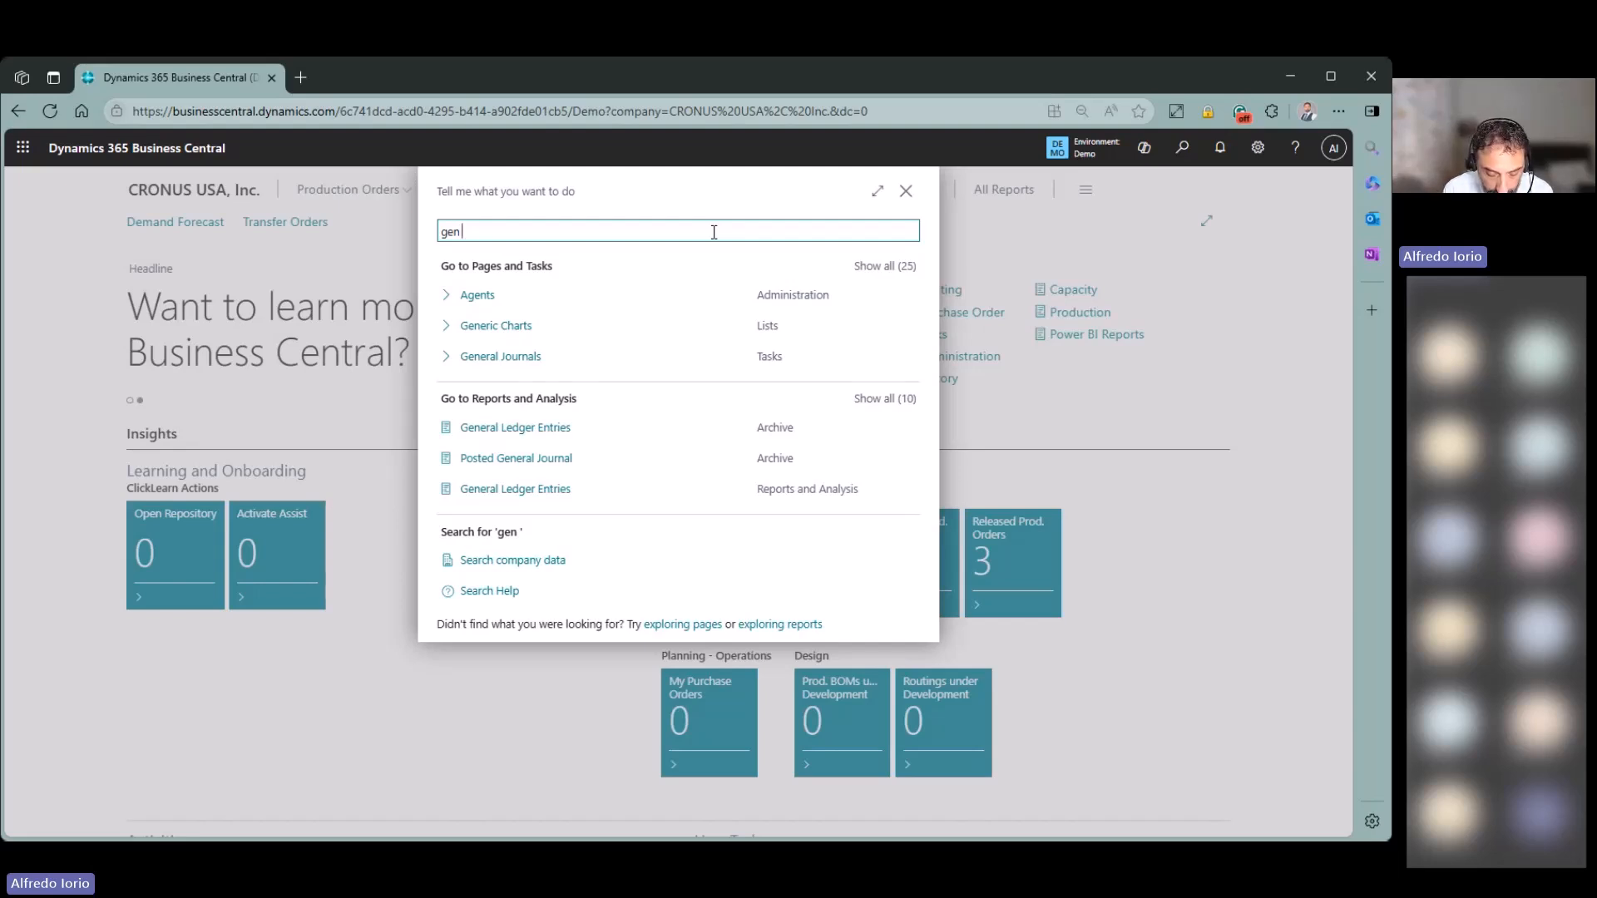
pyautogui.write('post')
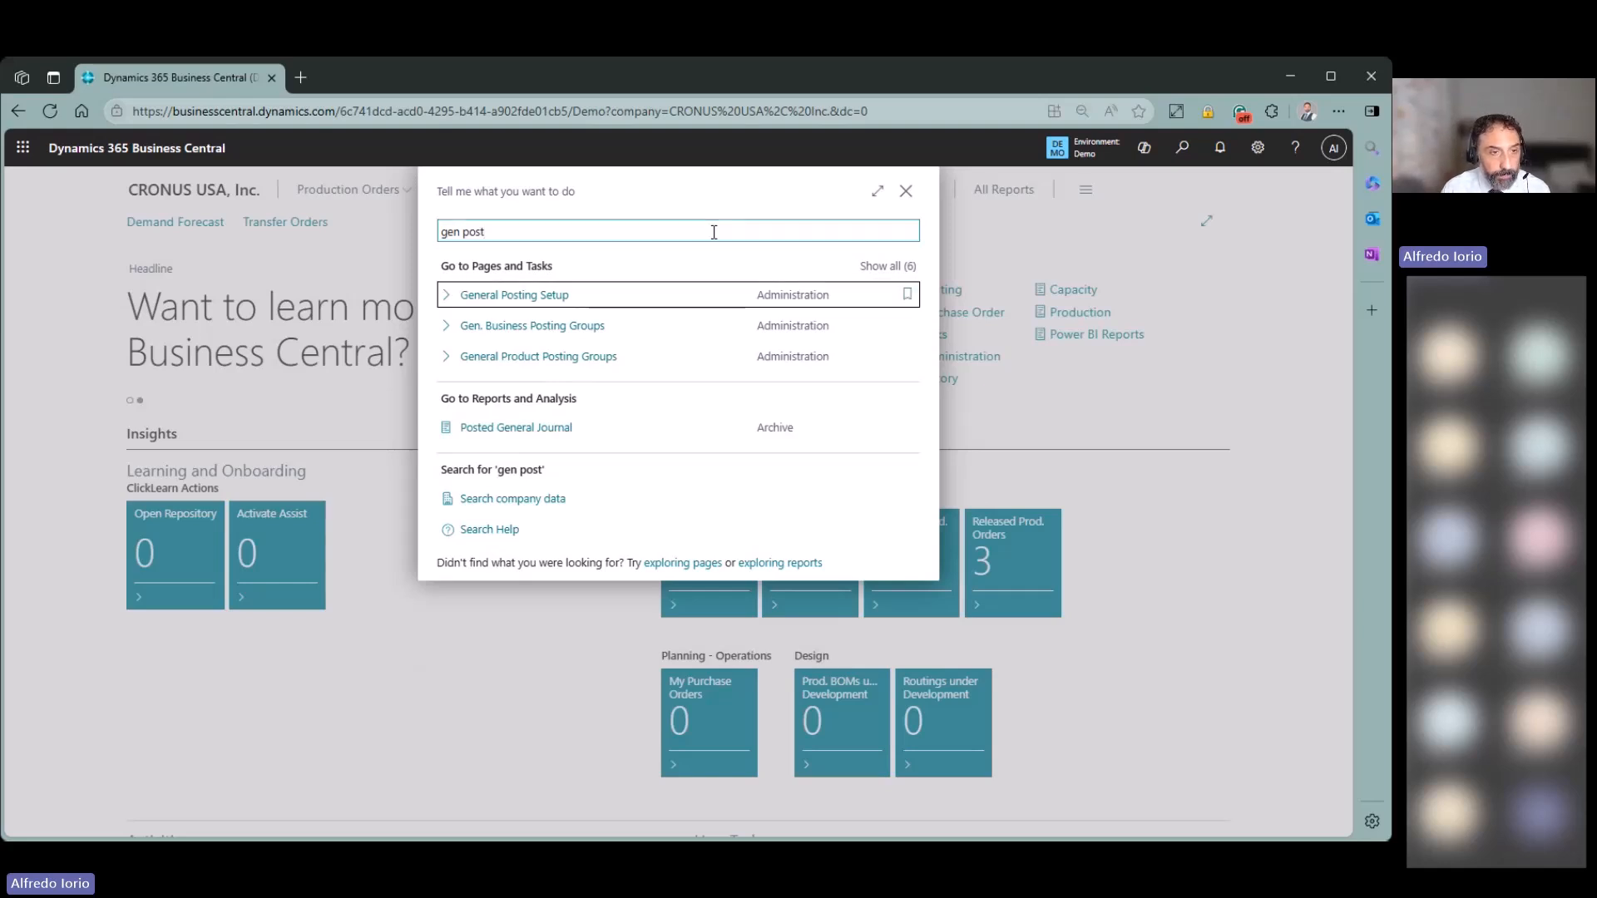
pyautogui.press('Return')
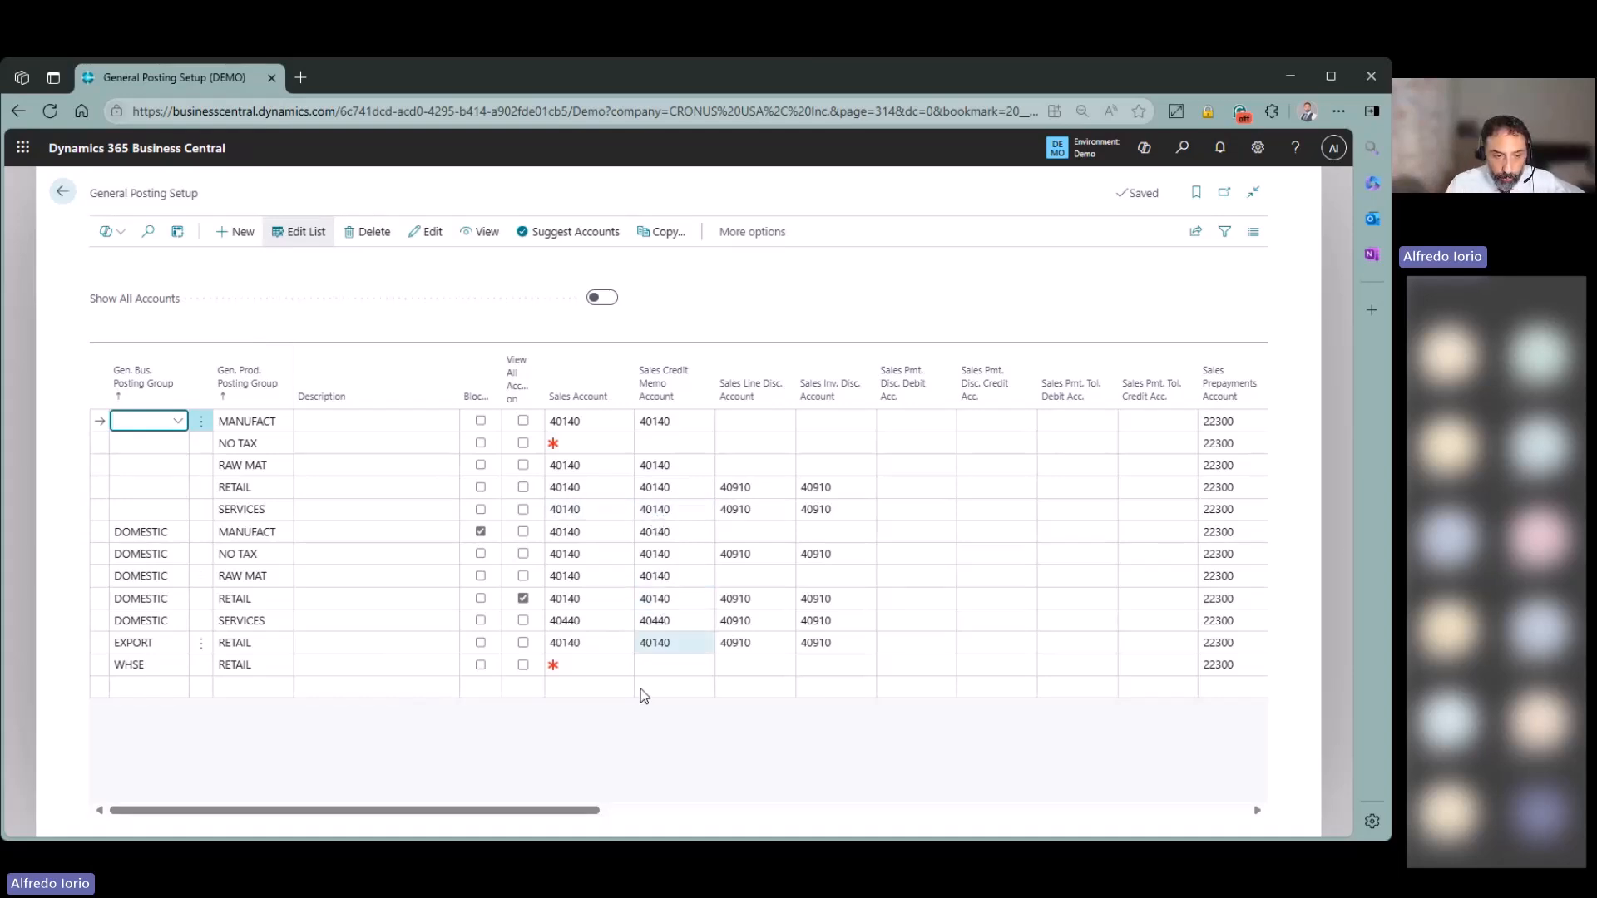
pyautogui.moveTo(570, 812); pyautogui.dragTo(624, 811)
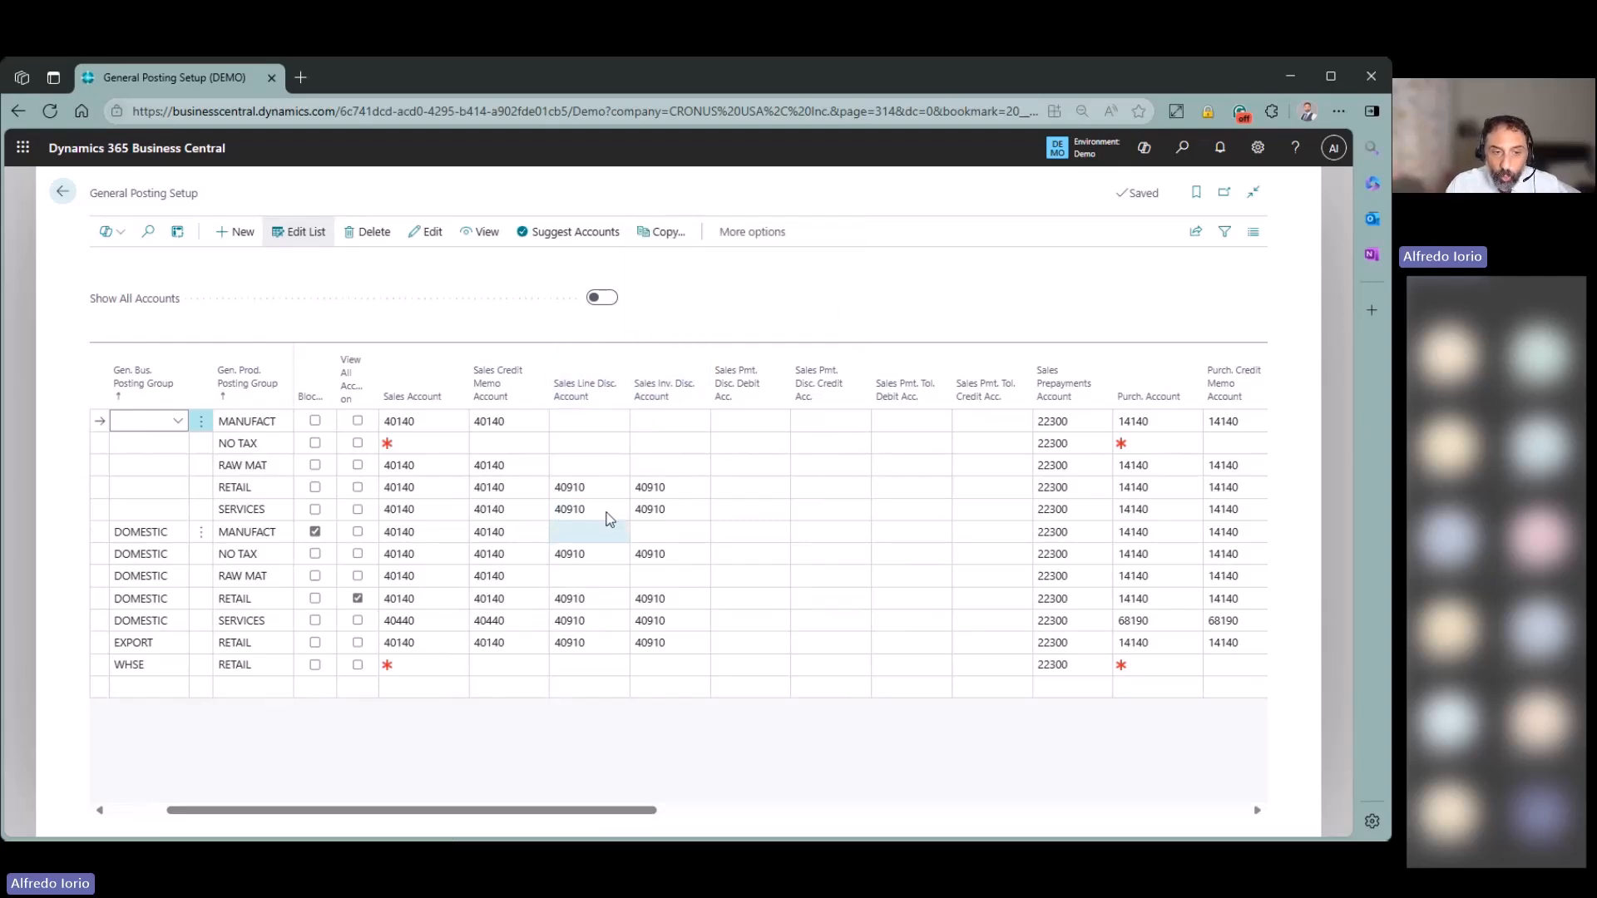
# Open General Ledger Setup and review its general settings.
pyautogui.click(1182, 148)
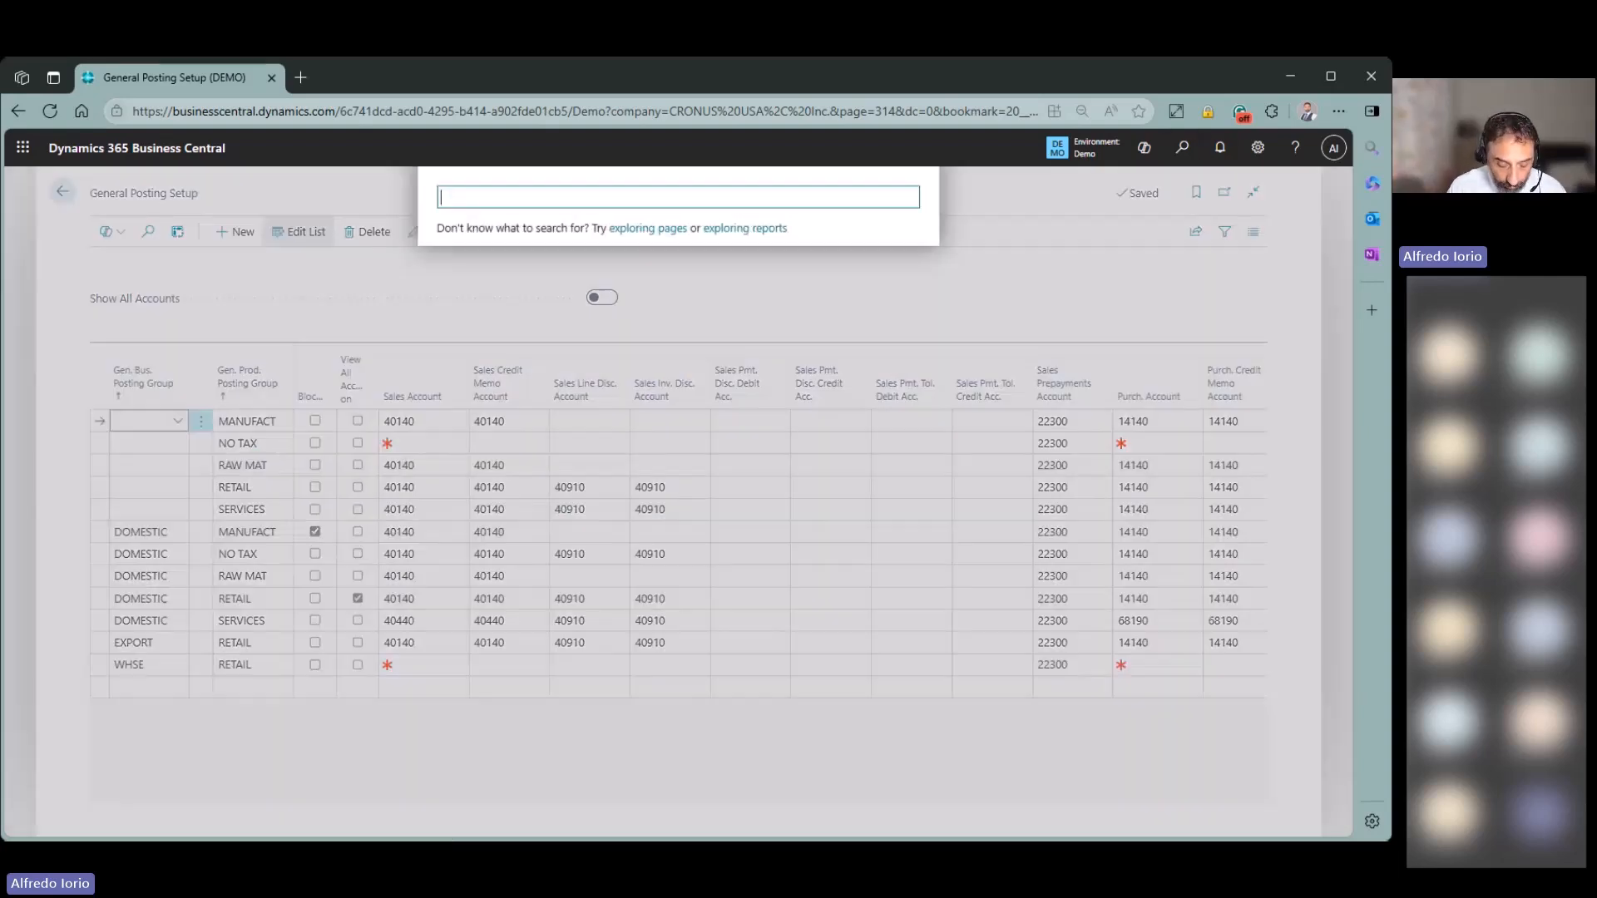
pyautogui.write('gen s')
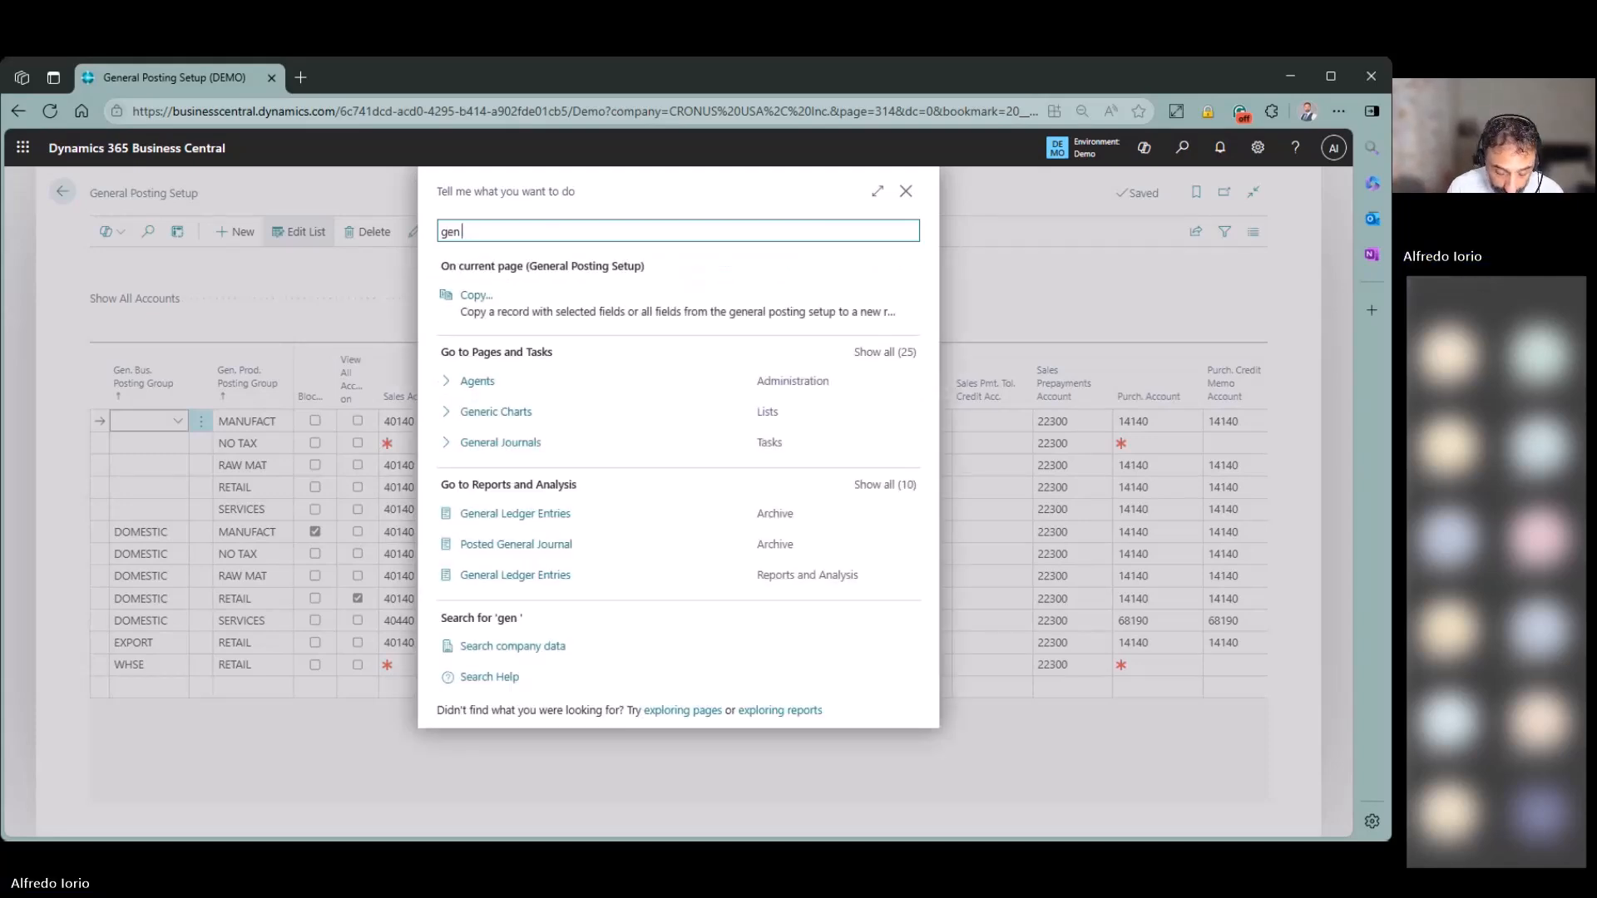
pyautogui.write('le se')
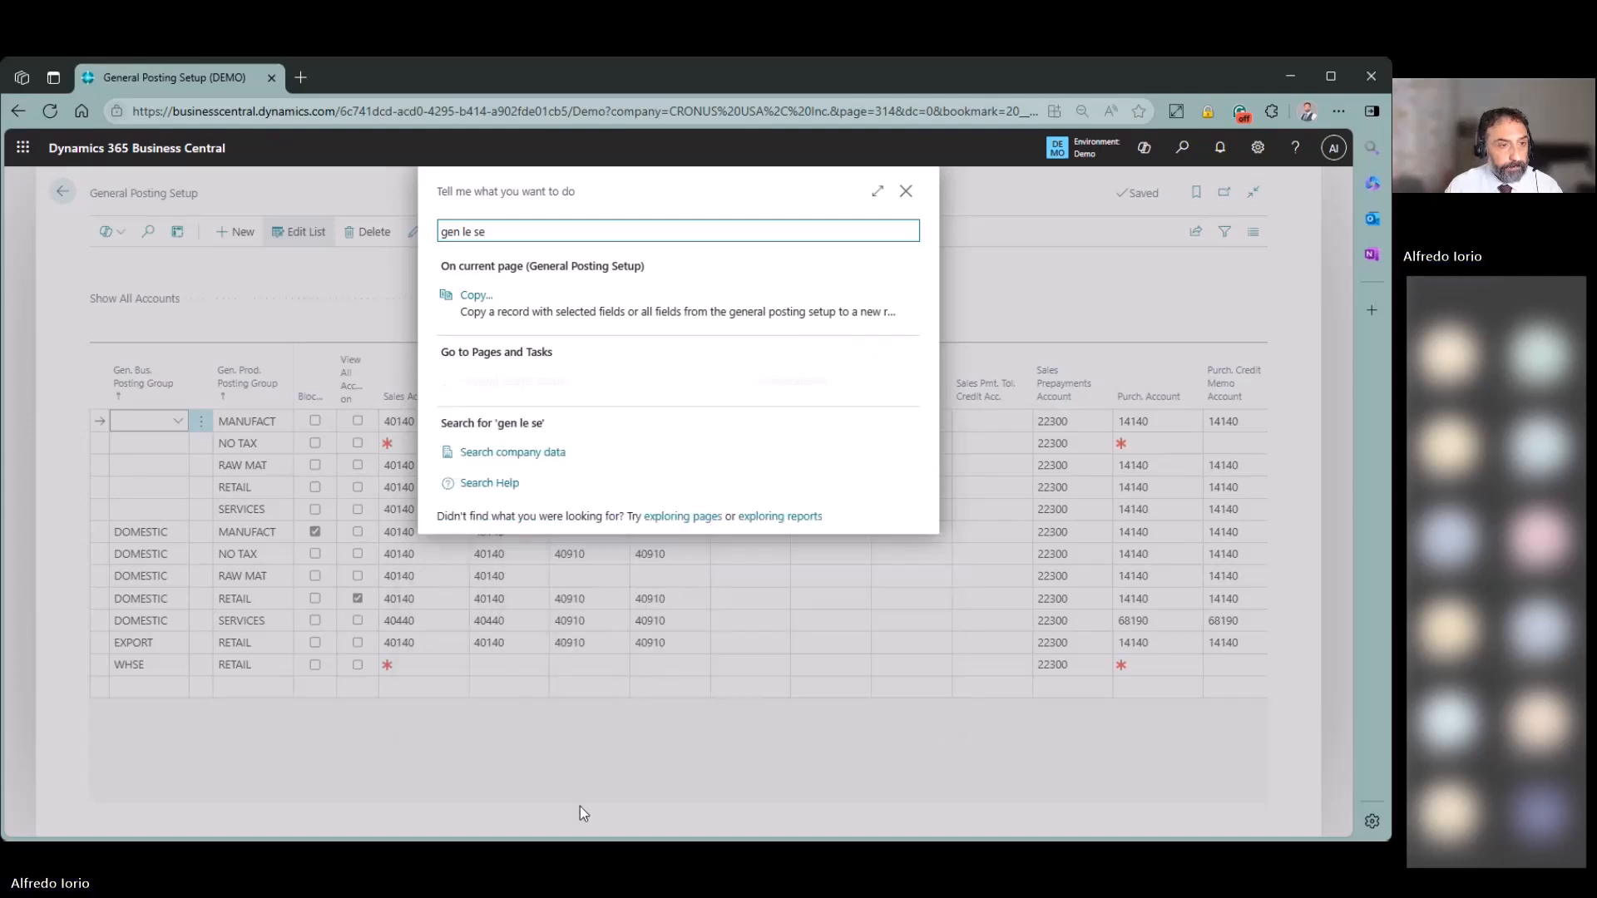
pyautogui.click(516, 381)
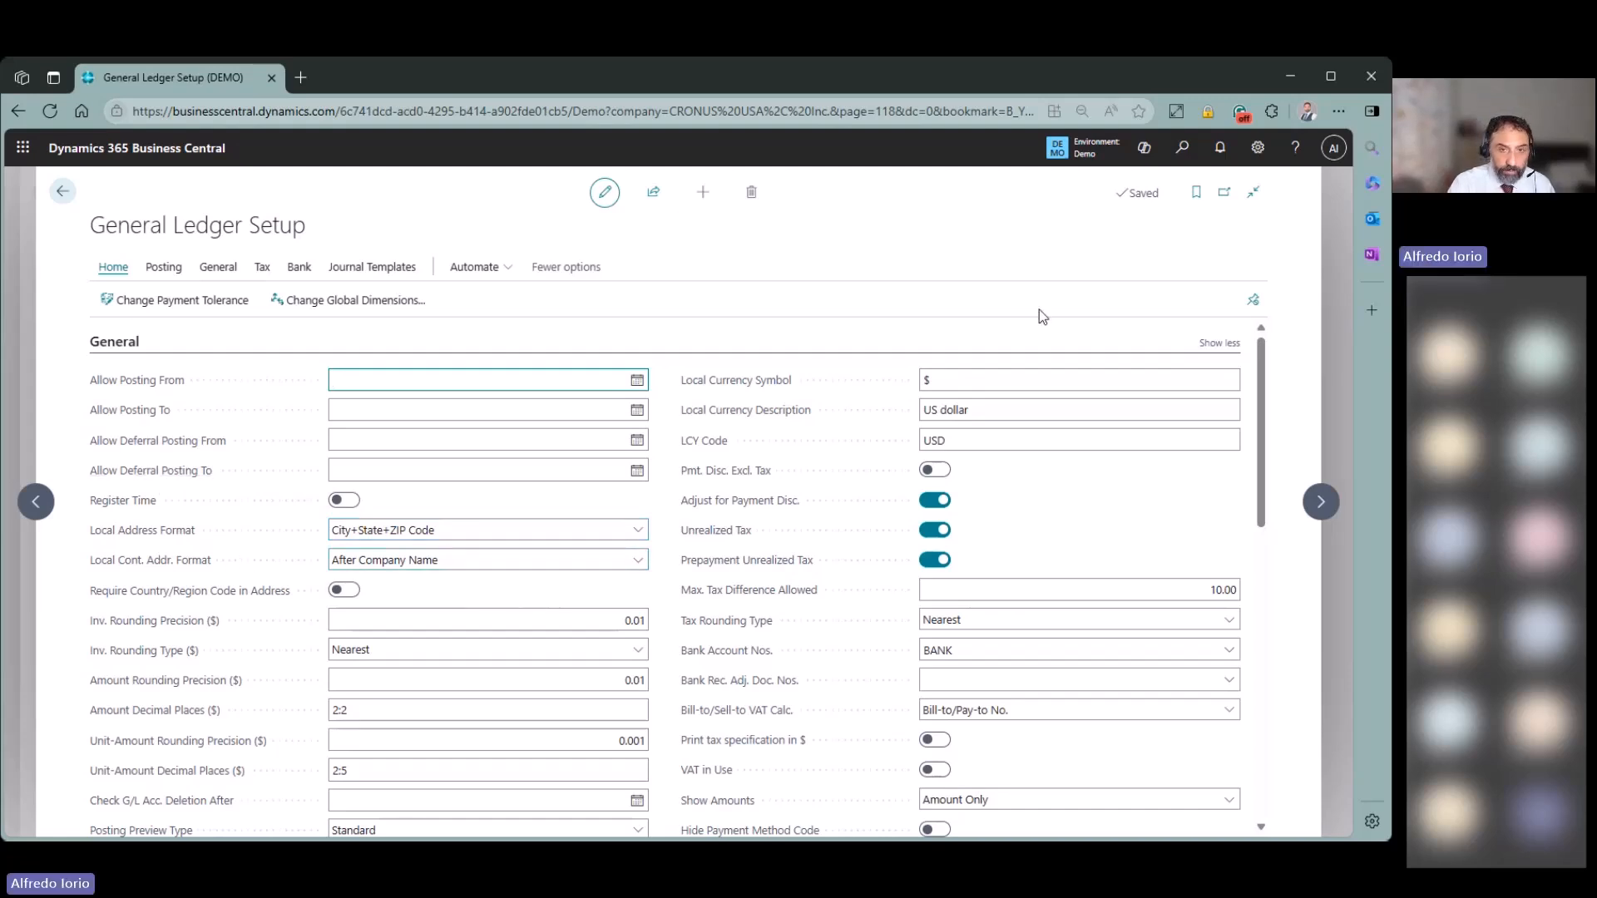
# Open Sales & Receivables Setup.
pyautogui.click(1181, 148)
pyautogui.write('sal rec')
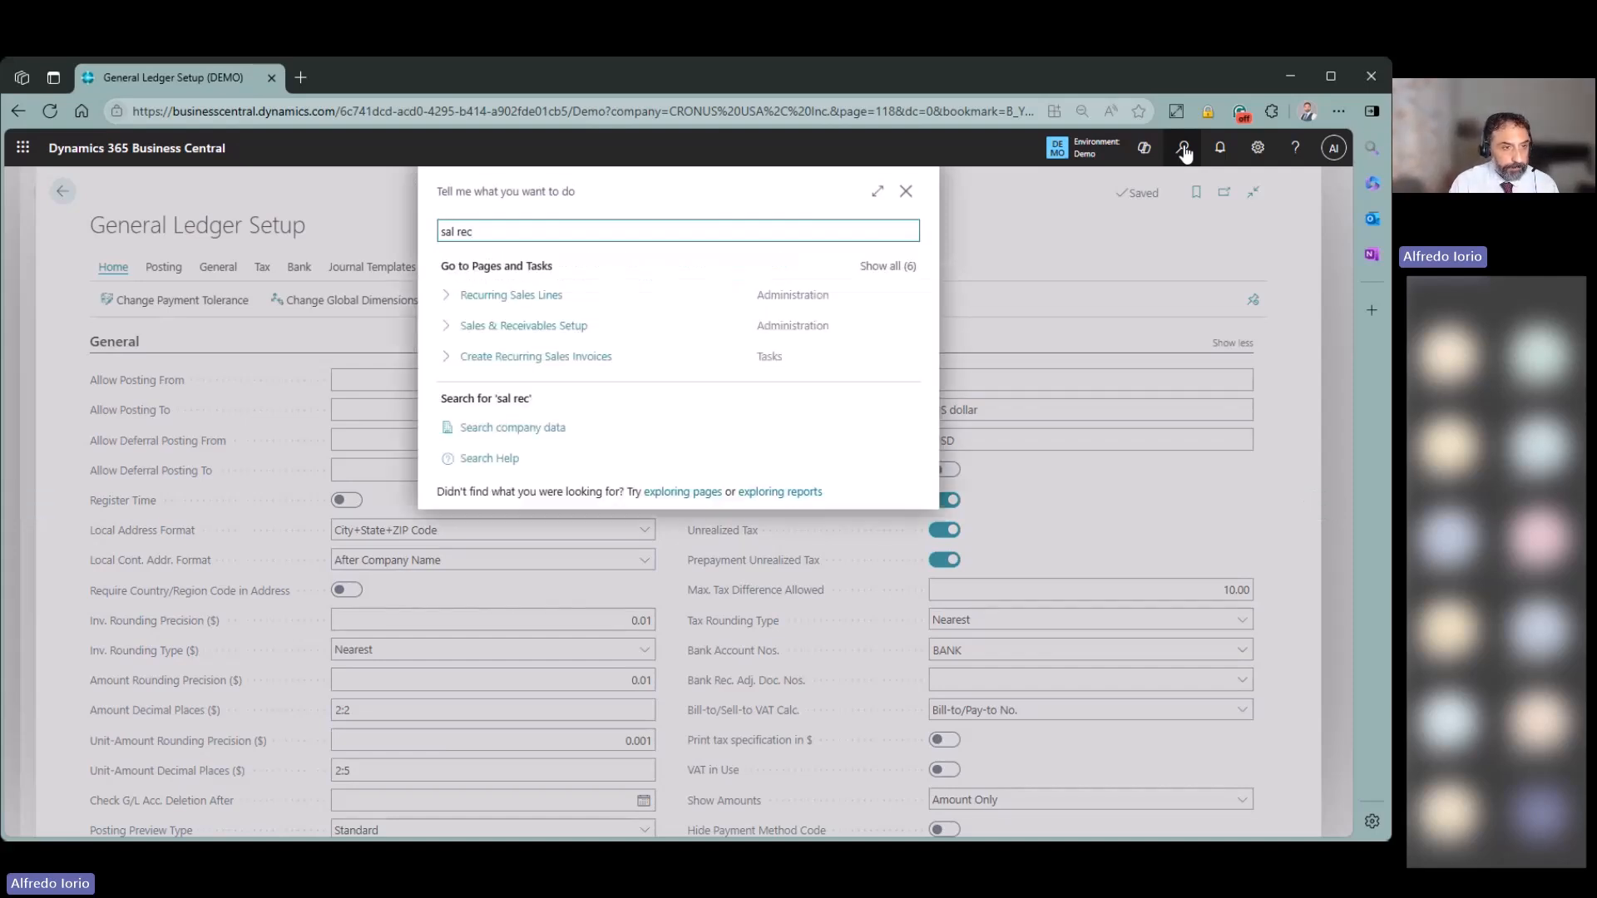
pyautogui.press('Down')
pyautogui.press('Down')
pyautogui.press('Return')
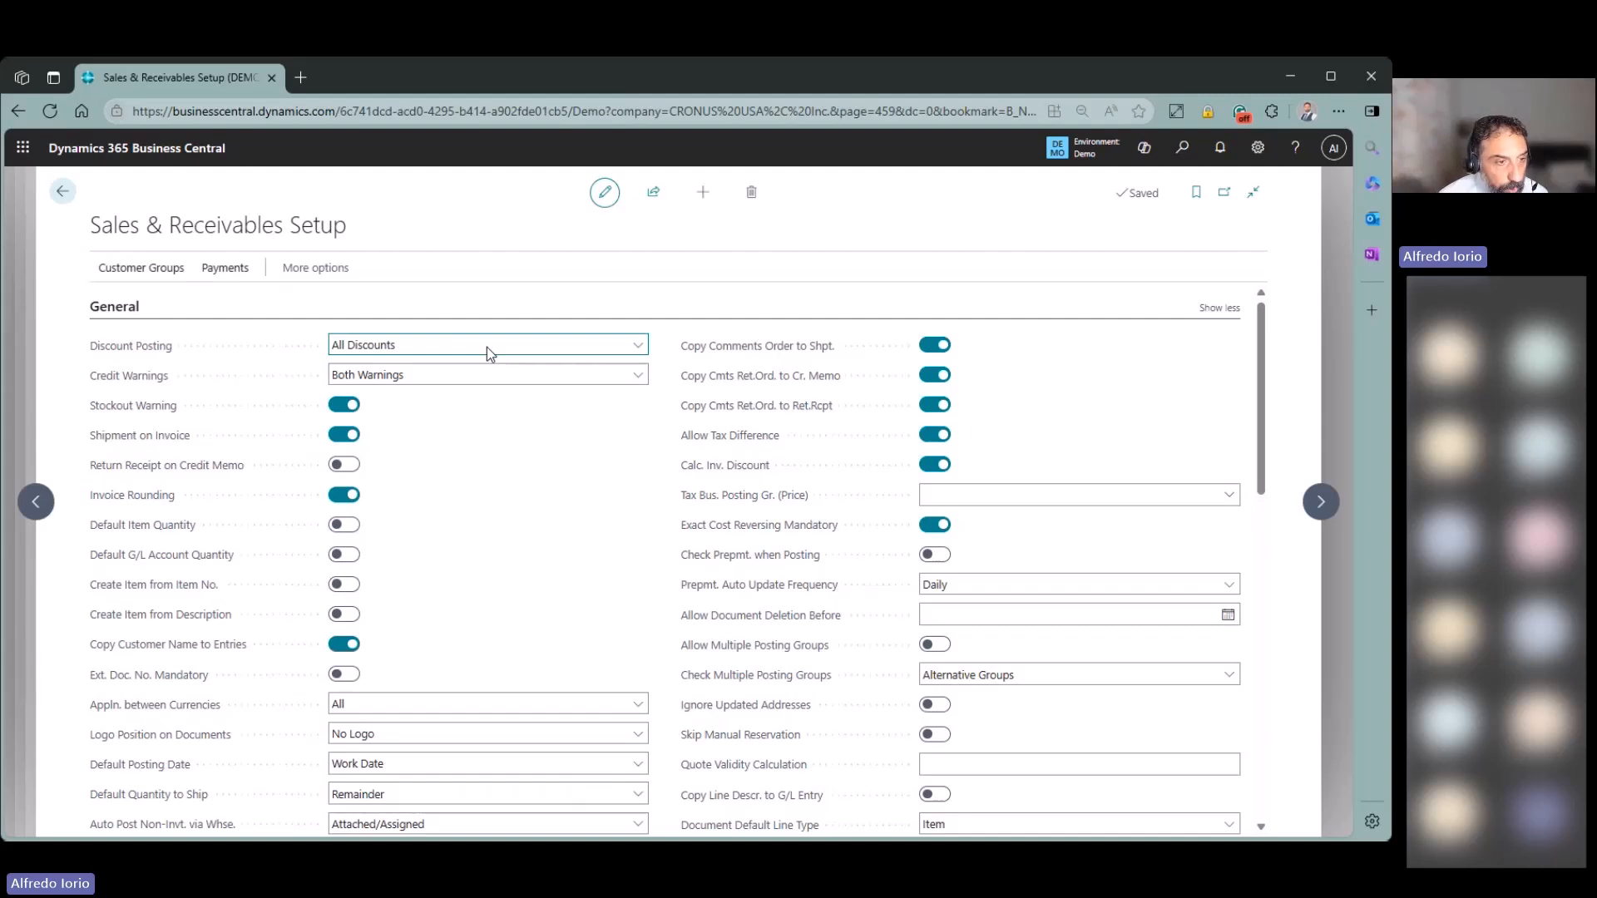
# Try Invoice Discounts for Discount Posting, settle on No Discounts, and return to General Posting Setup.
pyautogui.click(427, 388)
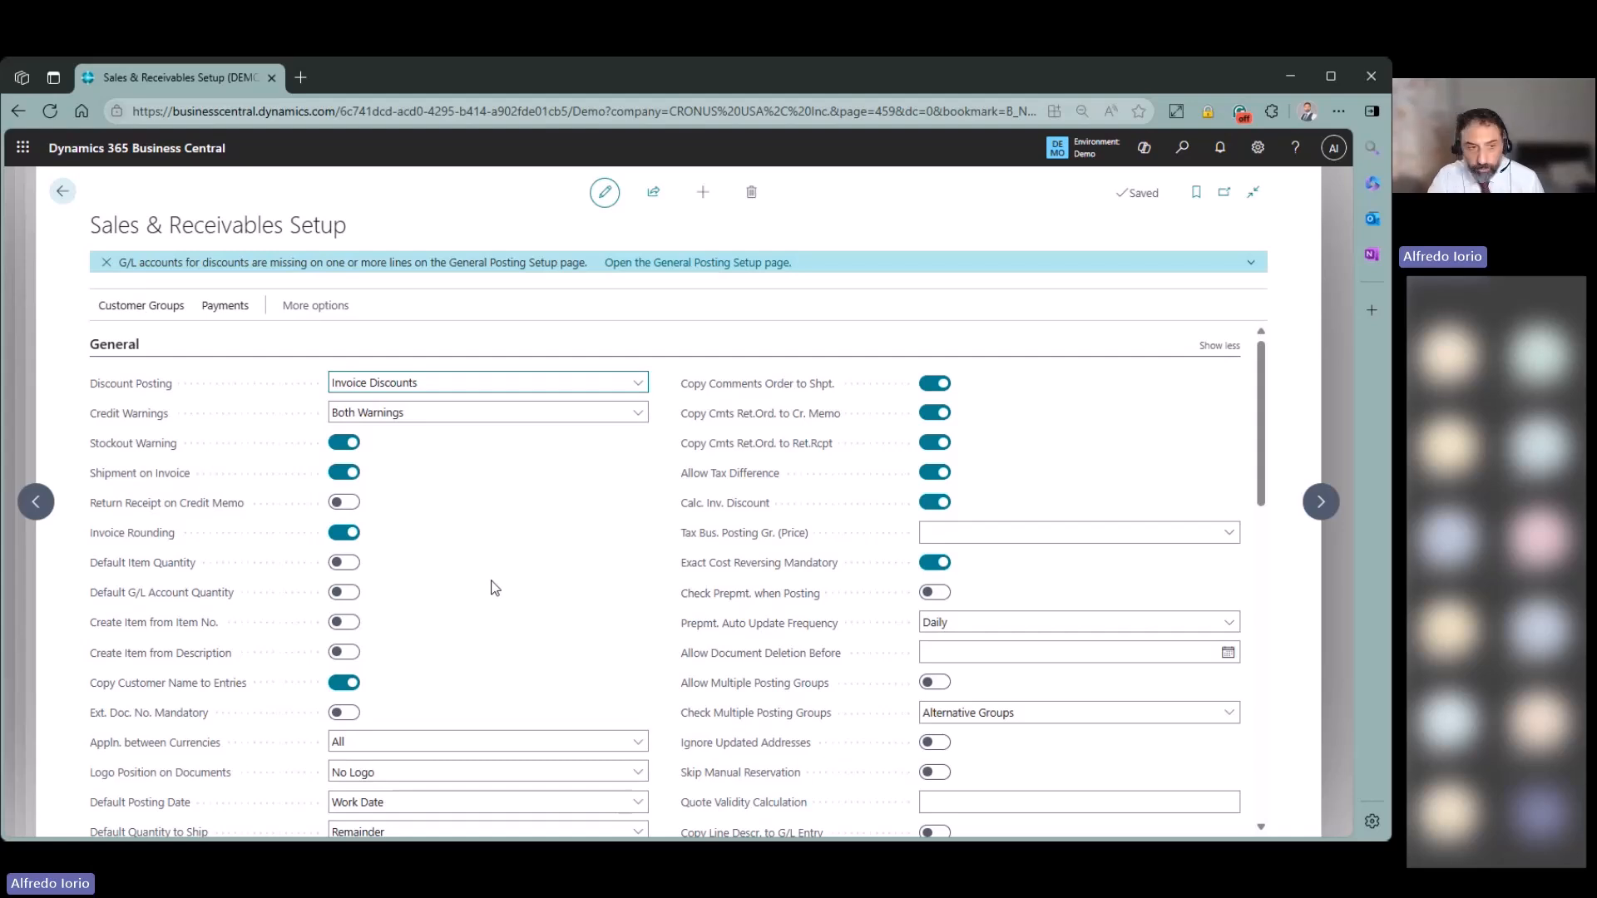
pyautogui.click(452, 418)
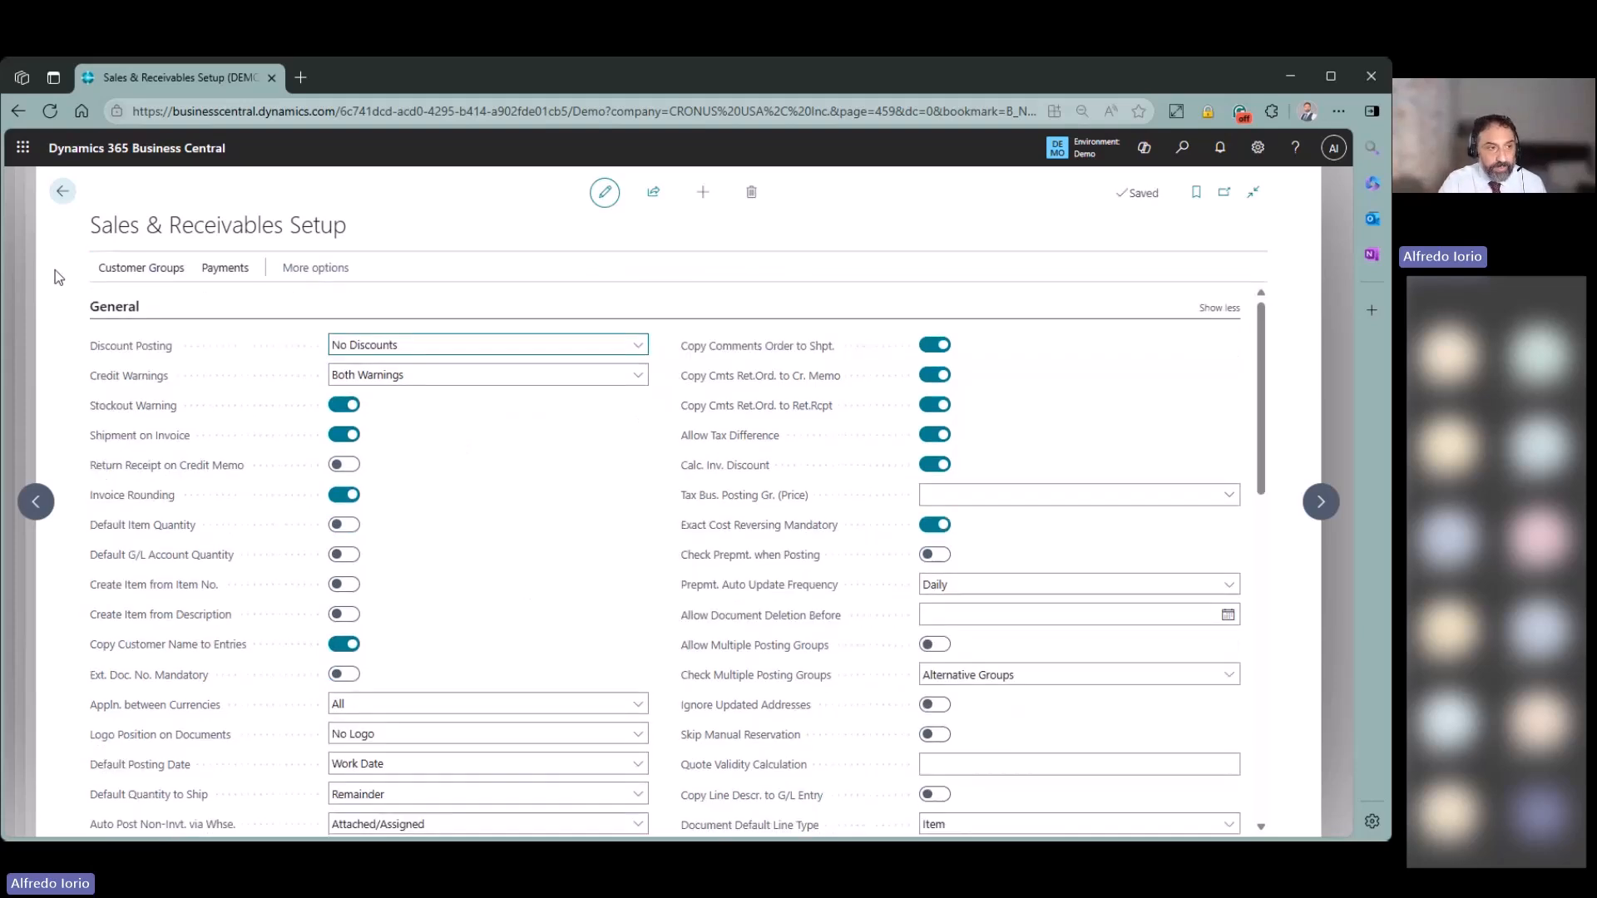
pyautogui.click(58, 190)
pyautogui.click(55, 188)
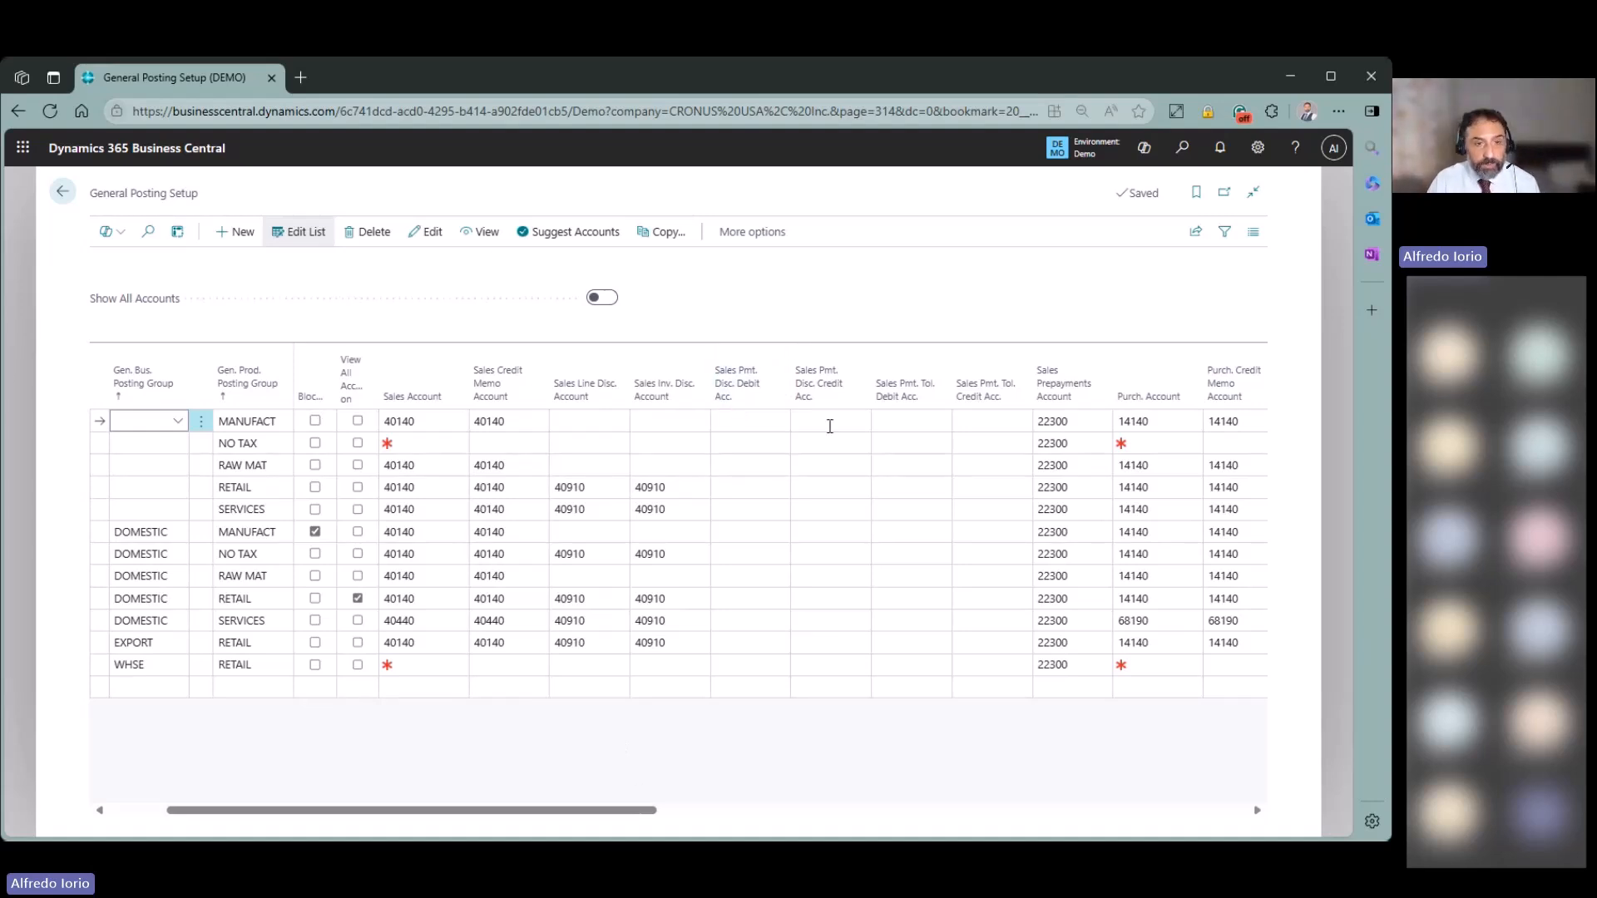
# Check the sales payment discount account columns and open the Payment Terms page.
pyautogui.moveTo(828, 402)
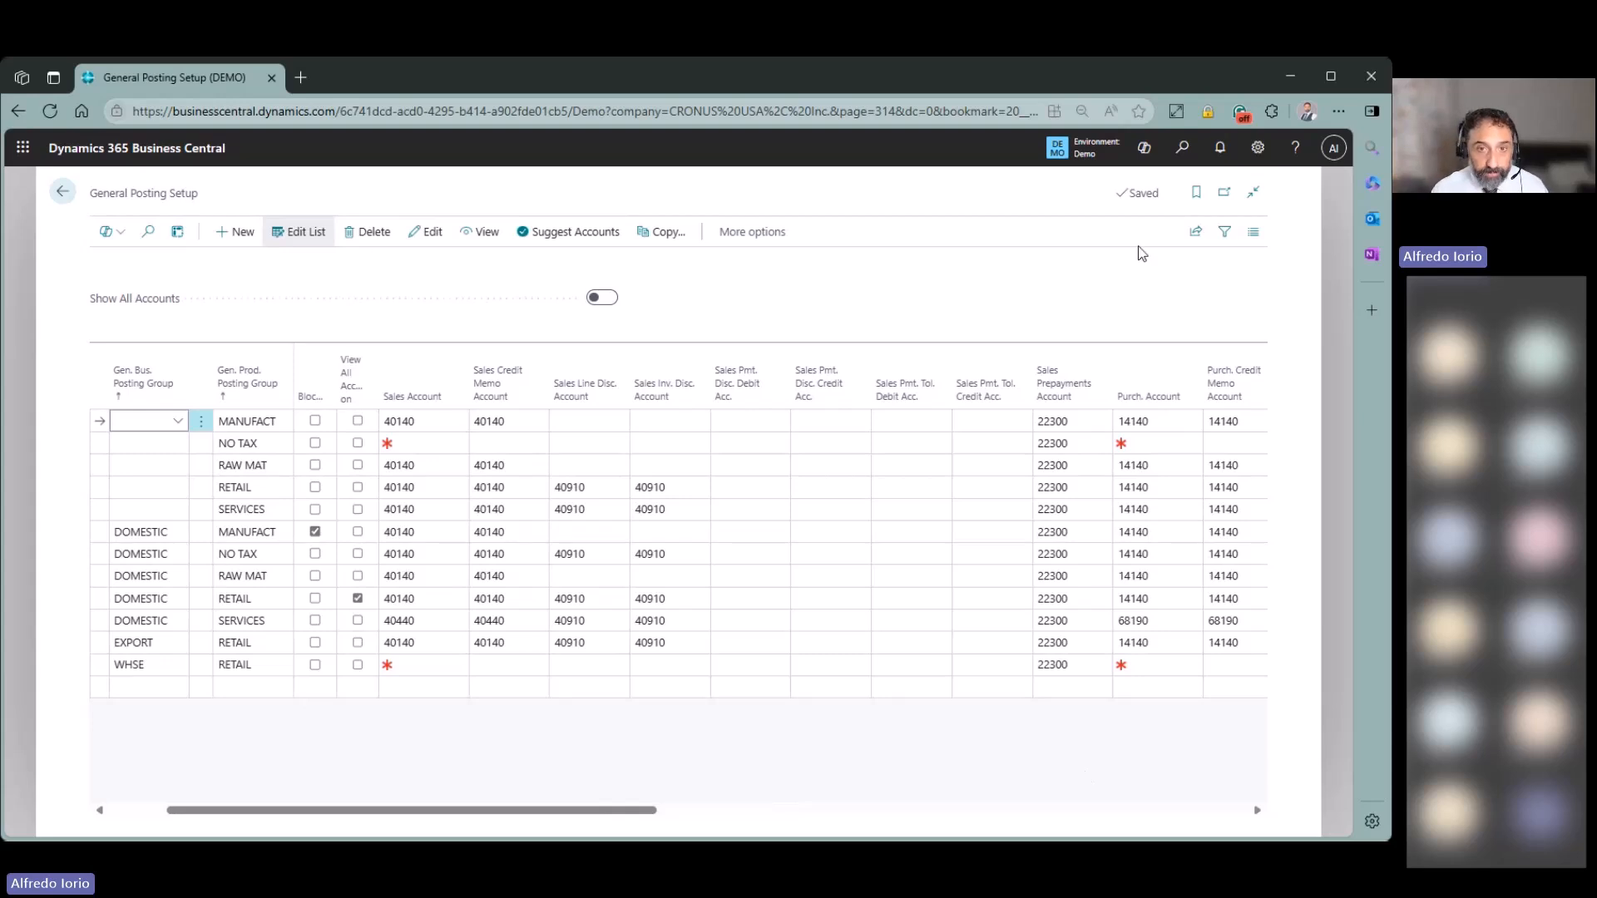
pyautogui.click(1185, 145)
pyautogui.write('pauy')
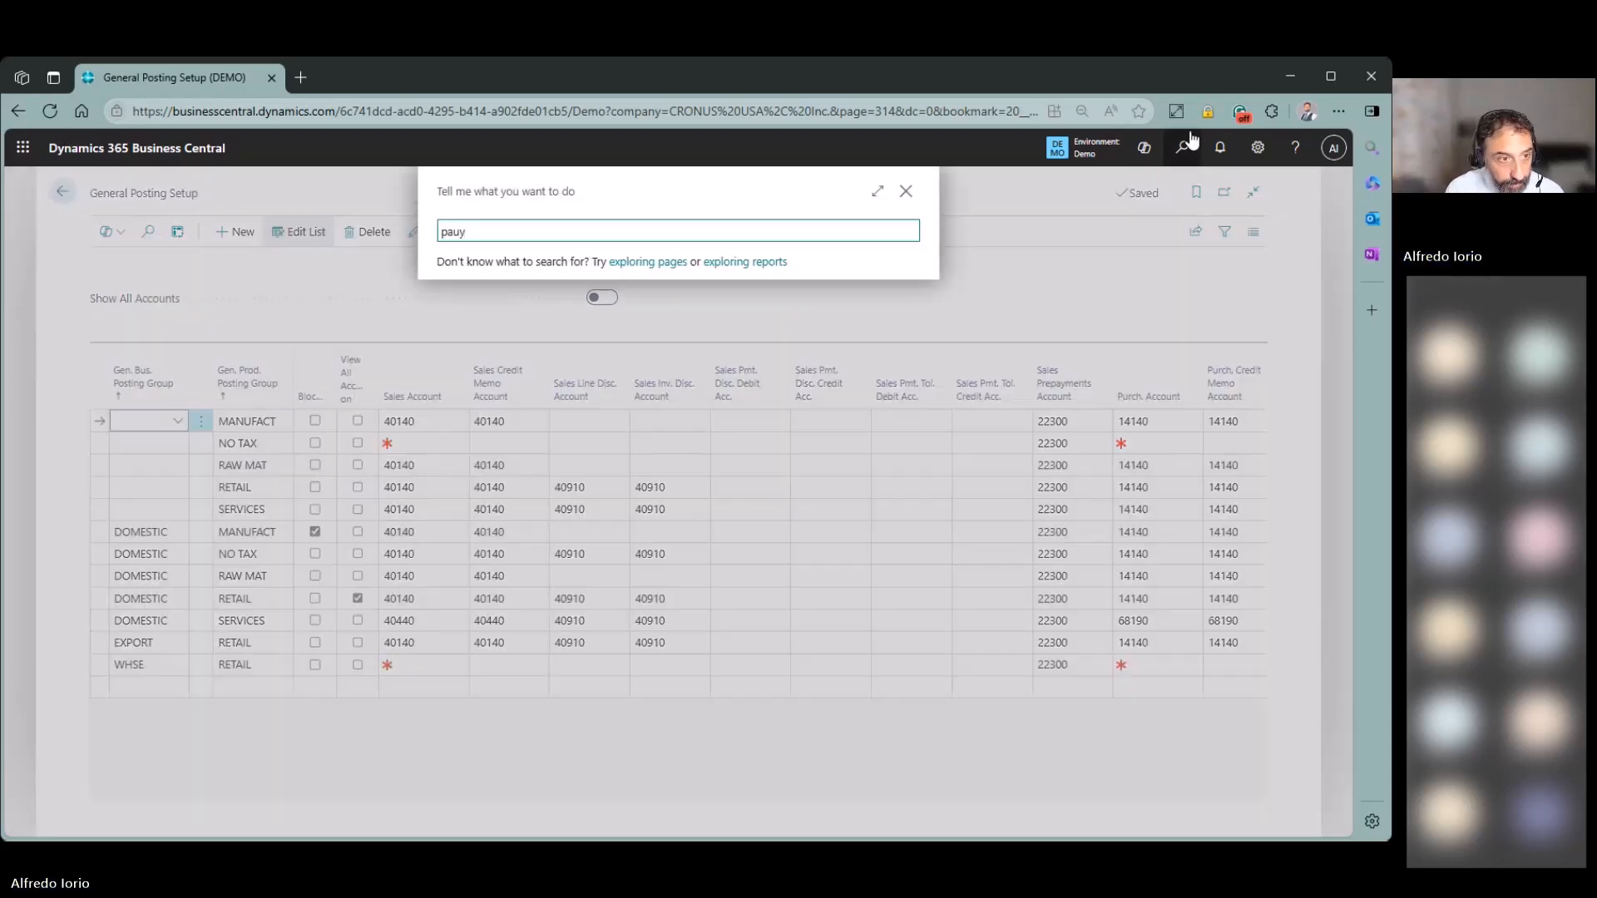
pyautogui.press('BackSpace')
pyautogui.write('y term')
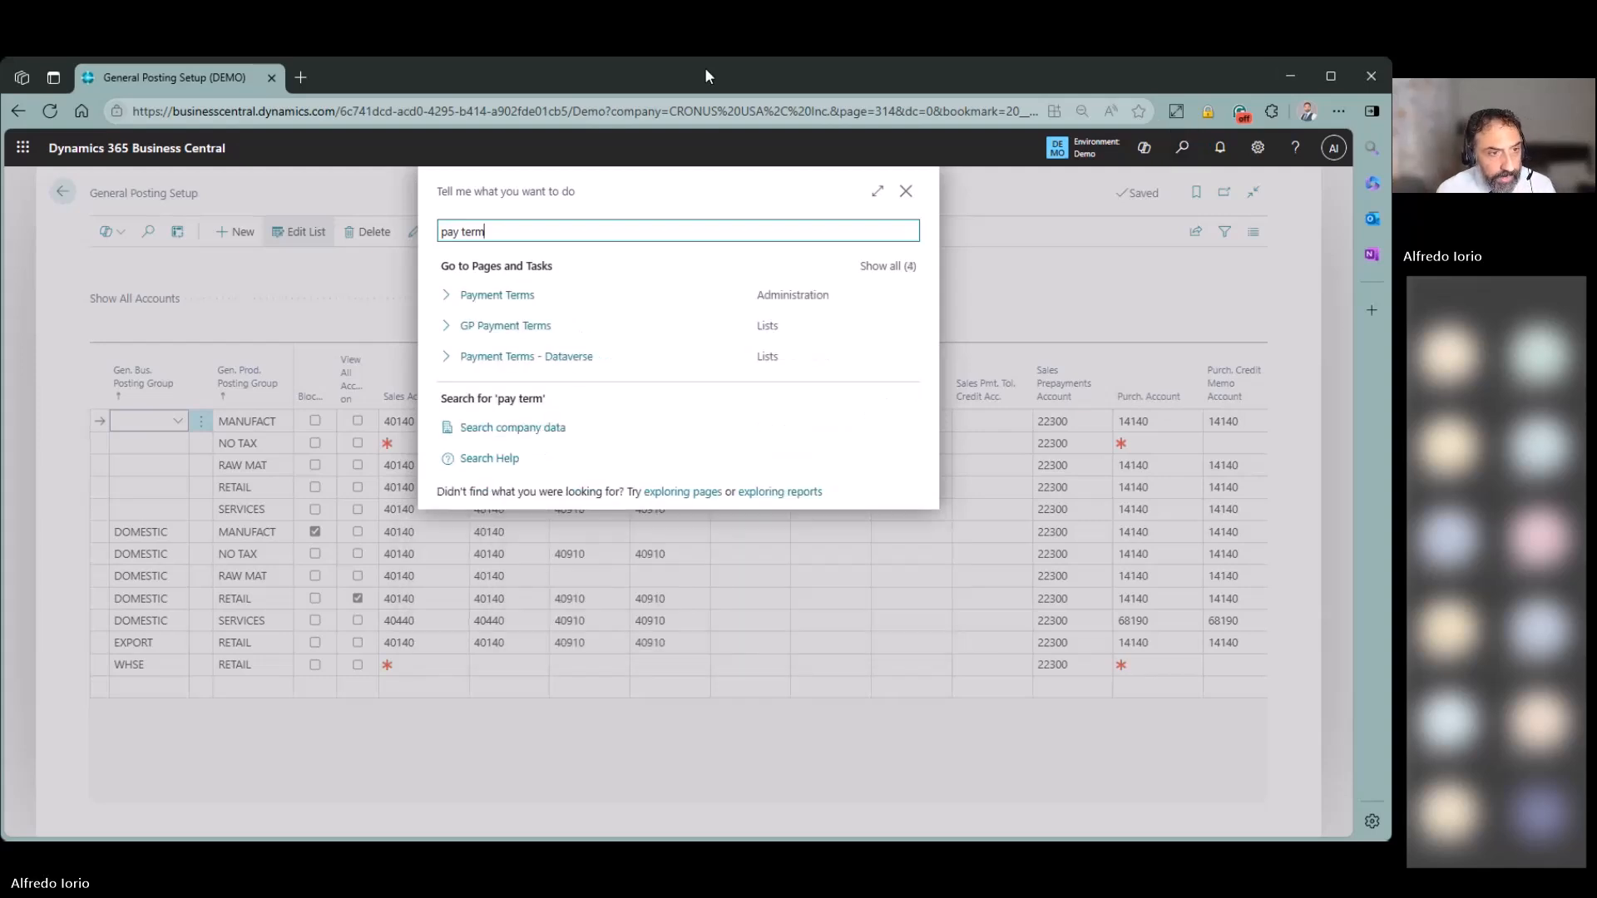
pyautogui.click(491, 296)
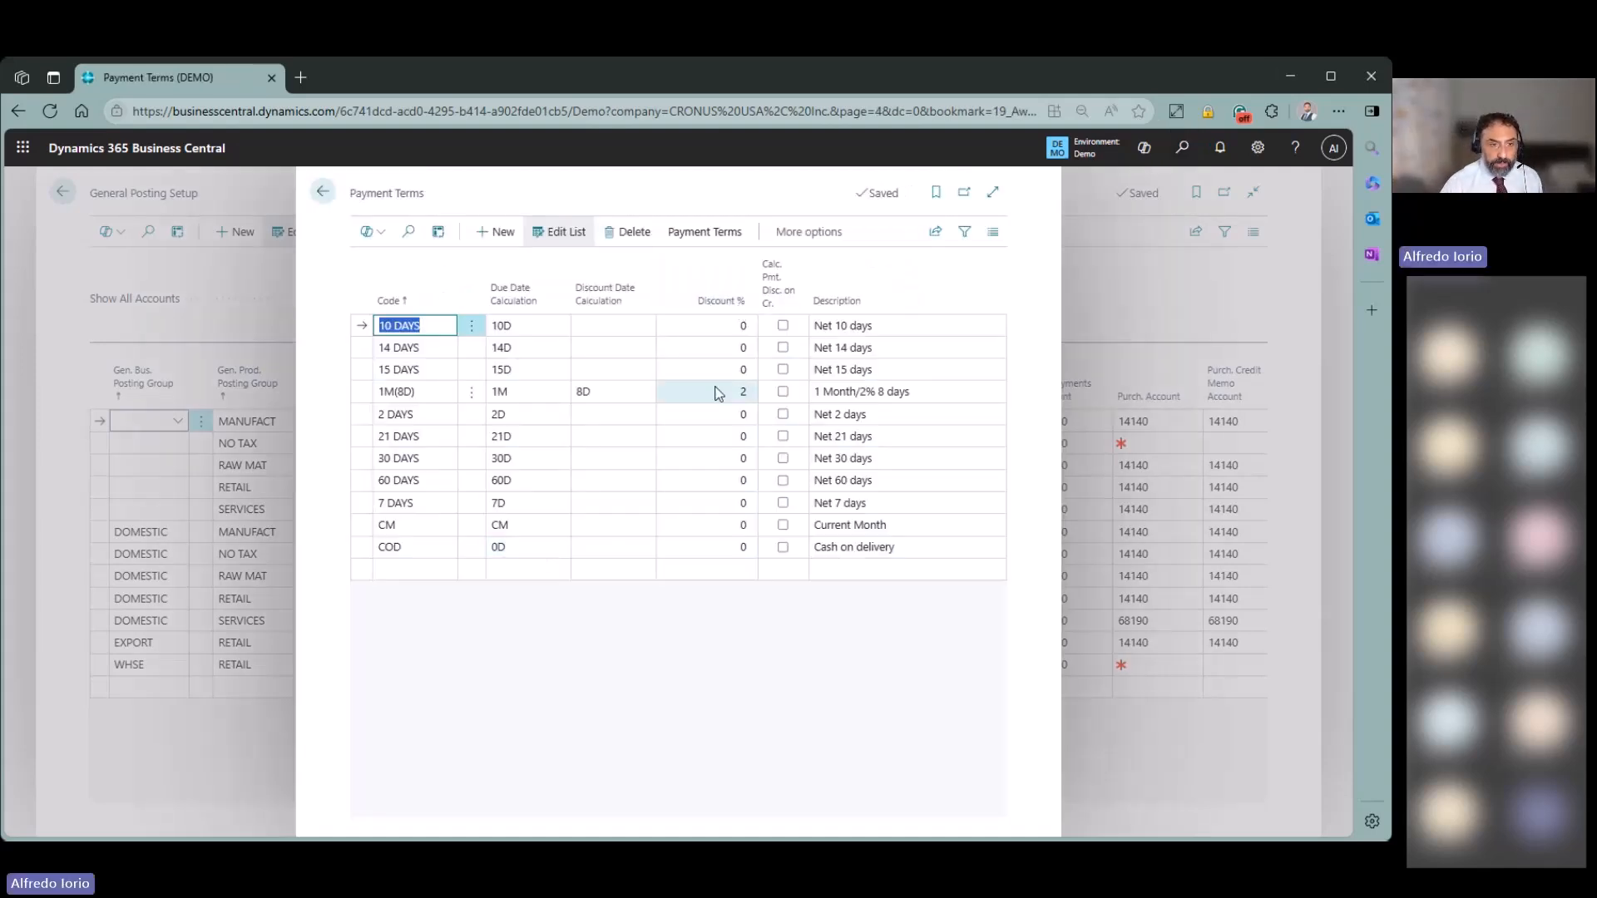
# Examine the due date and discount settings of the 1M(8D) payment terms and return to General Posting Setup.
pyautogui.click(363, 394)
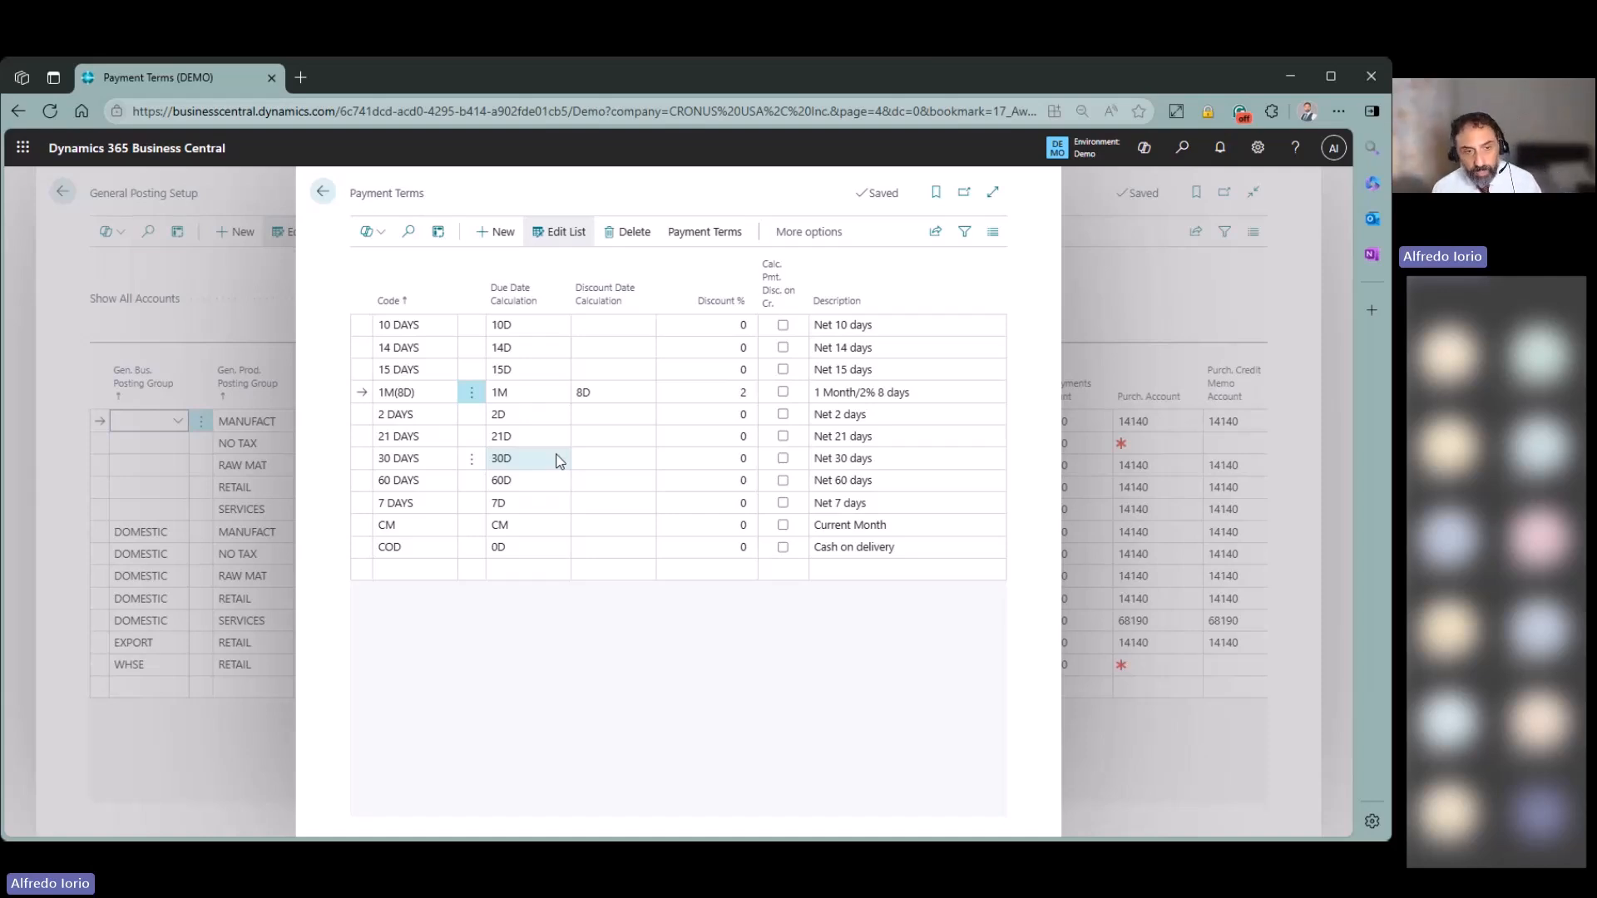
pyautogui.click(514, 394)
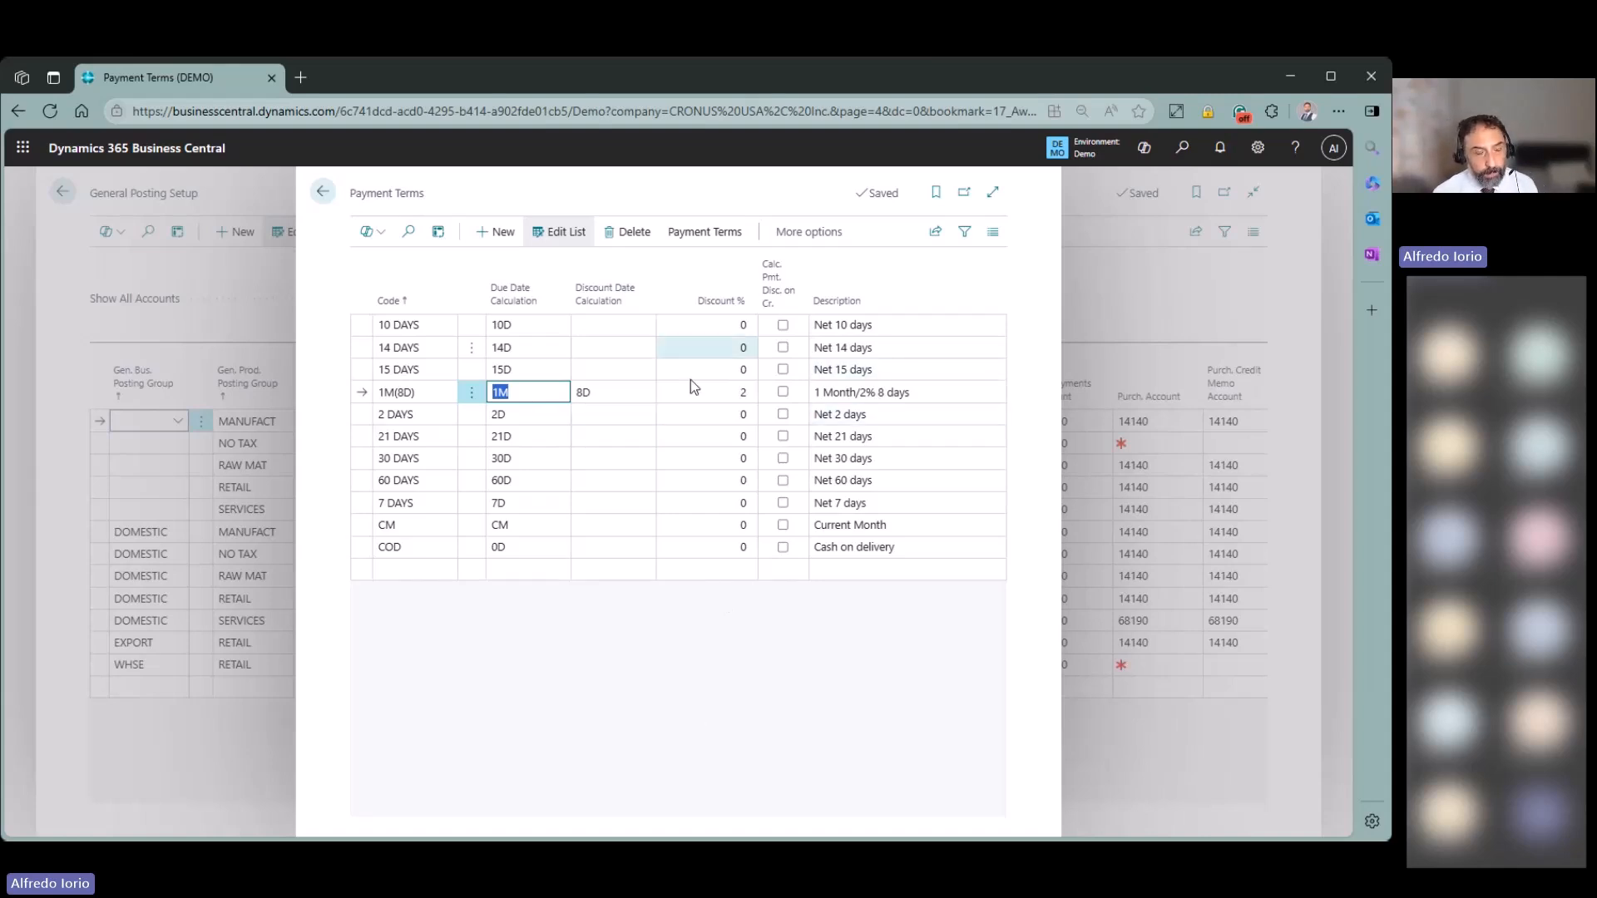
pyautogui.click(324, 185)
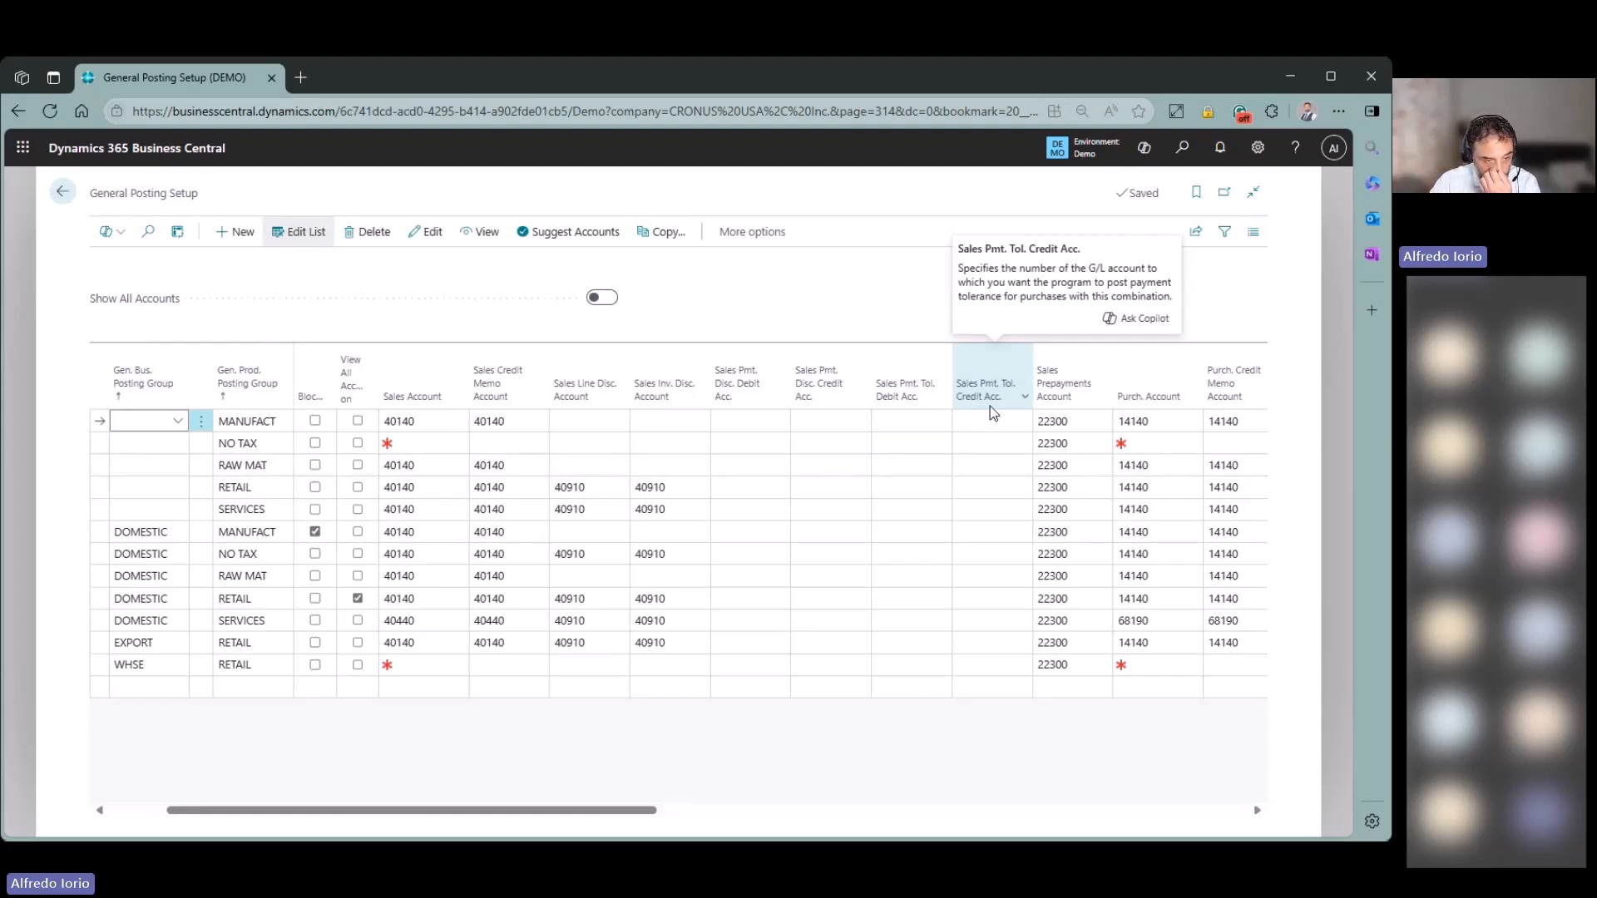
# Review the prepayment and purchase accounts in General Posting Setup and open the sales order for Adatum Corporation.
pyautogui.moveTo(653, 810); pyautogui.dragTo(823, 810)
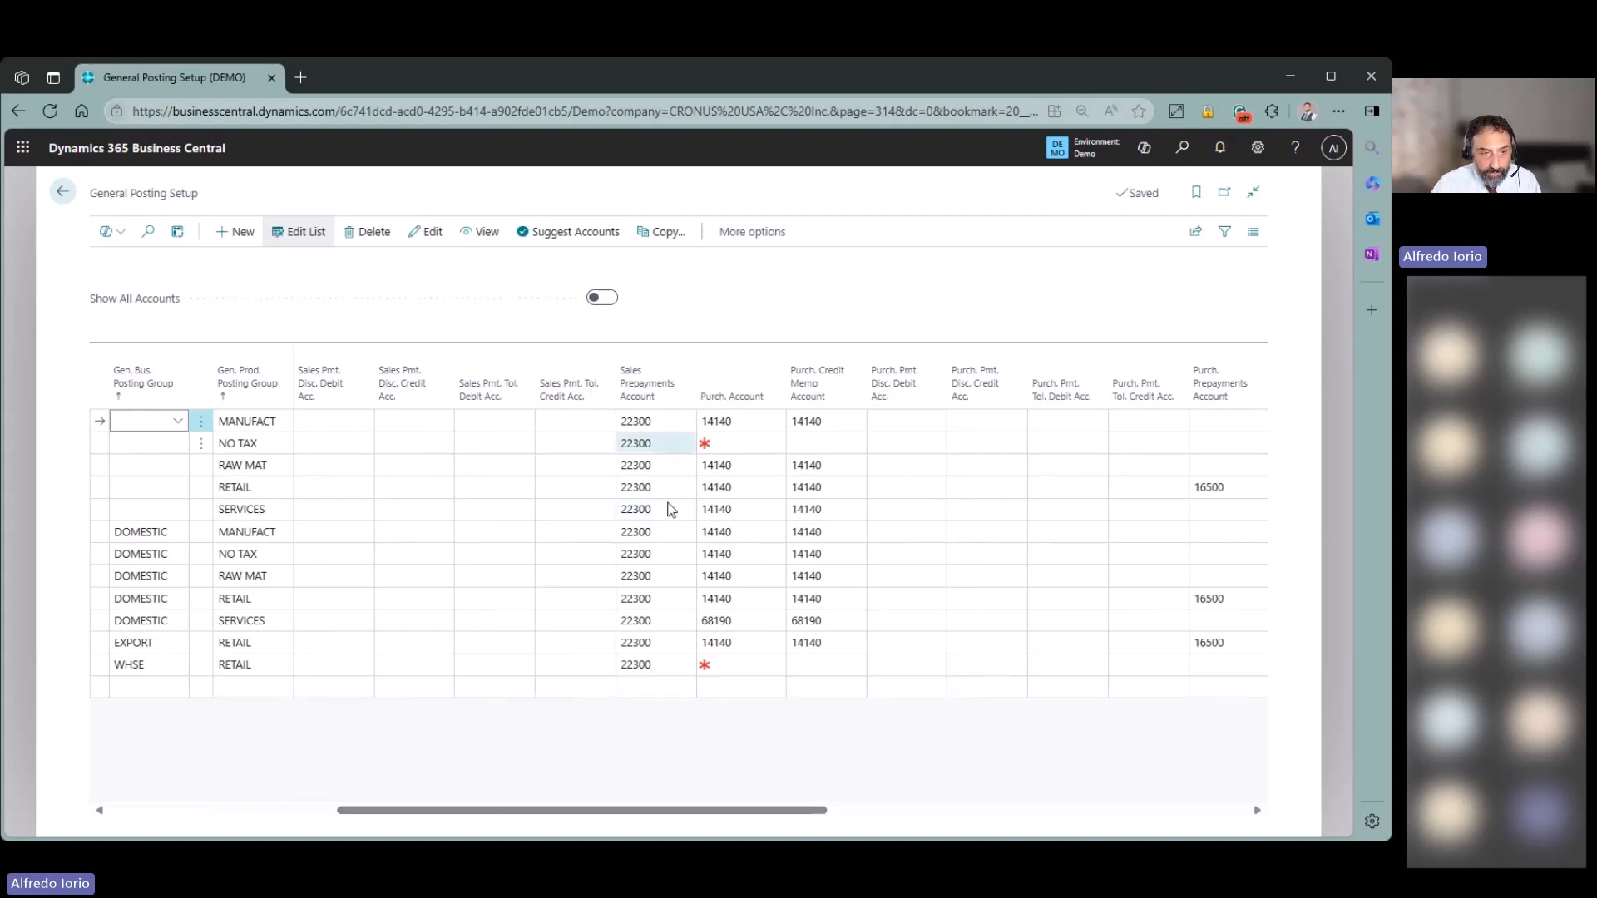
pyautogui.click(1182, 148)
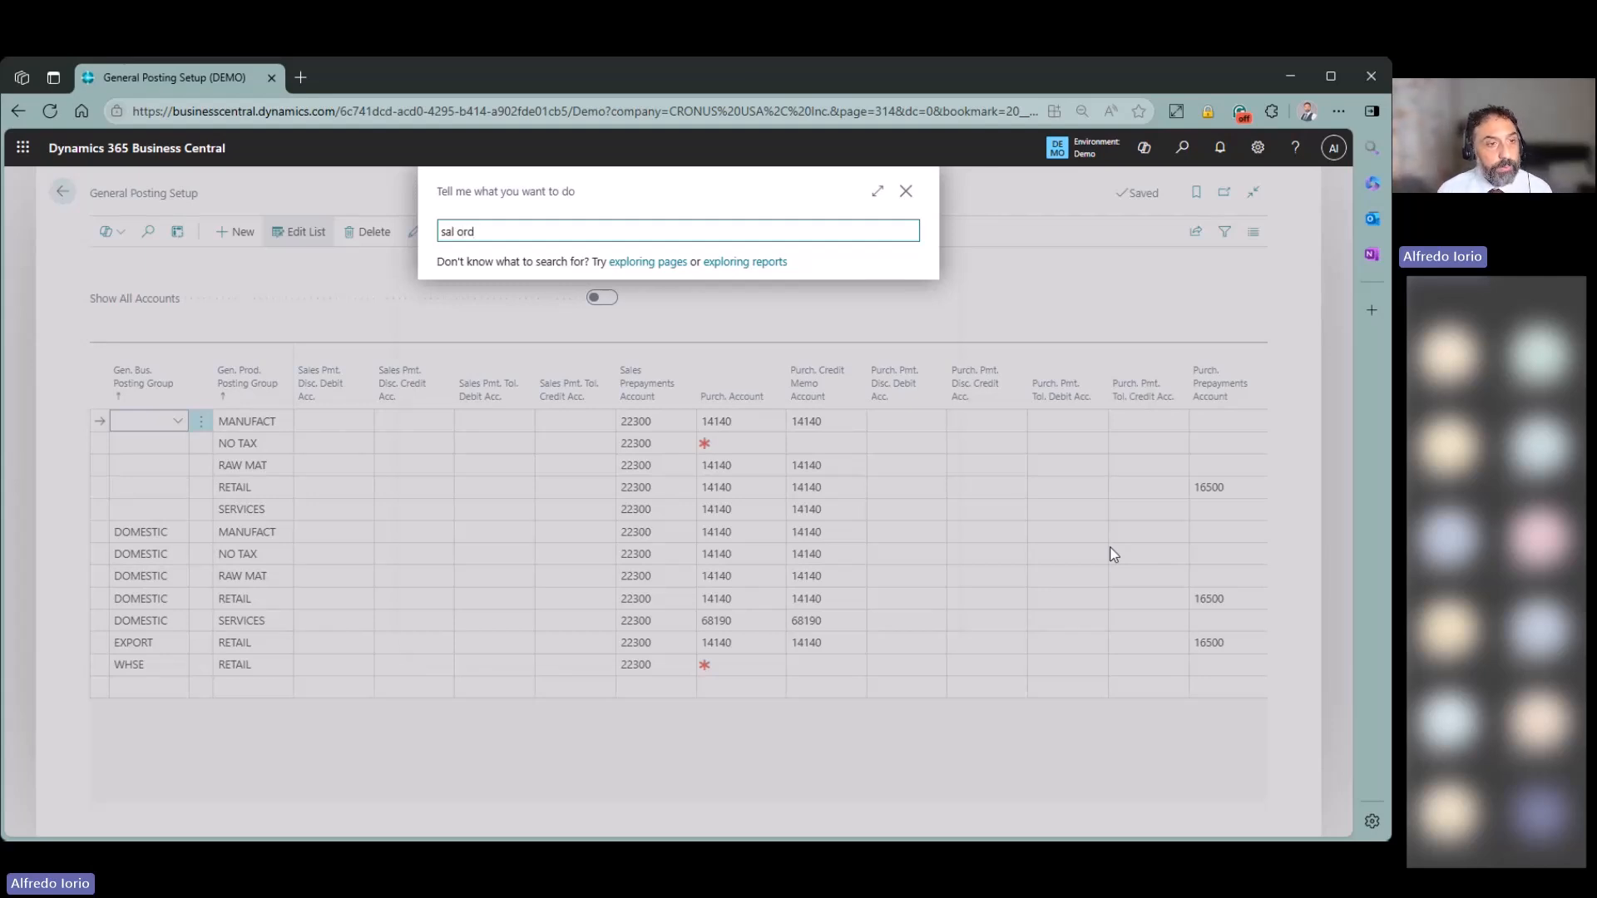
pyautogui.press('Return')
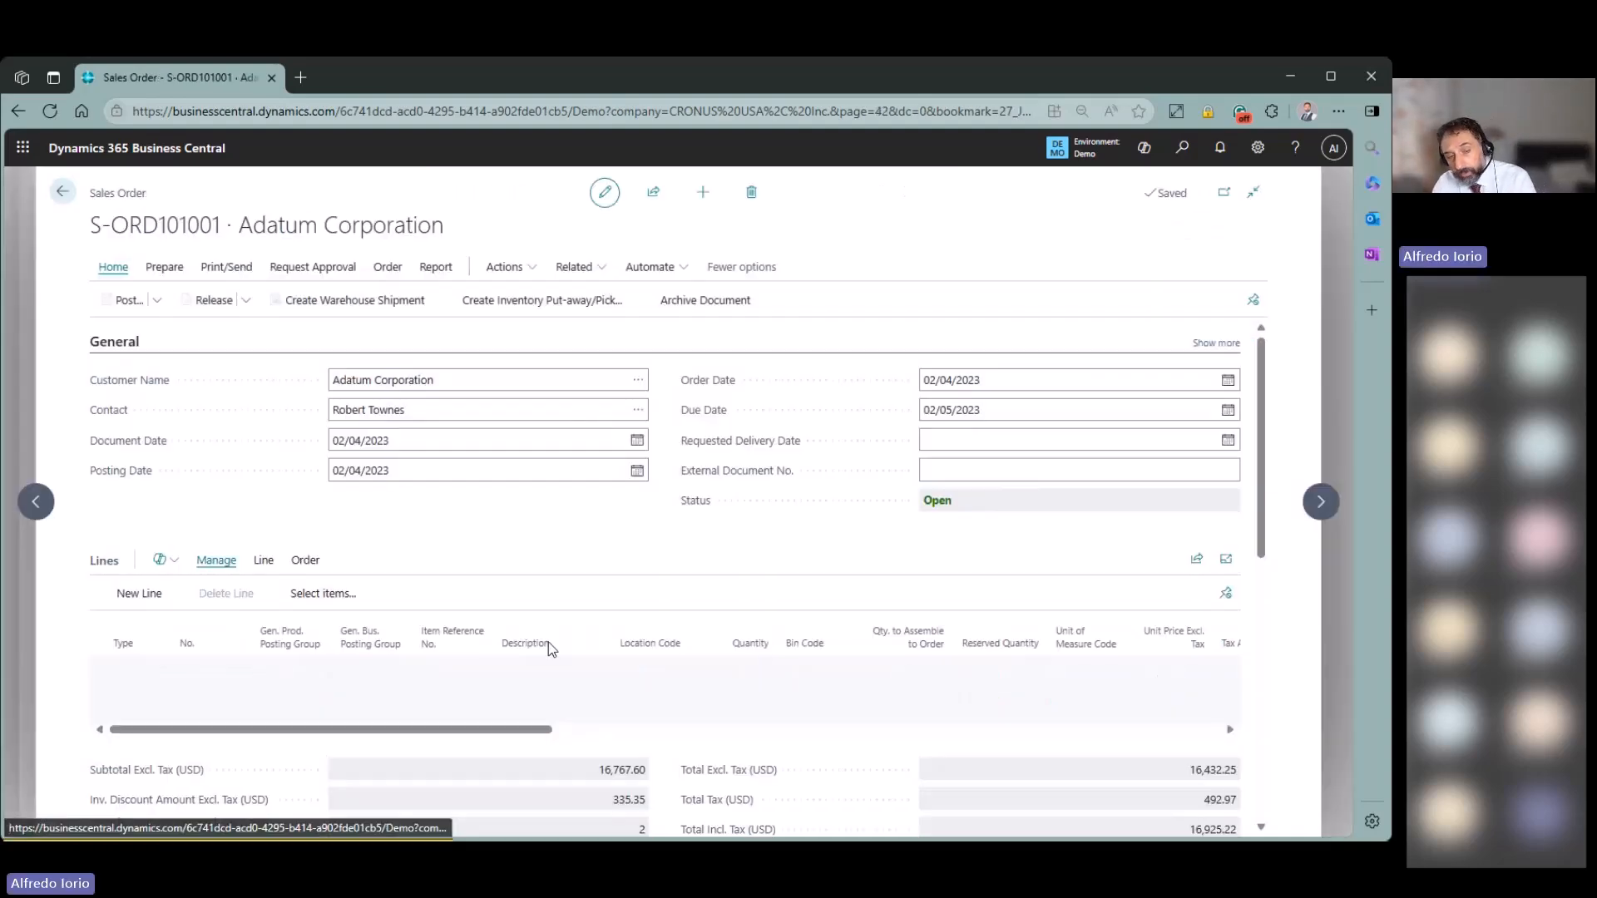
# Try to set the sales order's Prepayment % to 10 and apply the change to the order lines.
pyautogui.scroll(-2, 594, 582)
pyautogui.scroll(-5, 595, 572)
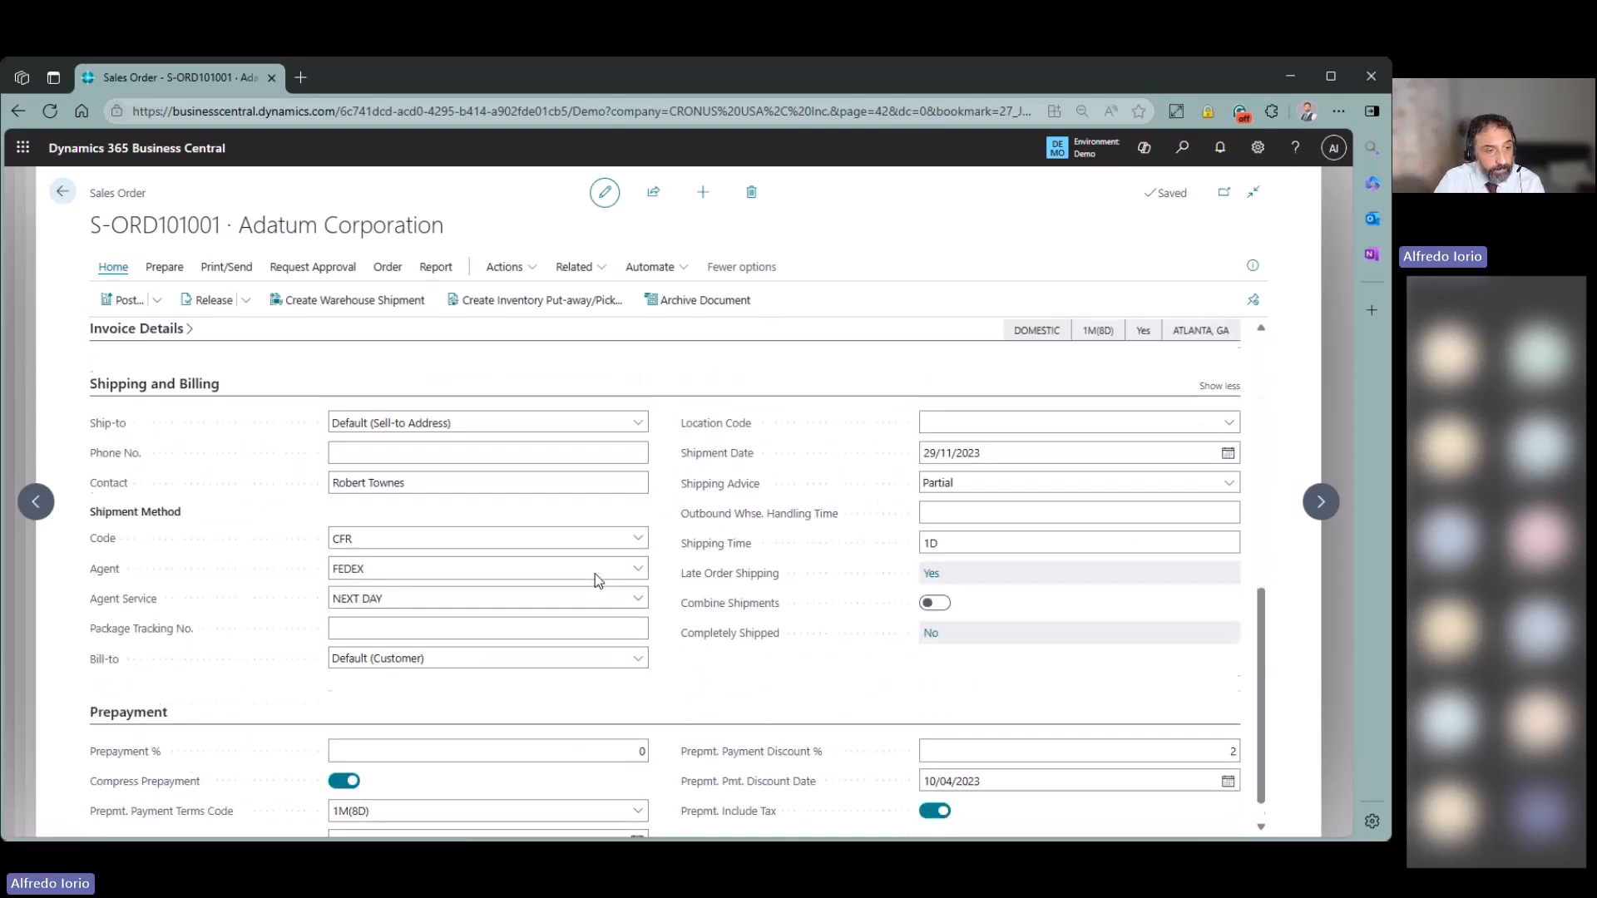
pyautogui.click(639, 707)
pyautogui.moveTo(634, 701); pyautogui.dragTo(645, 701)
pyautogui.write('10')
pyautogui.press('Tab')
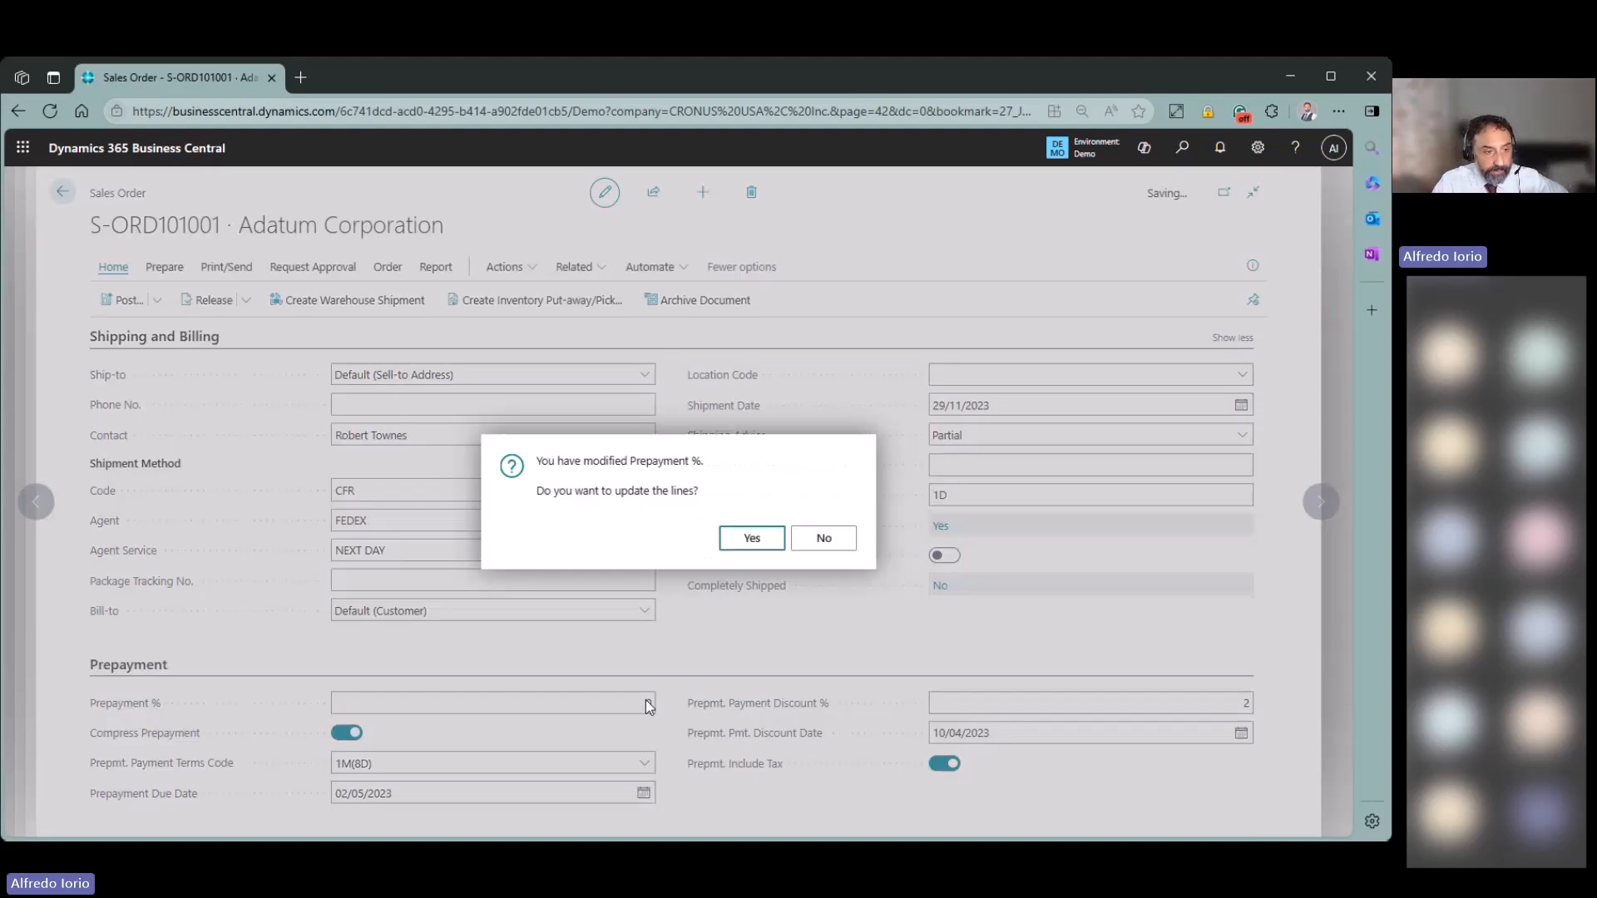
pyautogui.press('Return')
pyautogui.moveTo(317, 729)
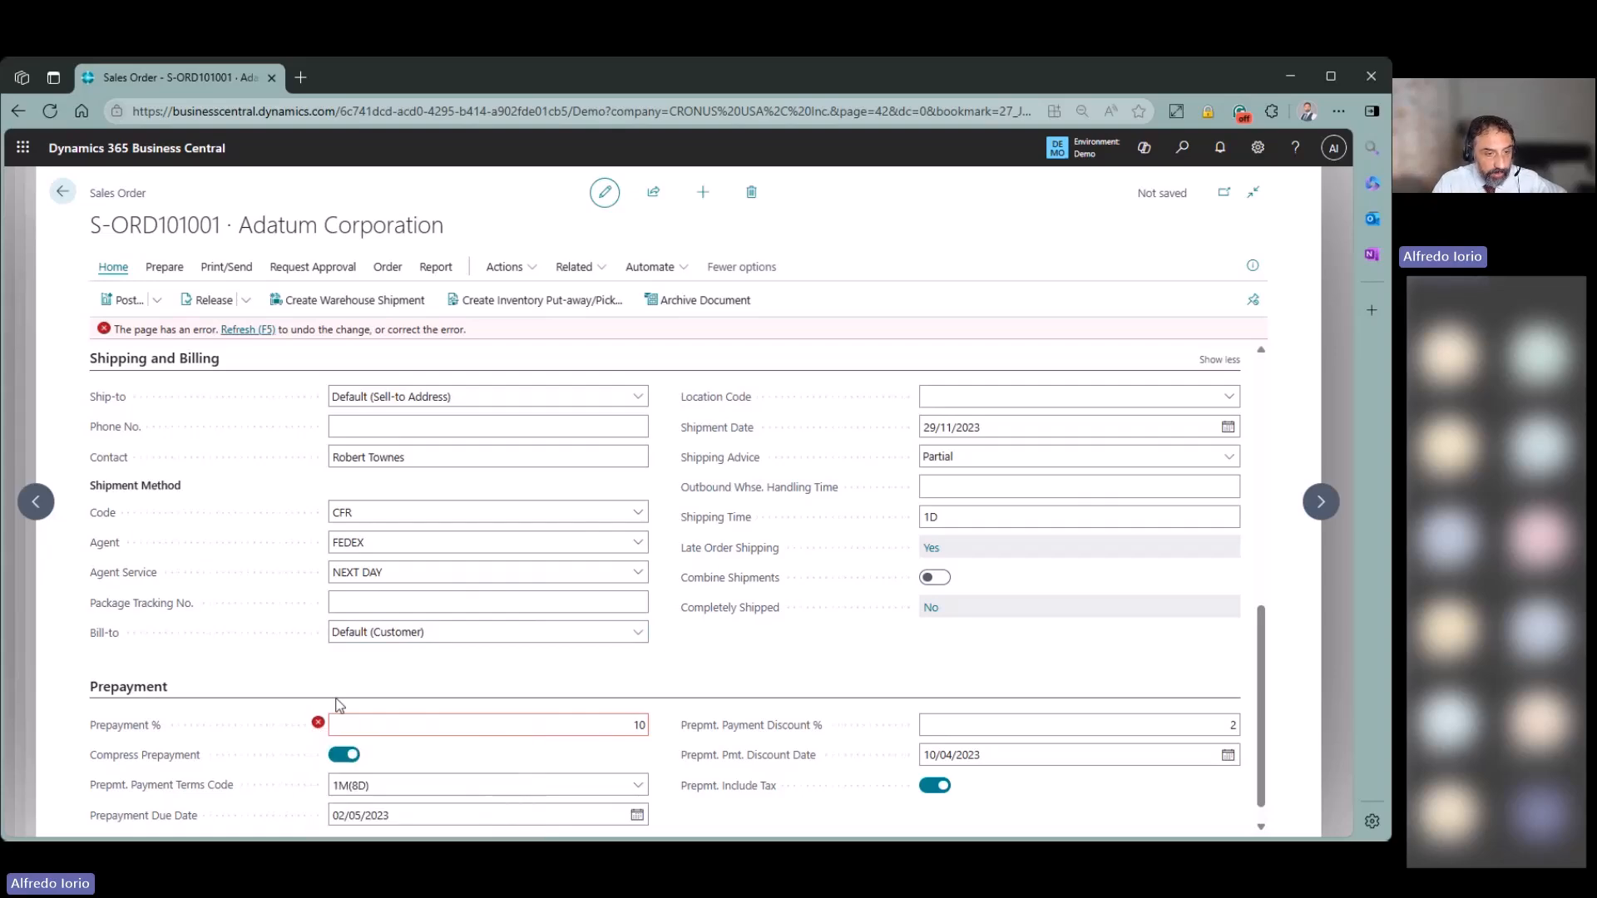
# Check the sales order's line and totals, and discard the Prepayment % change by refreshing the page.
pyautogui.scroll(6, 582, 657)
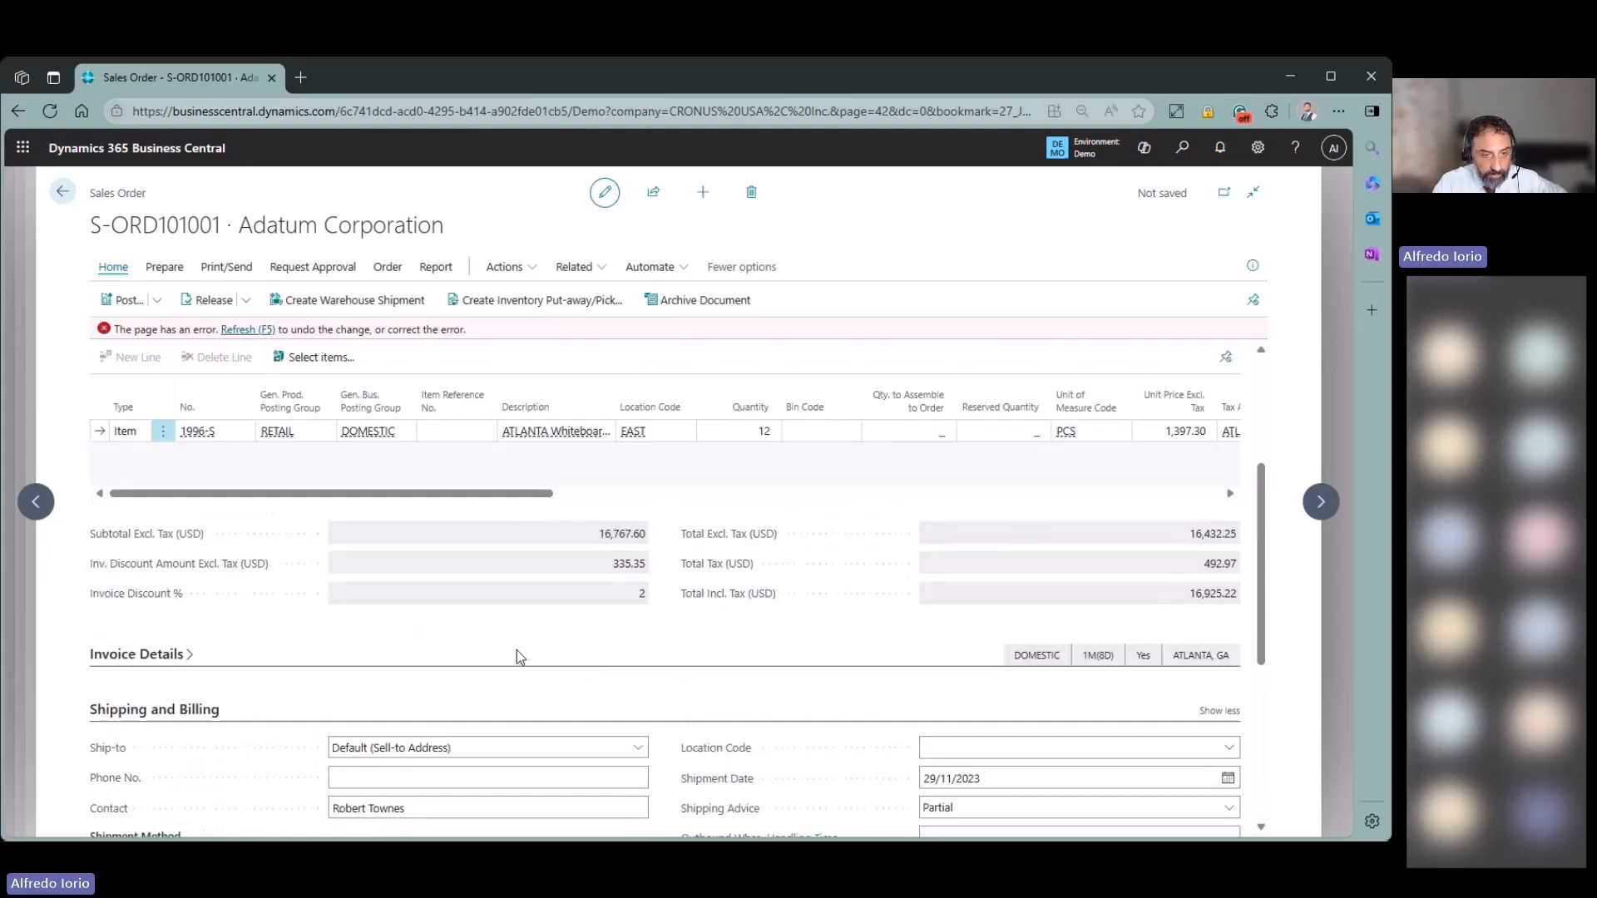
pyautogui.scroll(1, 516, 656)
pyautogui.scroll(-3, 522, 590)
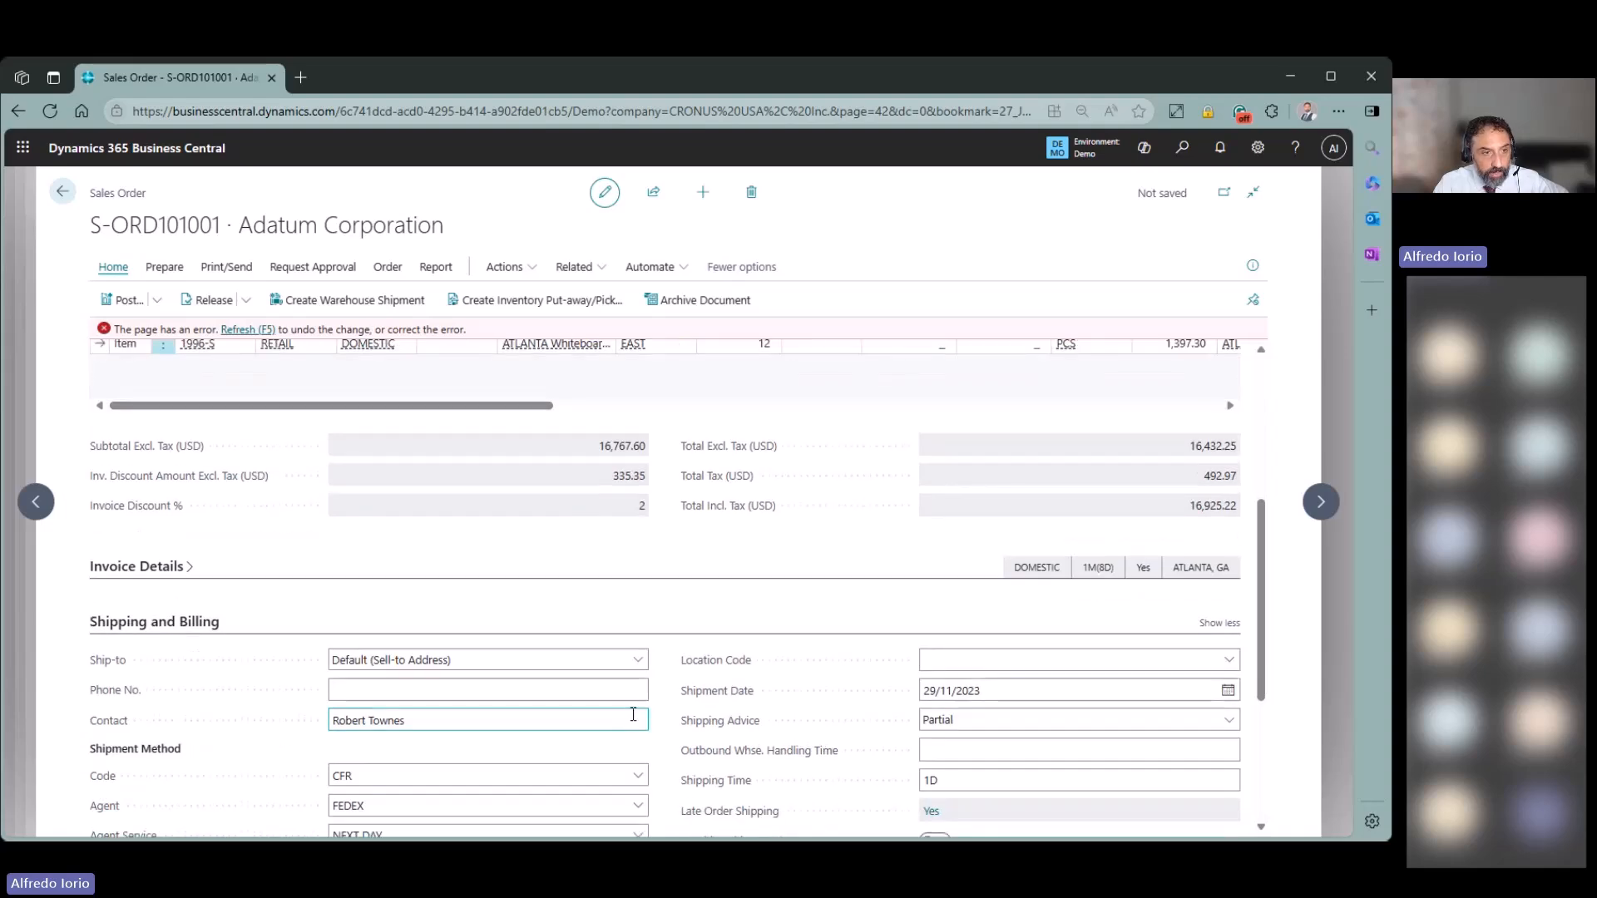
pyautogui.scroll(4, 529, 519)
pyautogui.scroll(-8, 686, 711)
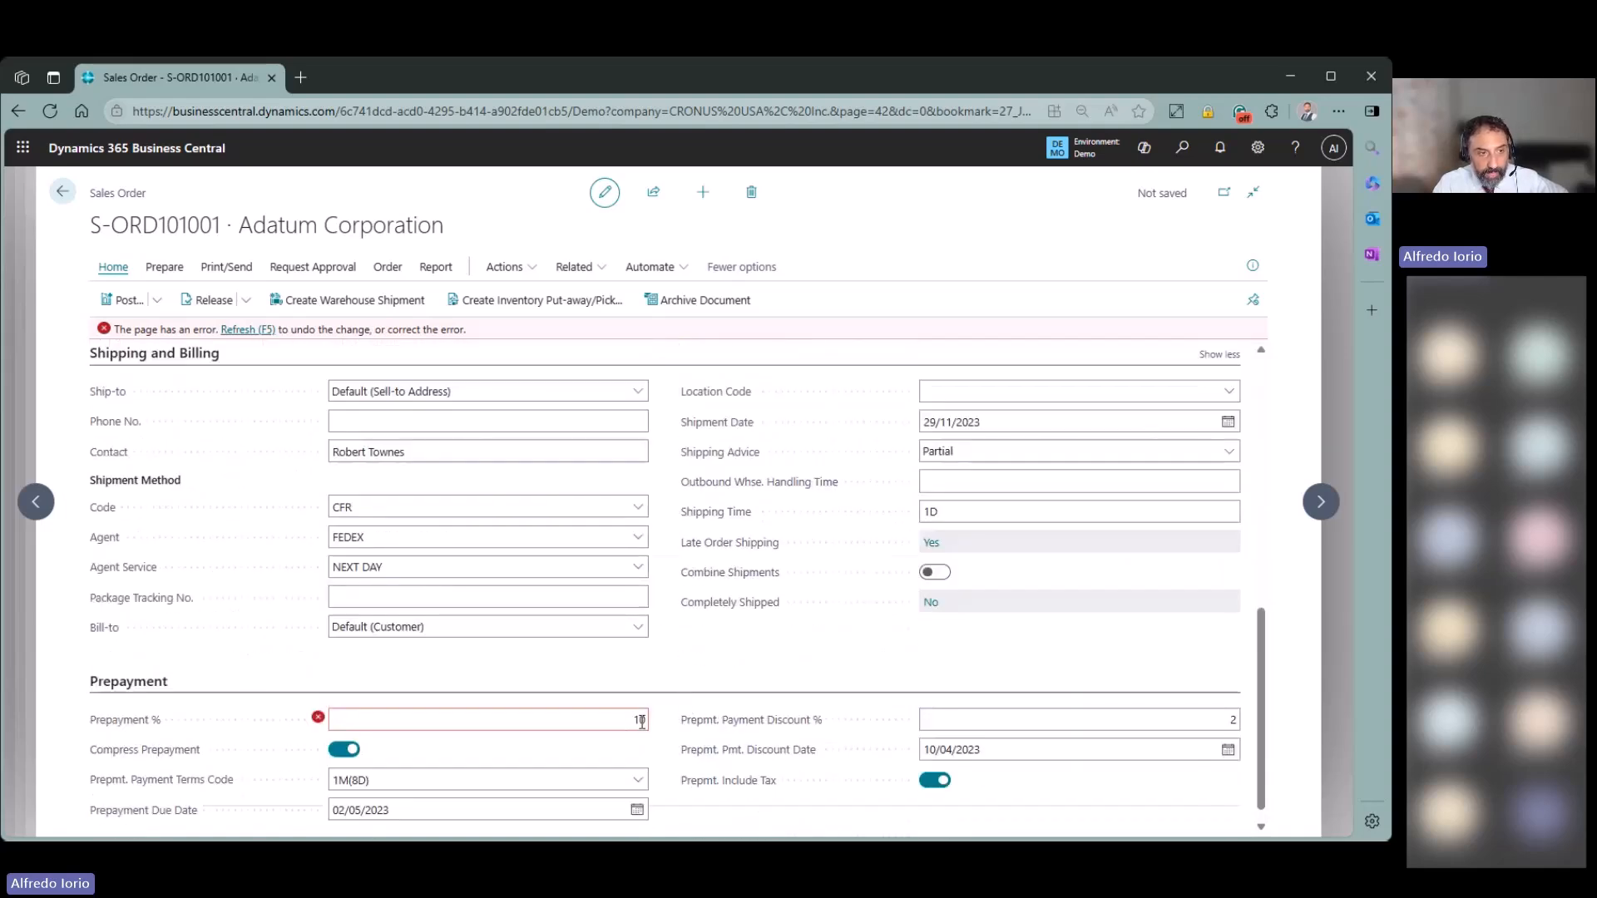
pyautogui.click(264, 333)
# Look through the prepayment invoice and credit memo posting actions of the sales order, and return to General Posting Setup.
pyautogui.click(526, 269)
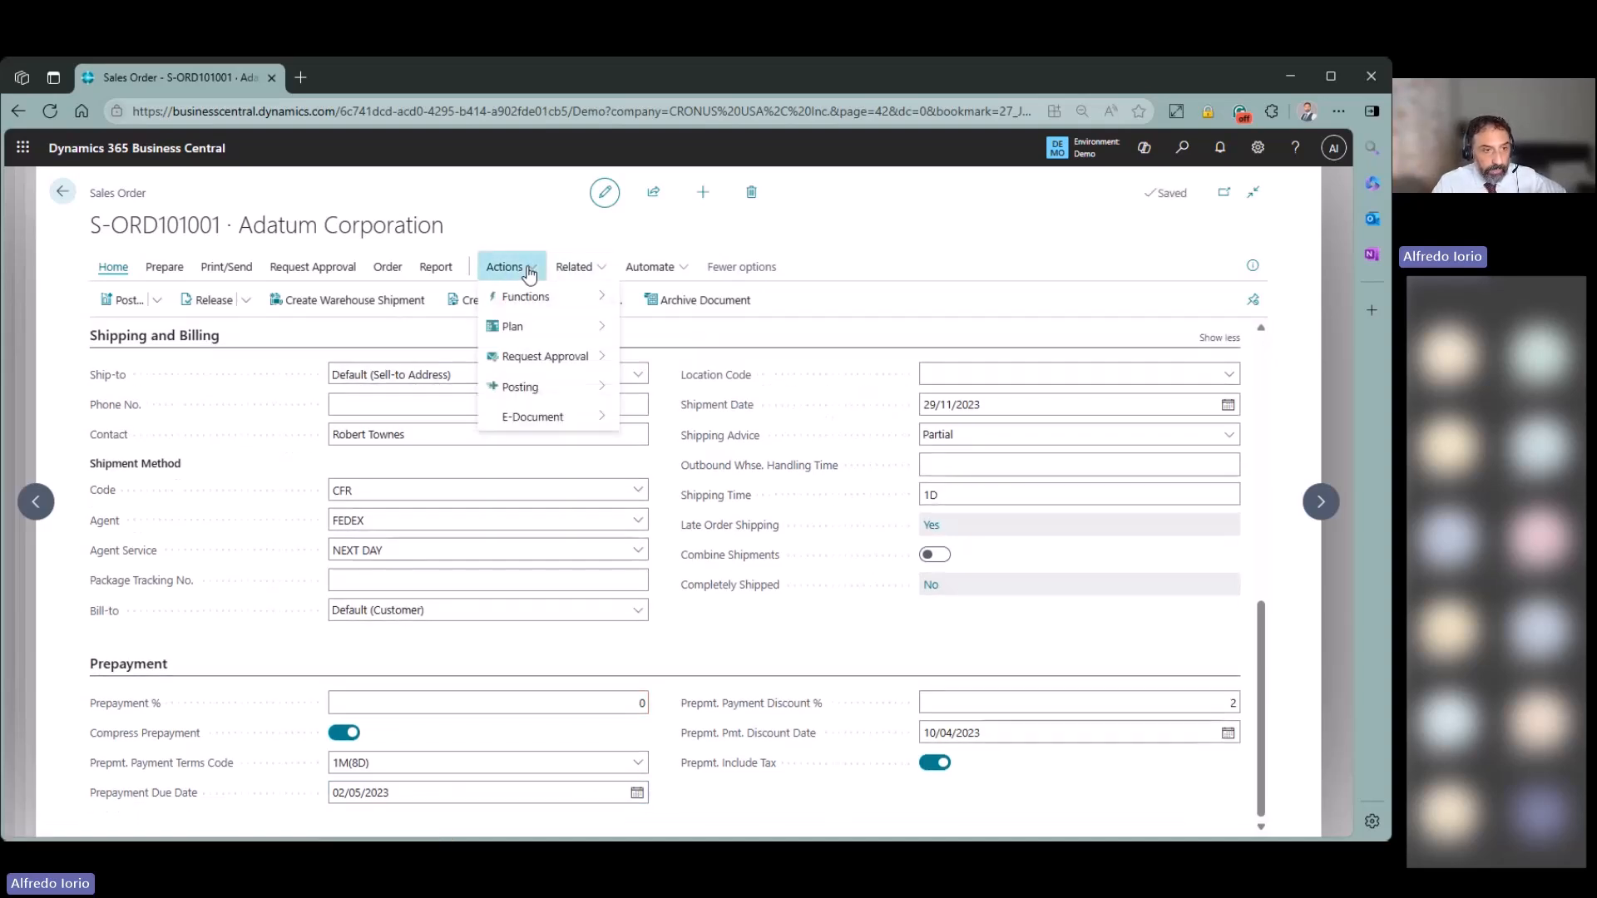
pyautogui.moveTo(582, 391)
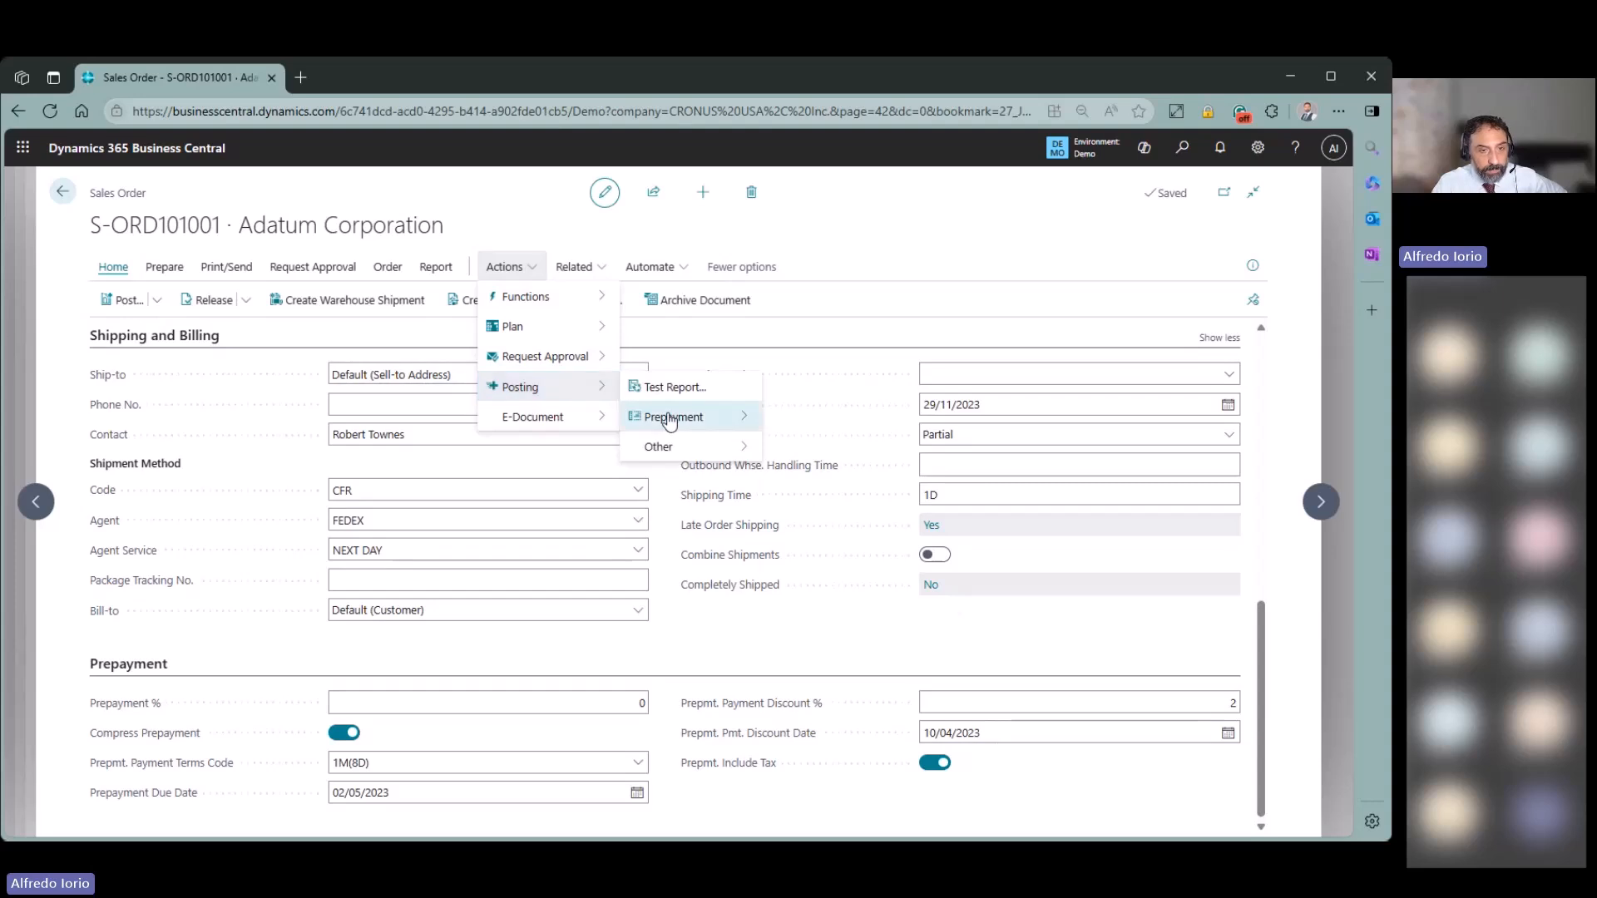
pyautogui.moveTo(670, 421)
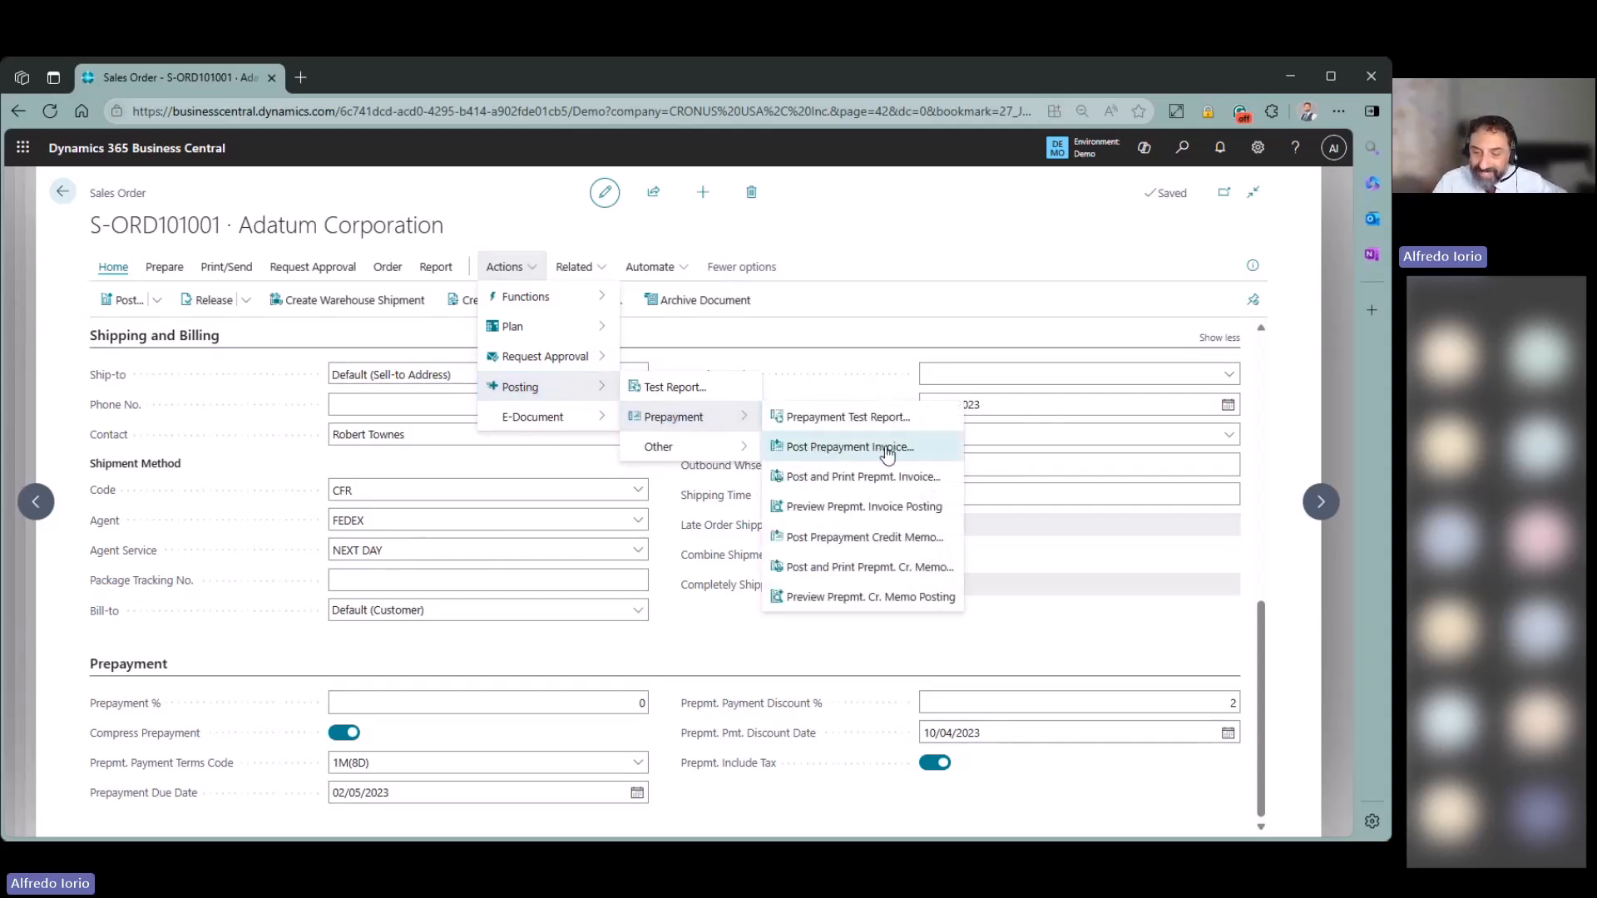
pyautogui.scroll(4, 790, 673)
pyautogui.scroll(1, 880, 604)
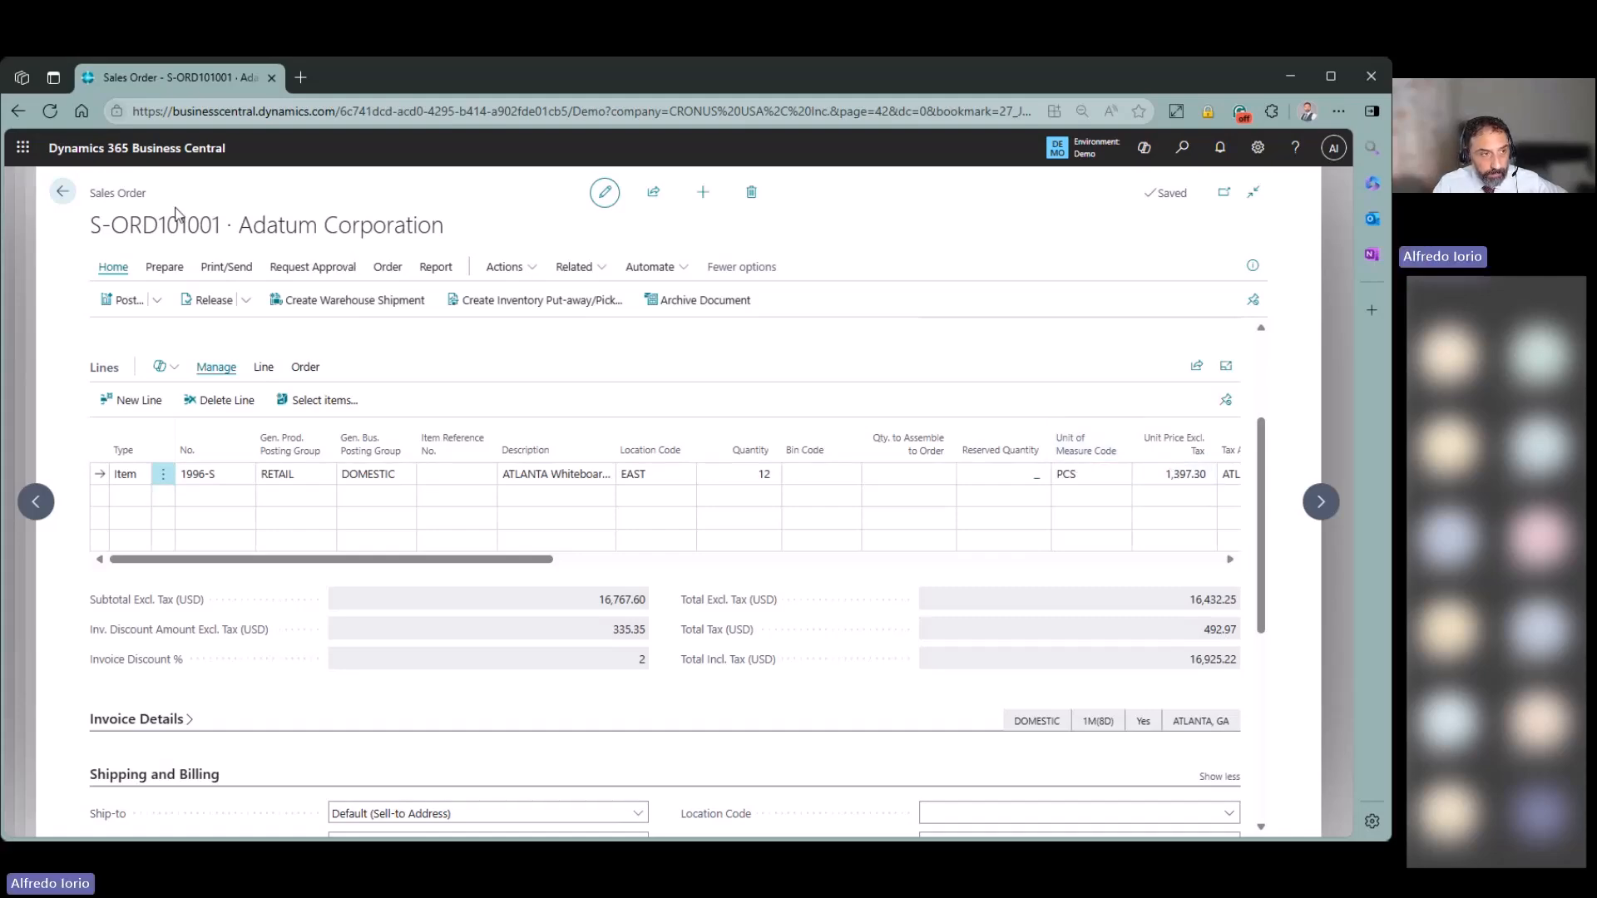
pyautogui.click(62, 198)
pyautogui.click(64, 201)
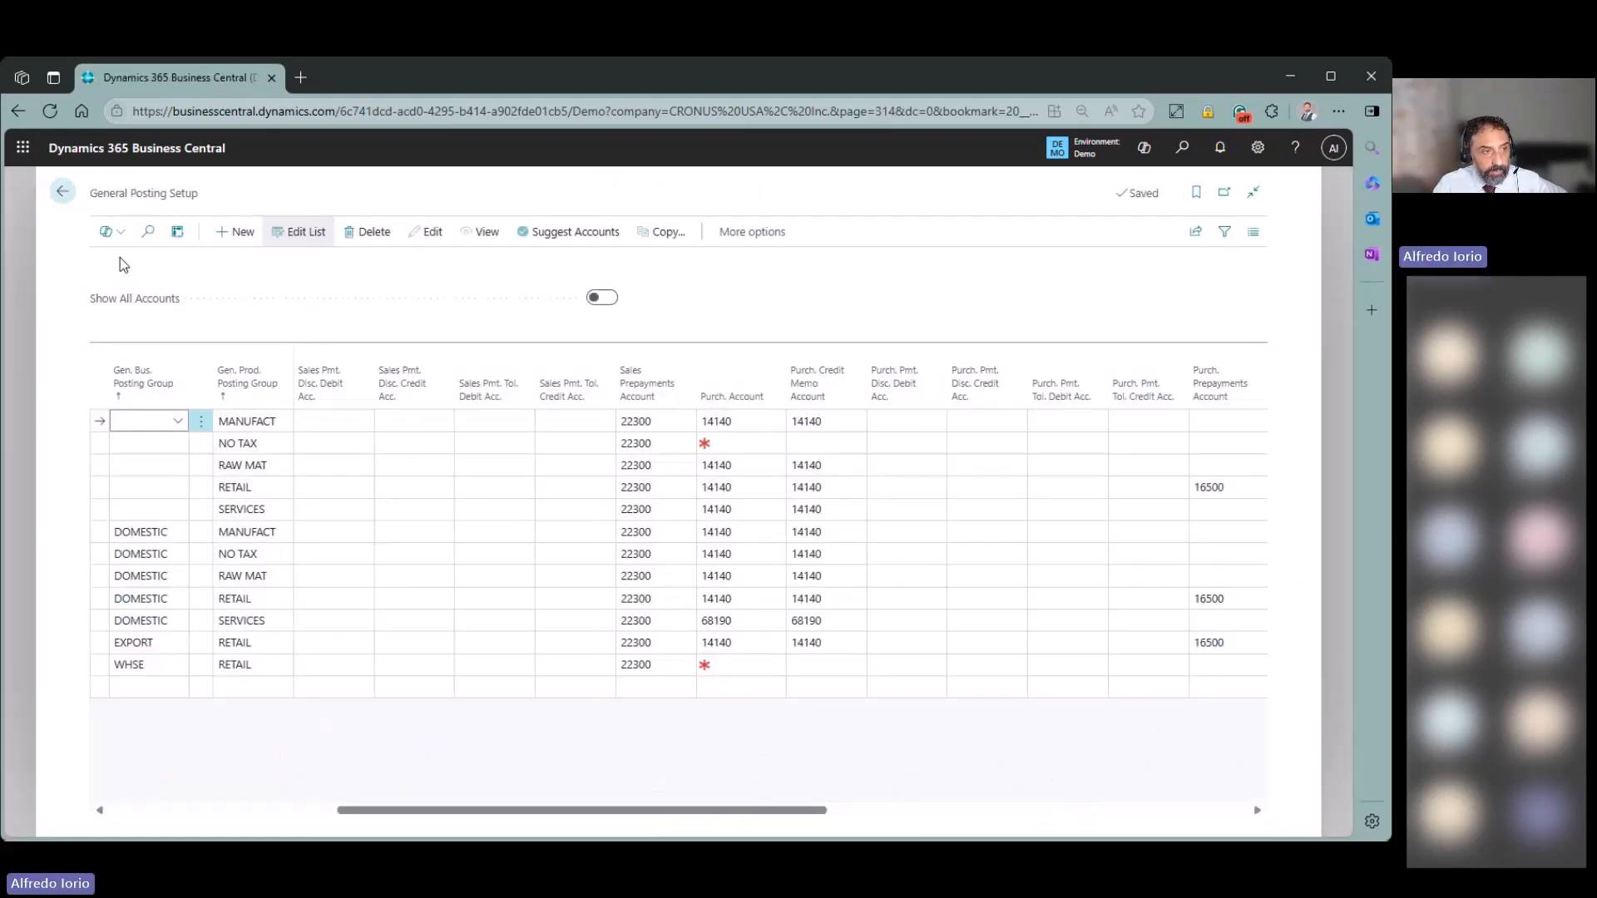
# Review the purchase and COGS account columns, and check the Purch. Account of the DOMESTIC / RETAIL combination.
pyautogui.moveTo(800, 812); pyautogui.dragTo(793, 799)
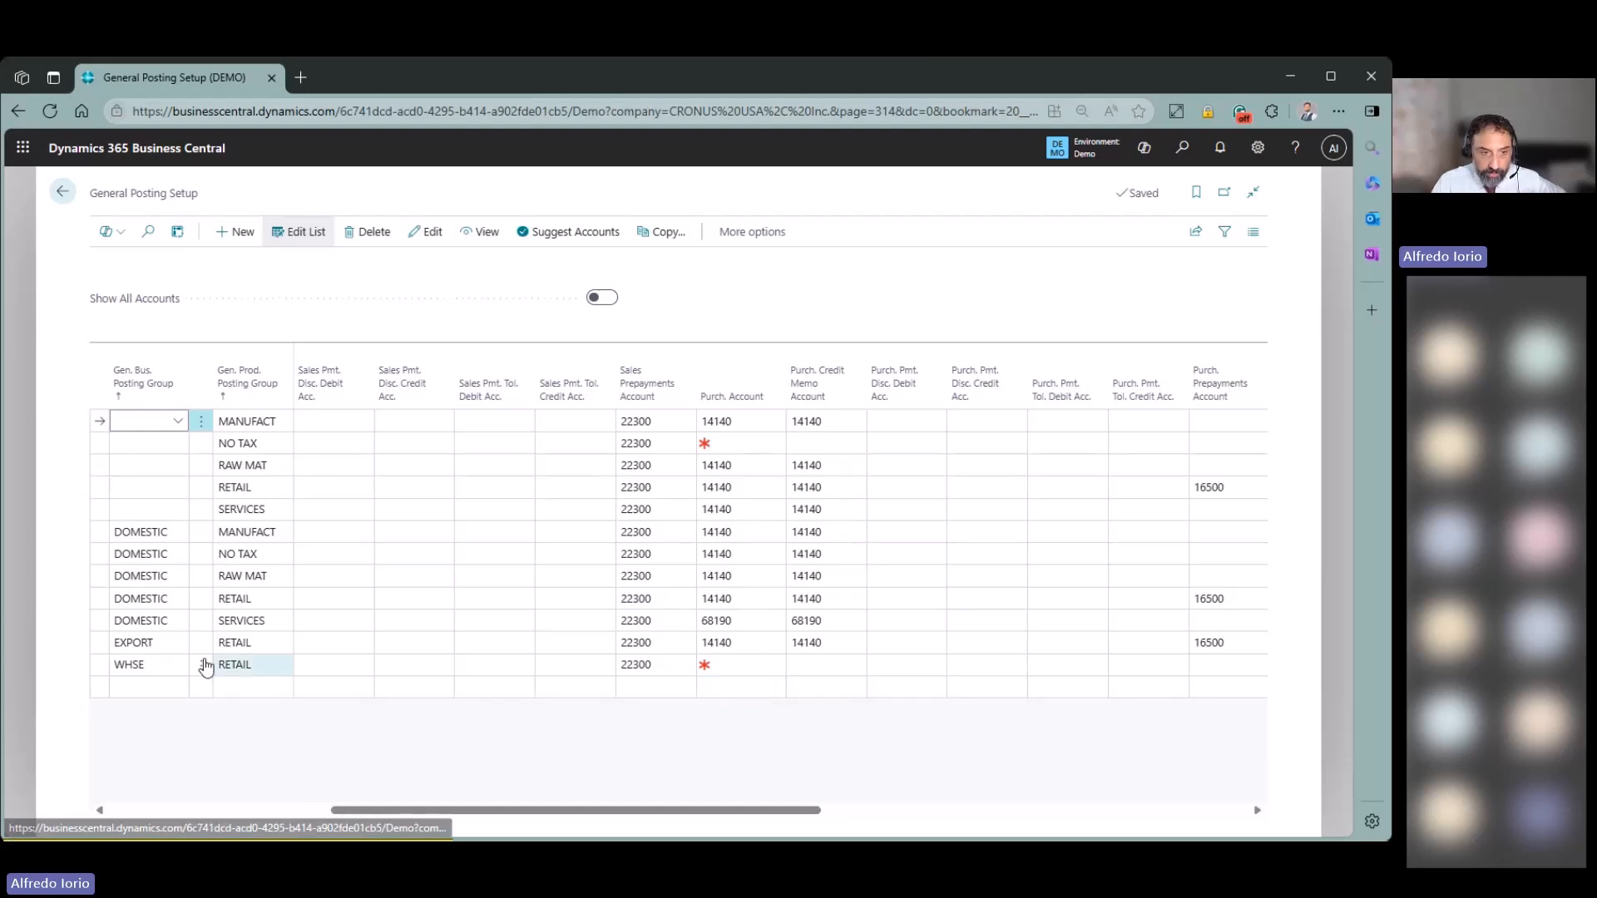
pyautogui.moveTo(817, 811); pyautogui.dragTo(948, 820)
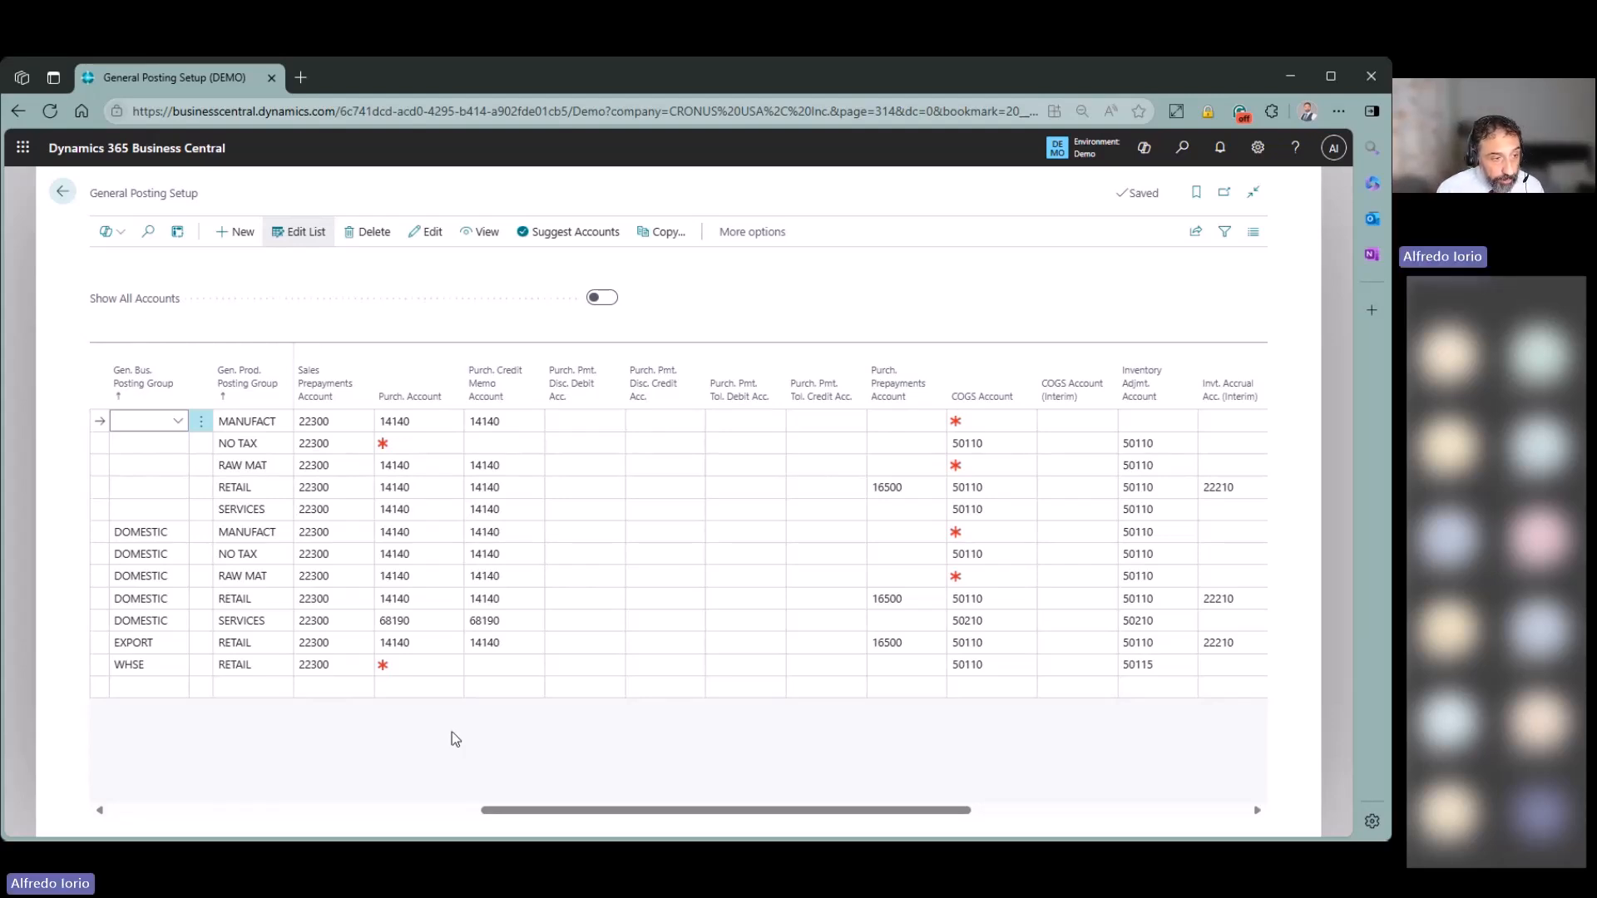
pyautogui.click(100, 533)
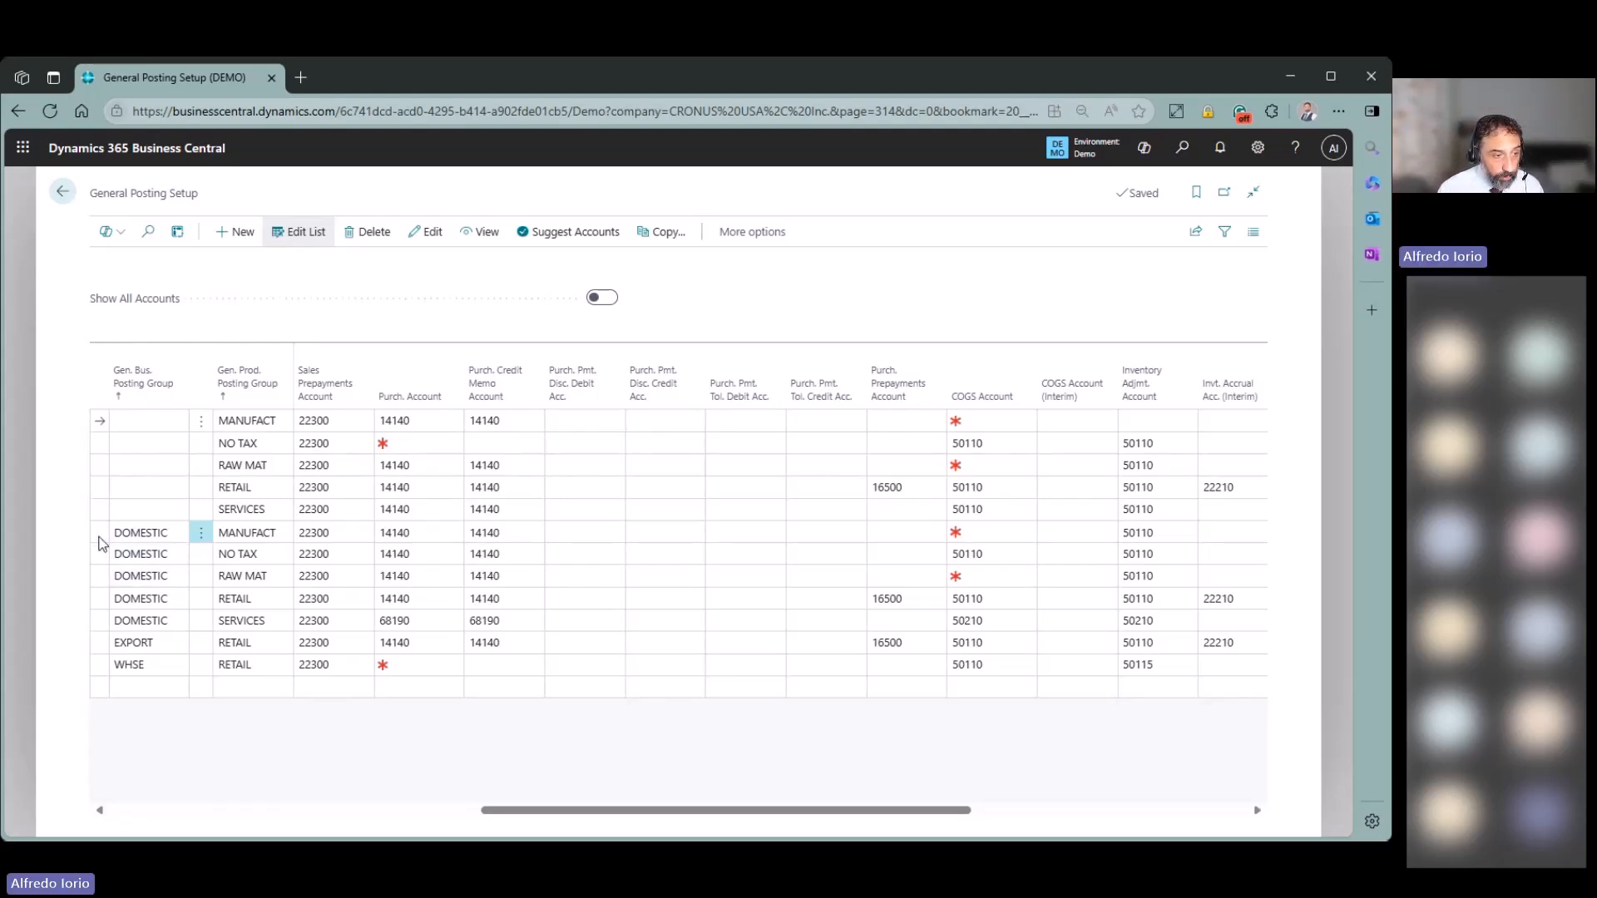
pyautogui.click(102, 598)
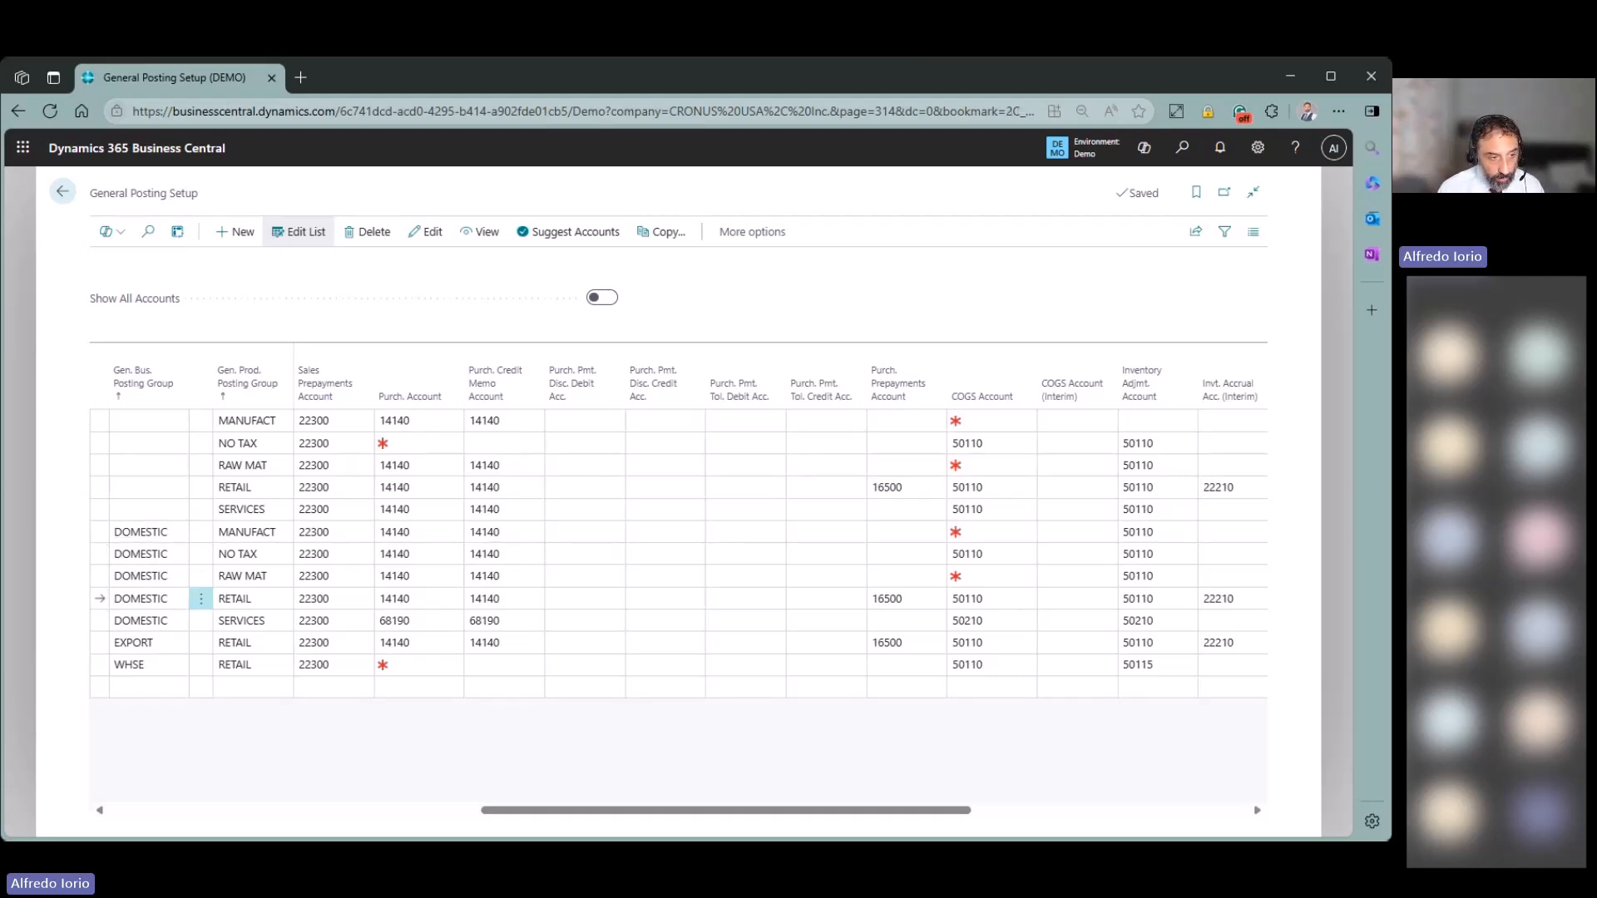
pyautogui.click(171, 603)
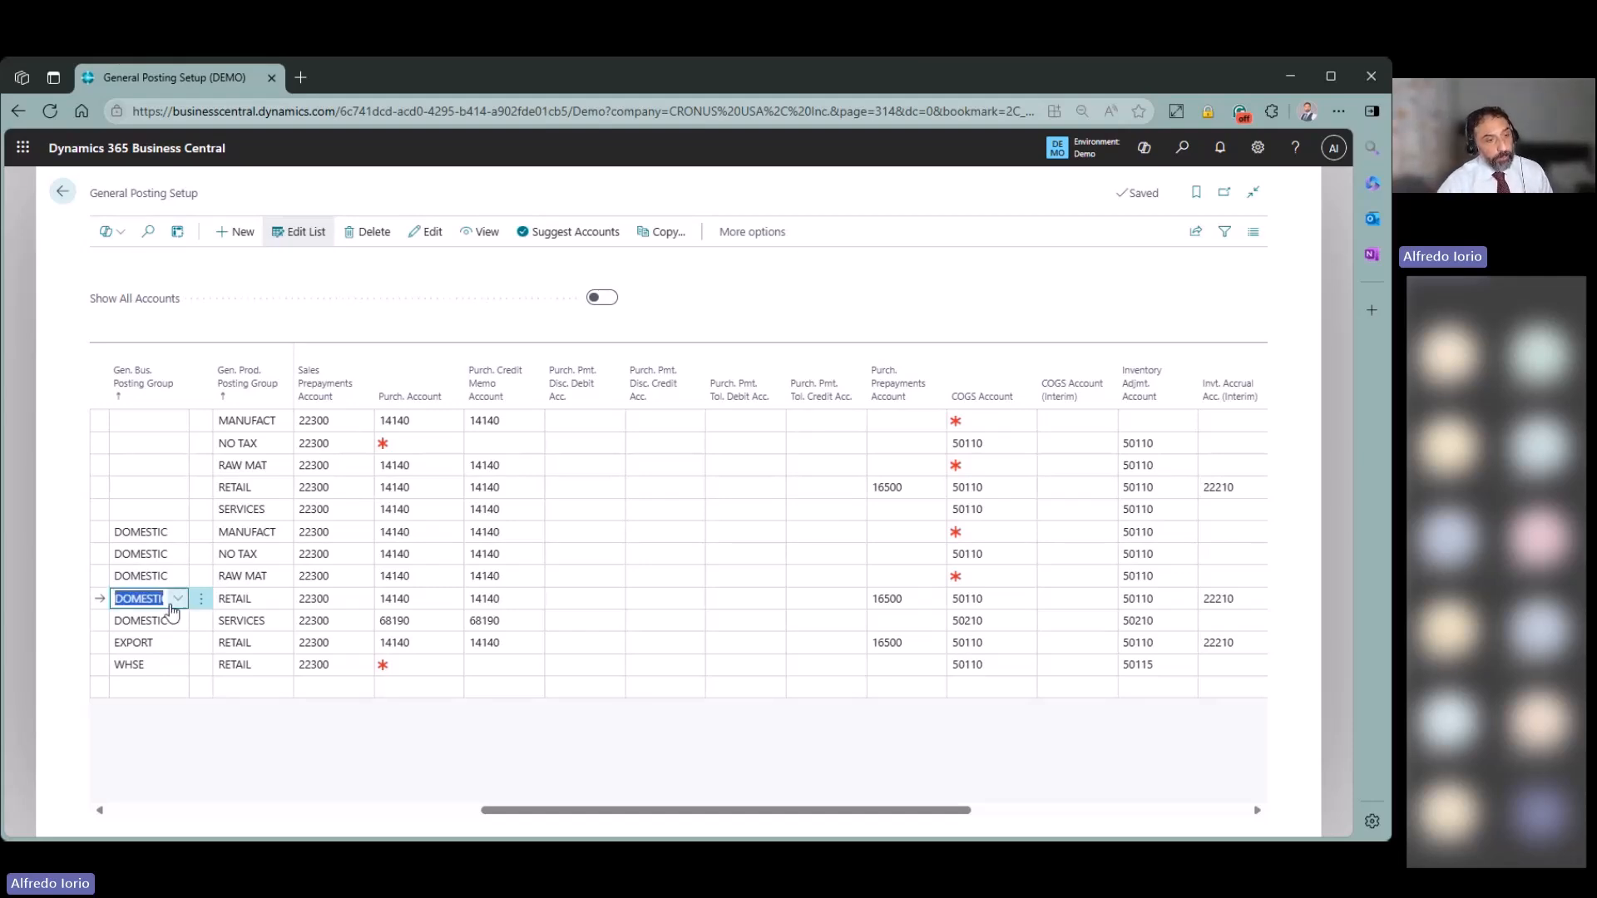
pyautogui.click(259, 604)
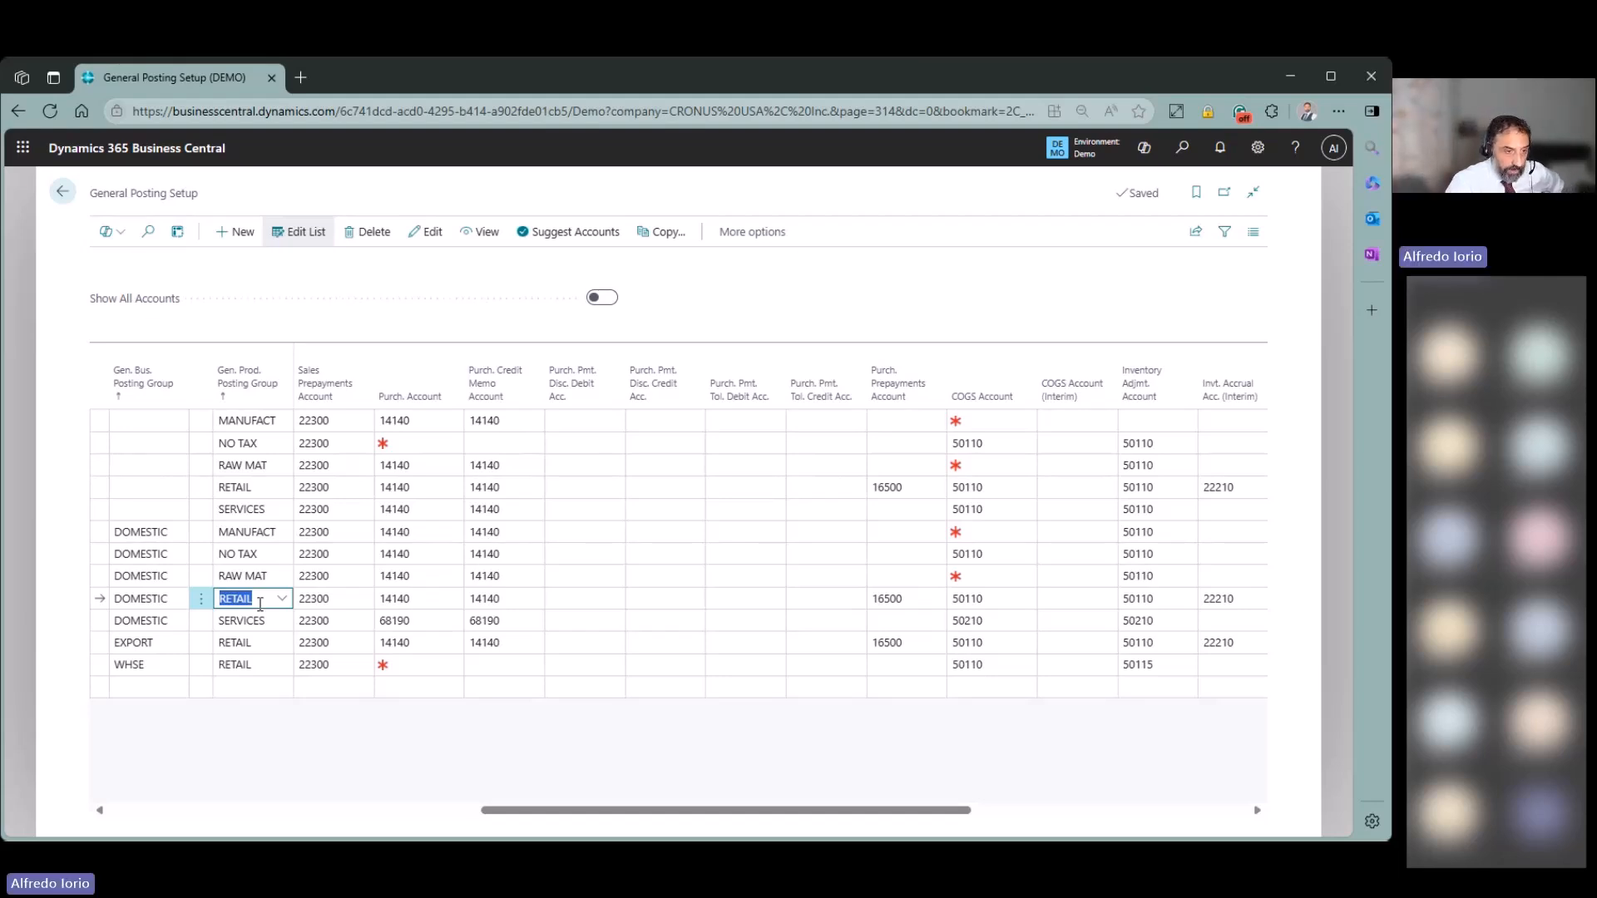
pyautogui.click(441, 776)
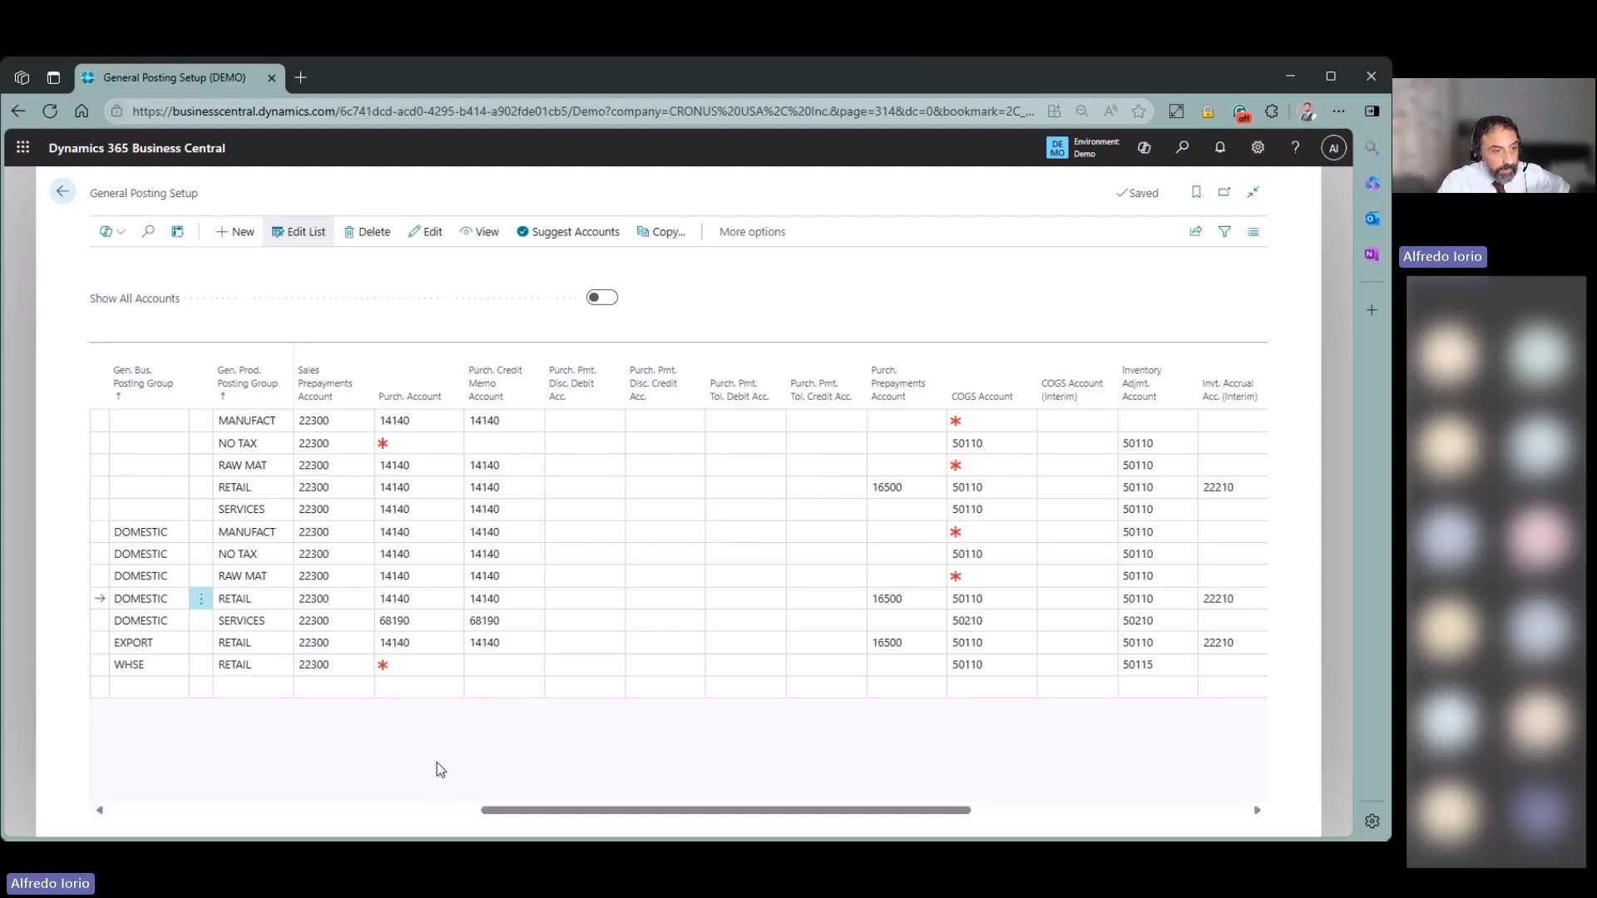
pyautogui.click(413, 599)
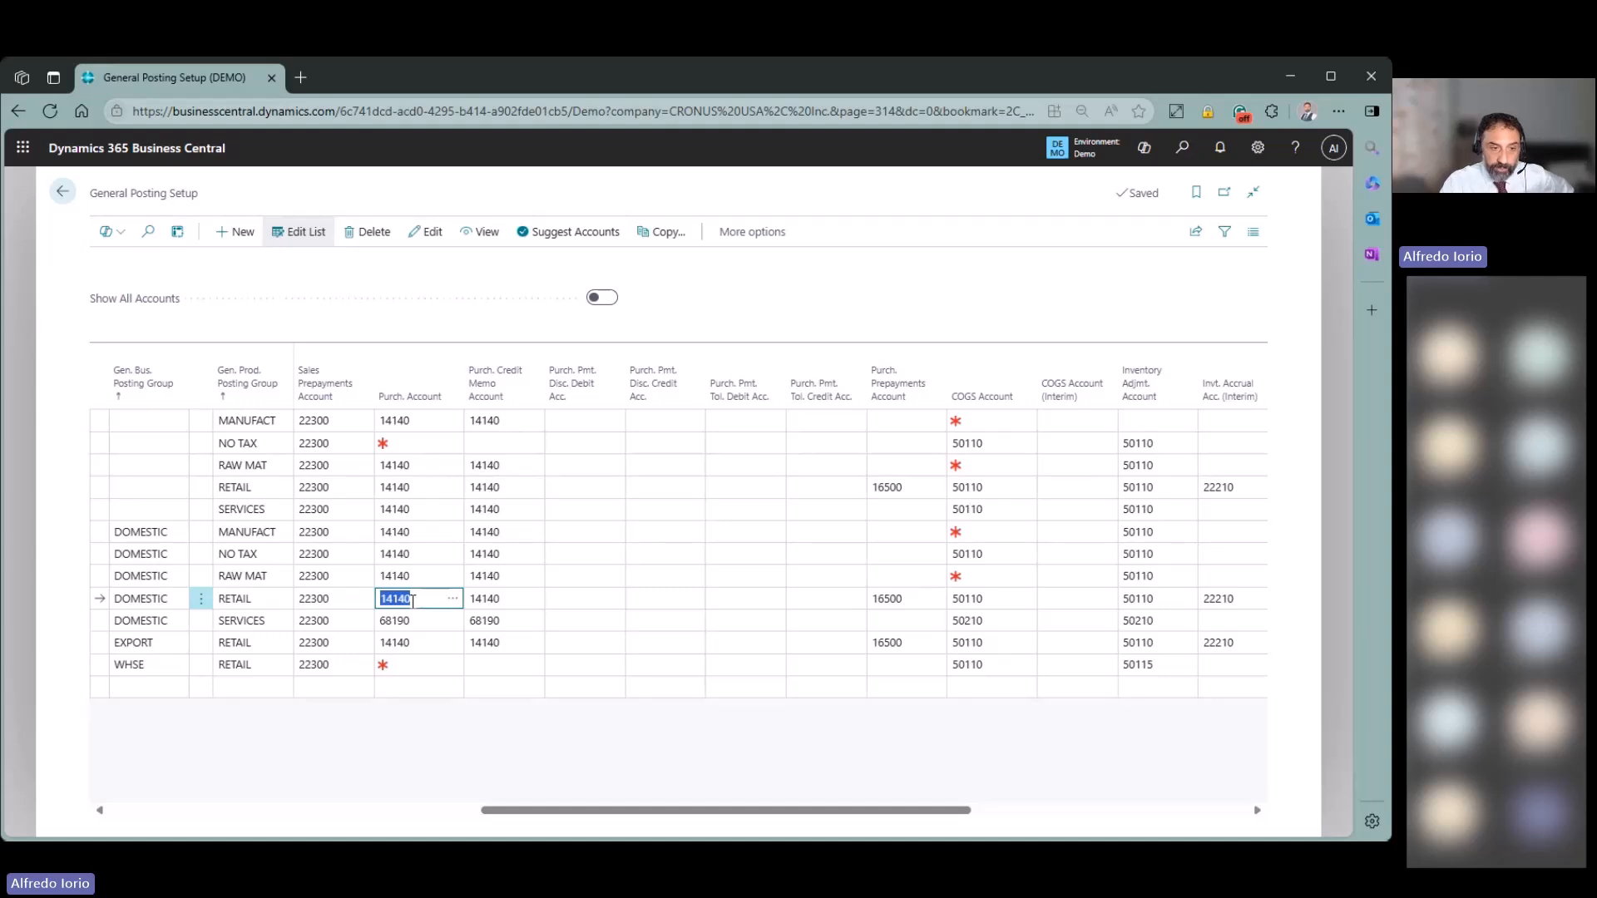
# Compare the Direct Cost Applied Account and Overhead Applied Account of the DOMESTIC / RETAIL combination.
pyautogui.moveTo(586, 812); pyautogui.dragTo(733, 836)
pyautogui.click(839, 598)
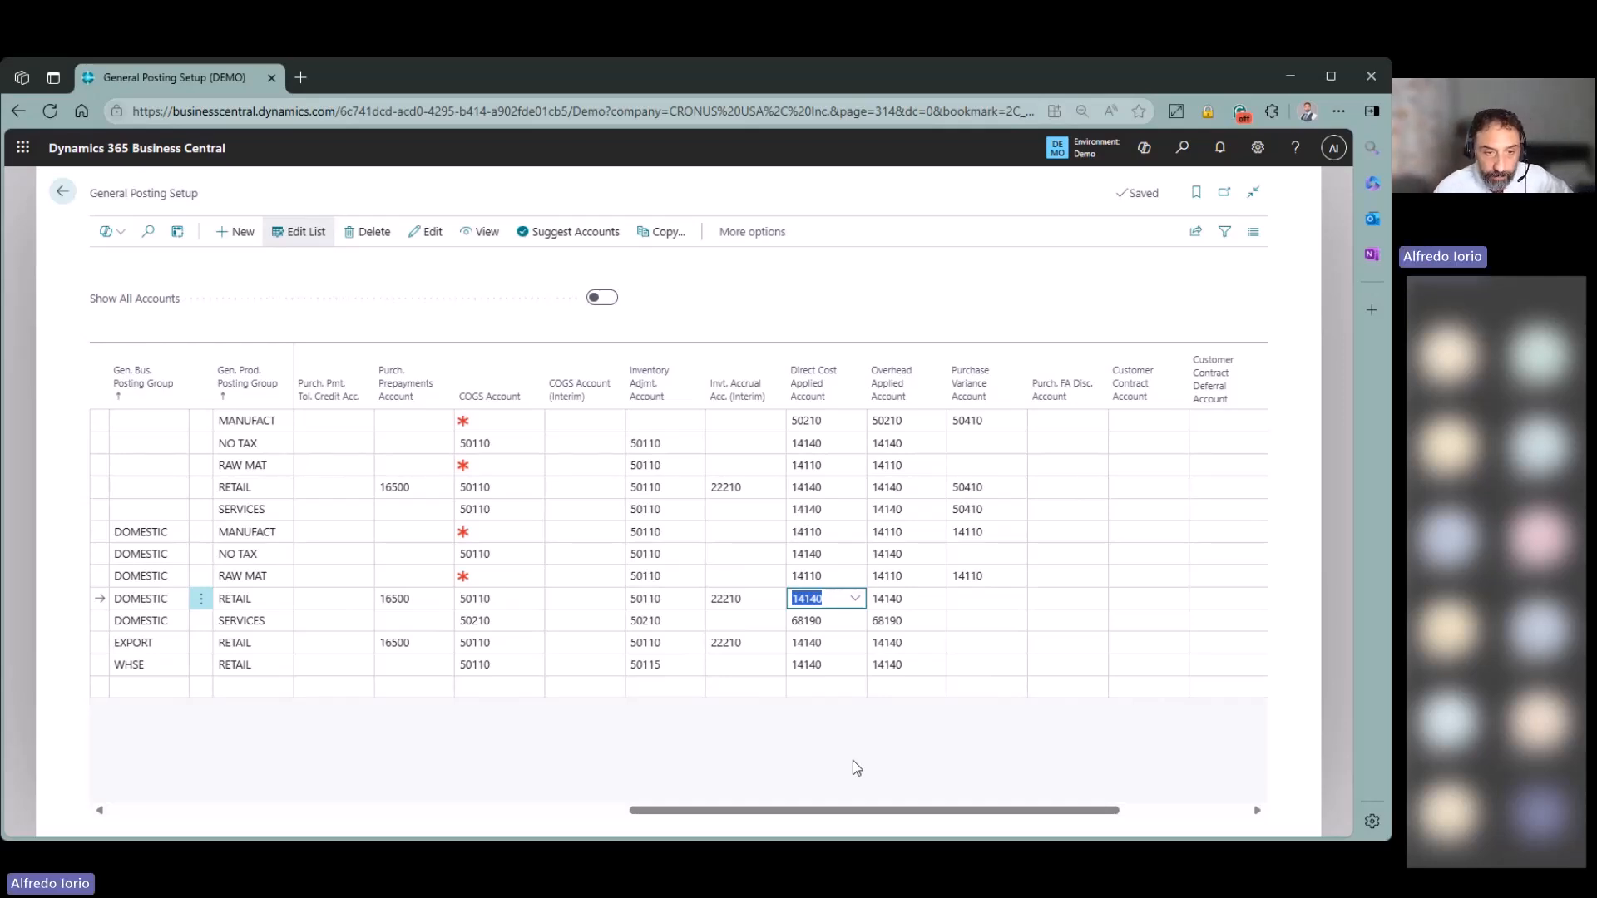
pyautogui.click(904, 600)
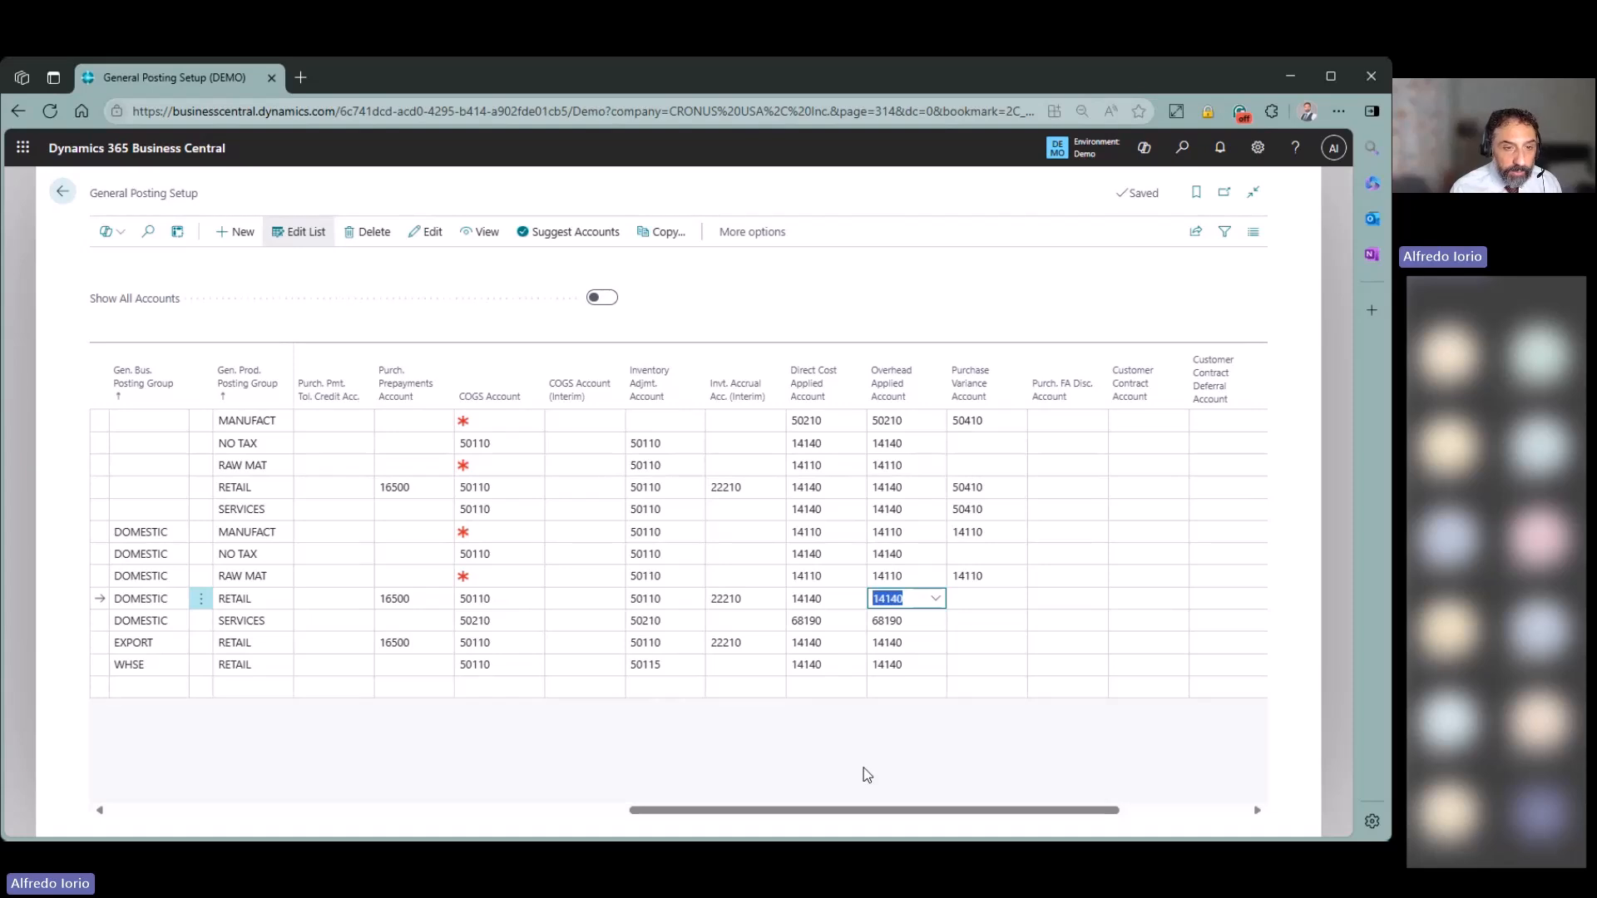
pyautogui.hotkey('shift', 'Tab')
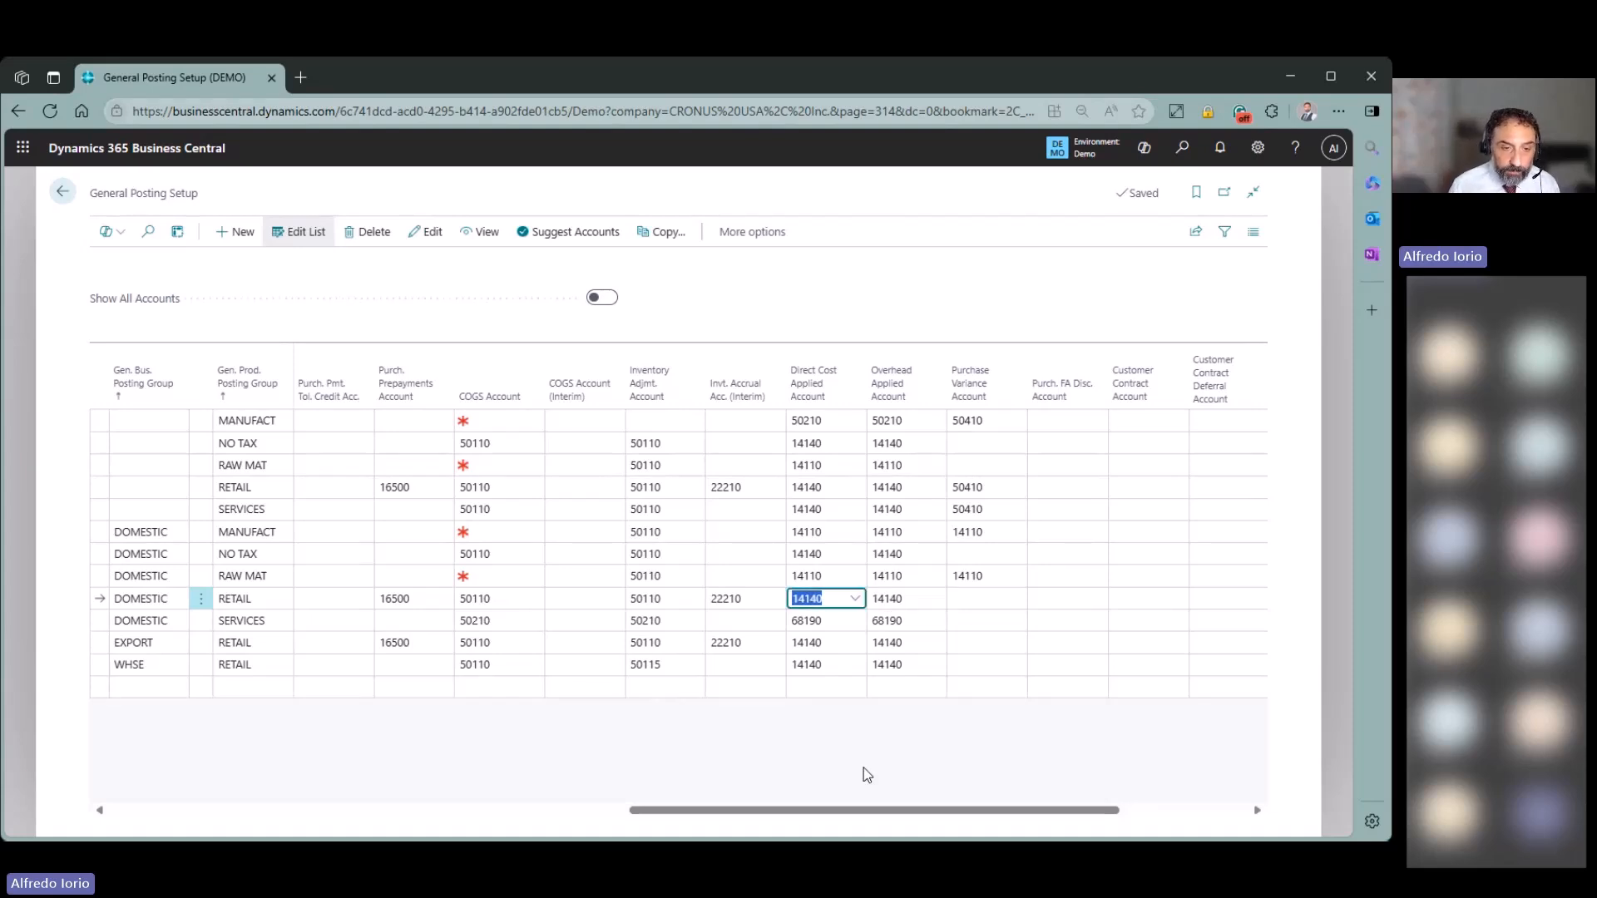
pyautogui.press('Tab')
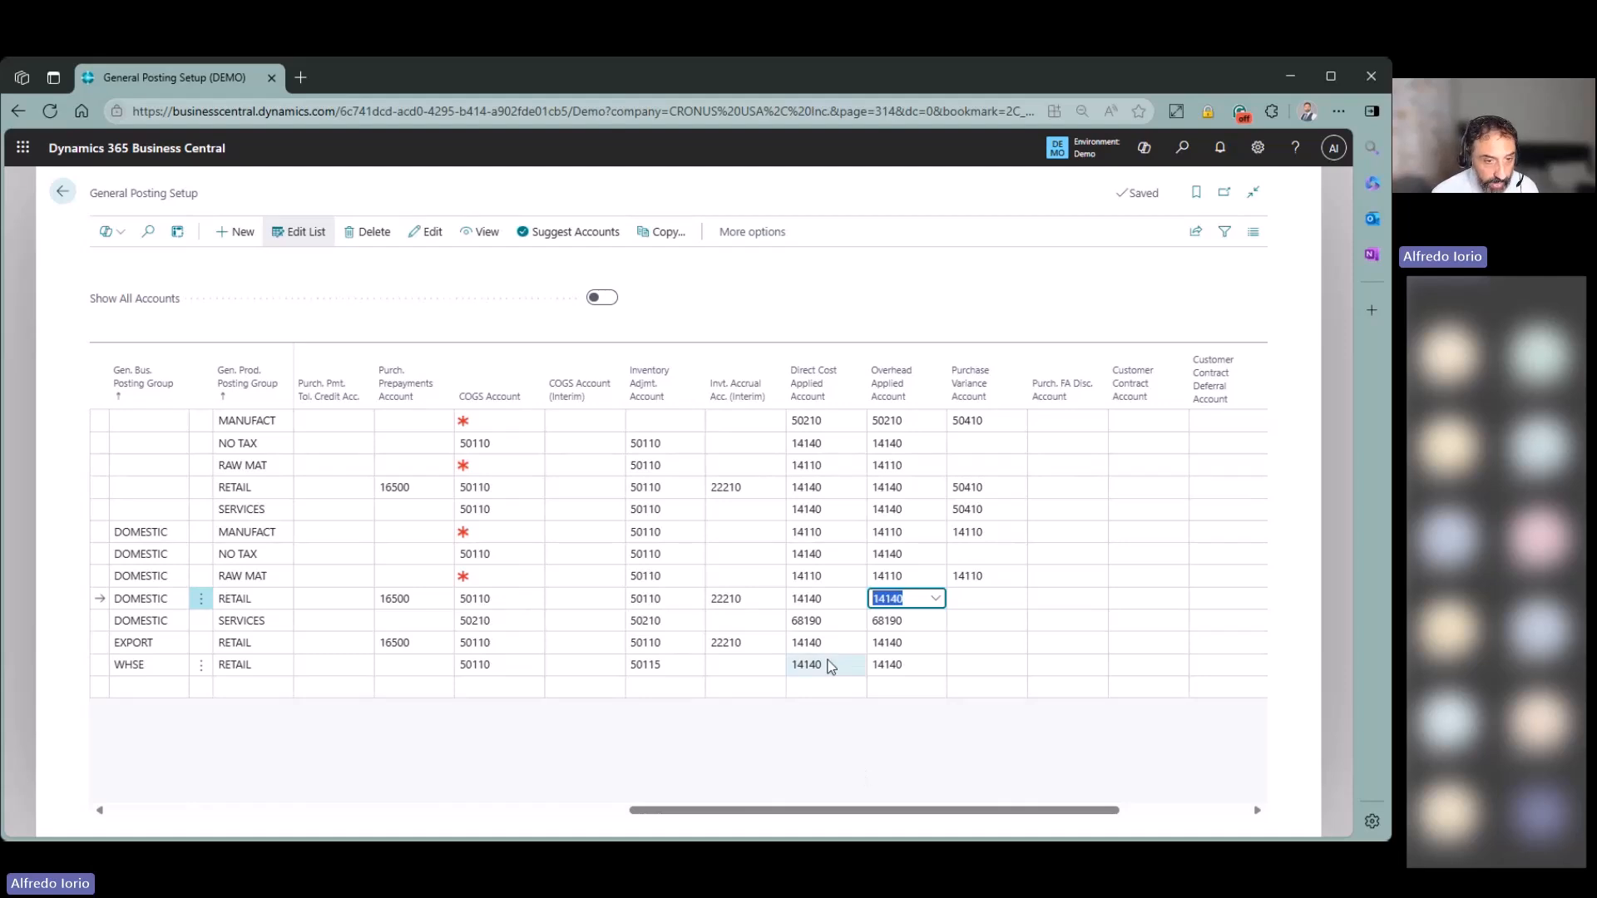
# Look up the name and Income/Balance type of the DOMESTIC / RETAIL Direct Cost Applied Account, keeping the current account.
pyautogui.click(856, 599)
pyautogui.click(856, 600)
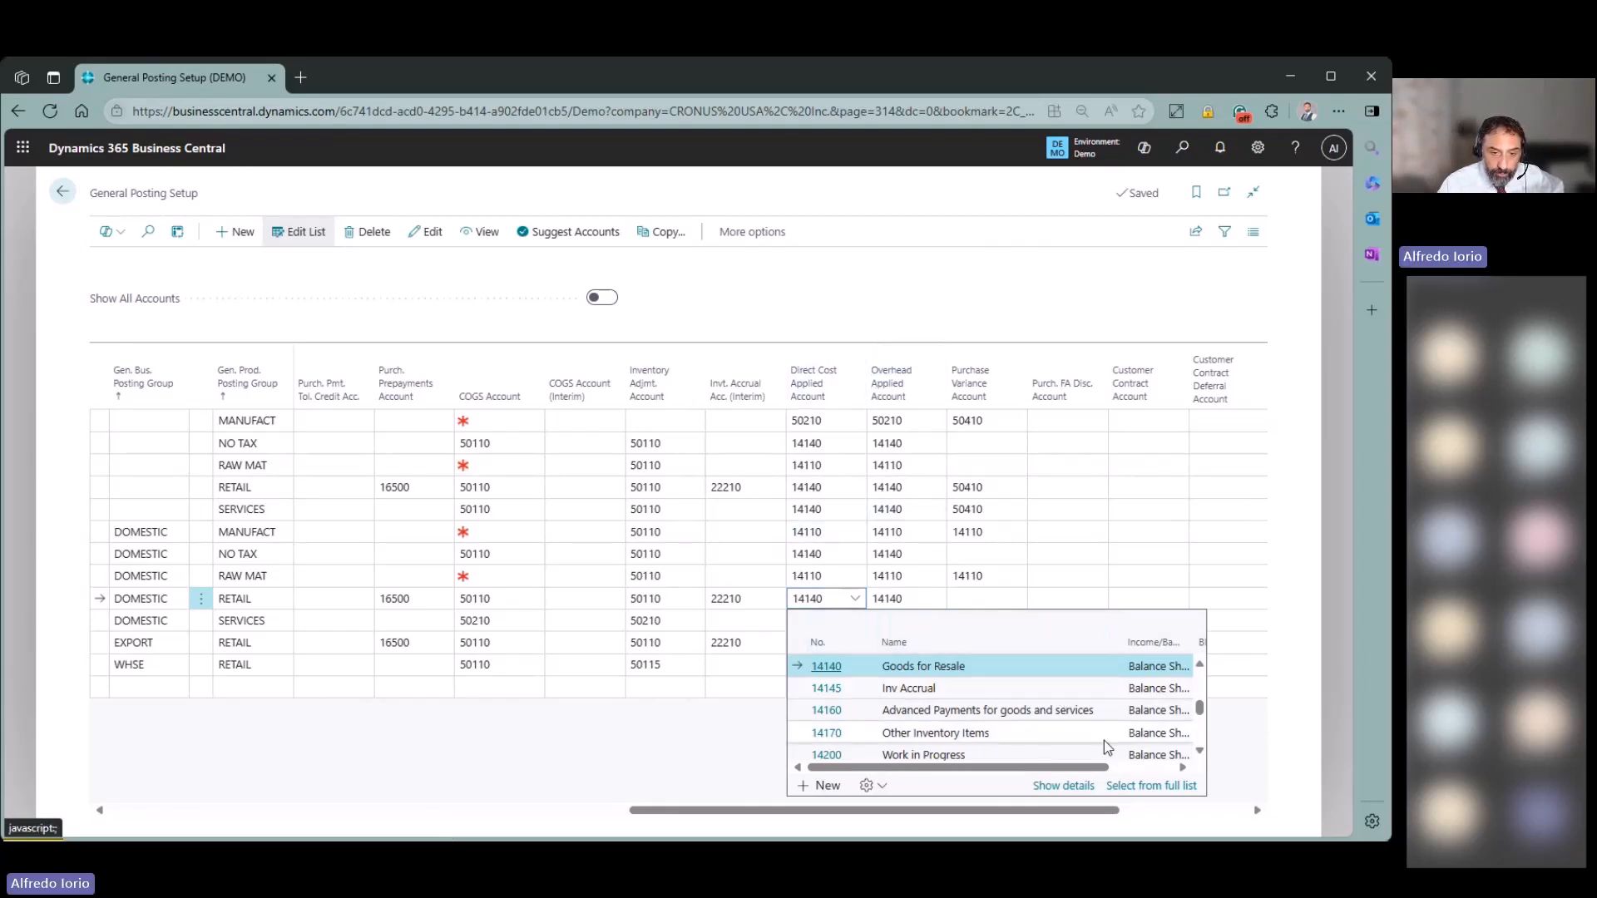
pyautogui.moveTo(1100, 767); pyautogui.dragTo(1152, 771)
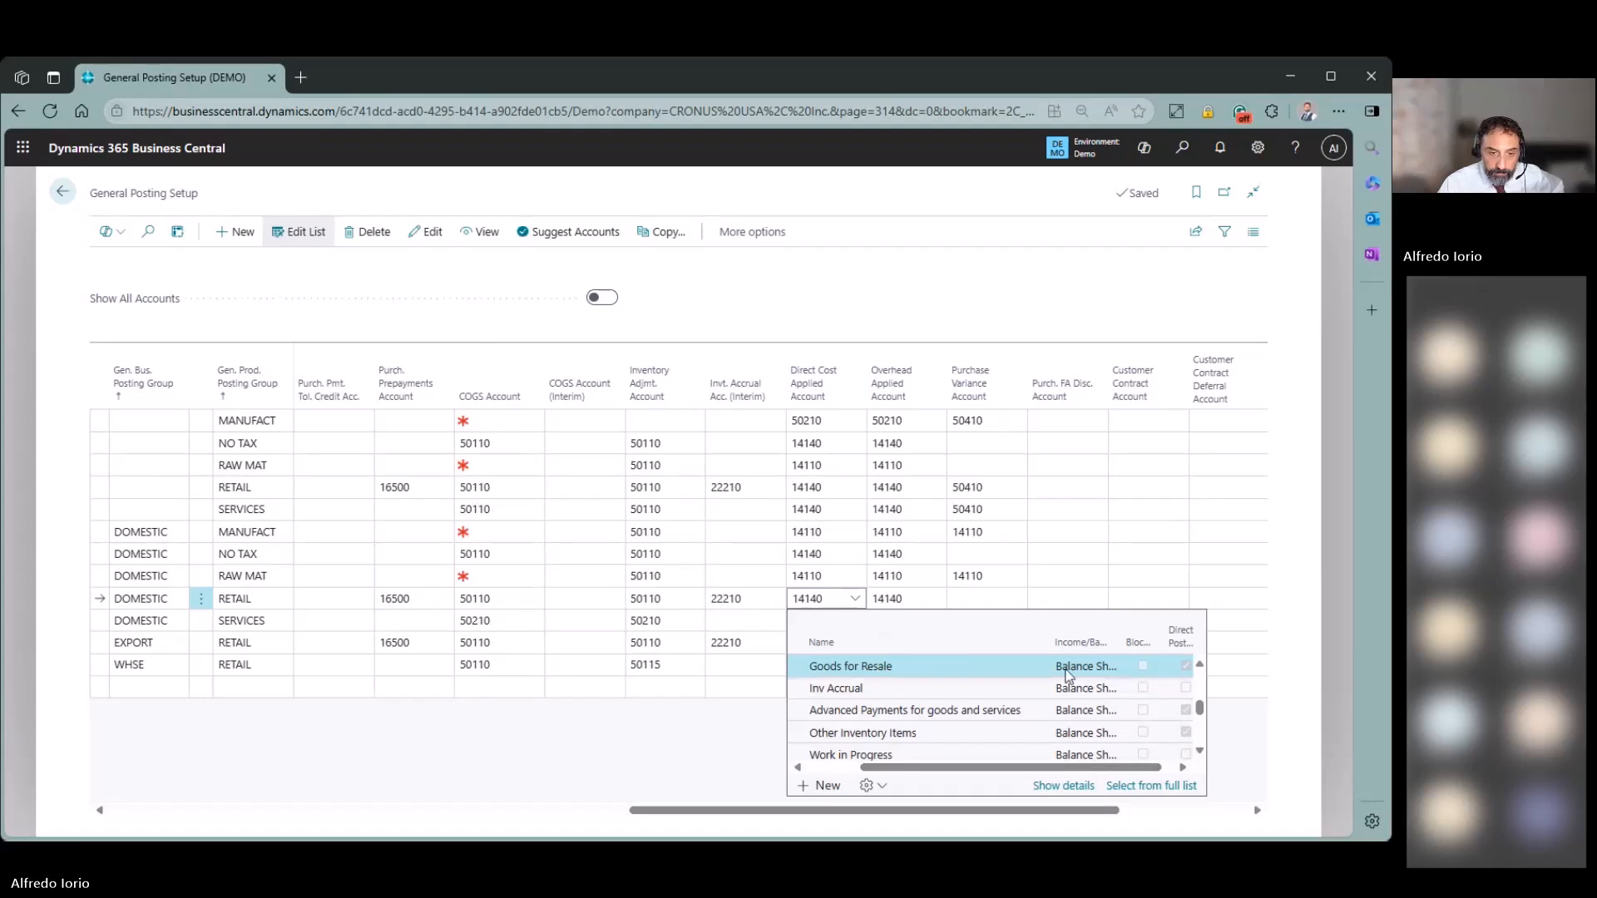
pyautogui.click(674, 729)
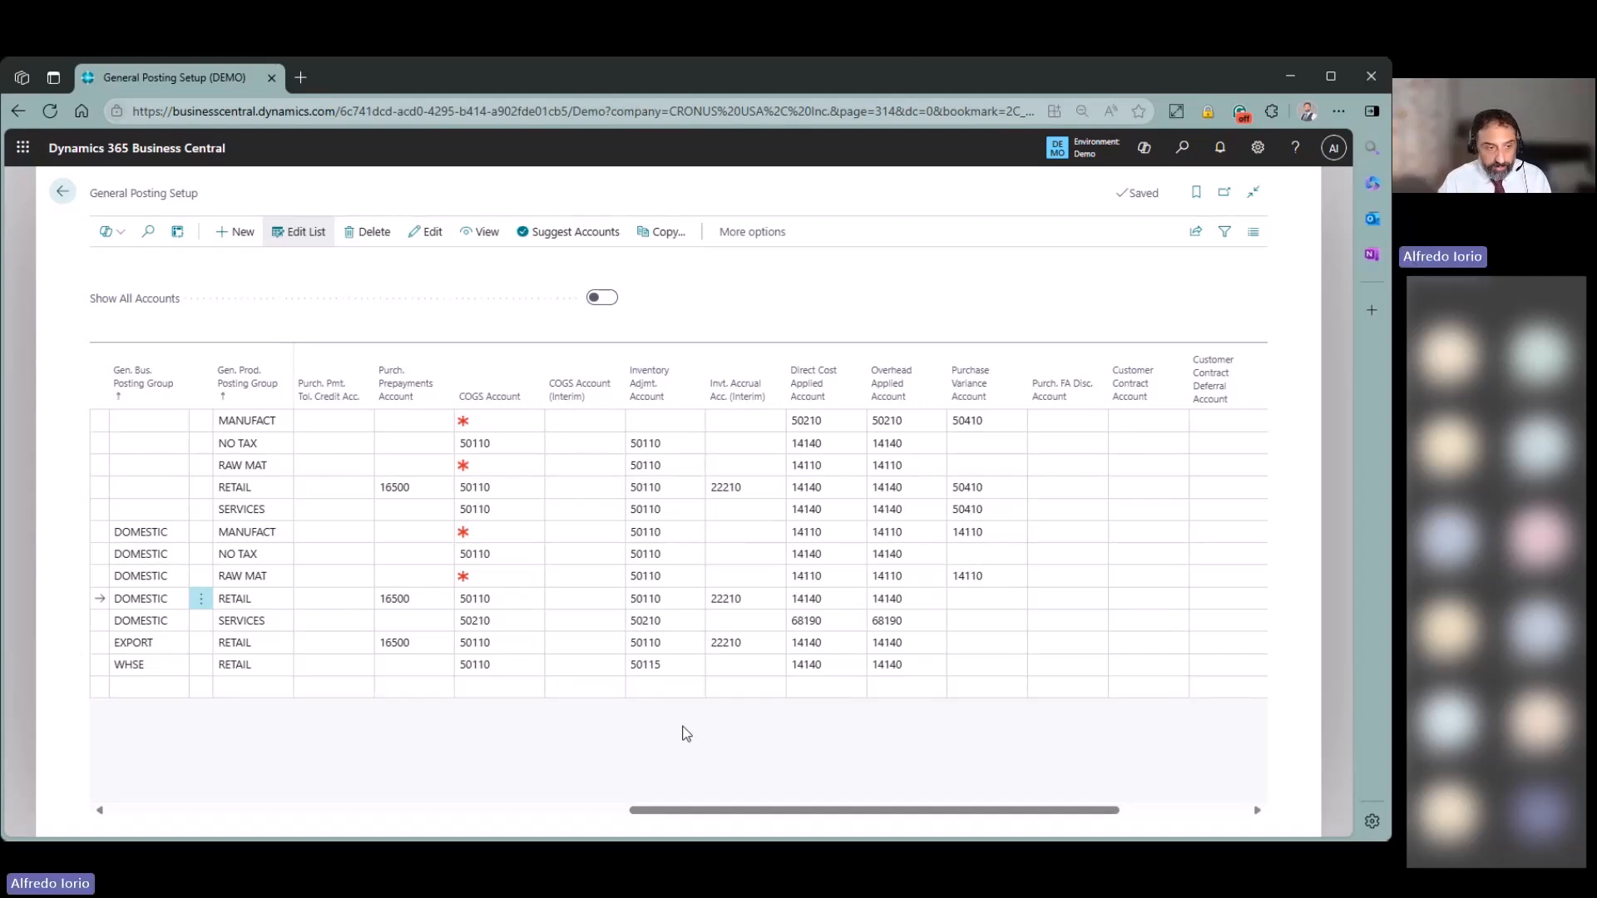
pyautogui.click(835, 600)
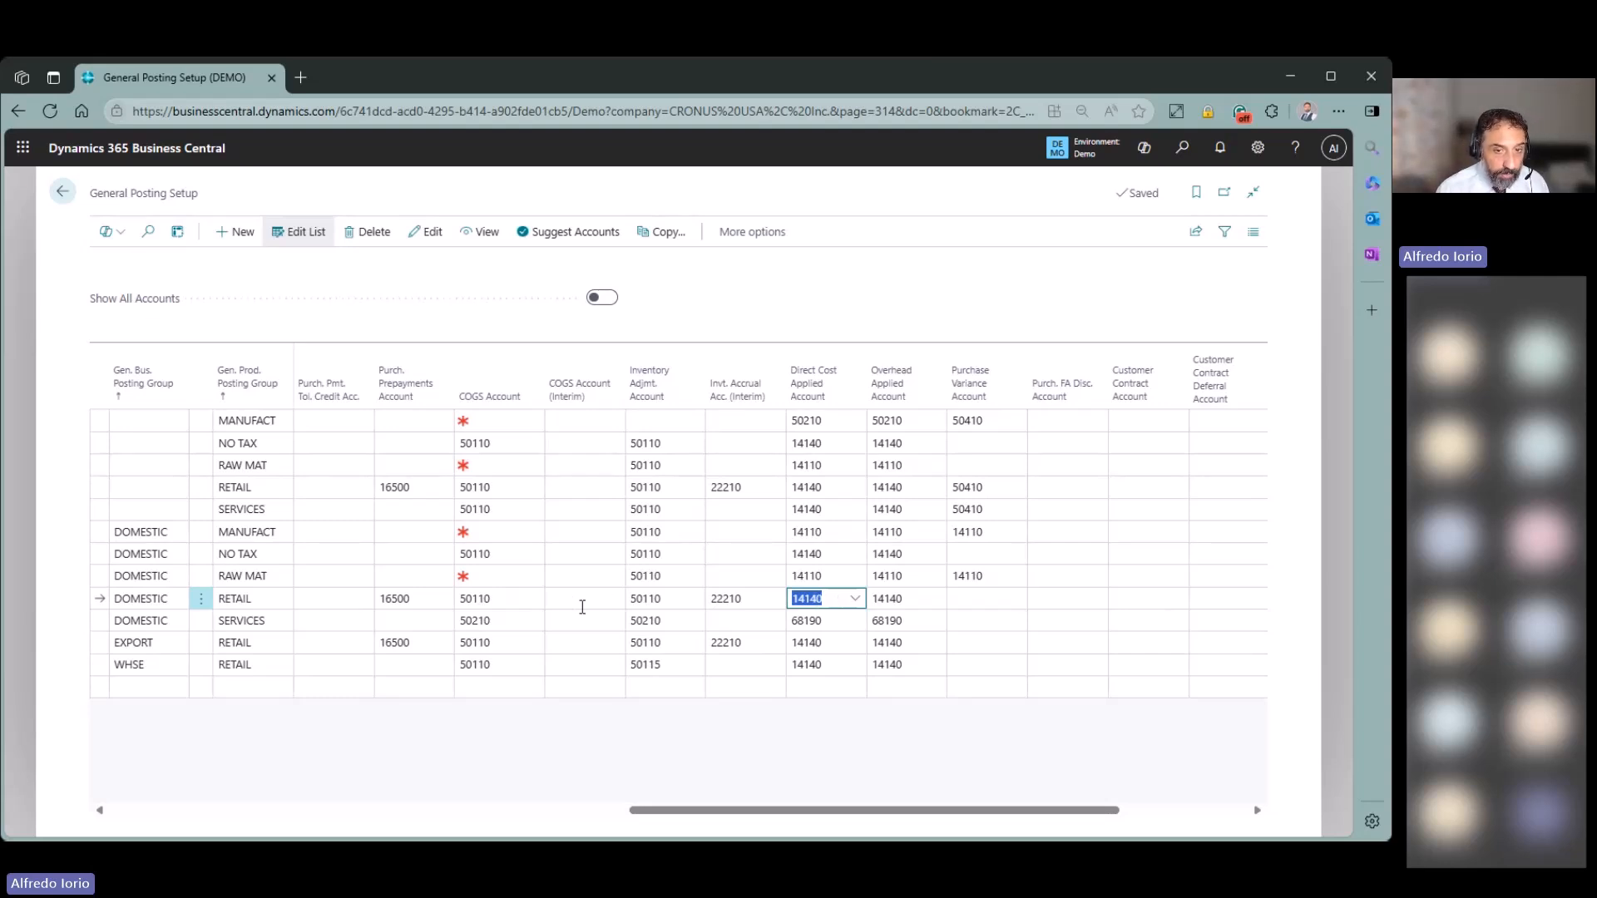
# Examine the COGS, COGS (Interim), Inventory Adjmt. and Invt. Accrual (Interim) accounts of the DOMESTIC / RETAIL combination.
pyautogui.moveTo(862, 812); pyautogui.dragTo(802, 811)
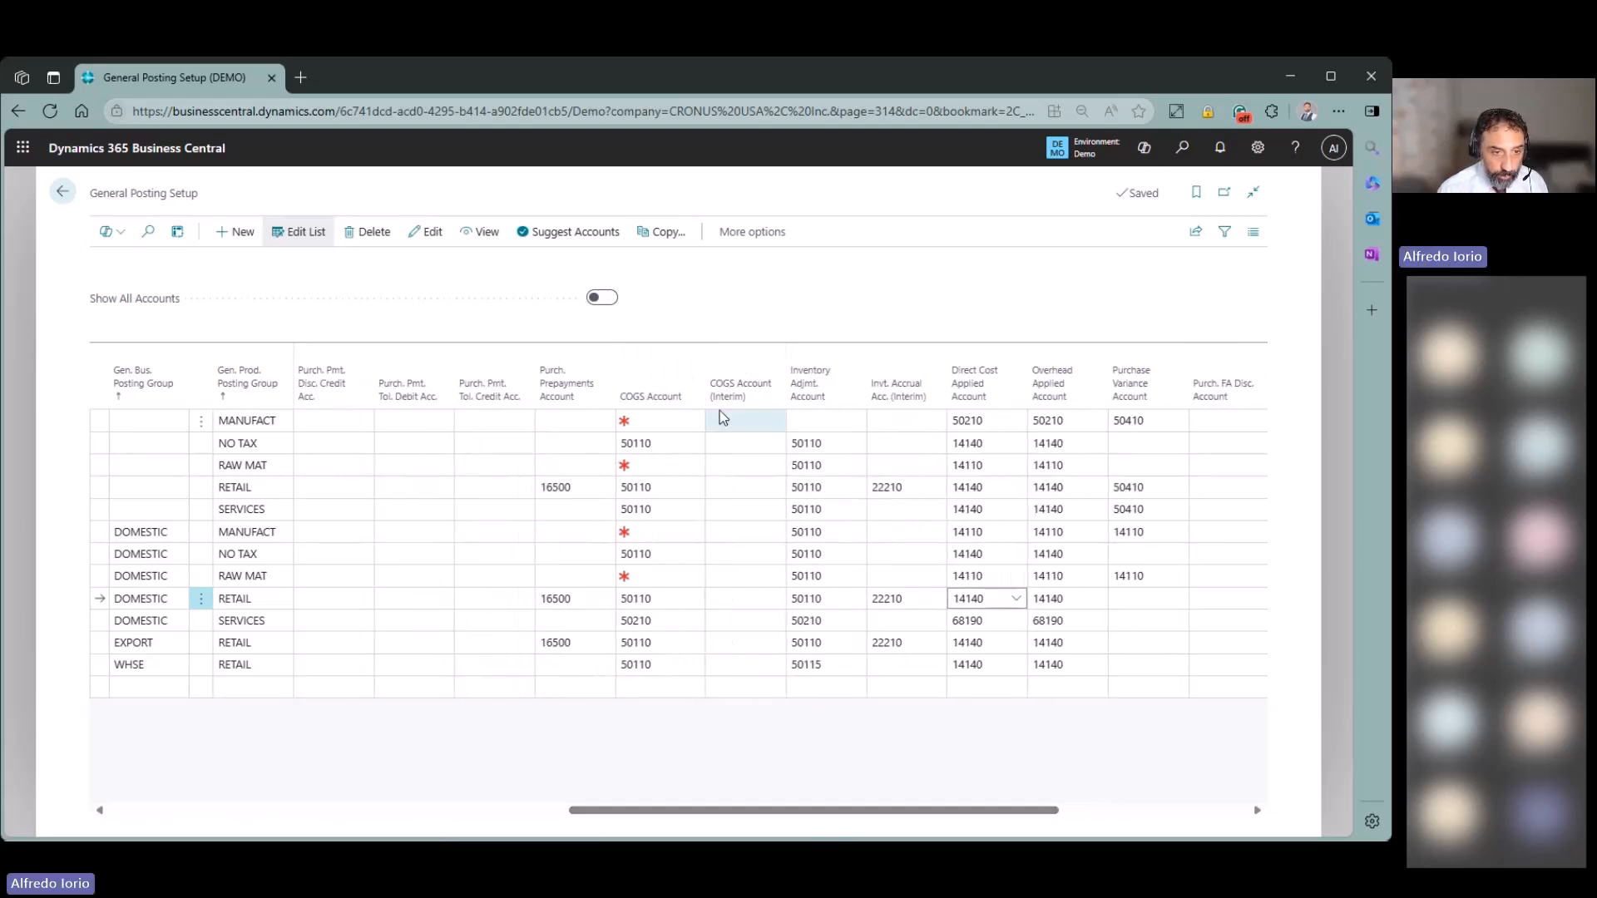
pyautogui.click(666, 599)
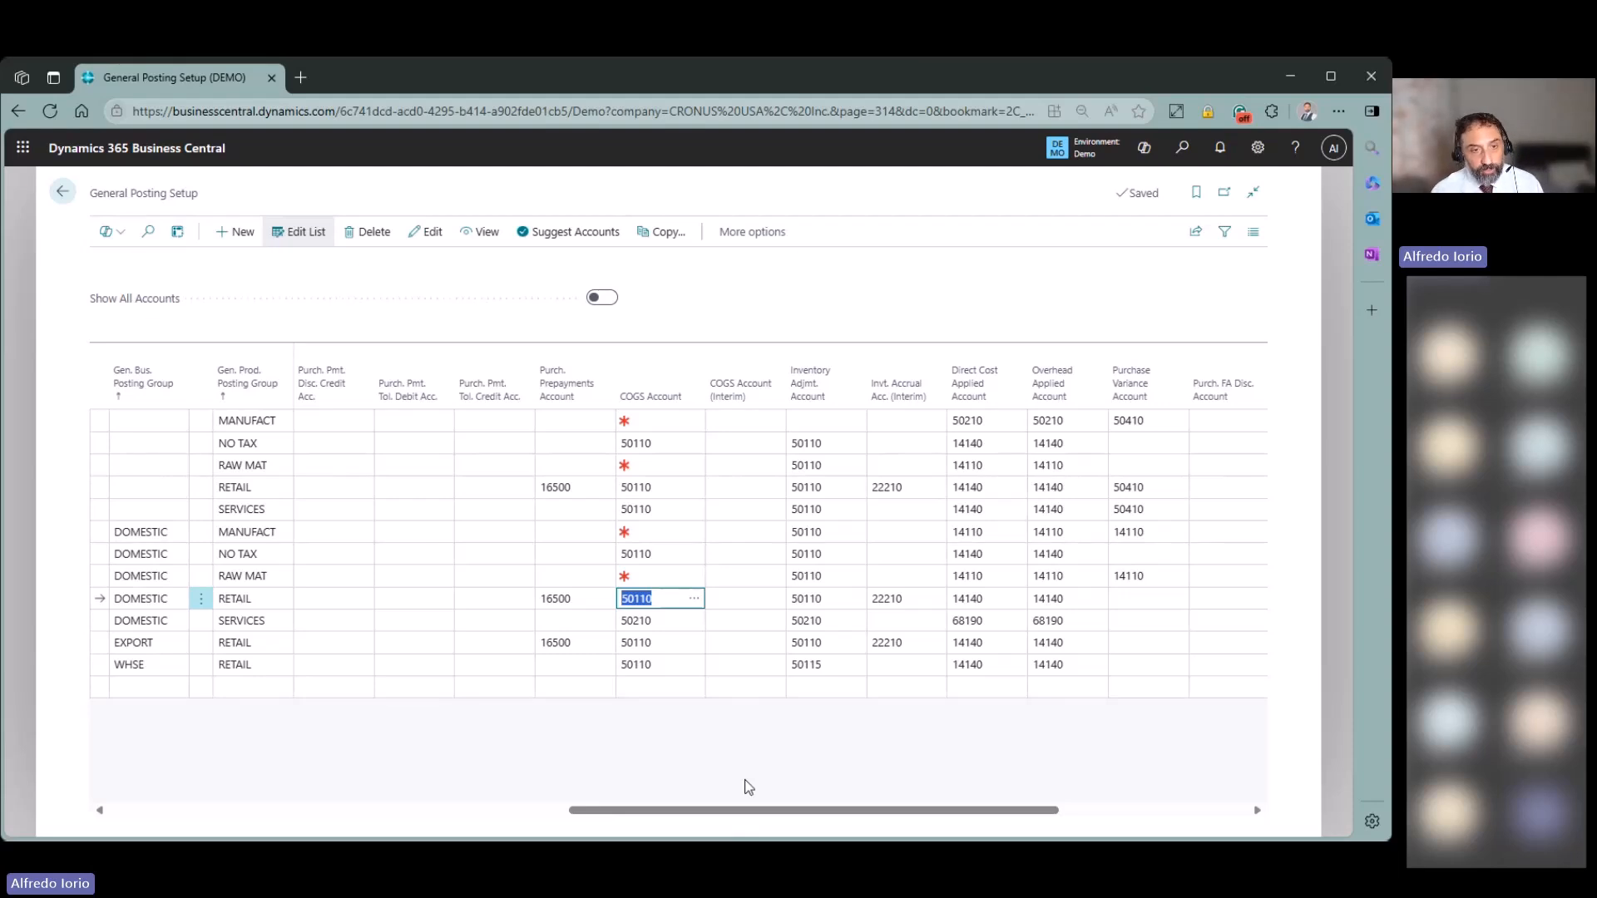
pyautogui.press('Tab')
pyautogui.press('Tab')
pyautogui.press('Tab')
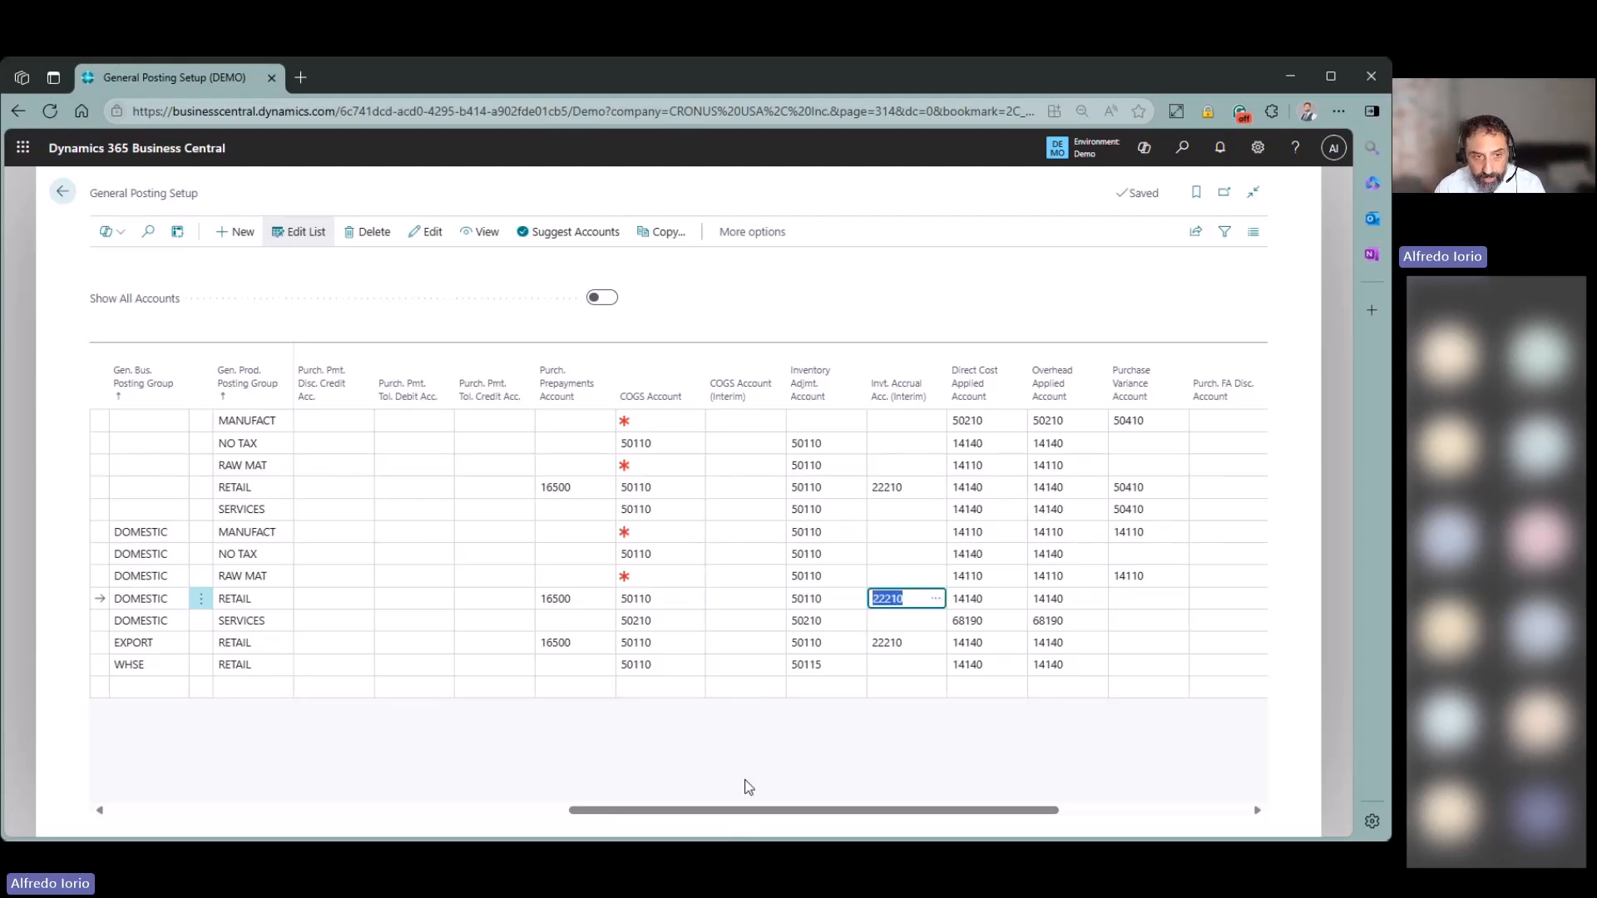
pyautogui.hotkey('shift', 'Tab')
pyautogui.hotkey('shift', 'Tab')
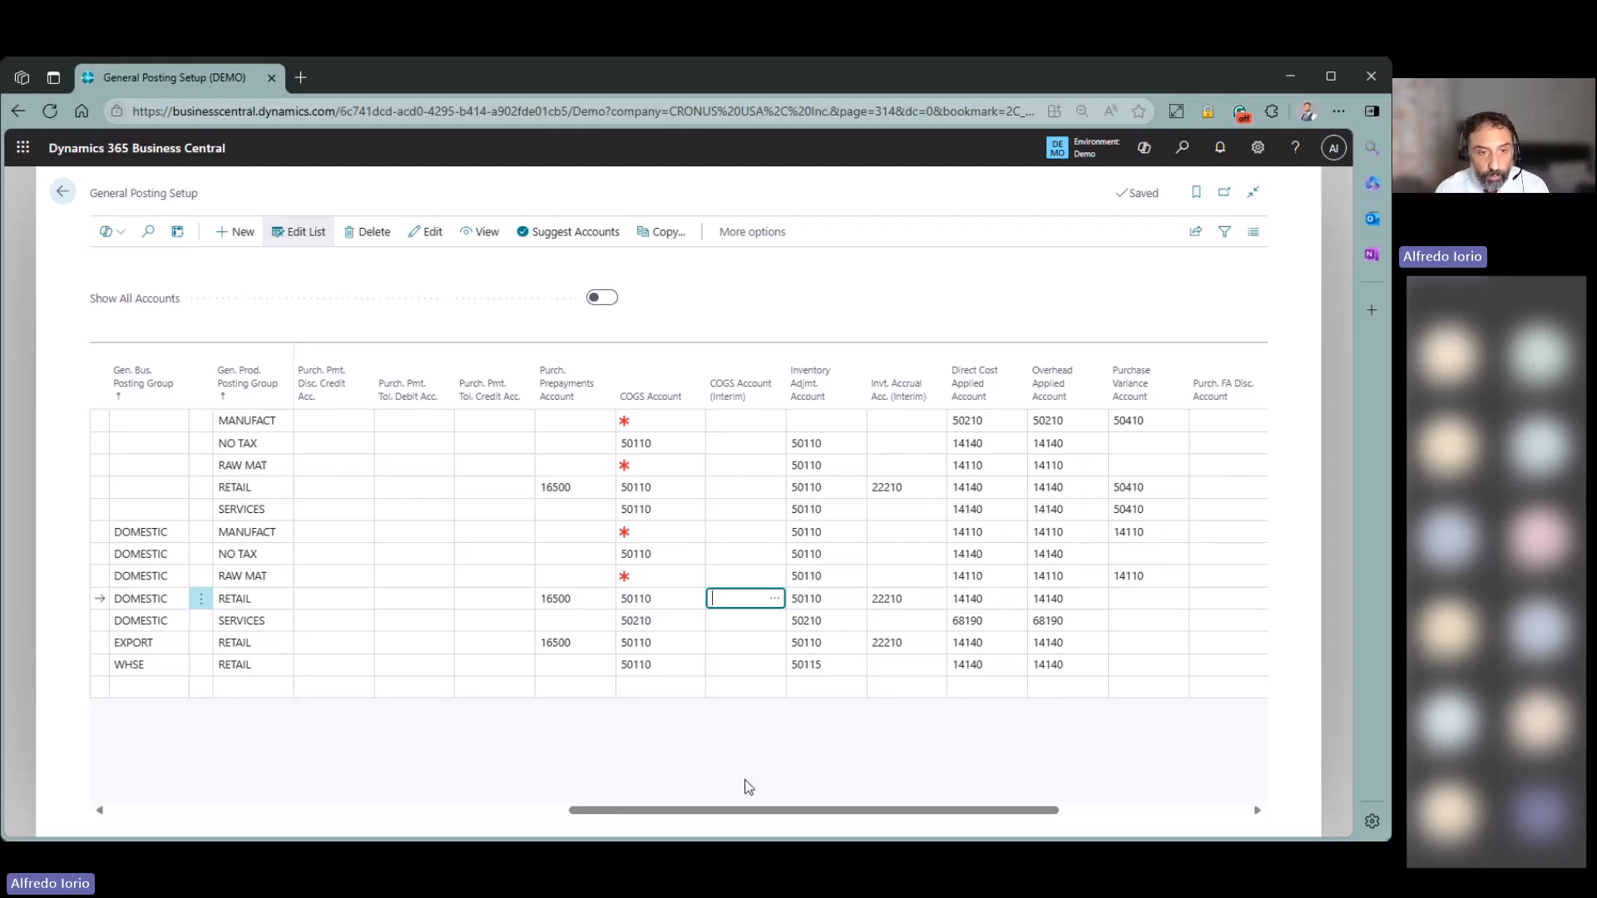
pyautogui.press('Tab')
pyautogui.press('Tab')
pyautogui.hotkey('shift', 'Tab')
pyautogui.hotkey('shift', 'Tab')
pyautogui.press('Tab')
pyautogui.press('Tab')
pyautogui.hotkey('shift', 'Tab')
pyautogui.hotkey('shift', 'Tab')
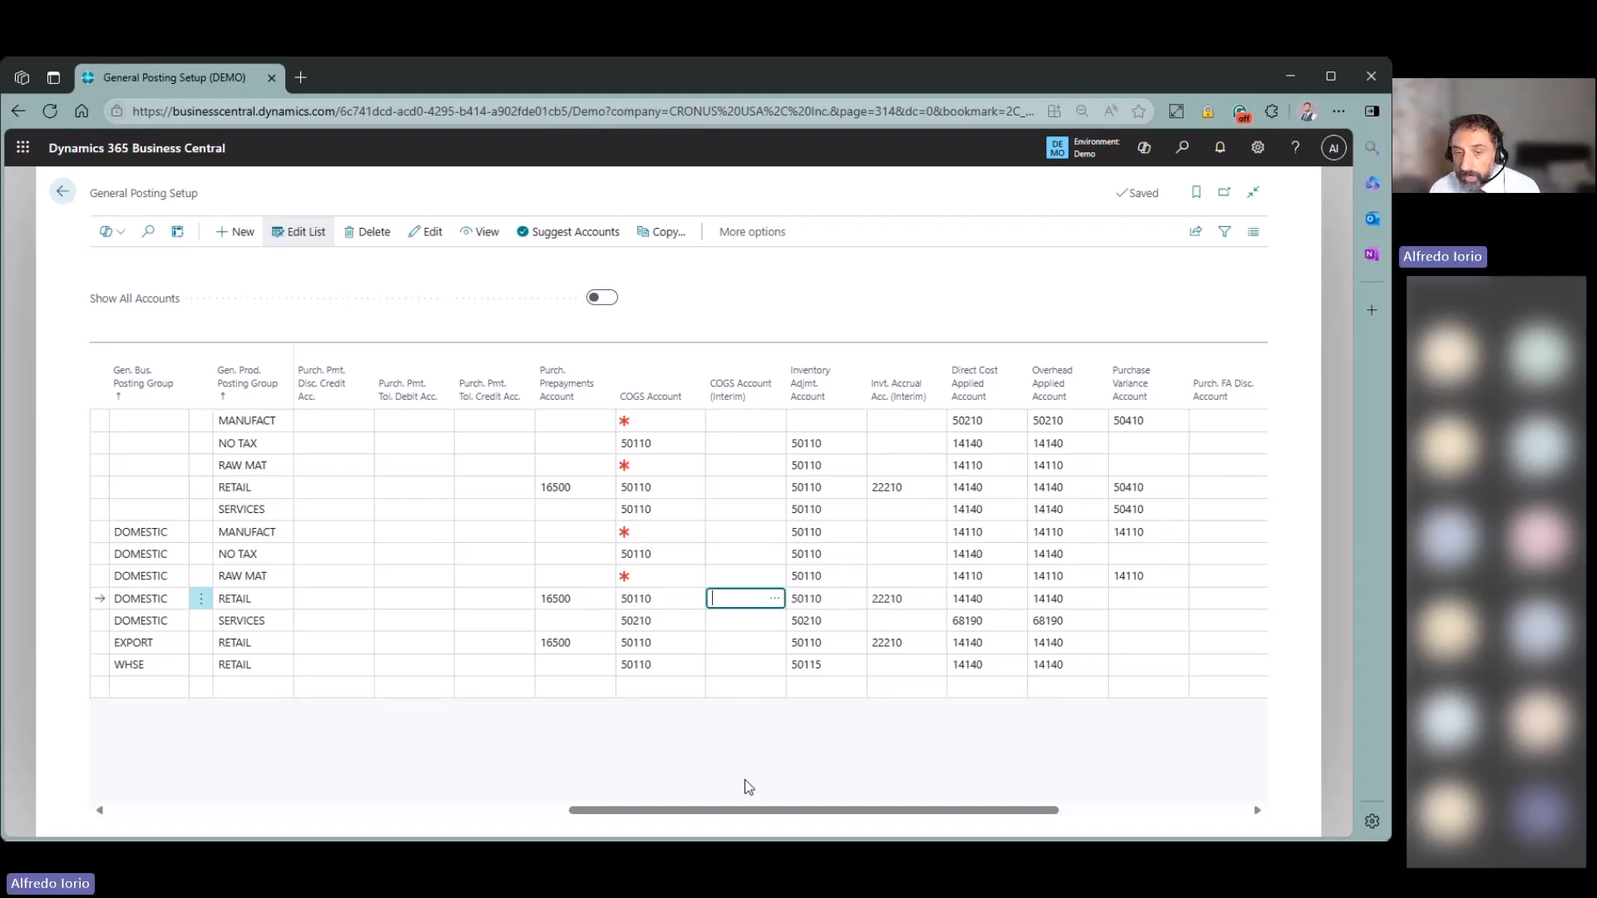
# Search for "inv set" and open the Inventory Setup page.
pyautogui.click(1187, 153)
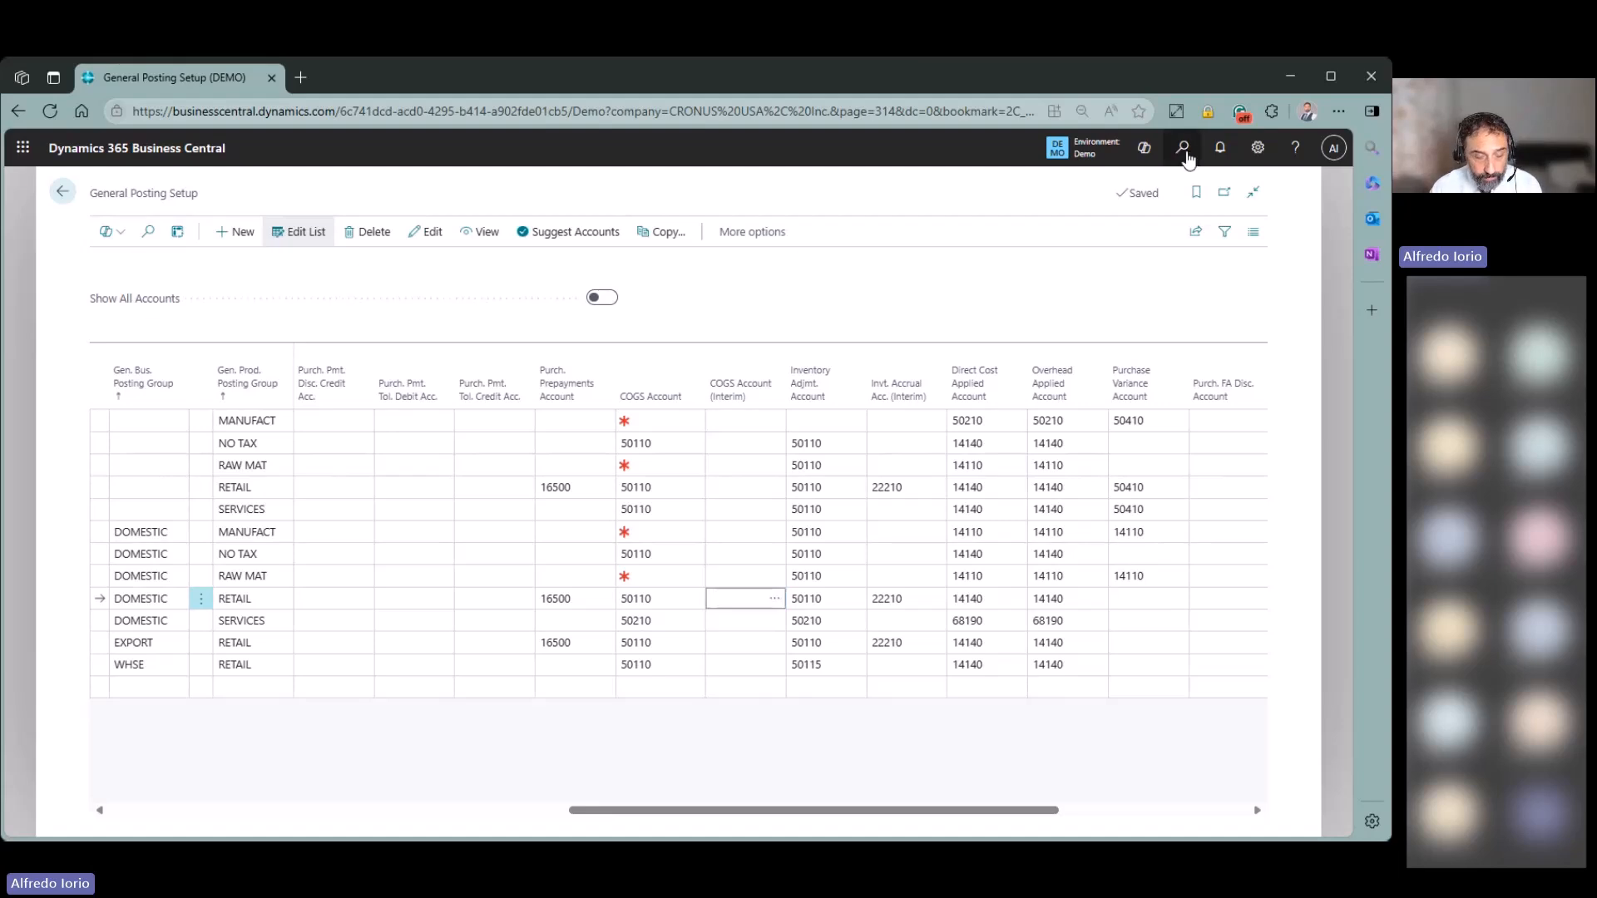
pyautogui.write('inv set')
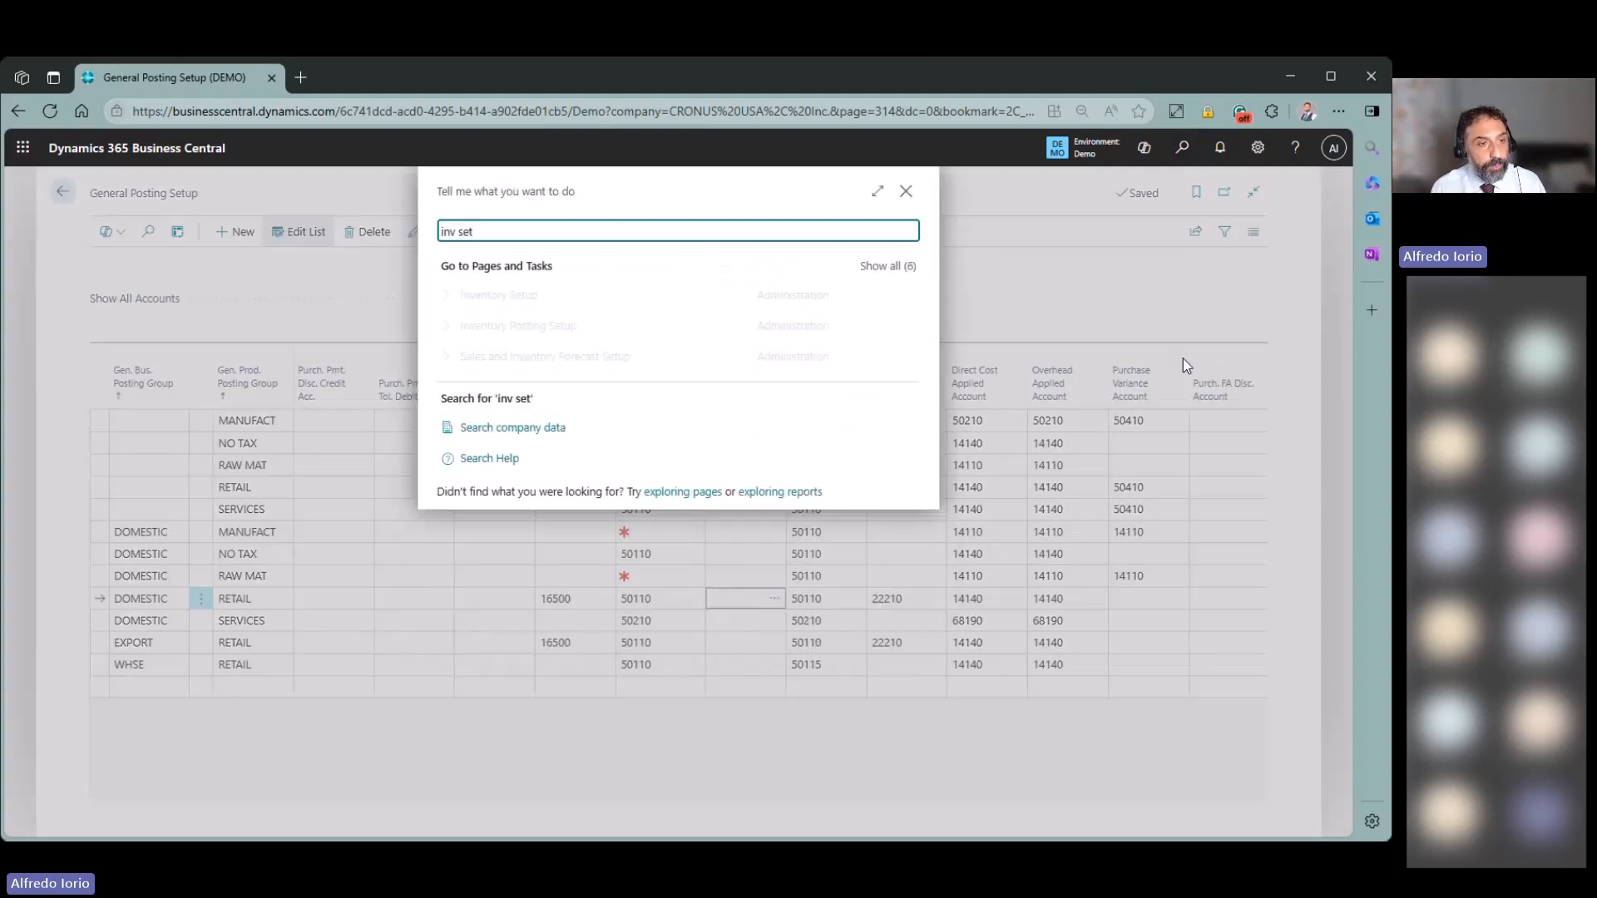
pyautogui.press('Return')
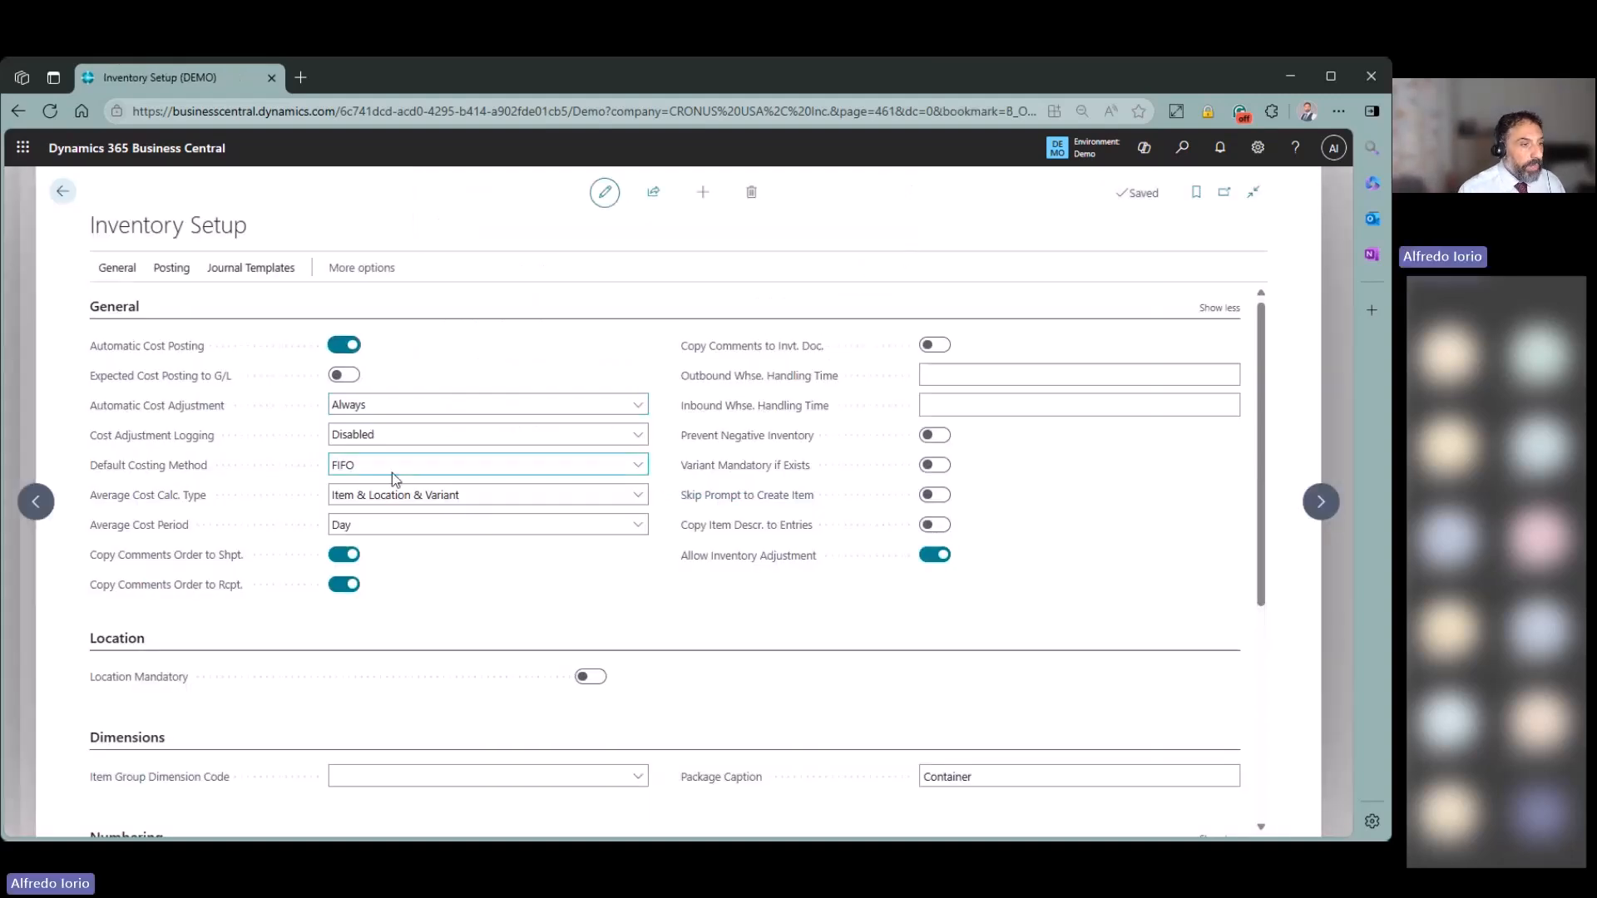
# Read the description of Expected Cost Posting to G/L, and review the last account columns in General Posting Setup.
pyautogui.moveTo(147, 385)
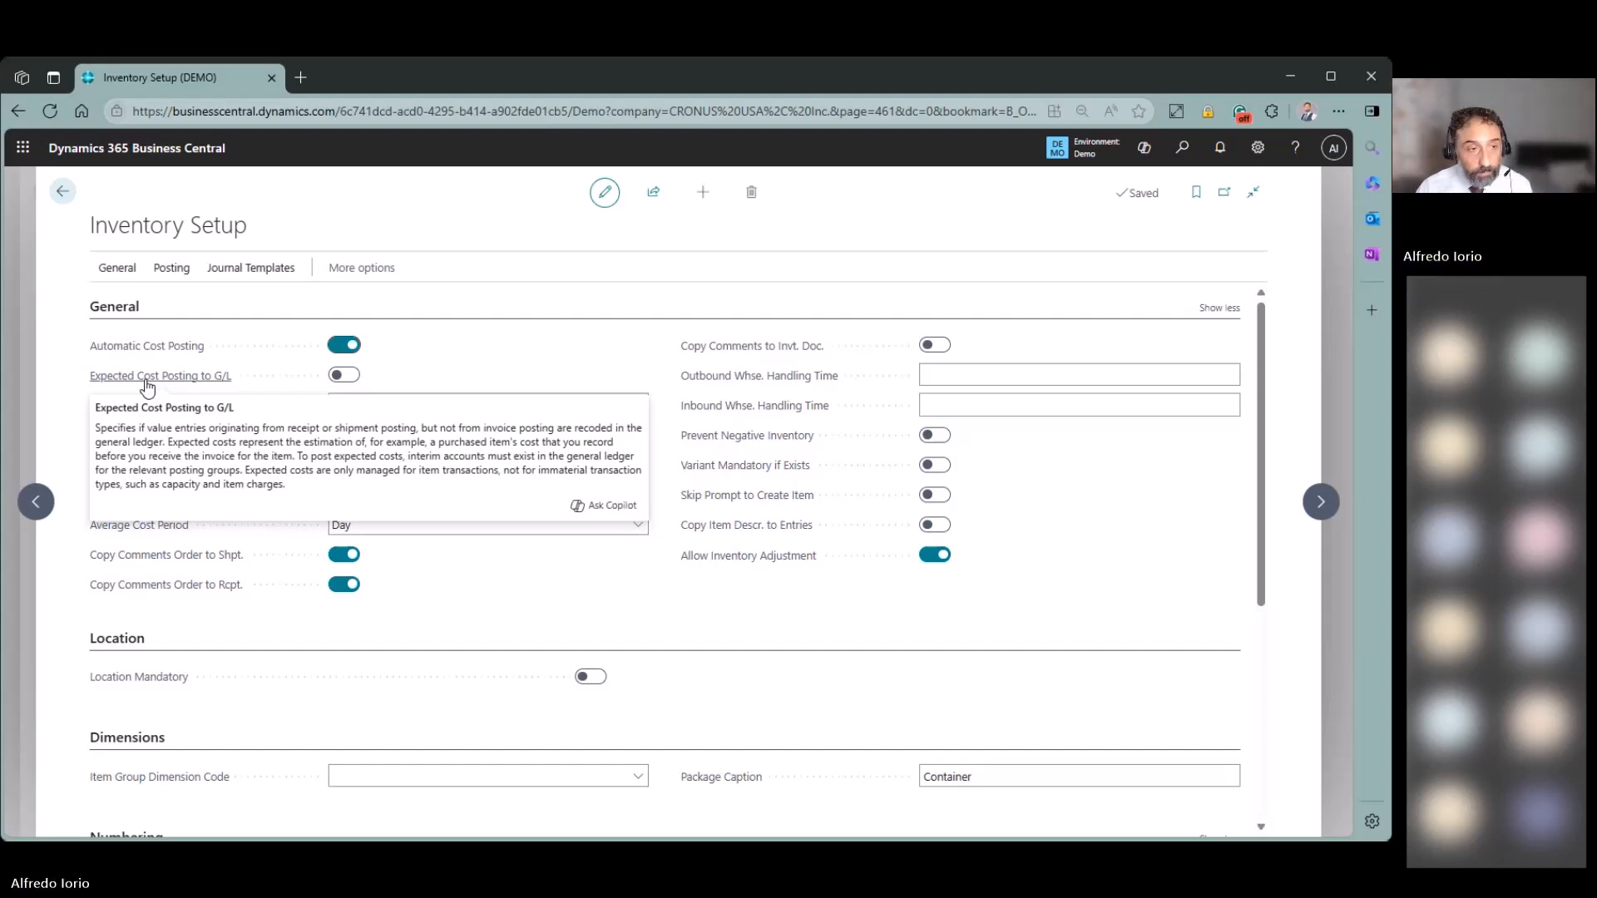
pyautogui.click(63, 192)
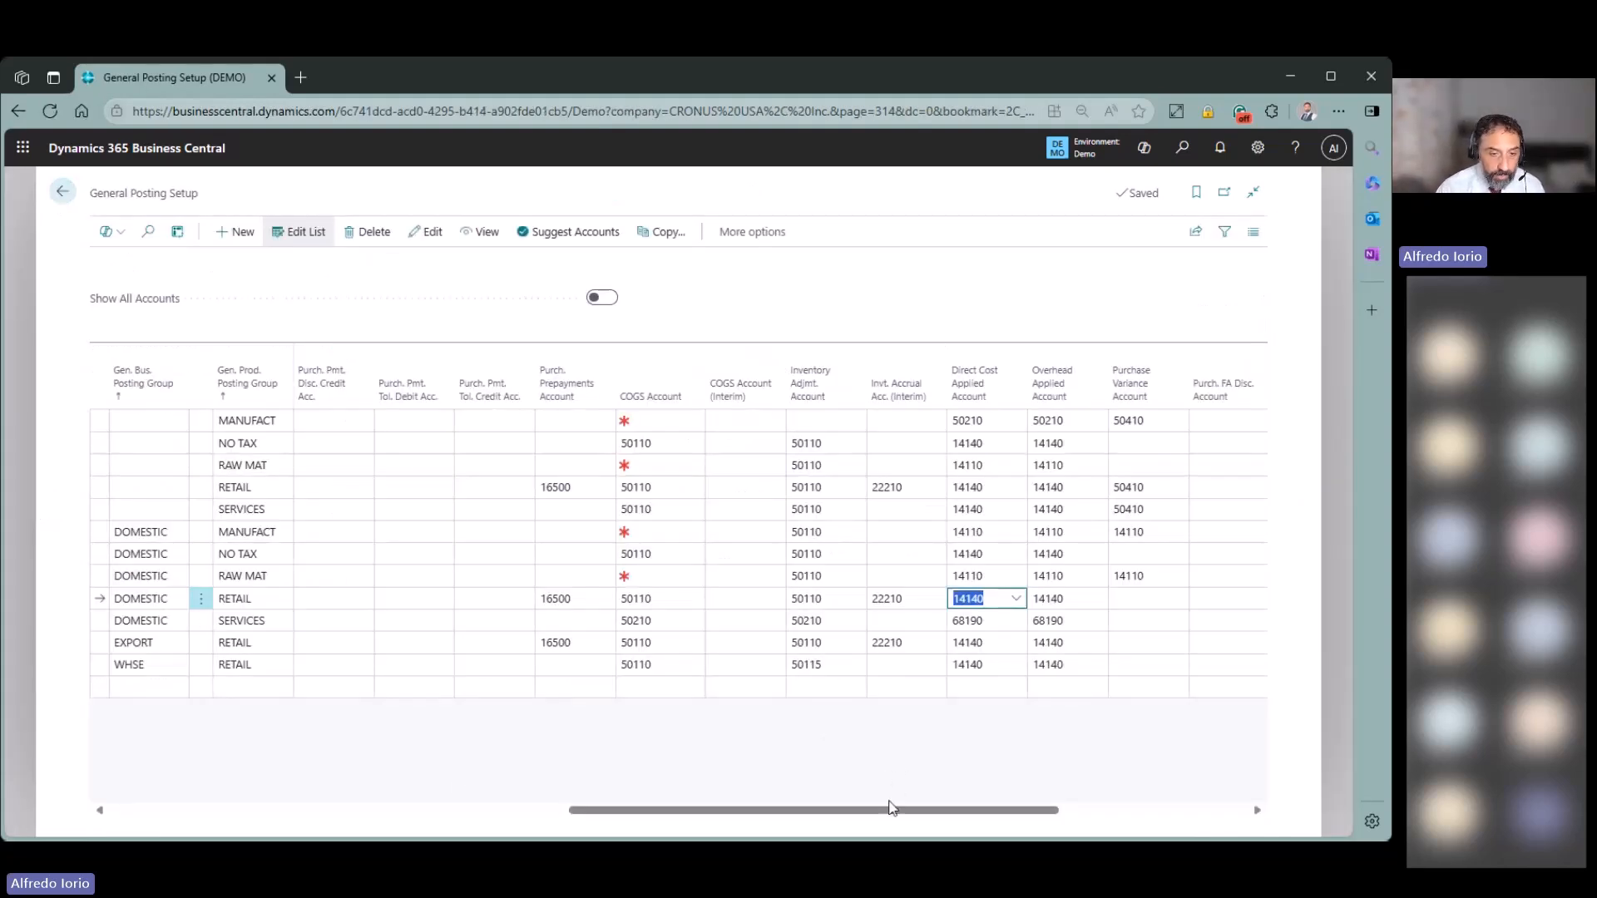
pyautogui.moveTo(884, 811); pyautogui.dragTo(1115, 824)
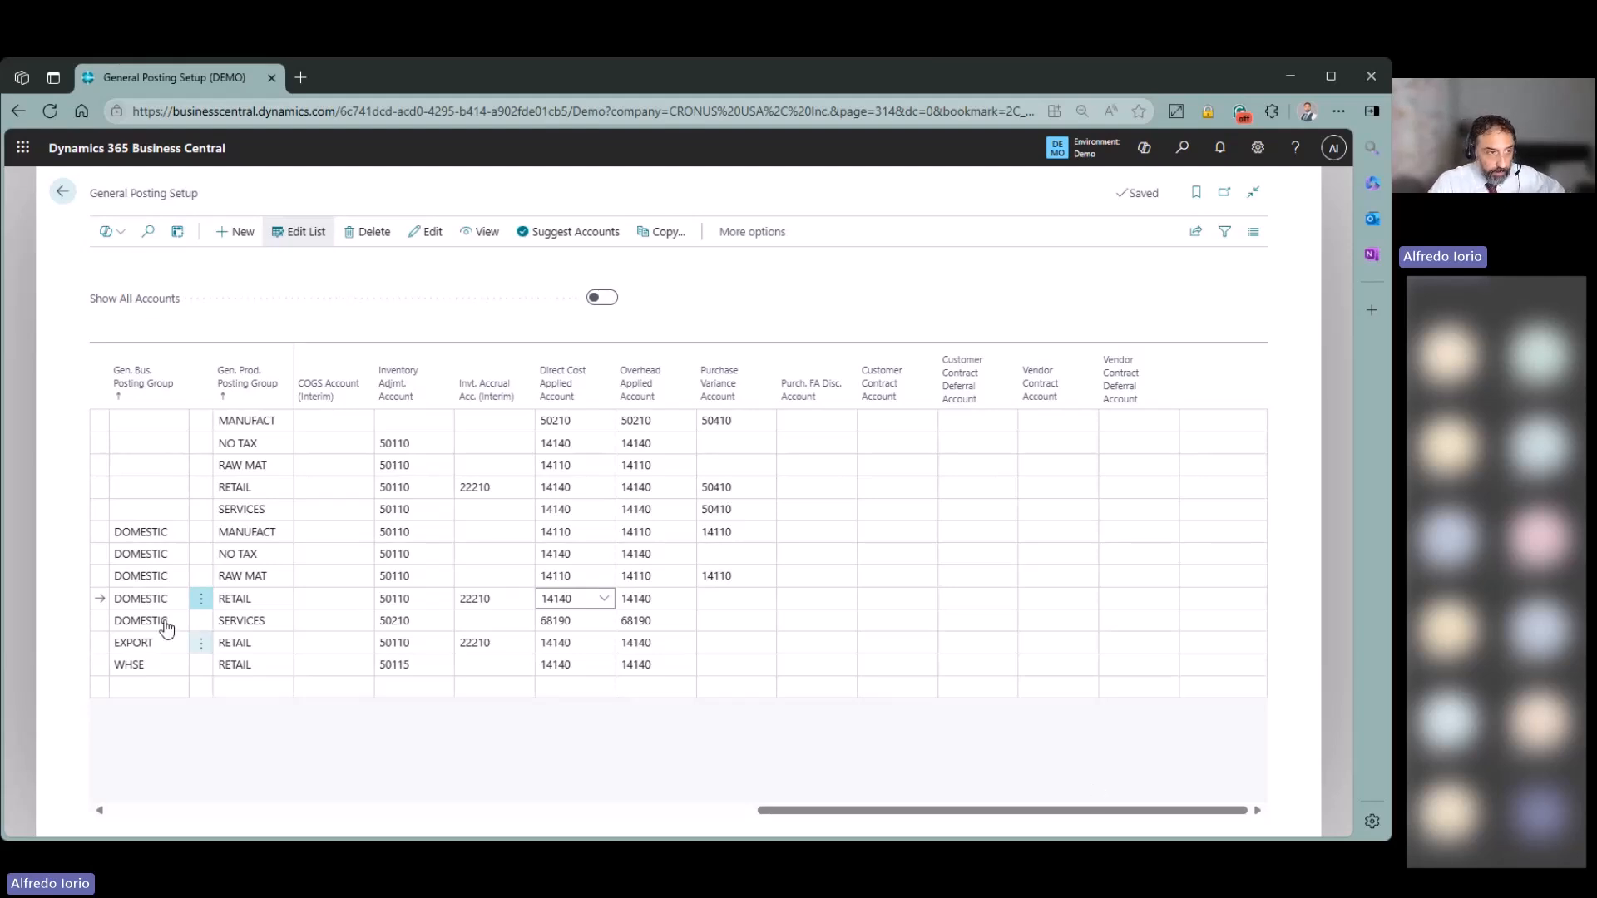
pyautogui.click(63, 193)
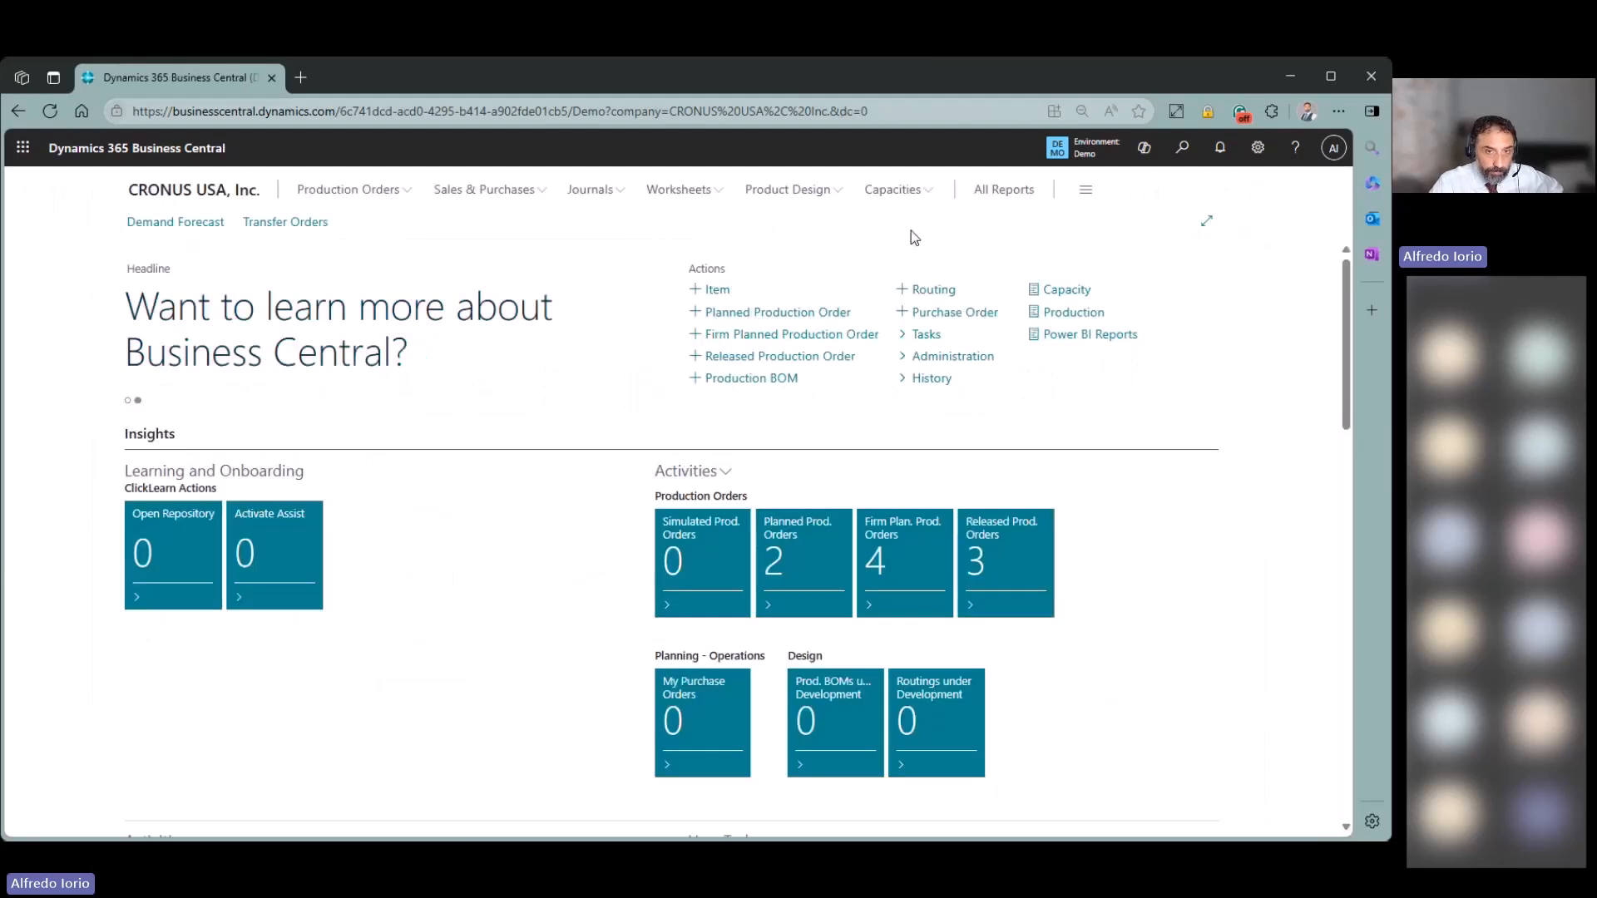
# Search for "cu po gro" and open the Customer Posting Groups page.
pyautogui.hotkey('alt', 'q')
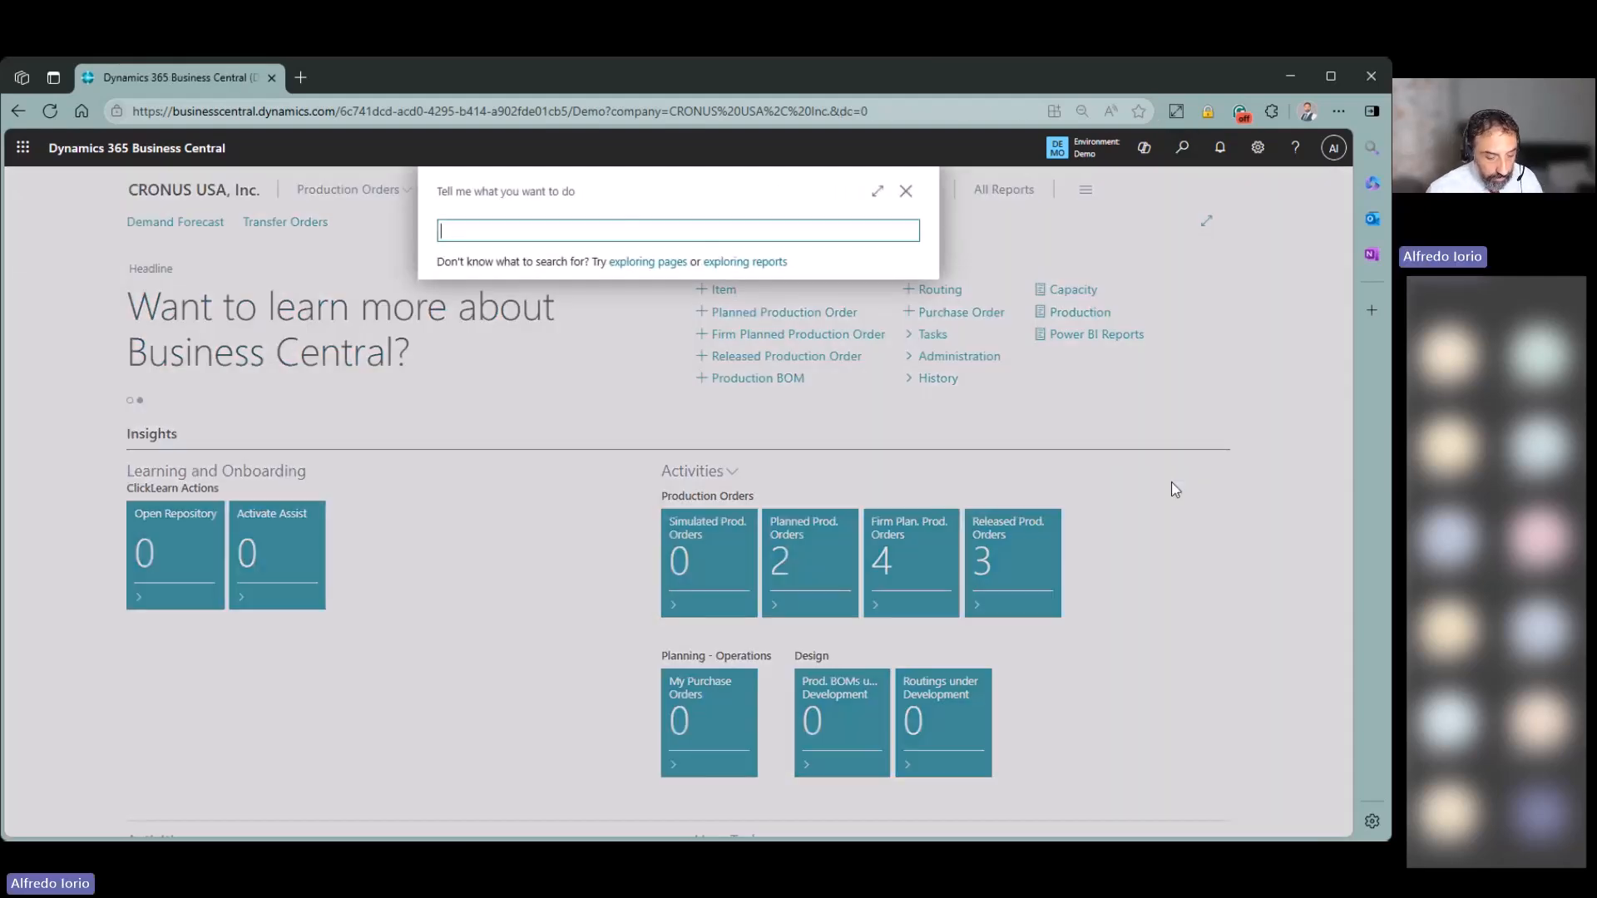
pyautogui.write('cu po se')
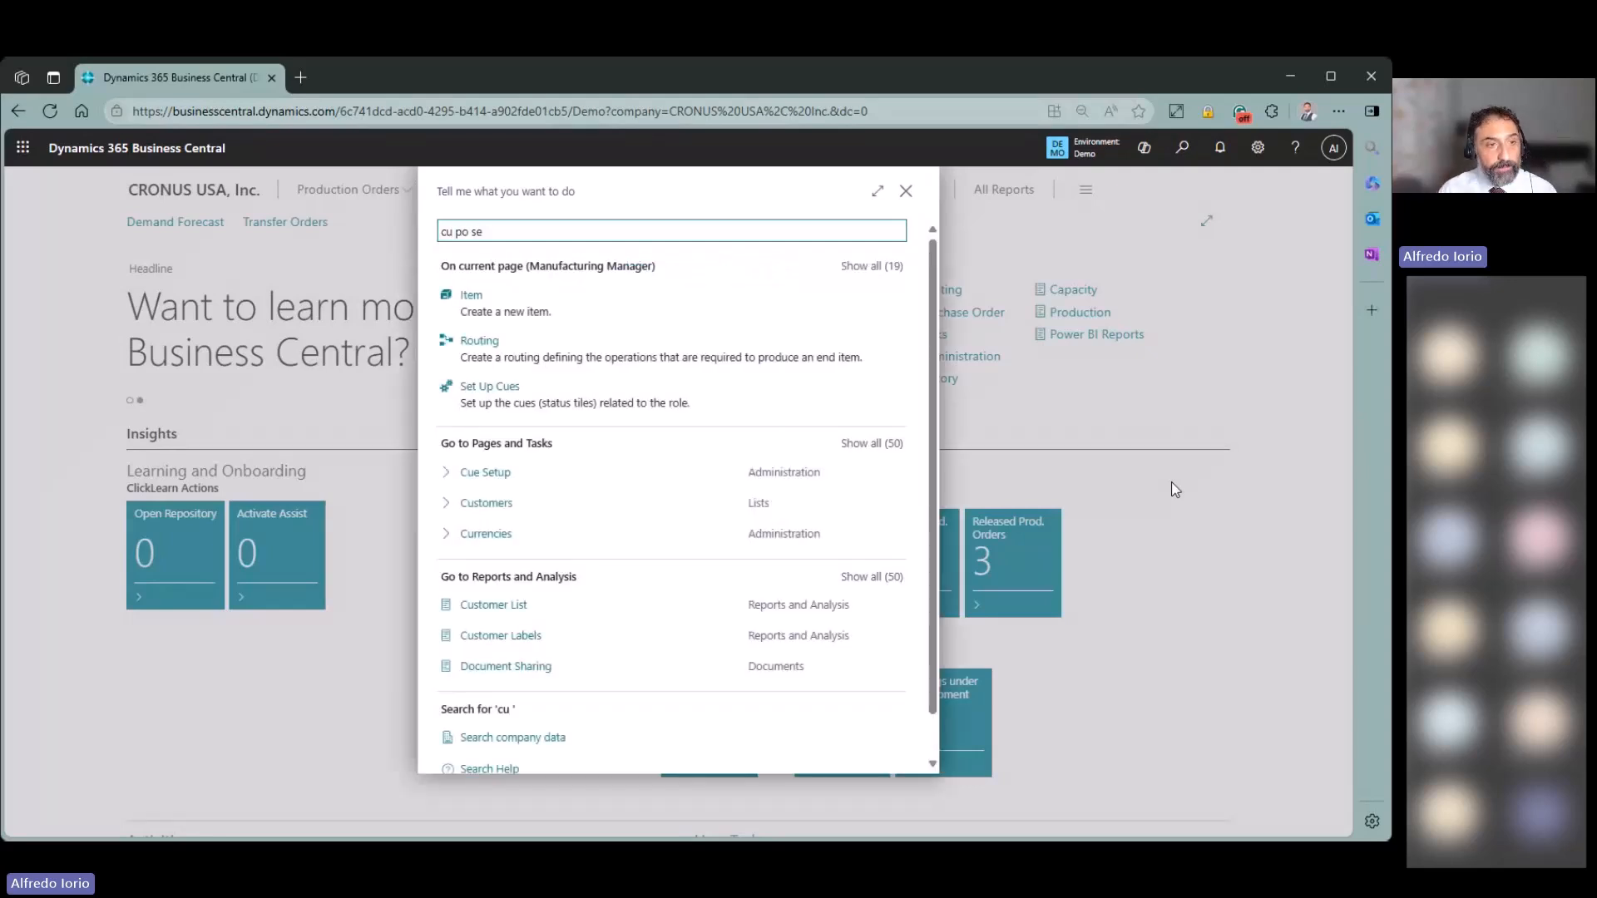
pyautogui.press('Down')
pyautogui.press('Down')
pyautogui.press('Up')
pyautogui.press('Up')
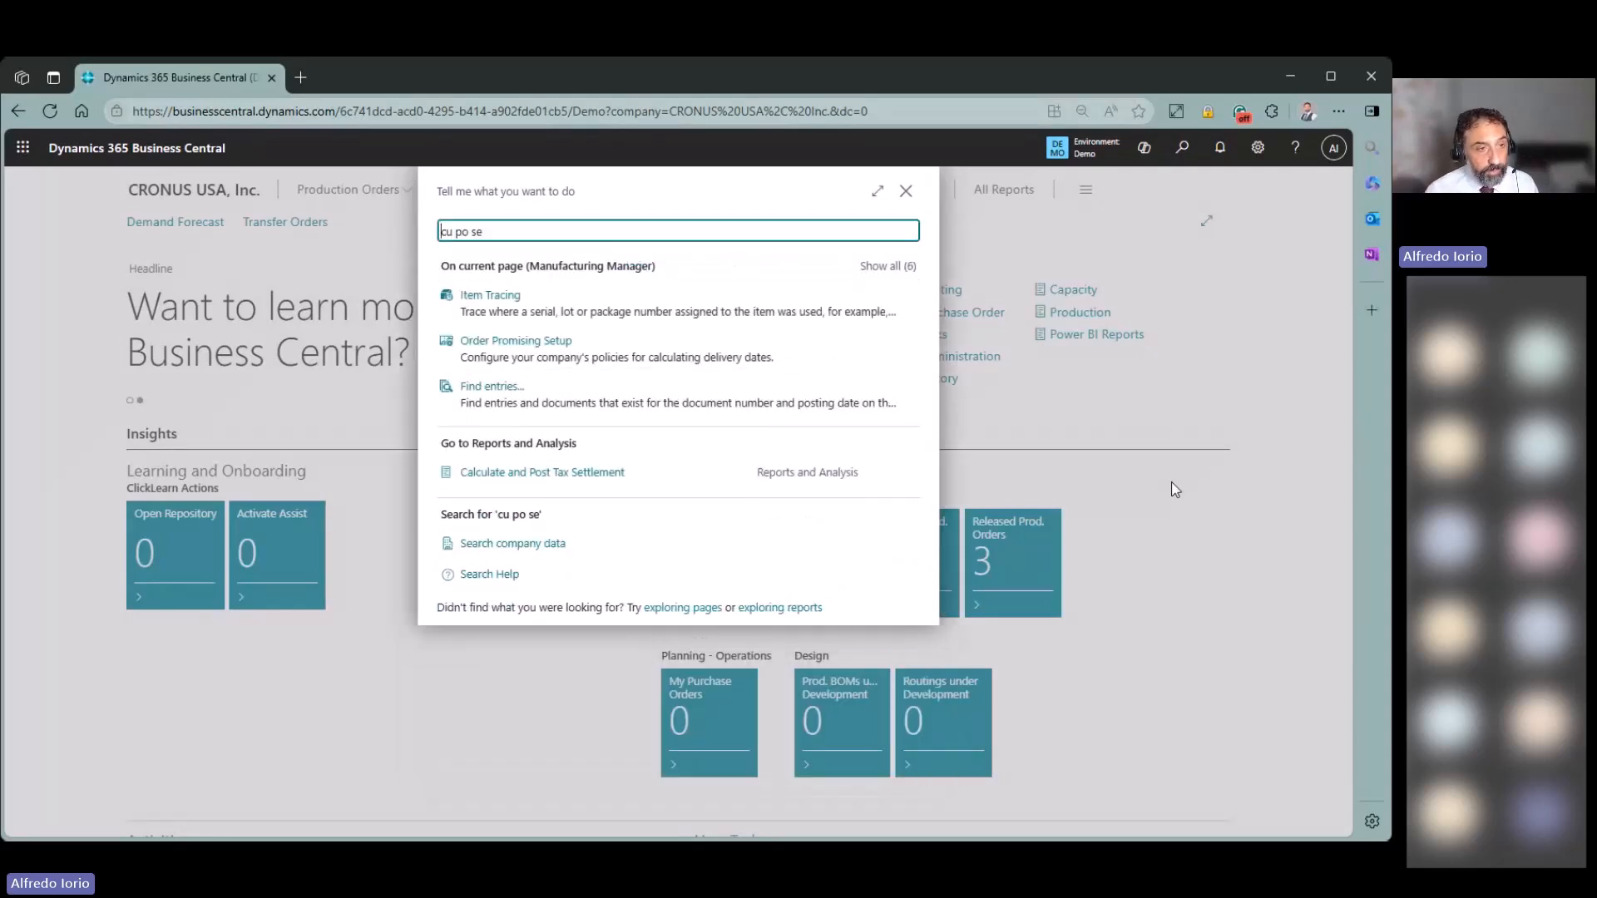
pyautogui.hotkey('ctrl', 'Right')
pyautogui.hotkey('ctrl', 'shift', 'Right')
pyautogui.write('gro')
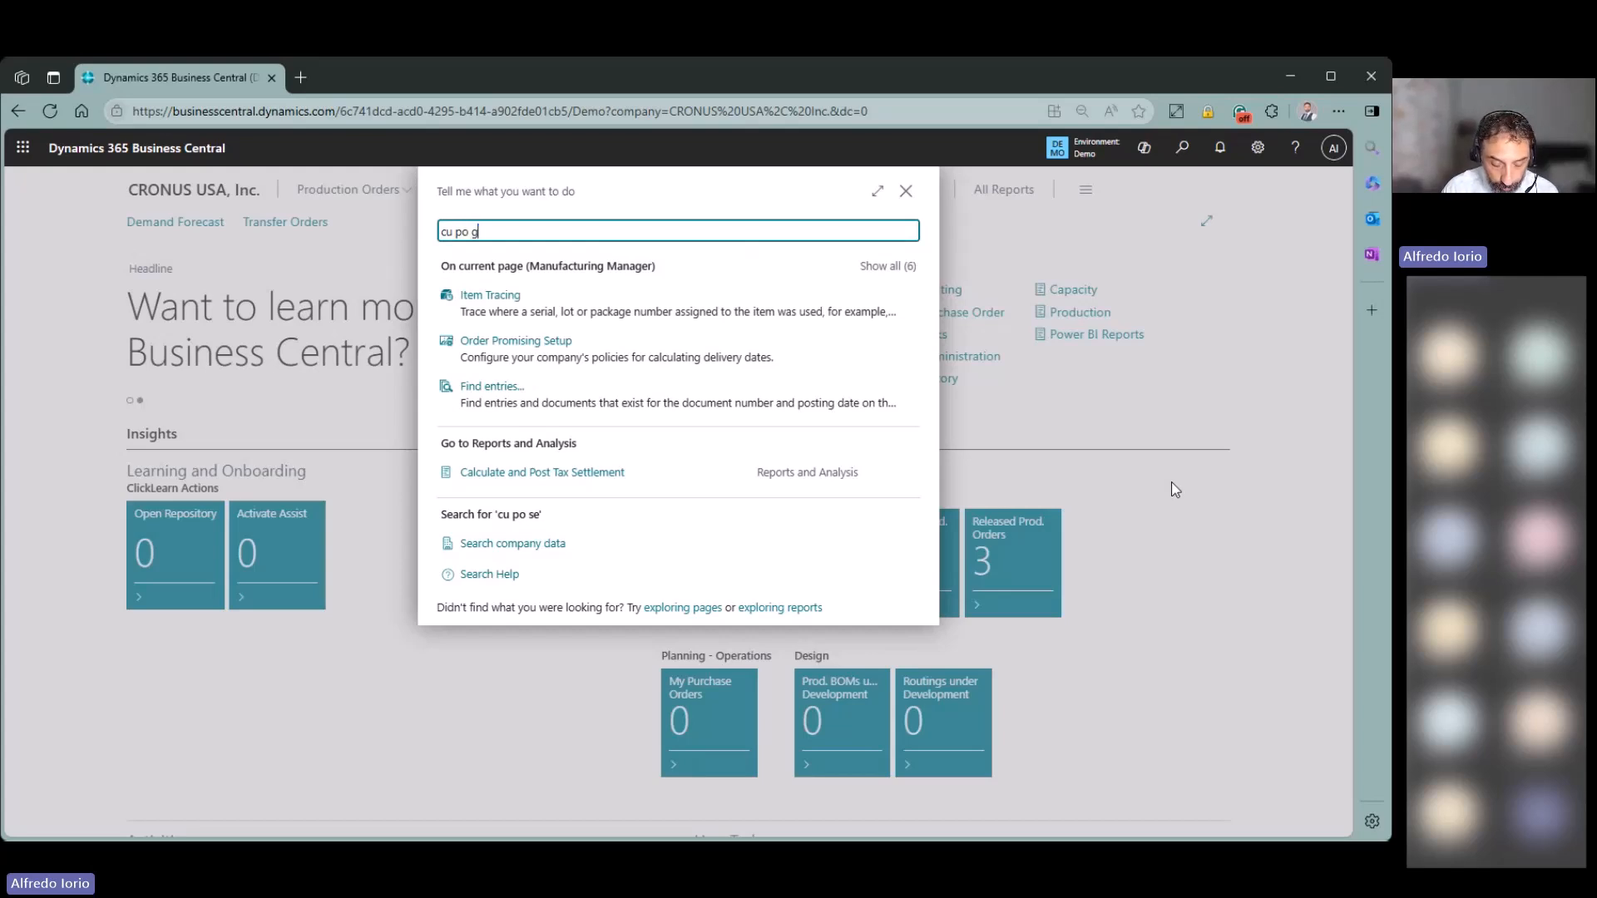
pyautogui.press('Down')
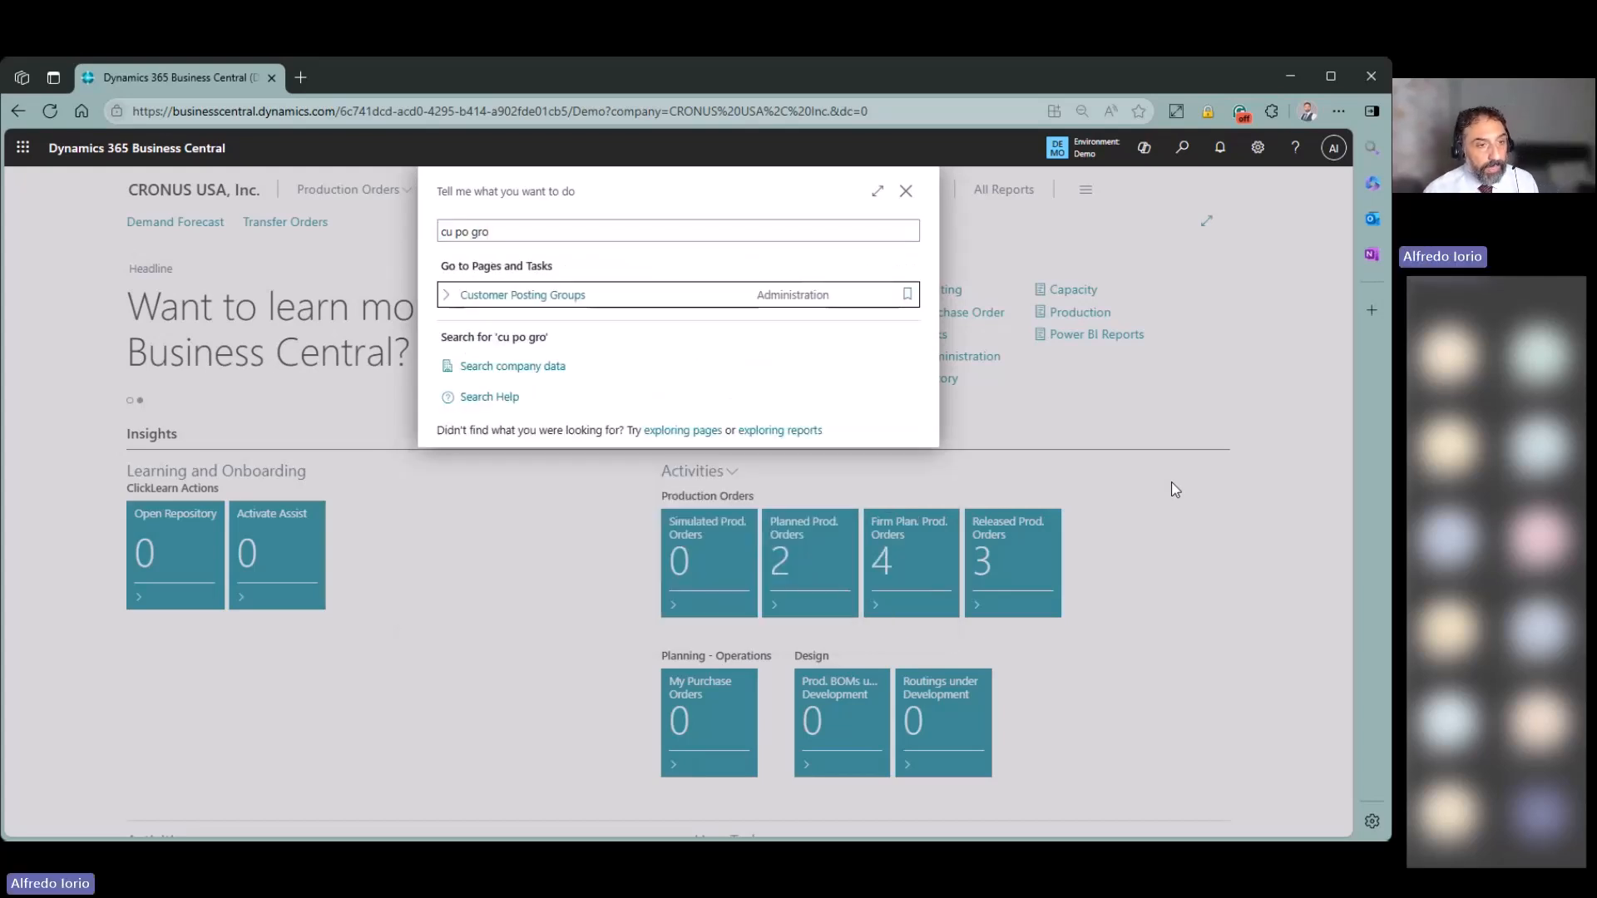
pyautogui.press('Return')
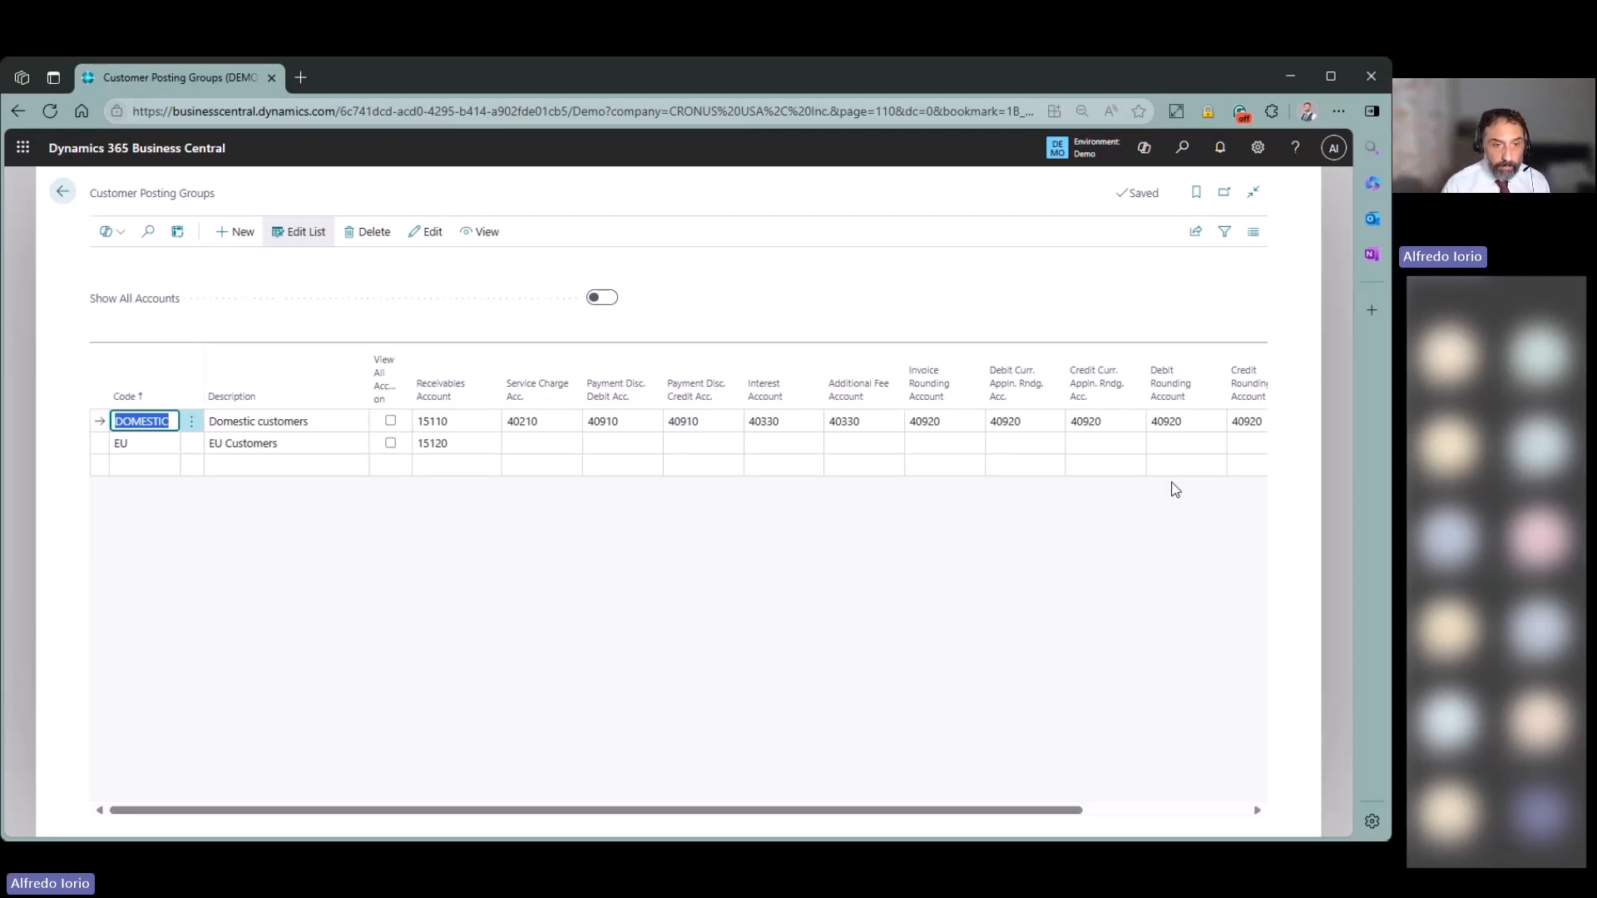
# Compare the Receivables Account of the DOMESTIC and EU customer posting groups.
pyautogui.press('Tab')
pyautogui.press('Tab')
pyautogui.press('Tab')
pyautogui.press('Down')
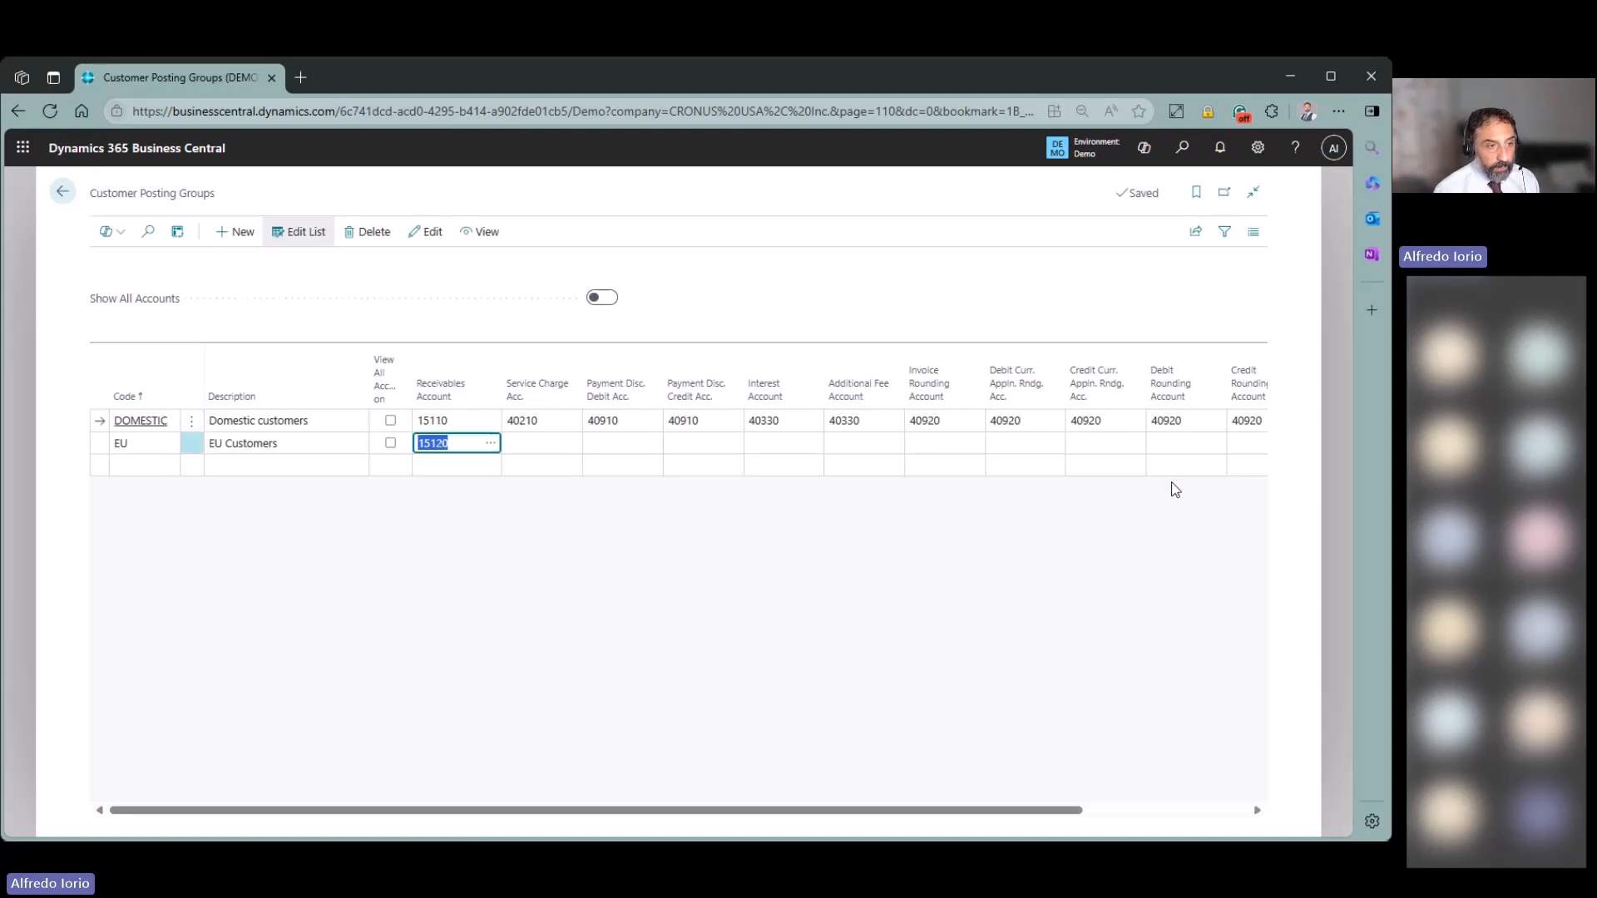
pyautogui.press('Up')
pyautogui.press('Down')
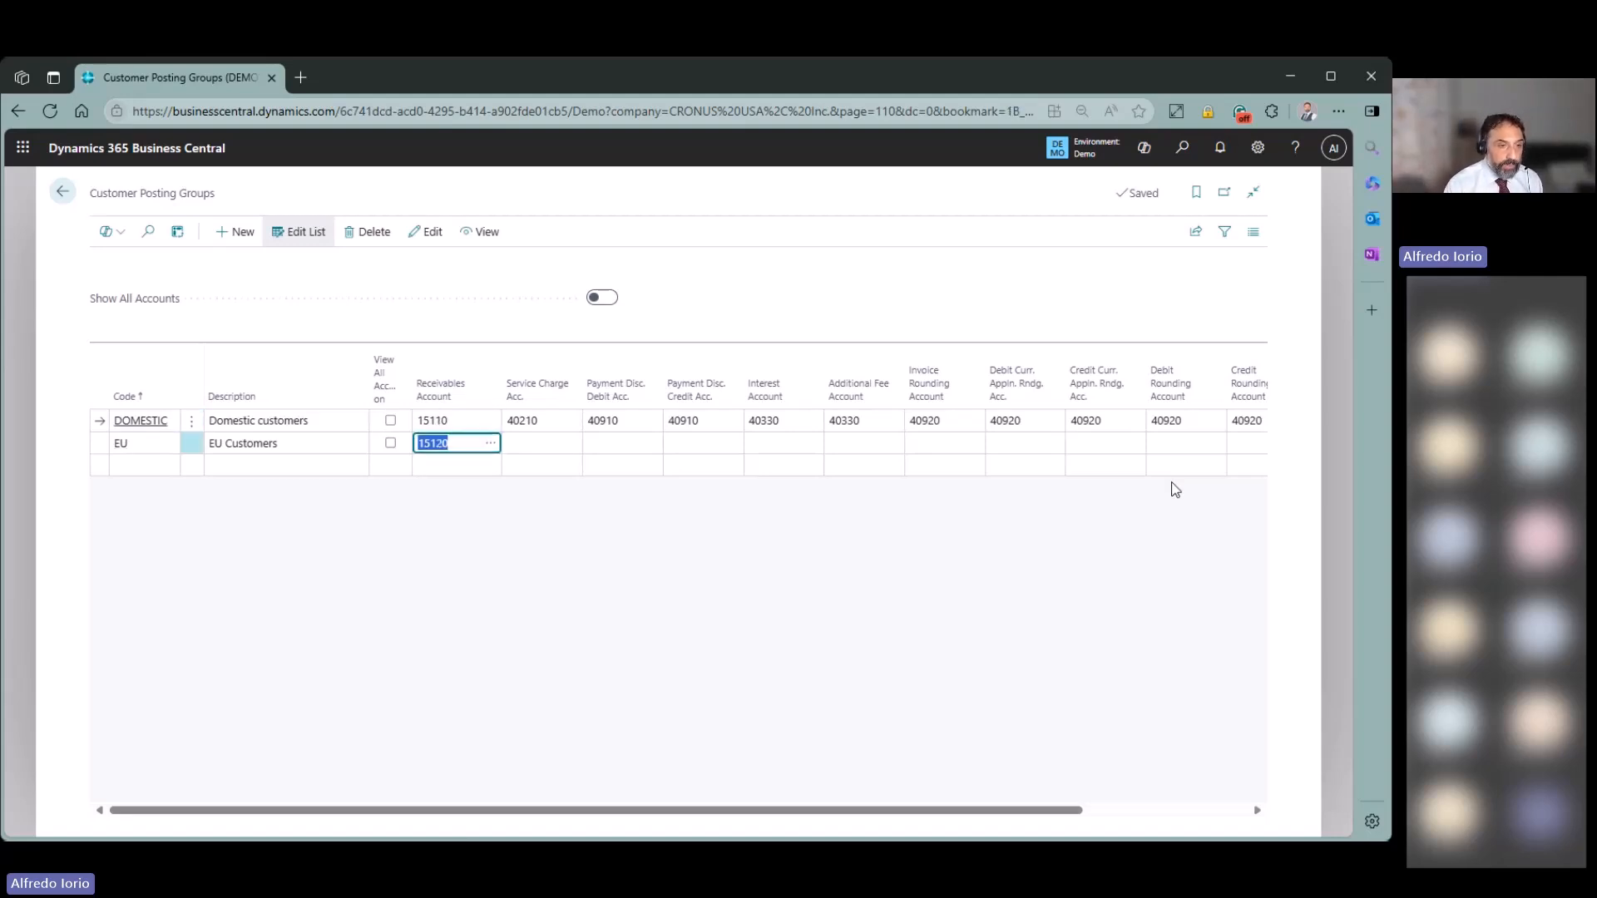
pyautogui.press('Up')
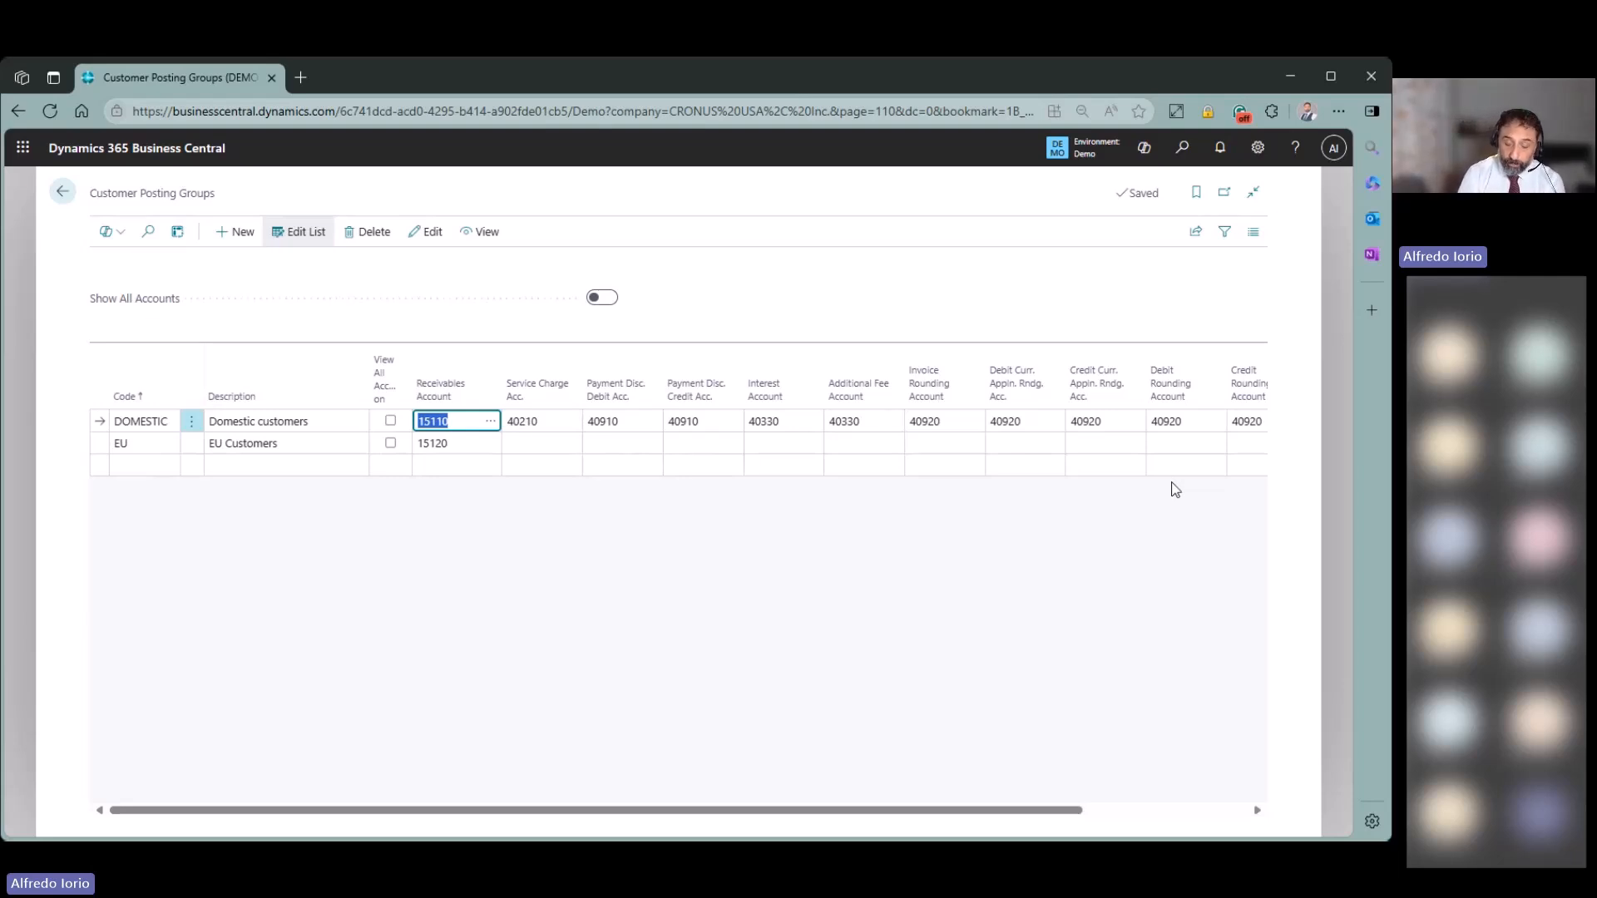
pyautogui.press('Down')
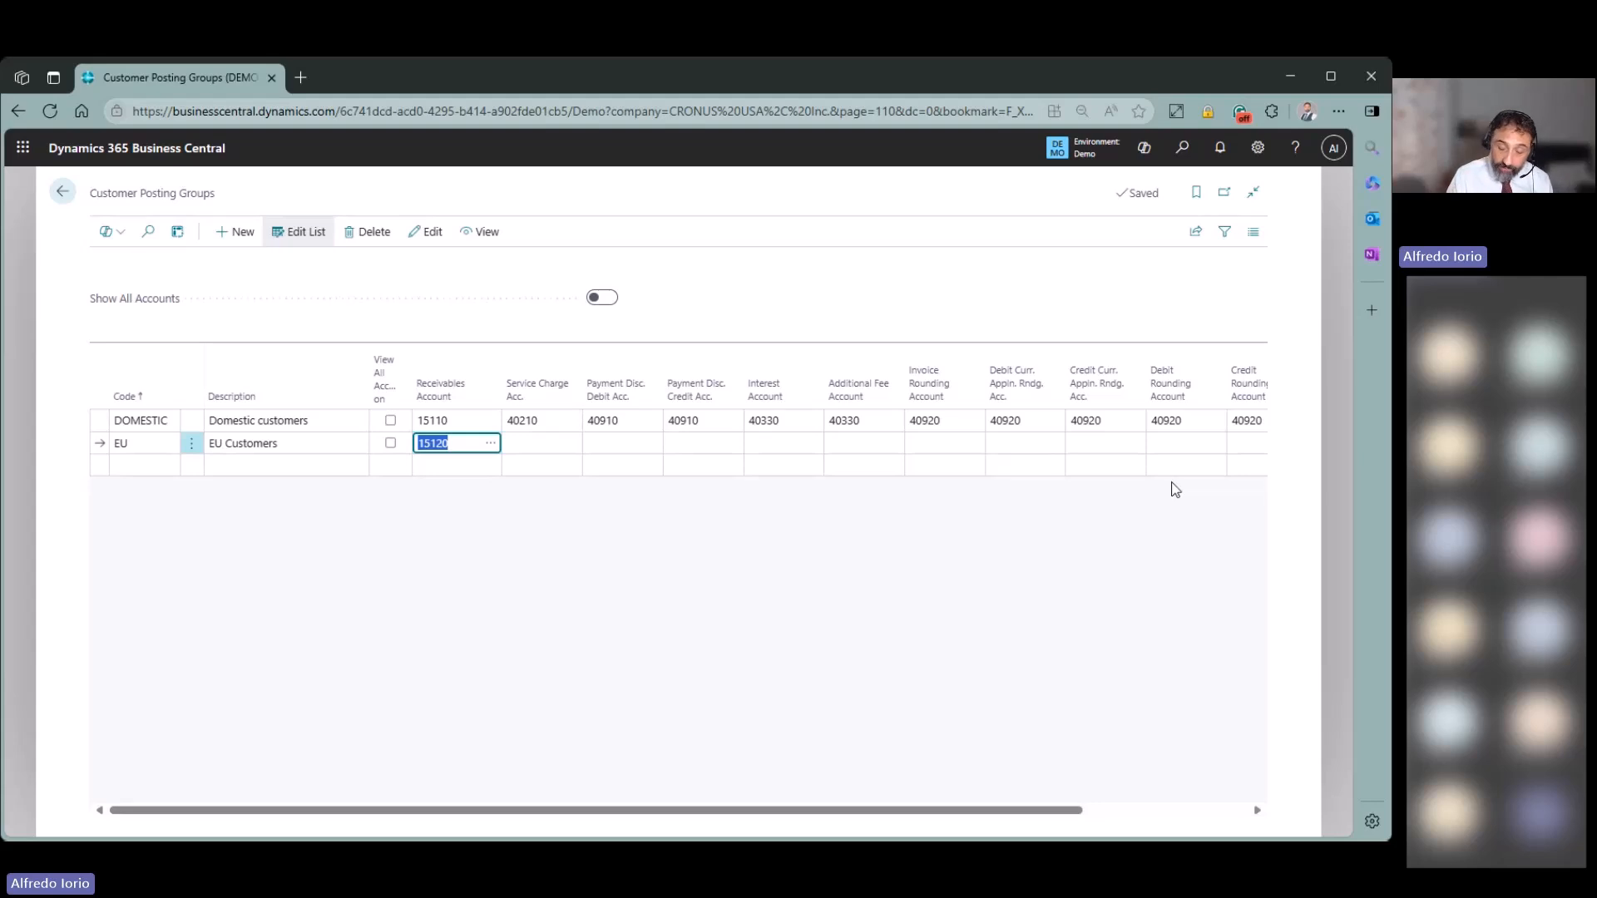
# Search for "inte part", open the first matching page and agree to set up the intercompany information.
pyautogui.click(1182, 148)
pyautogui.write('inte')
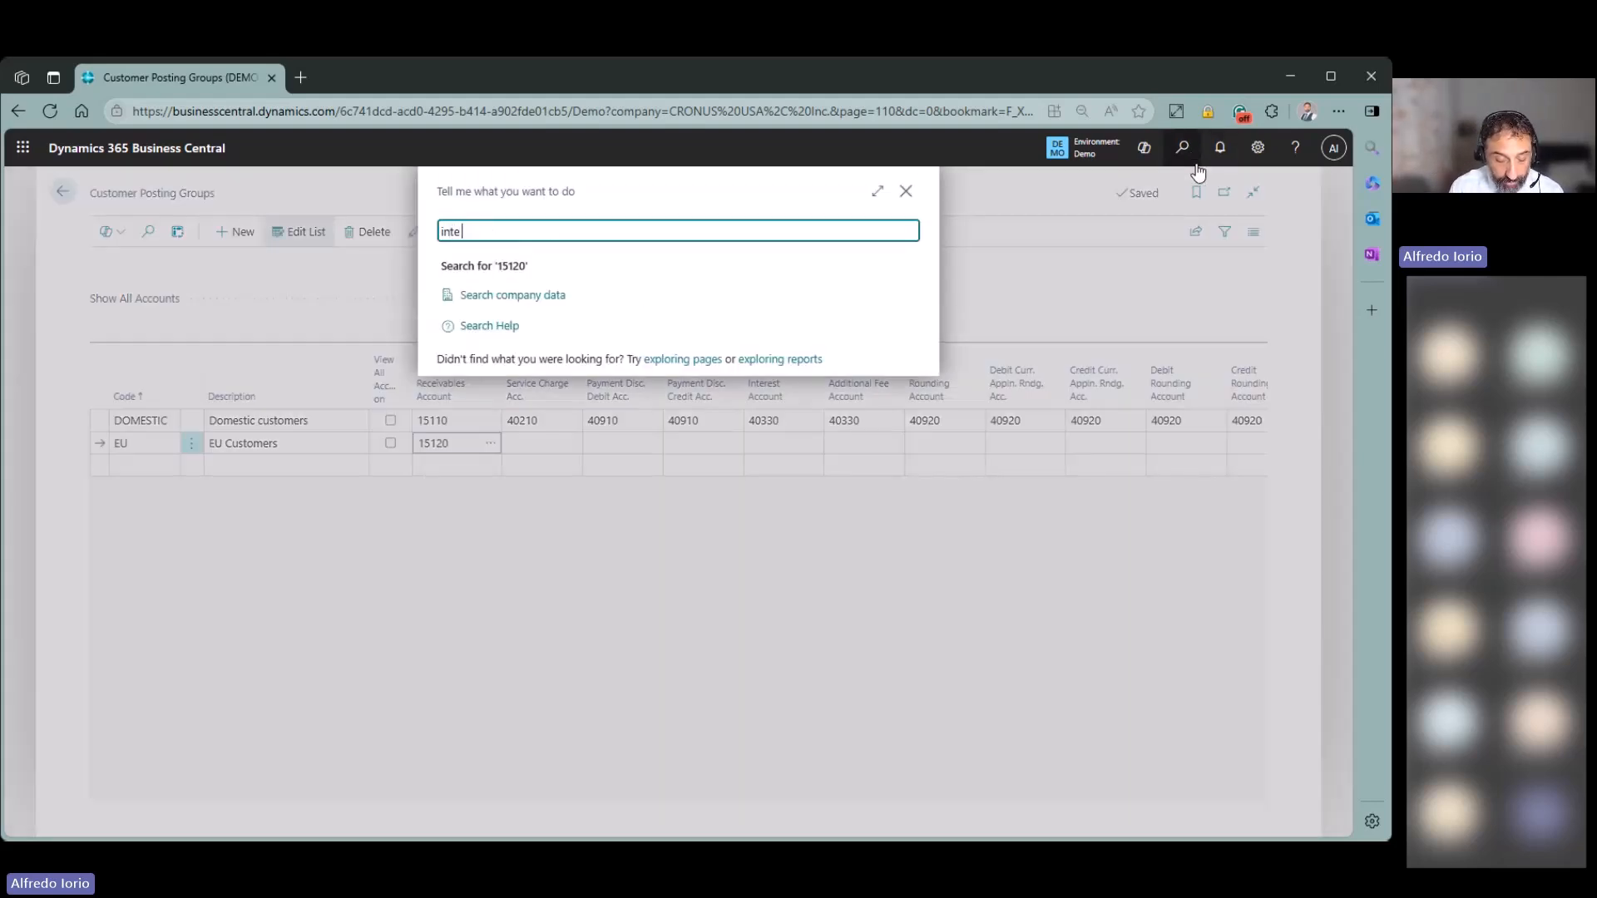
pyautogui.write(' part')
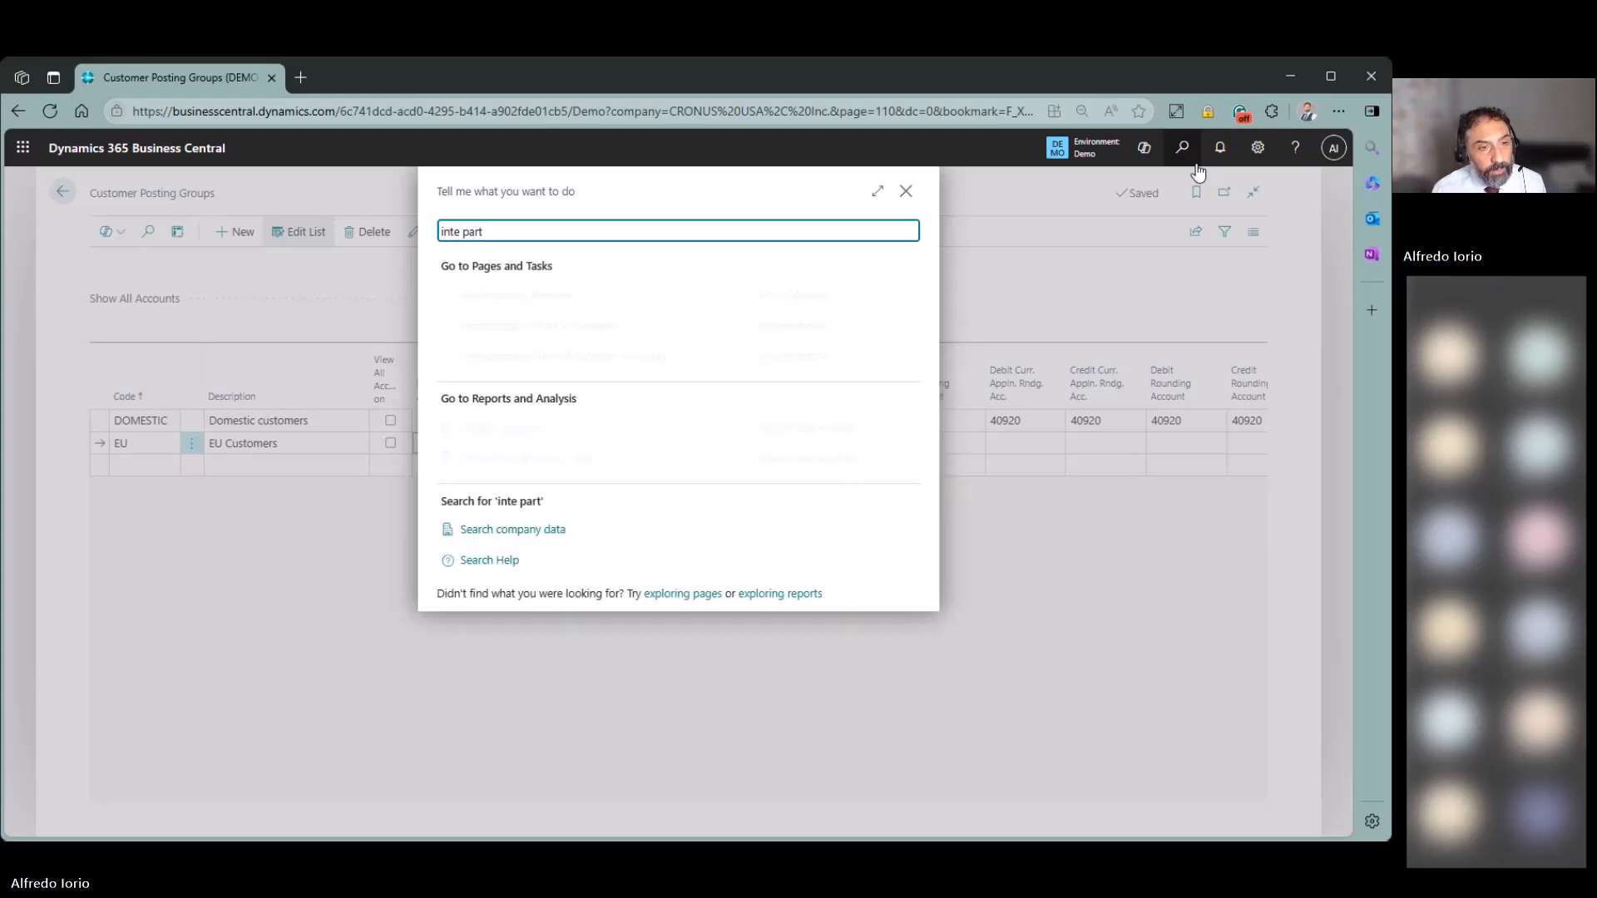
pyautogui.press('Return')
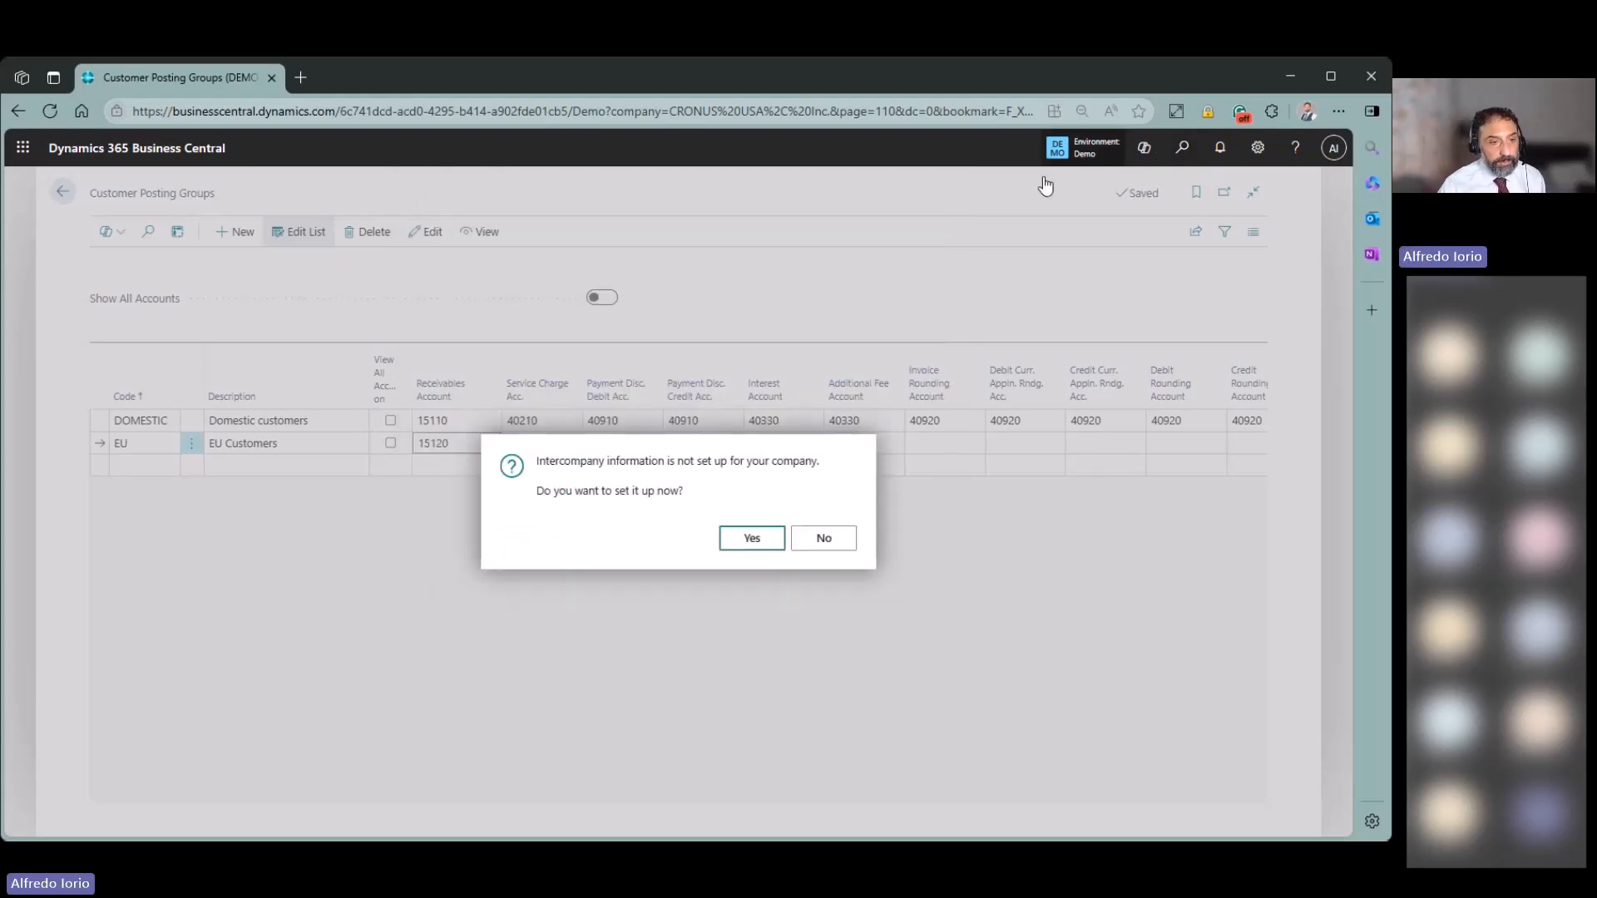
pyautogui.click(767, 539)
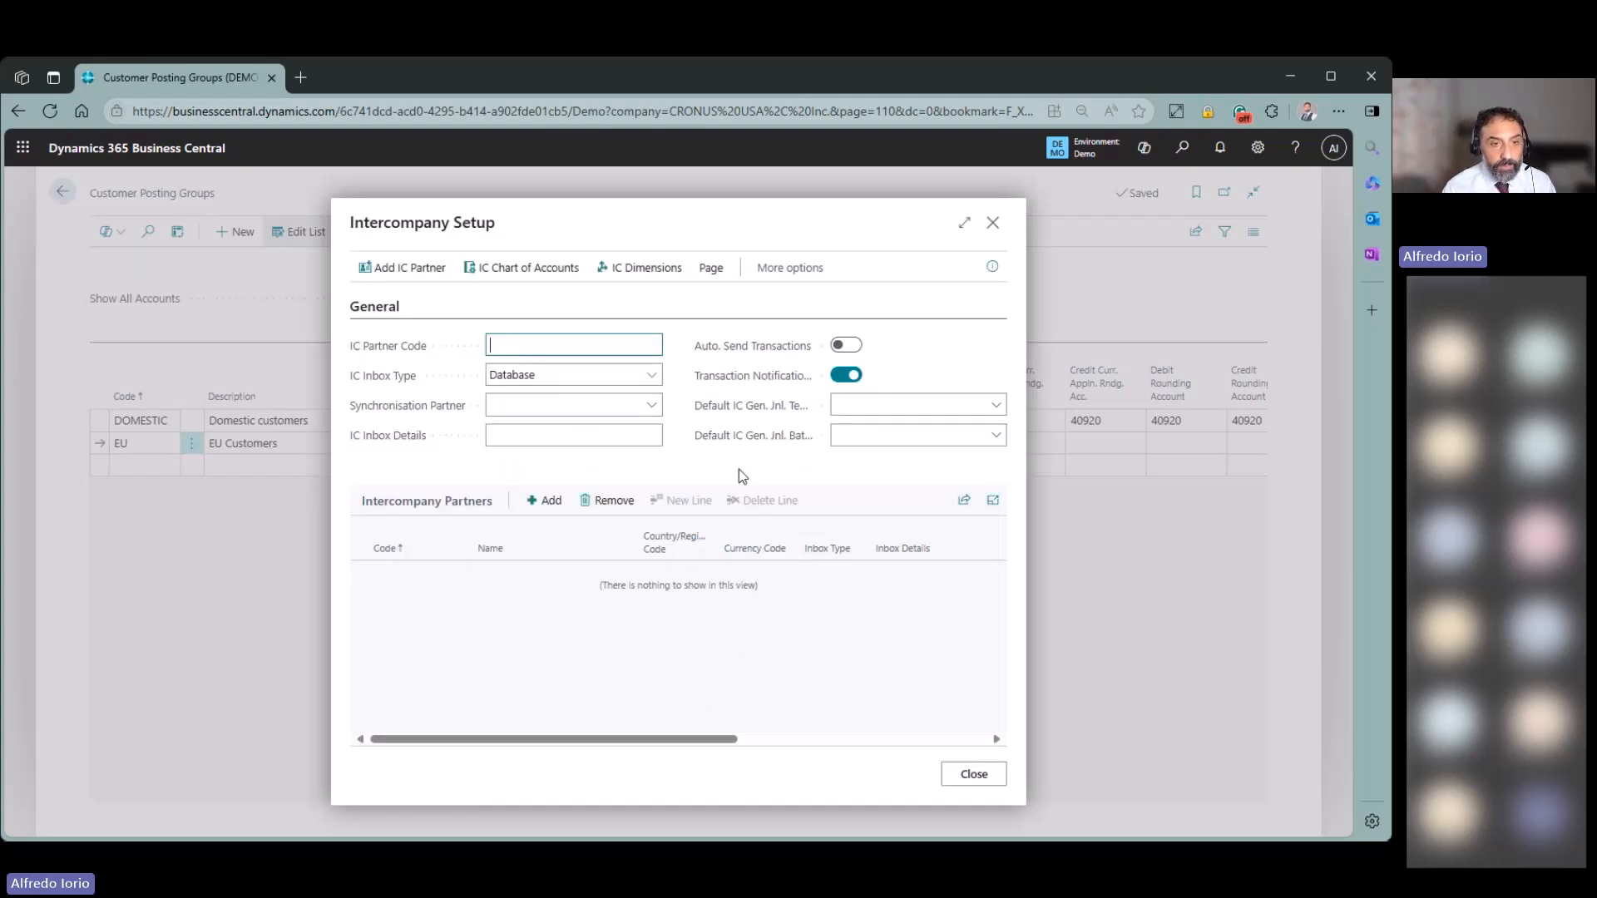
# Examine the Receivables Account column of the Intercompany Partners list in an enlarged Intercompany Setup, and close it without entering anything.
pyautogui.click(958, 223)
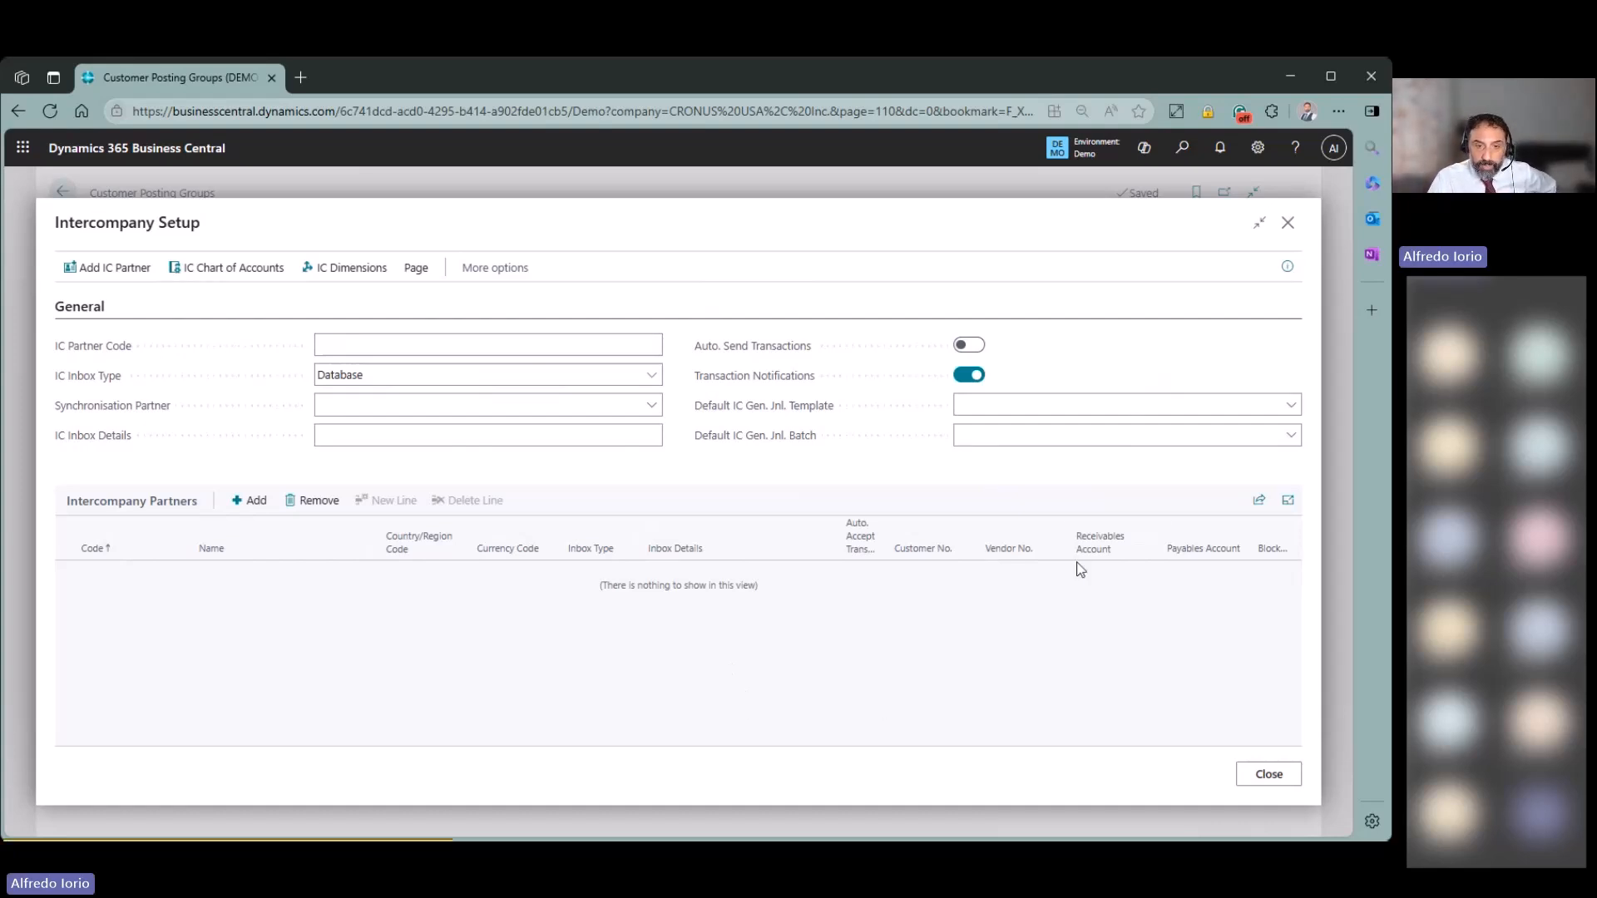
pyautogui.moveTo(1092, 562)
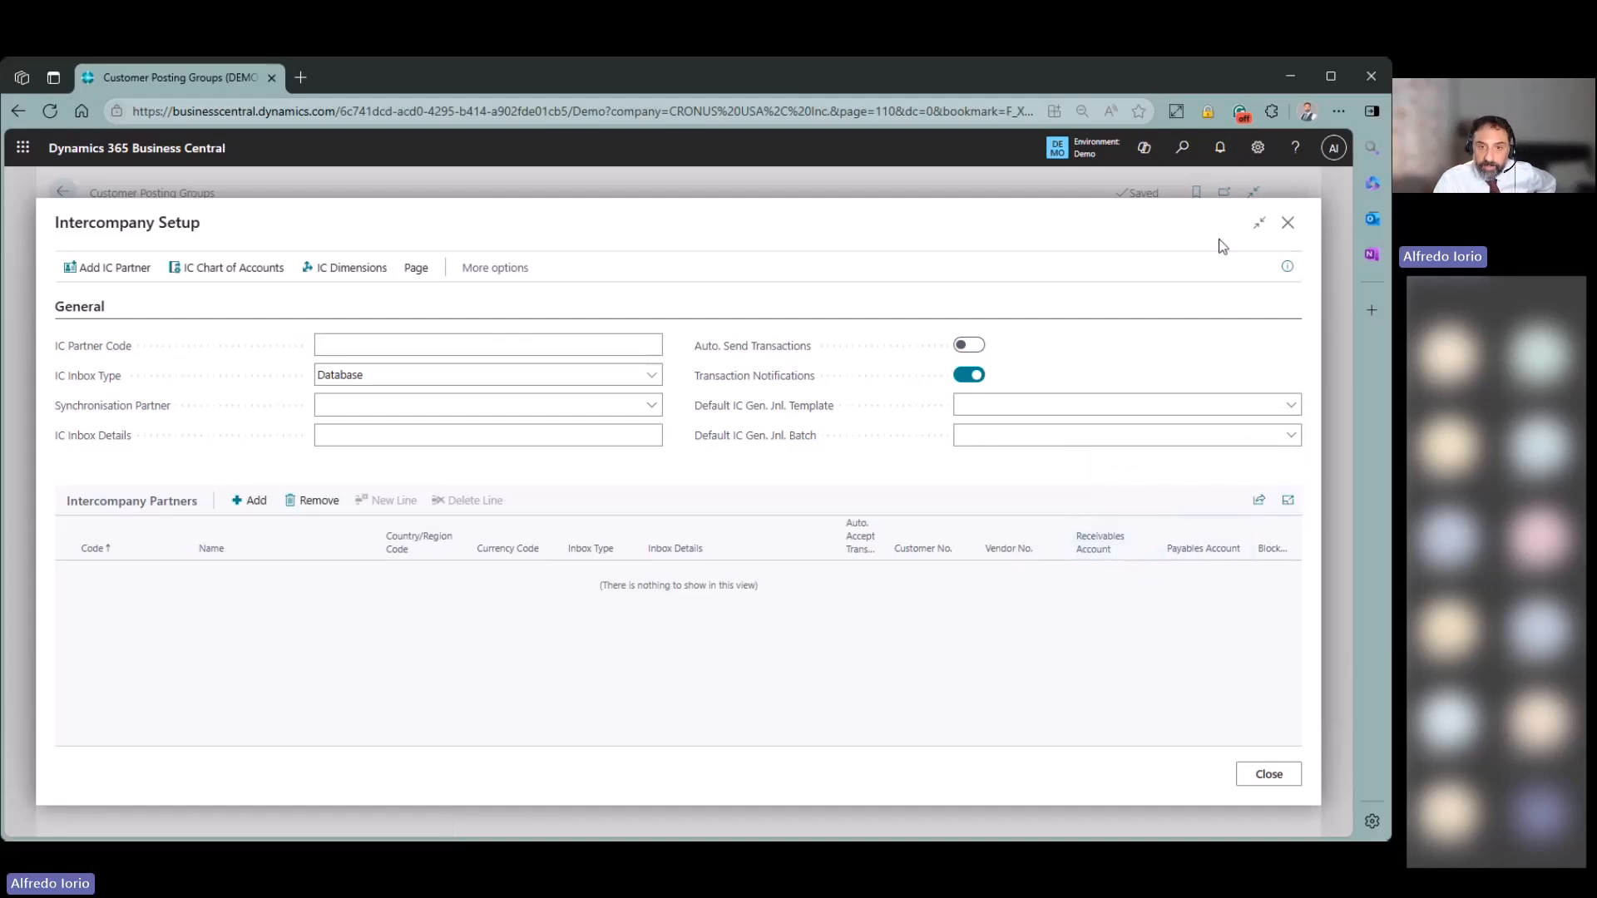
pyautogui.click(1288, 223)
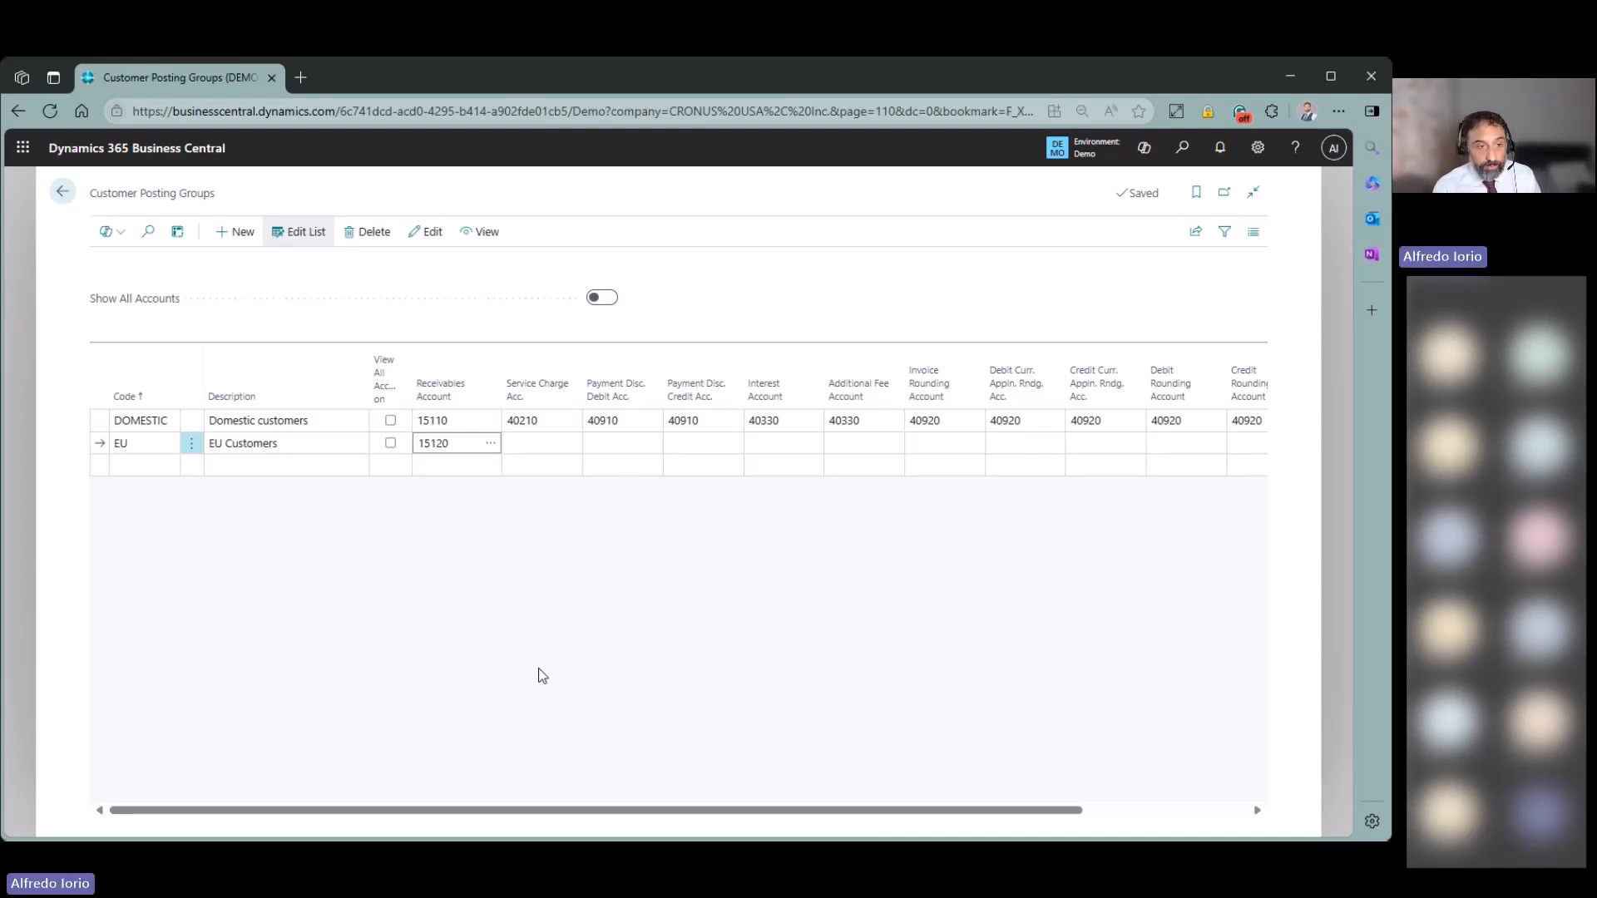
# Add a customer posting group with code IC and description "Intercompany Cust".
pyautogui.click(151, 465)
pyautogui.write('IC')
pyautogui.press('Tab')
pyautogui.write('Intercompany Cust')
pyautogui.press('Tab')
pyautogui.press('Tab')
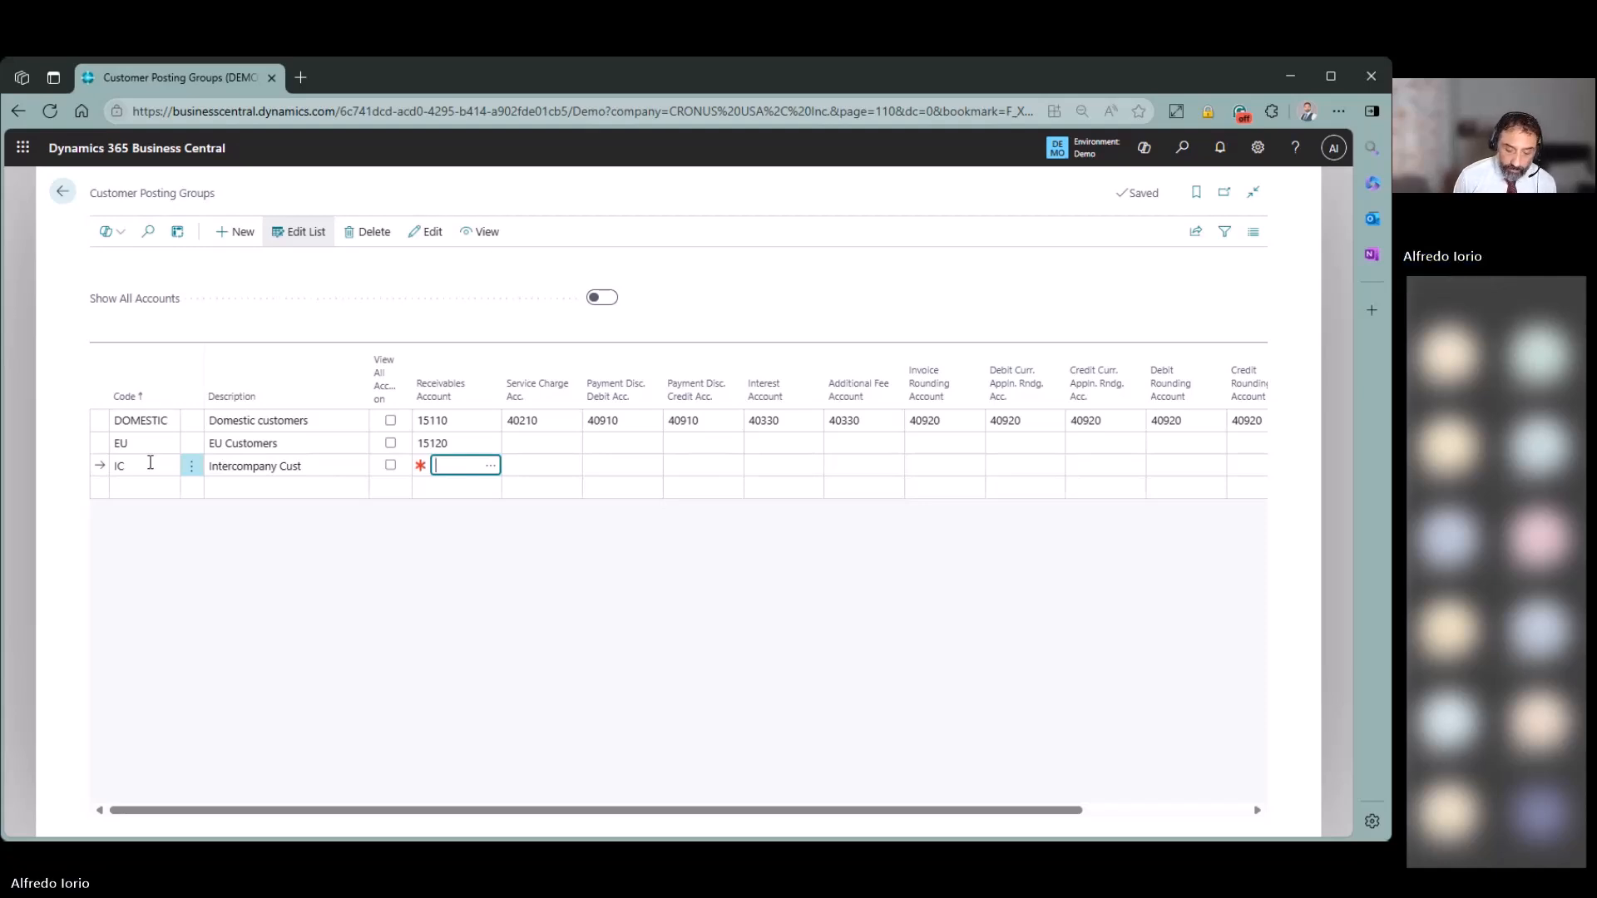
# Inspect the Receivables, Service Charge and Payment Disc. Debit accounts of the DOMESTIC customer posting group.
pyautogui.press('Up')
pyautogui.press('Up')
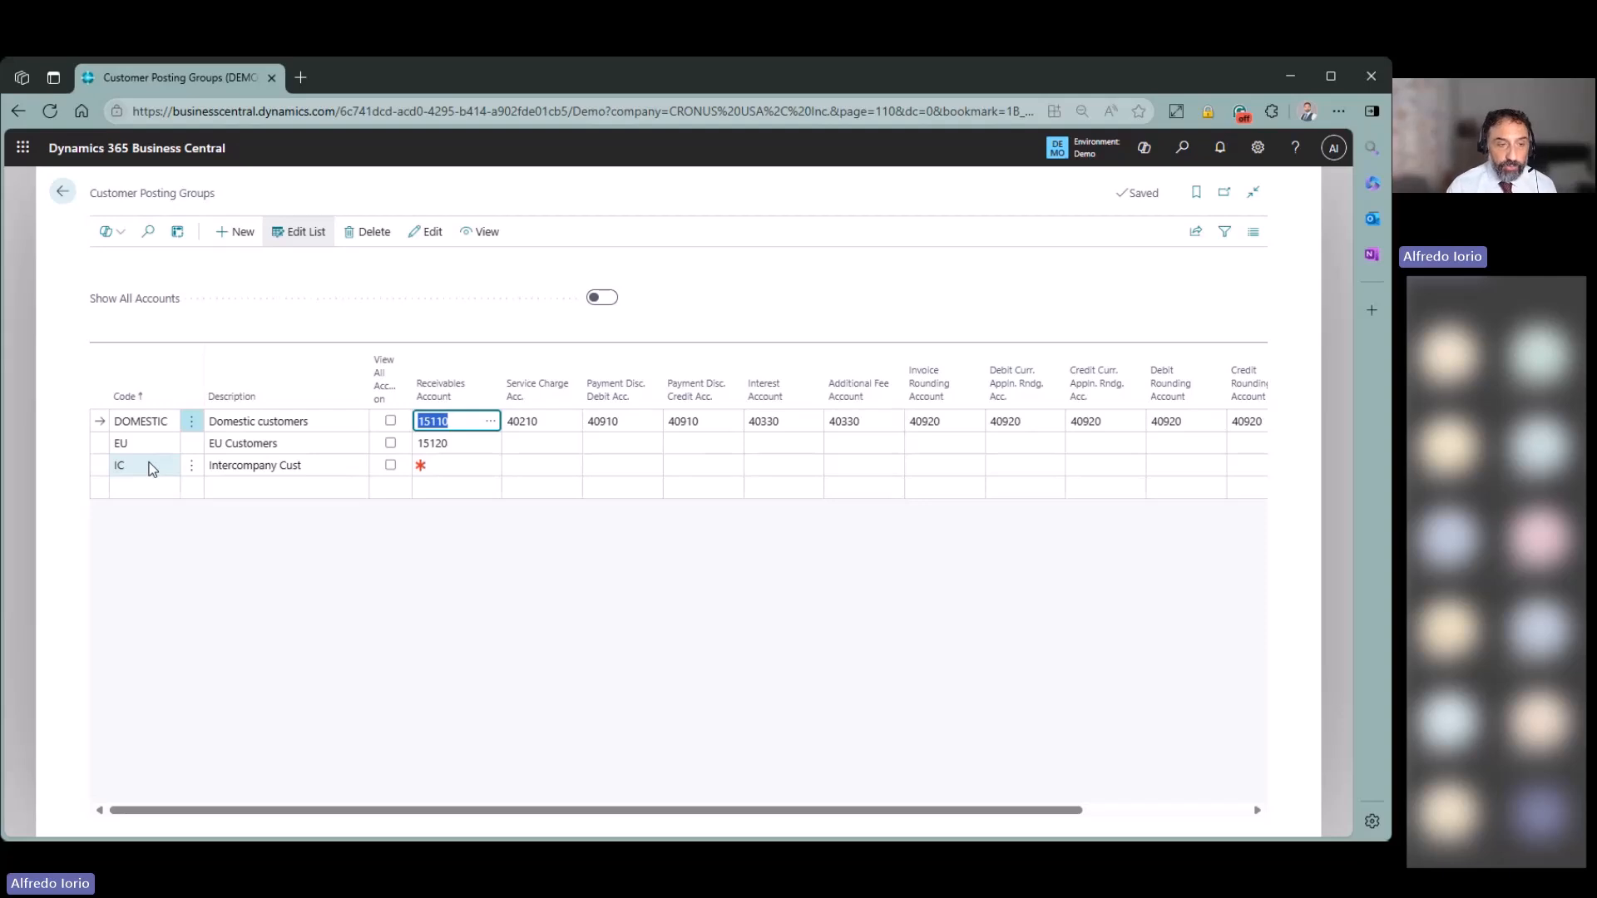
pyautogui.press('Tab')
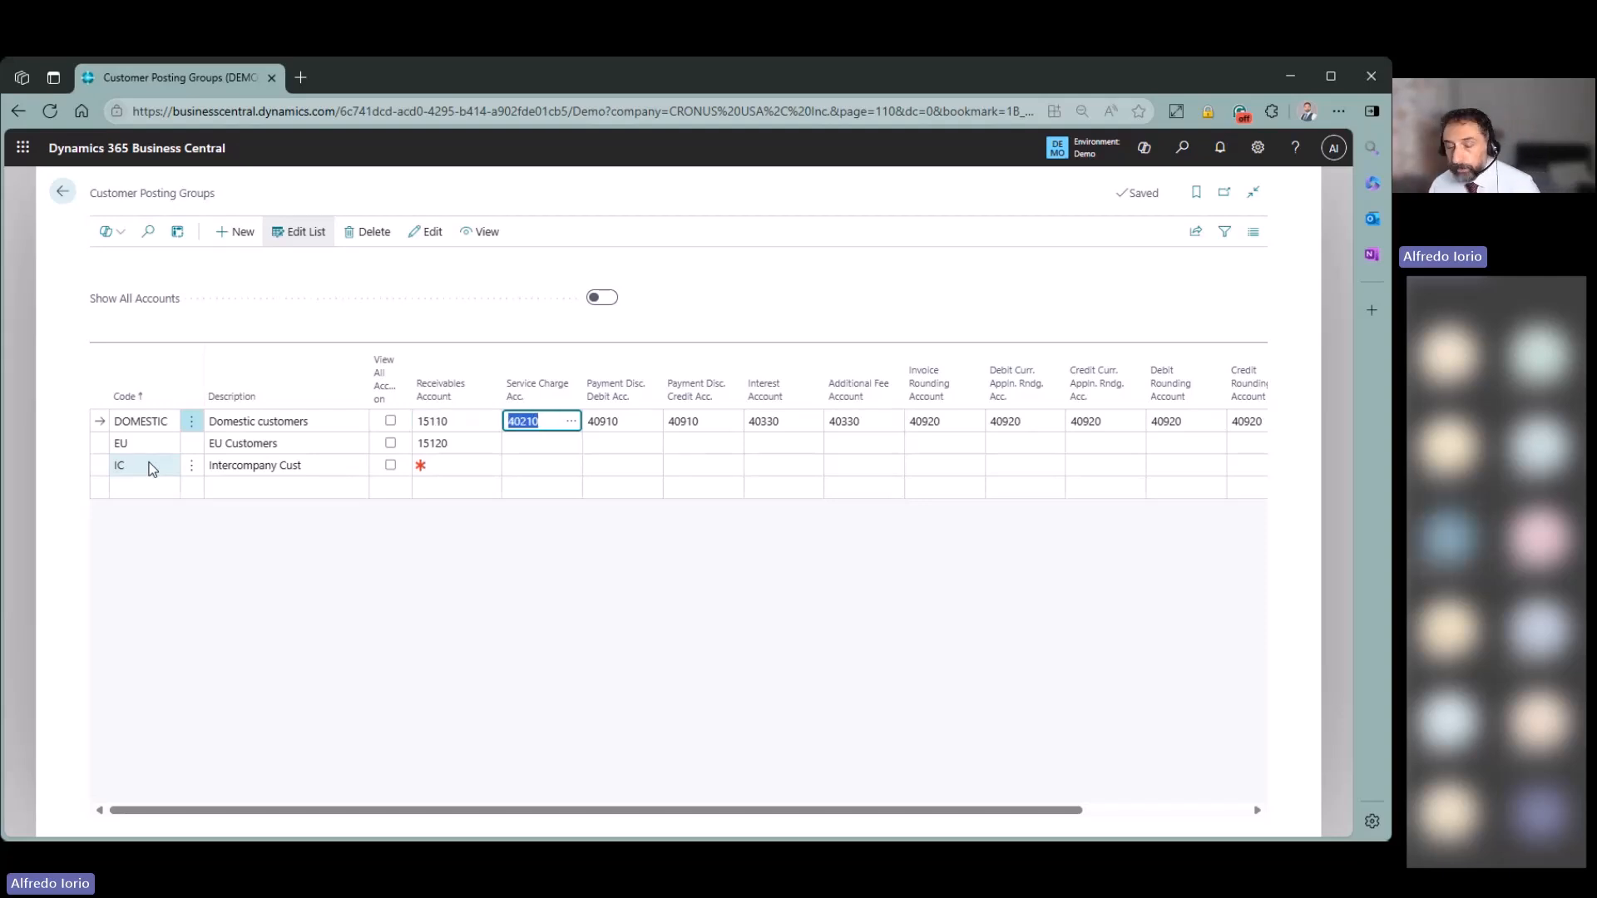
pyautogui.press('Tab')
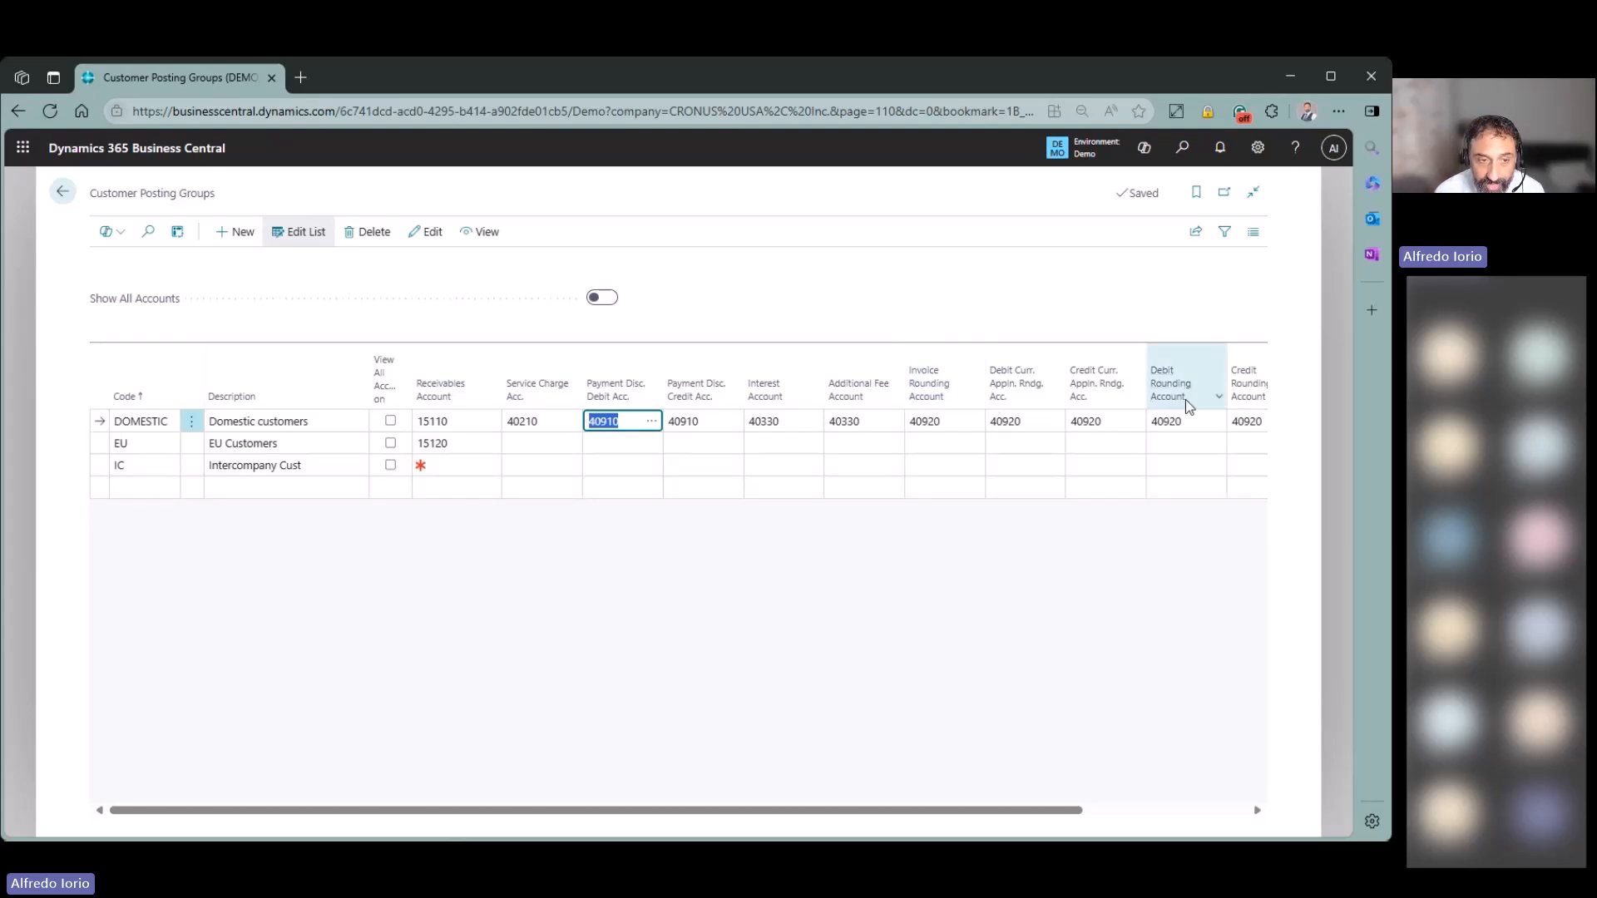
# Enable viewing all accounts on lookup for the DOMESTIC group and look up its Receivables Account in the G/L Account List, keeping the current account.
pyautogui.click(466, 421)
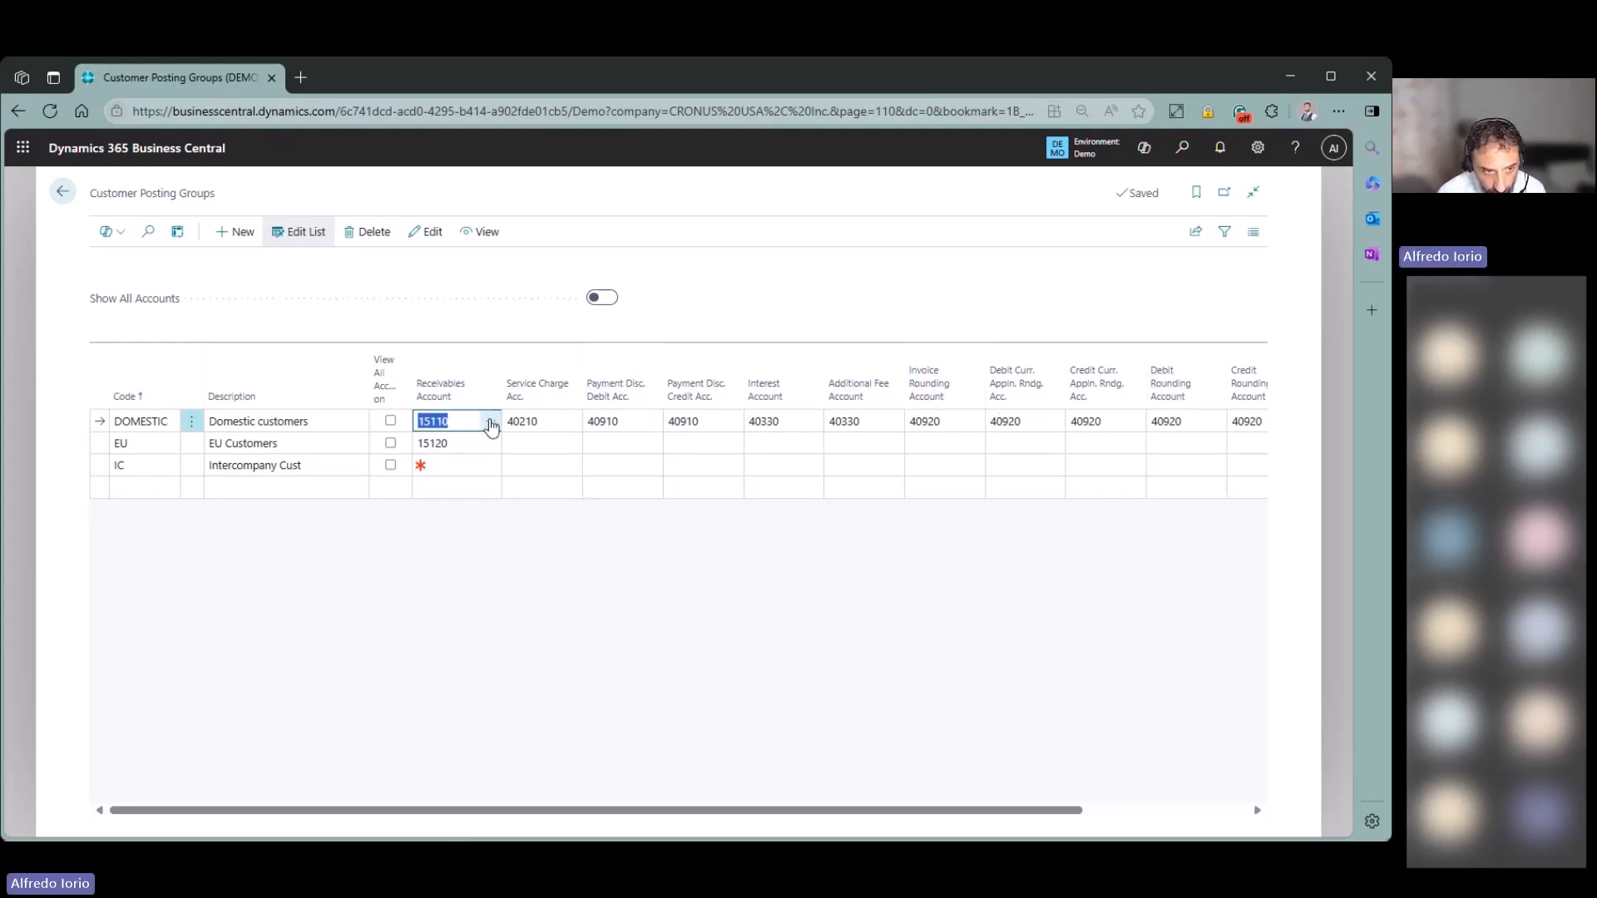
pyautogui.click(487, 421)
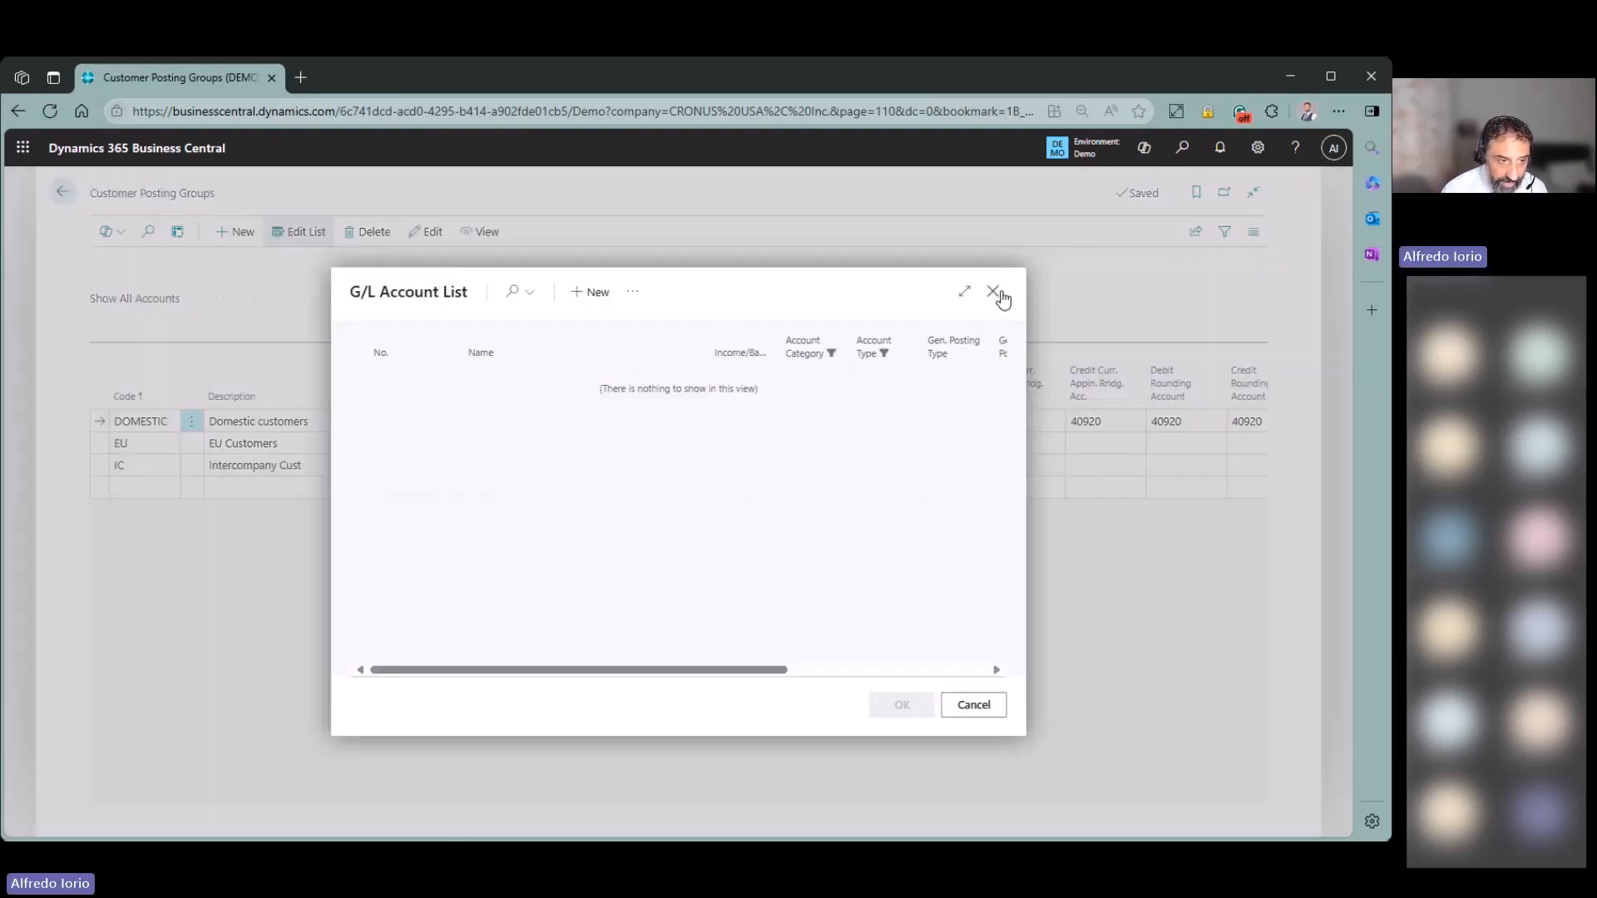
pyautogui.click(995, 292)
pyautogui.click(490, 420)
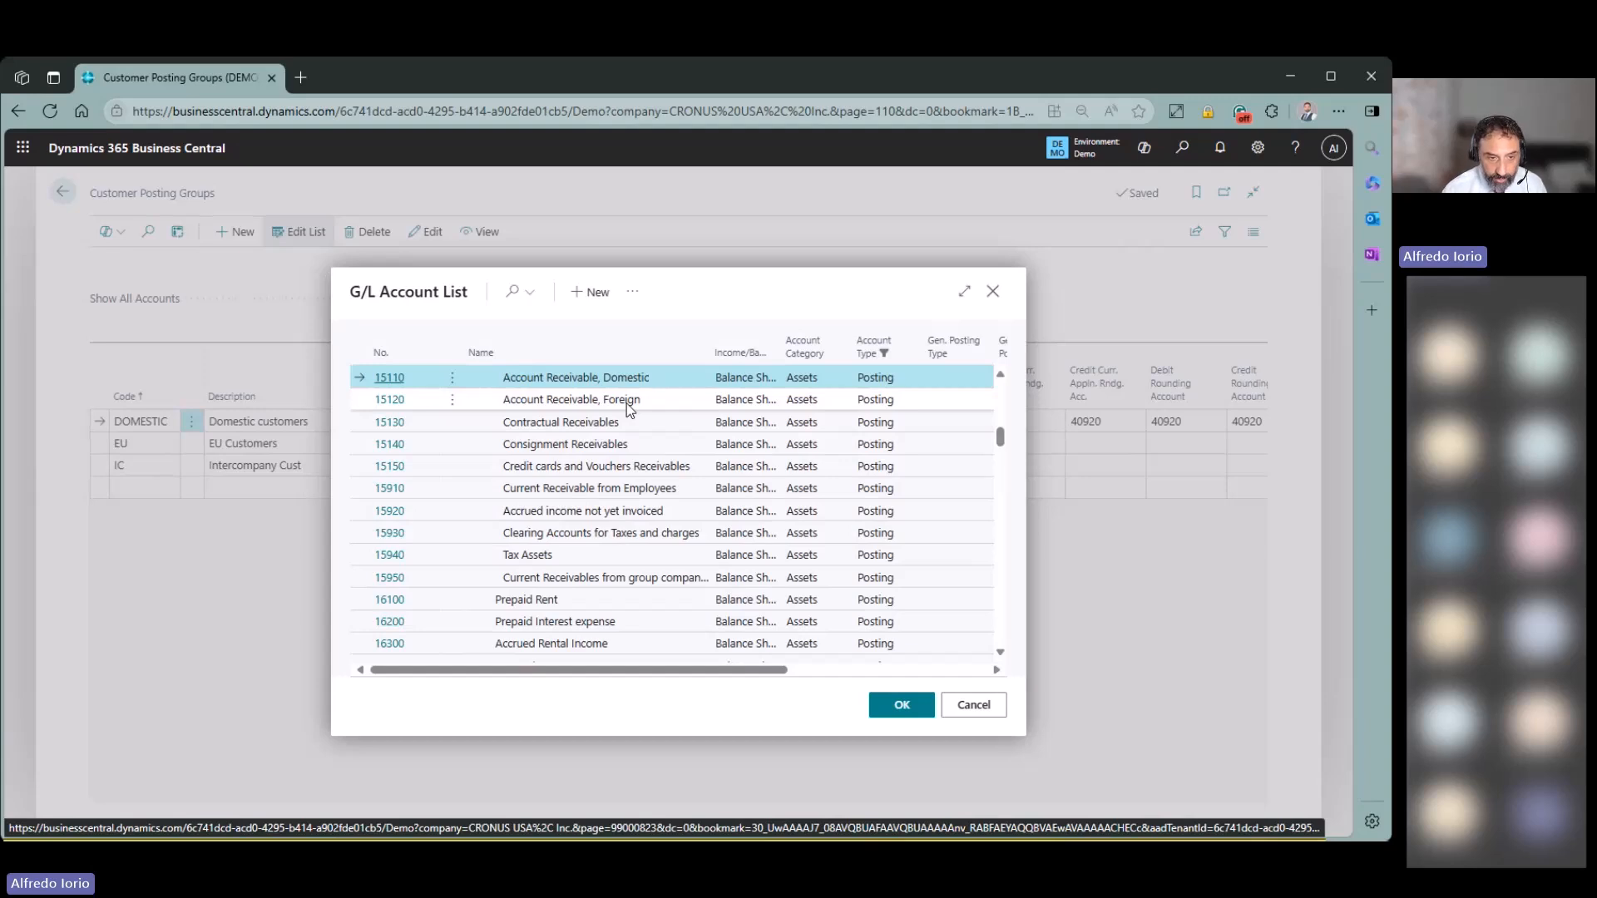
pyautogui.click(973, 705)
# Review the DOMESTIC group's Service Charge, Payment Disc. Debit and Credit, Interest, Additional Fee and Invoice Rounding accounts.
pyautogui.click(534, 428)
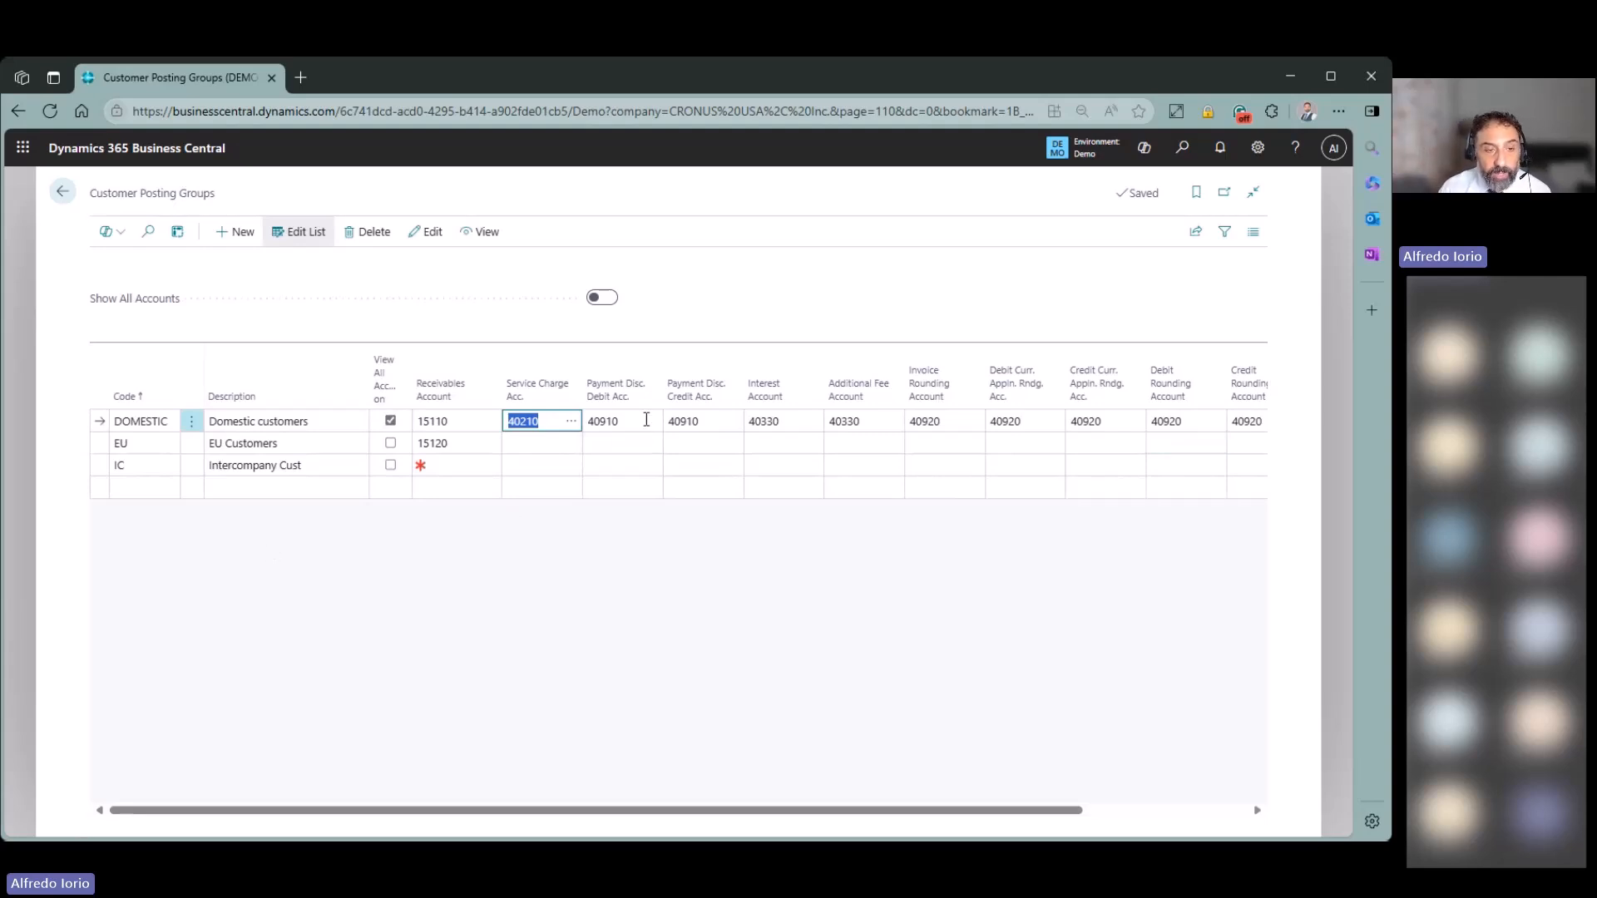
pyautogui.click(647, 421)
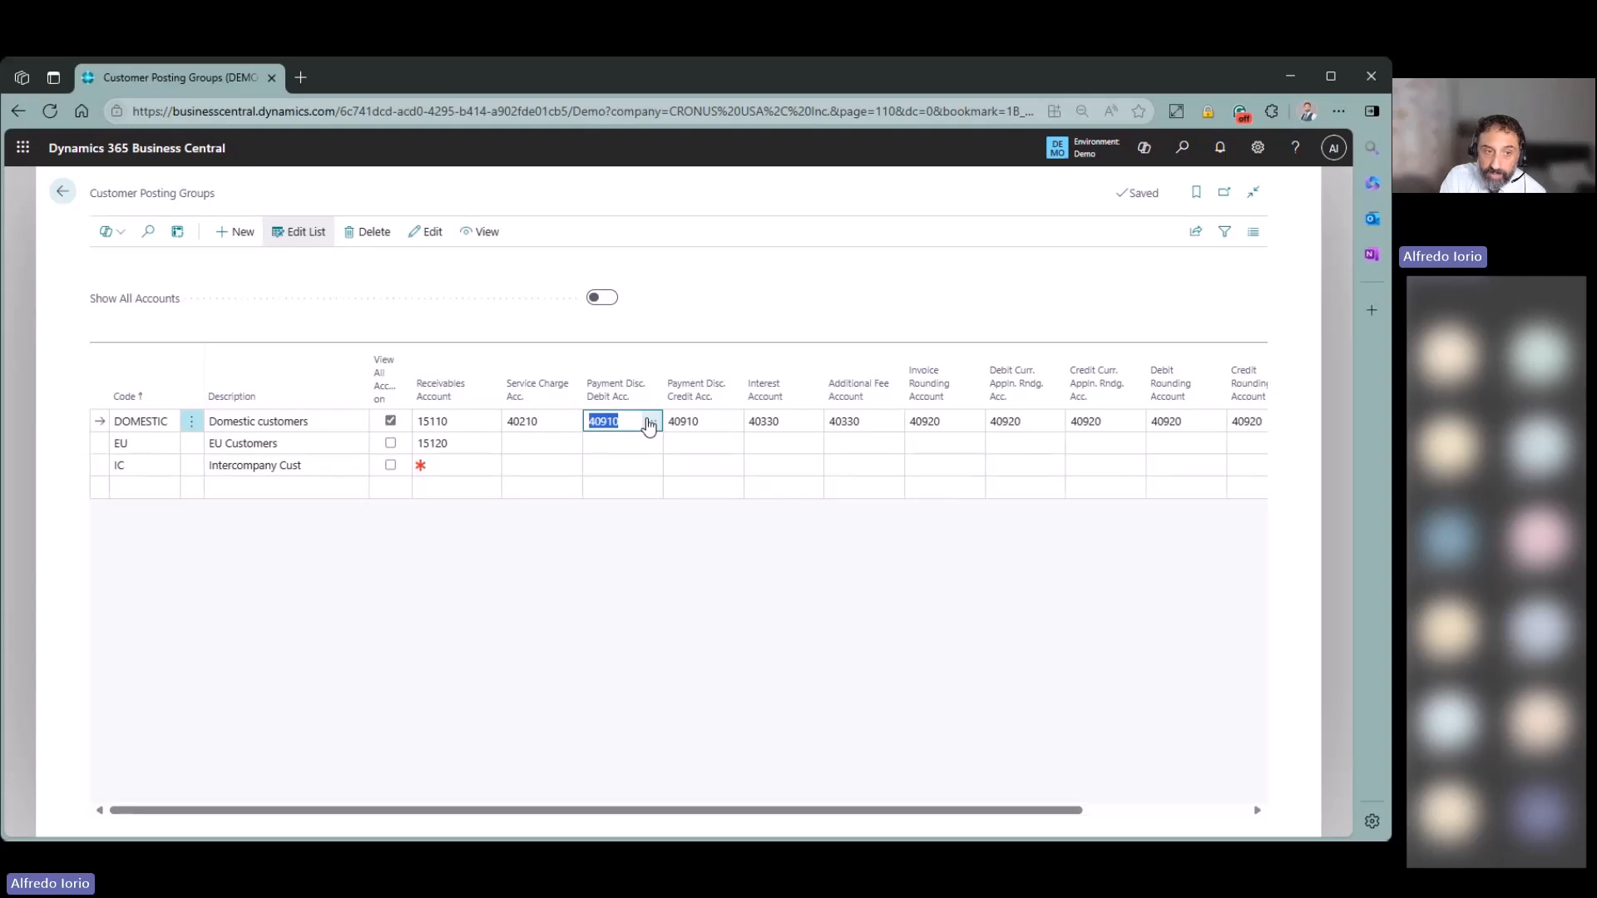
pyautogui.click(709, 423)
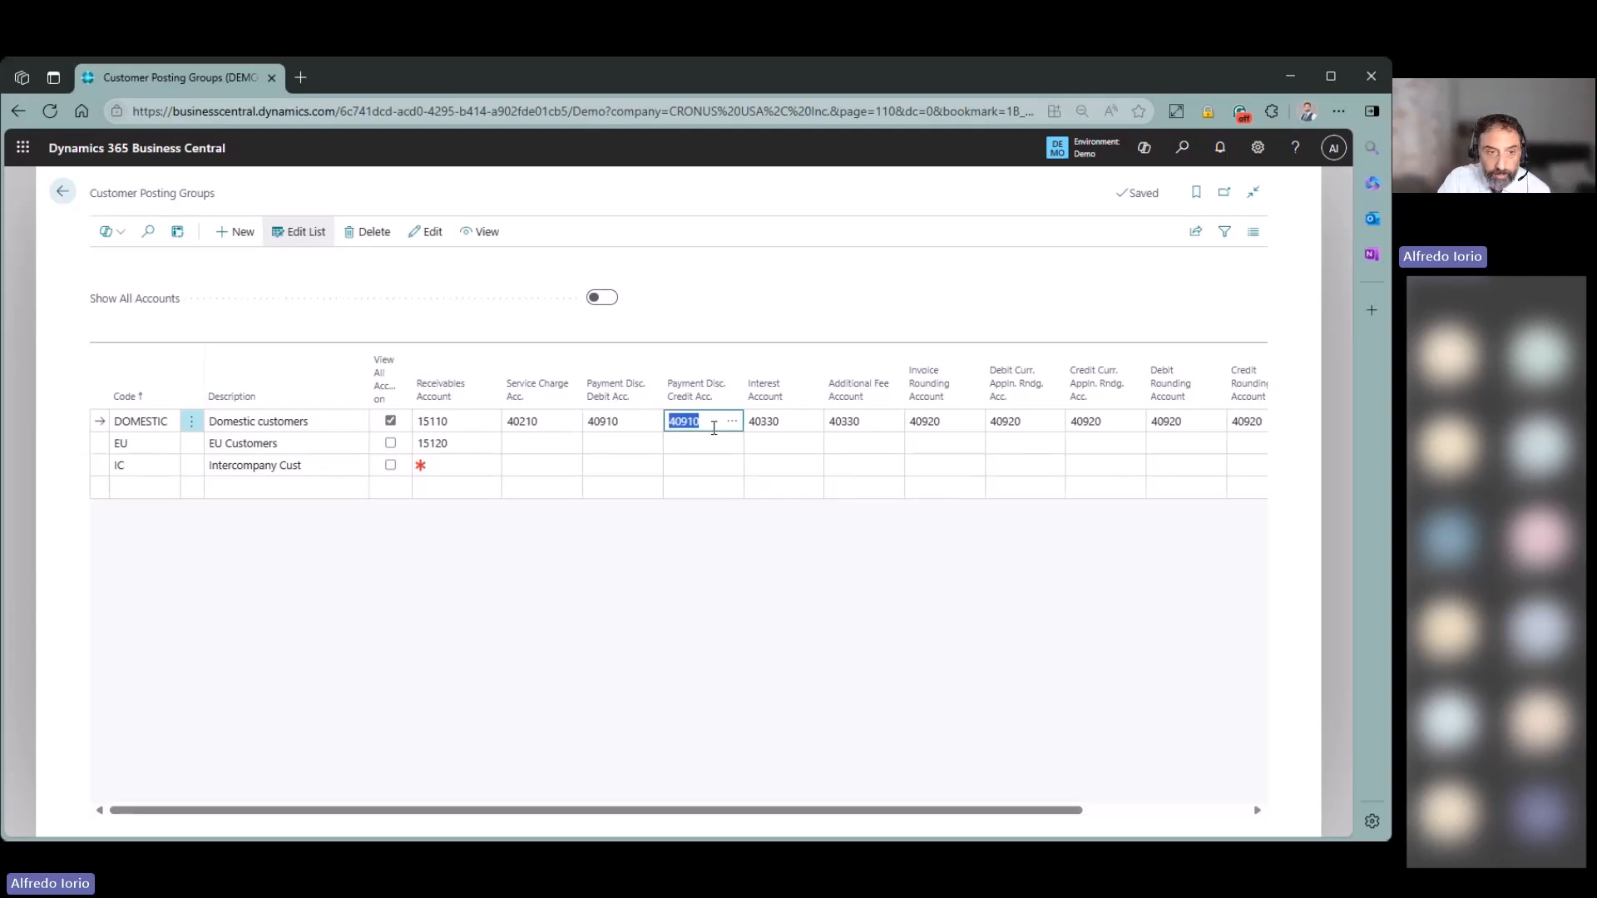
pyautogui.click(792, 420)
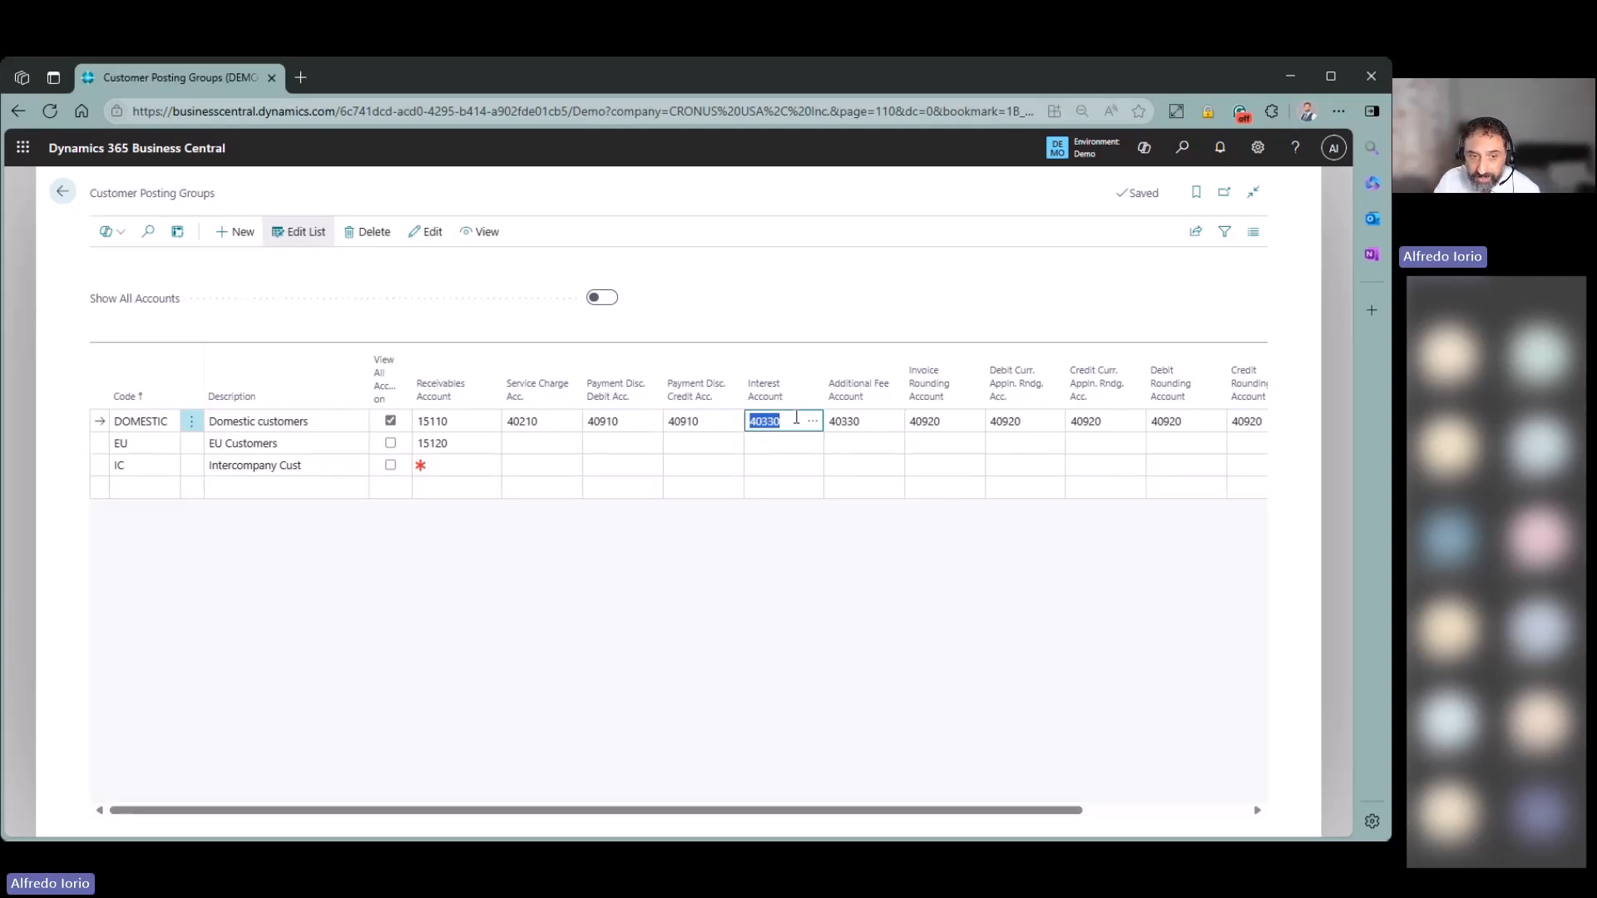
pyautogui.click(873, 424)
pyautogui.moveTo(830, 812); pyautogui.dragTo(990, 819)
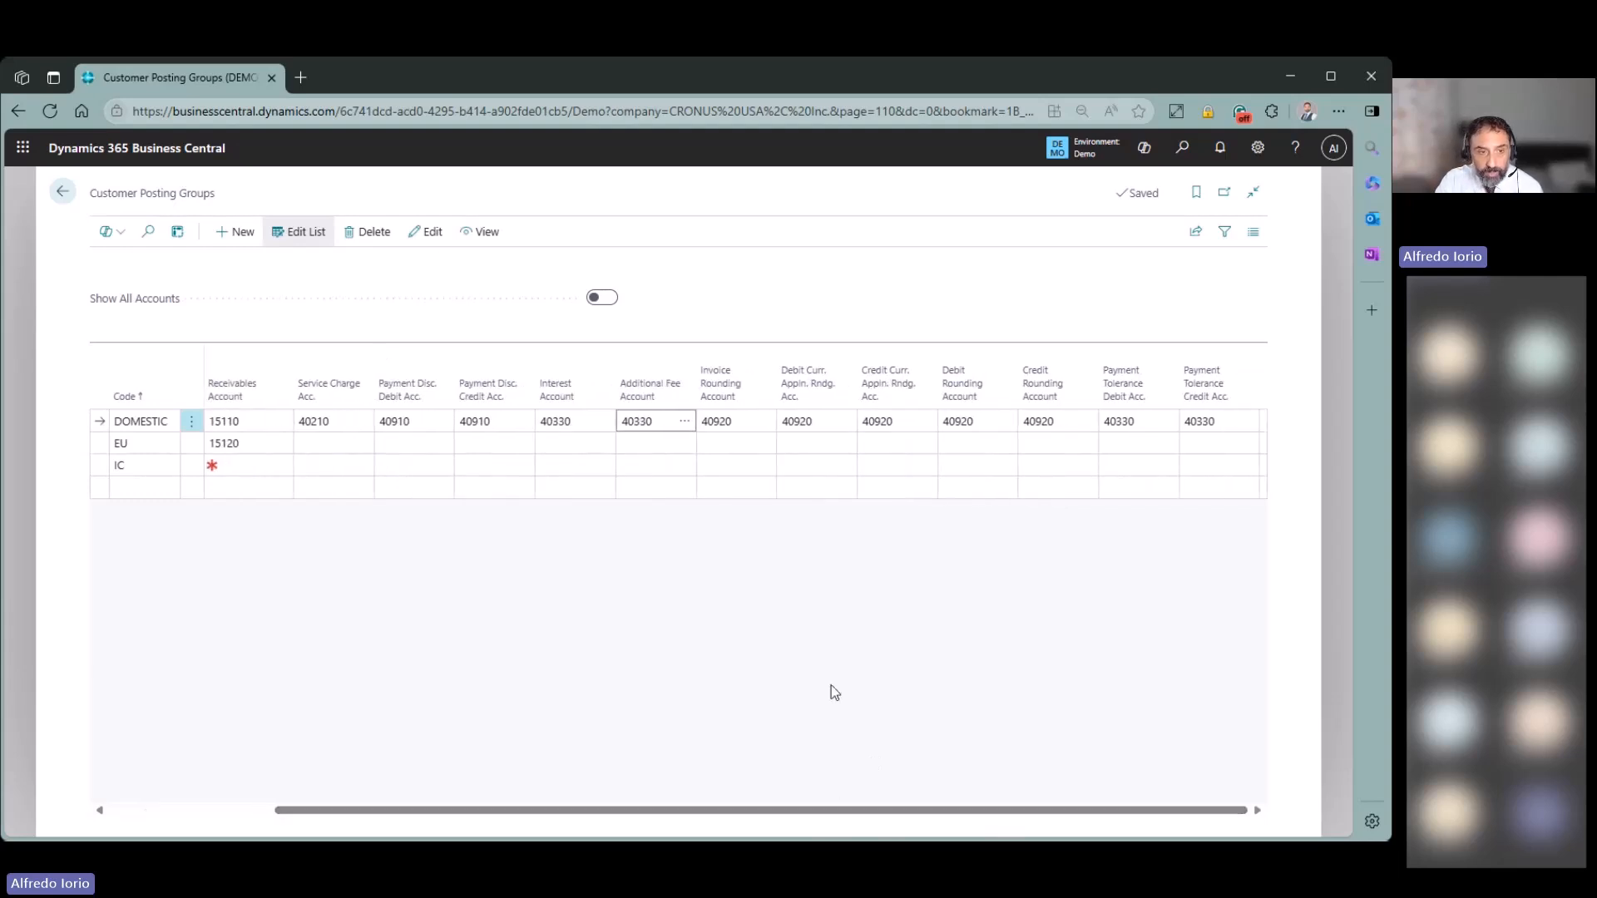
pyautogui.click(747, 422)
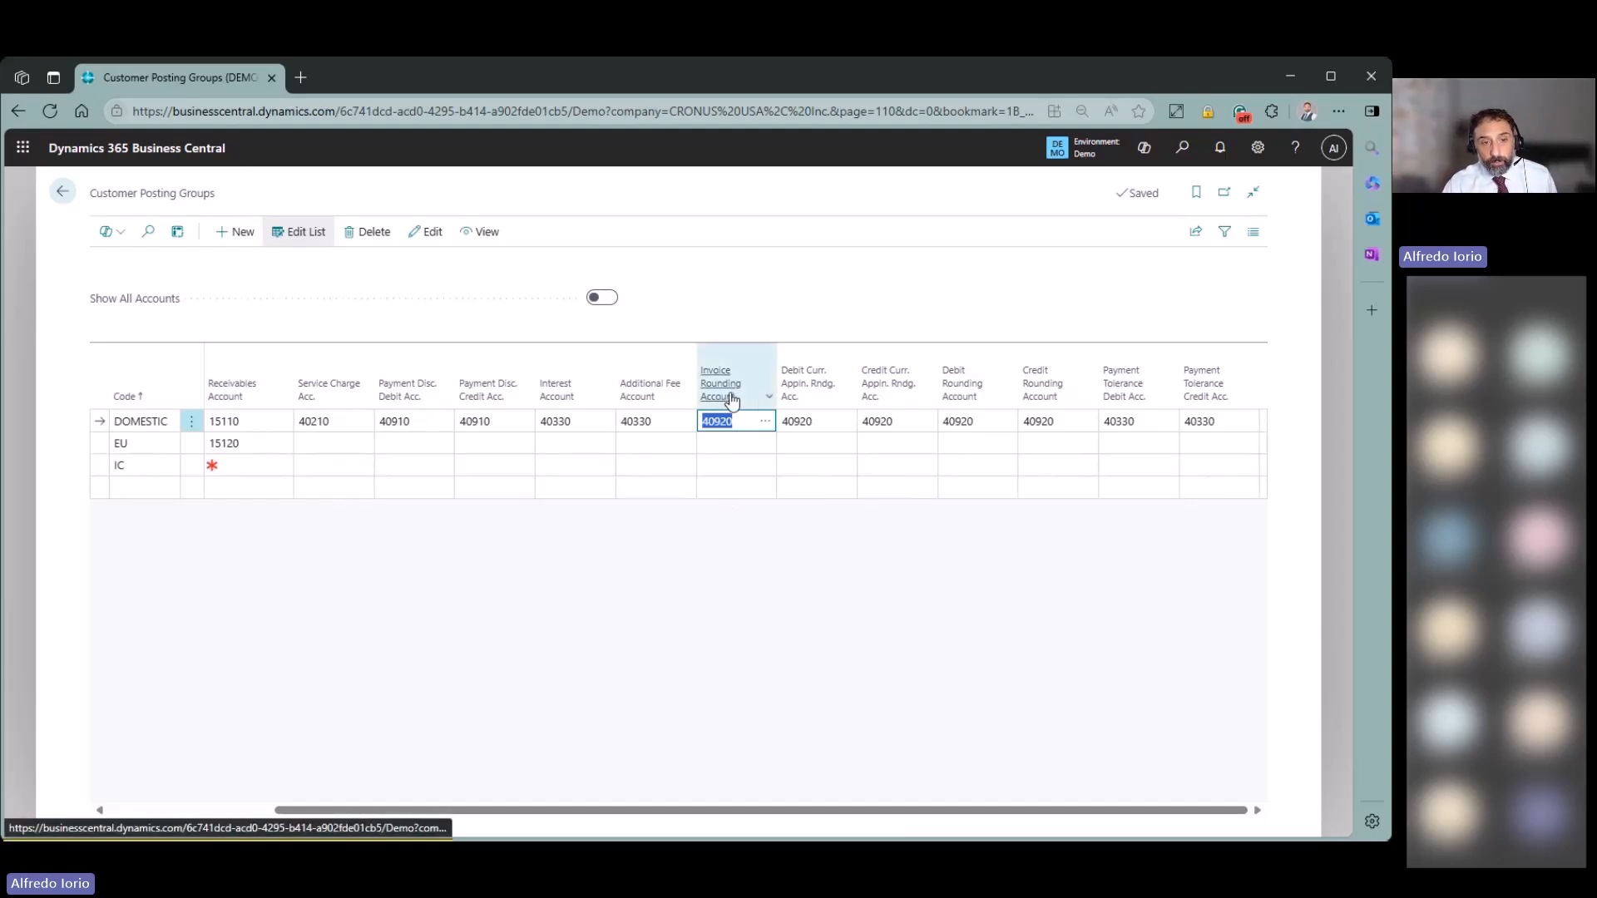
pyautogui.moveTo(731, 400)
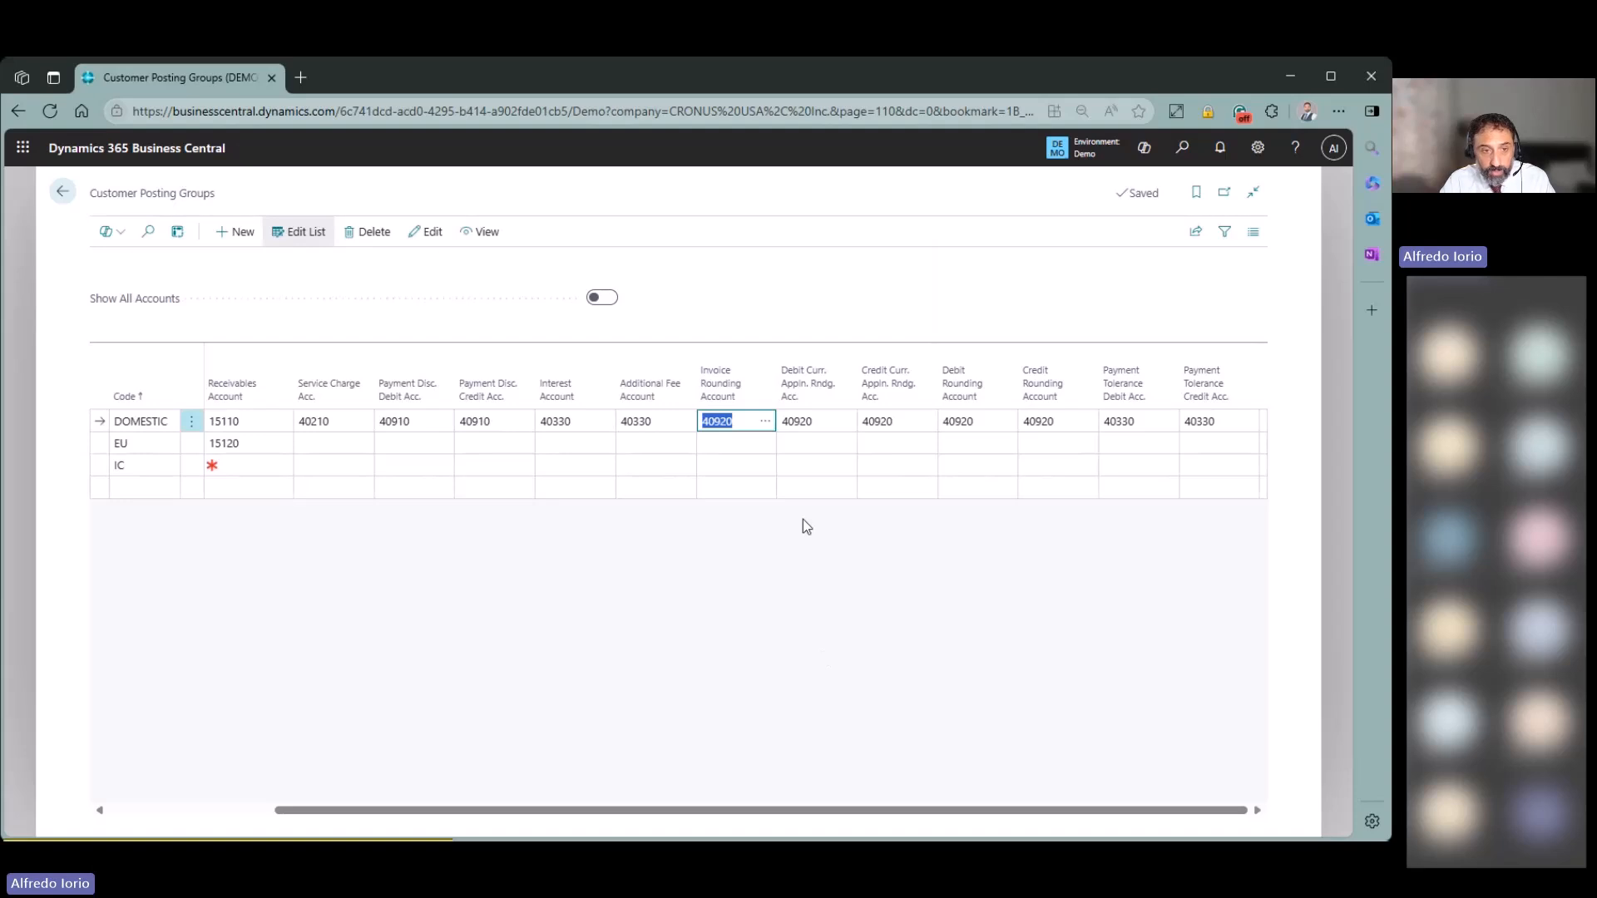
# Check the DOMESTIC group's Debit Curr. Appln. Rndg. account and look up its Invoice Rounding Account in the G/L Account List, cancelling the selection.
pyautogui.click(829, 424)
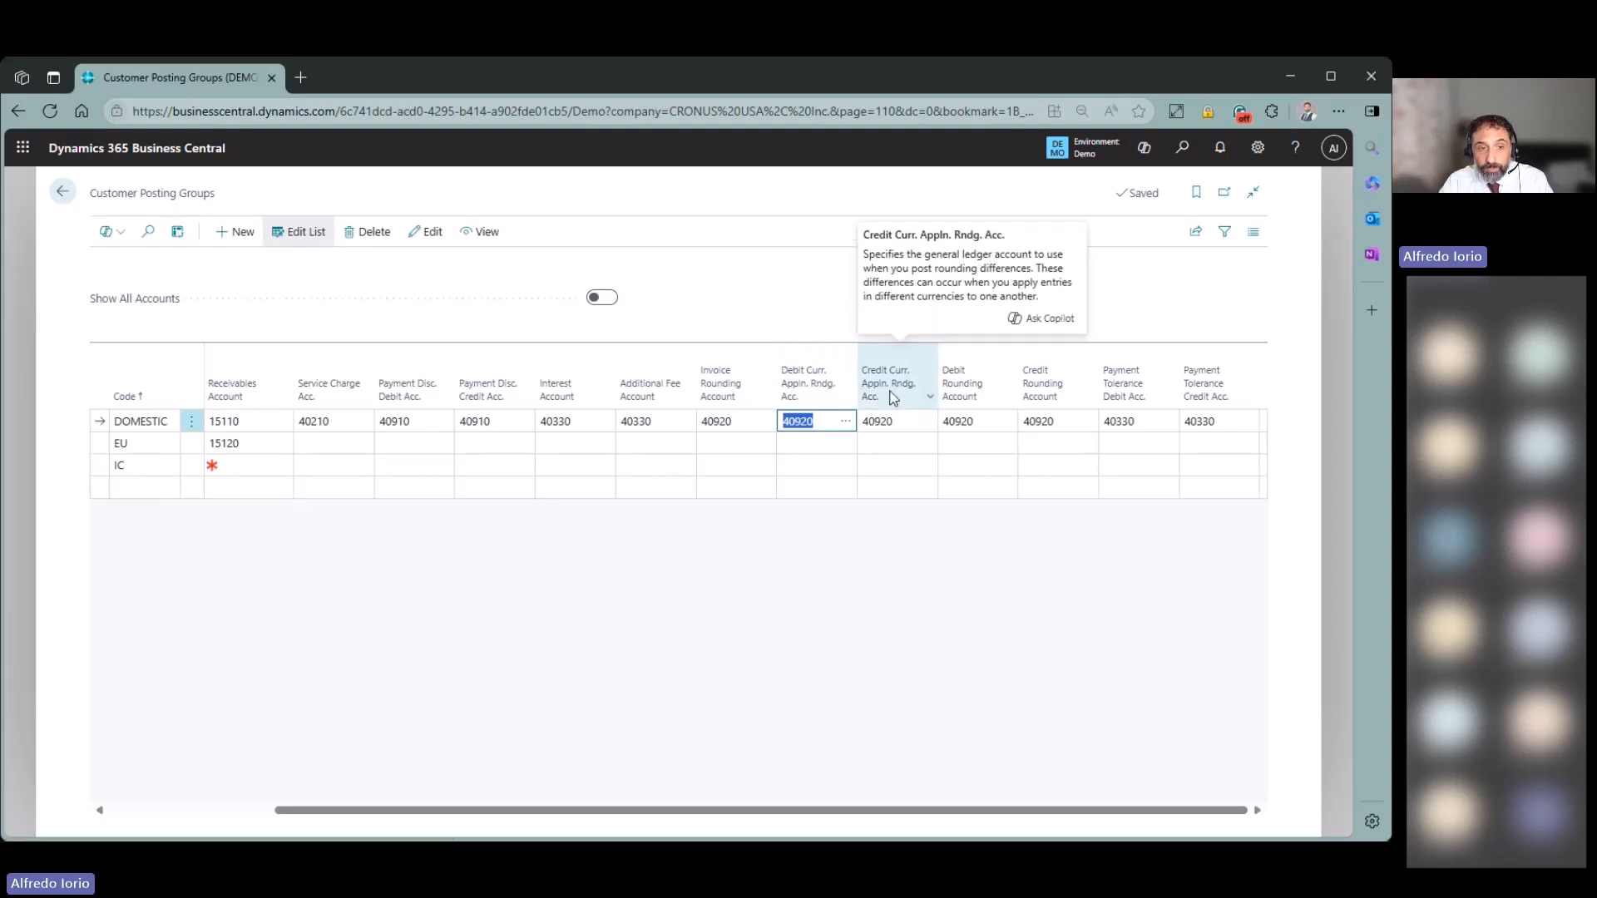
pyautogui.click(887, 572)
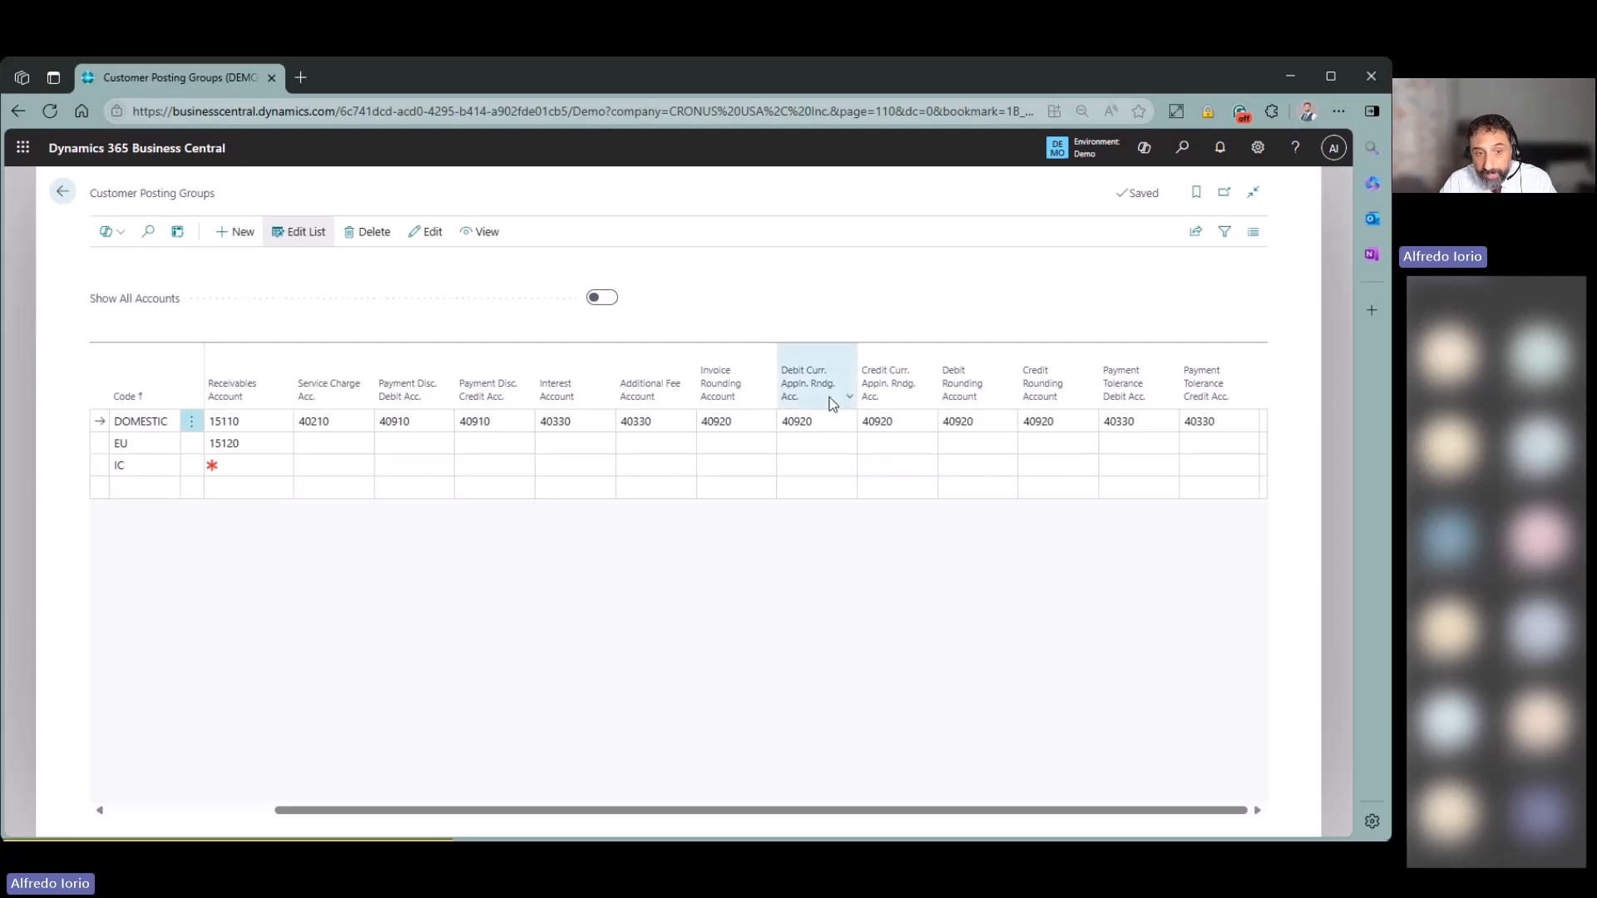
pyautogui.moveTo(823, 391)
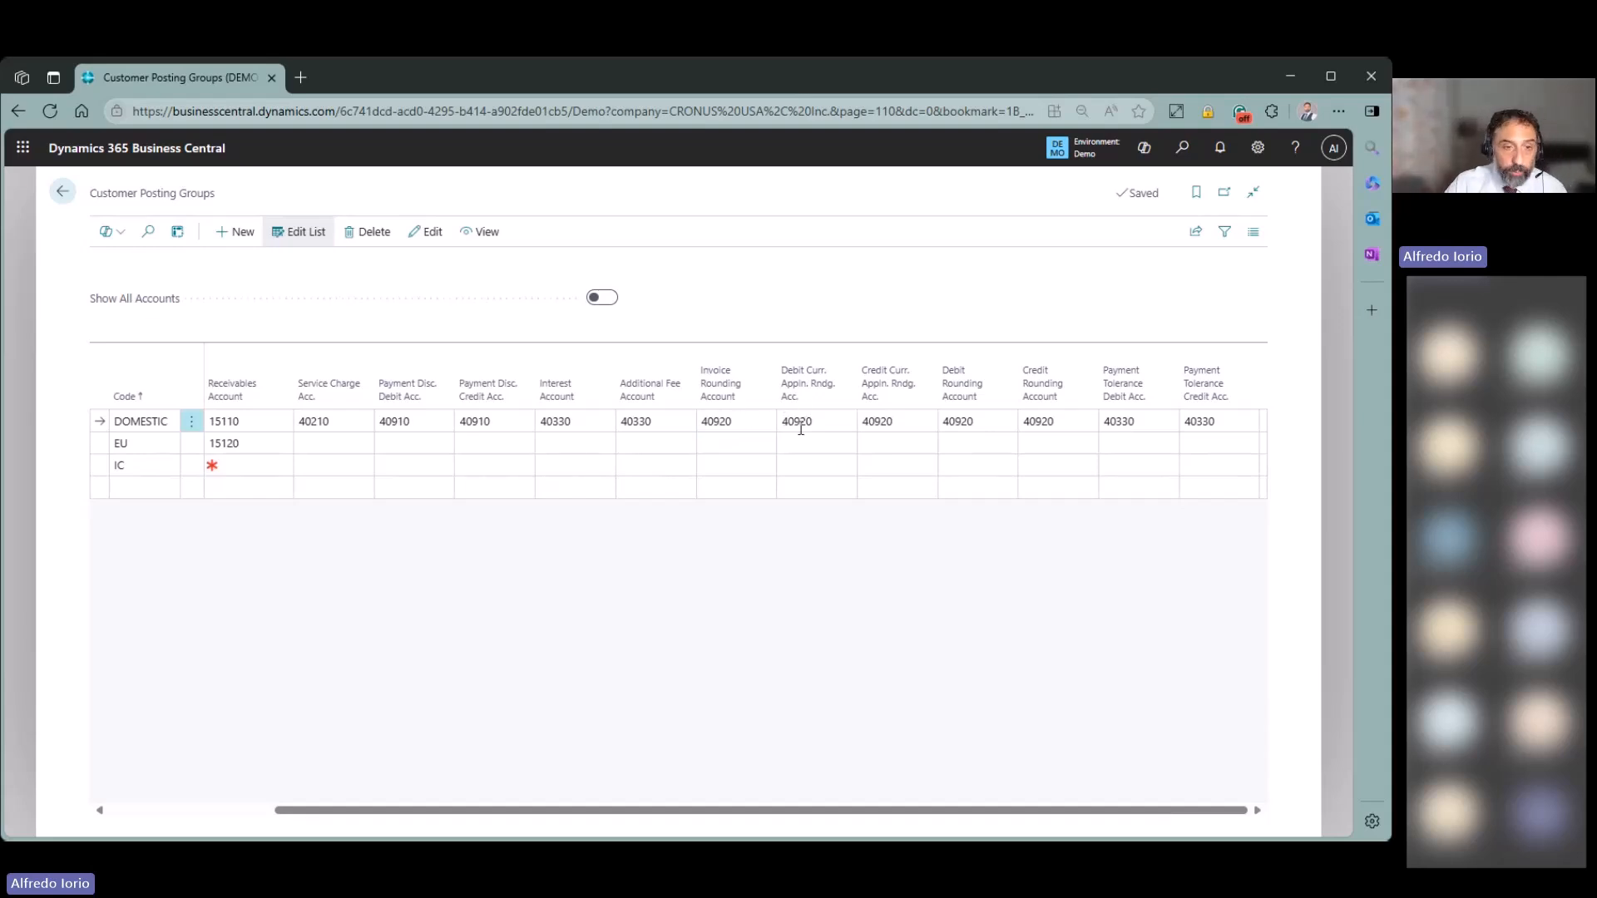
pyautogui.click(767, 419)
pyautogui.click(768, 421)
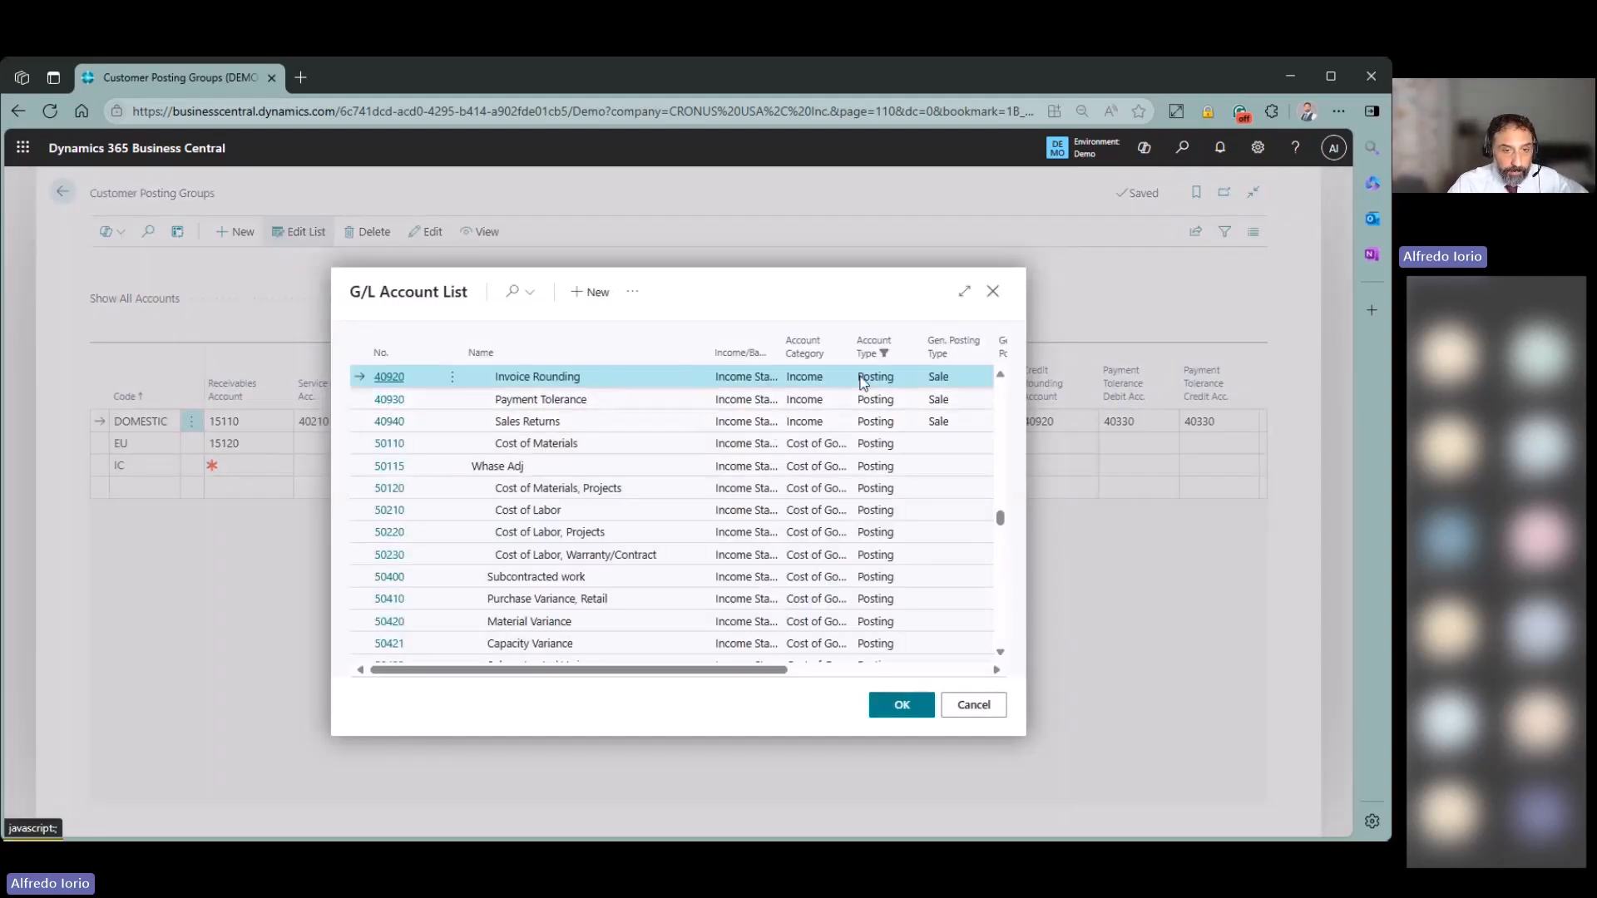
pyautogui.click(987, 708)
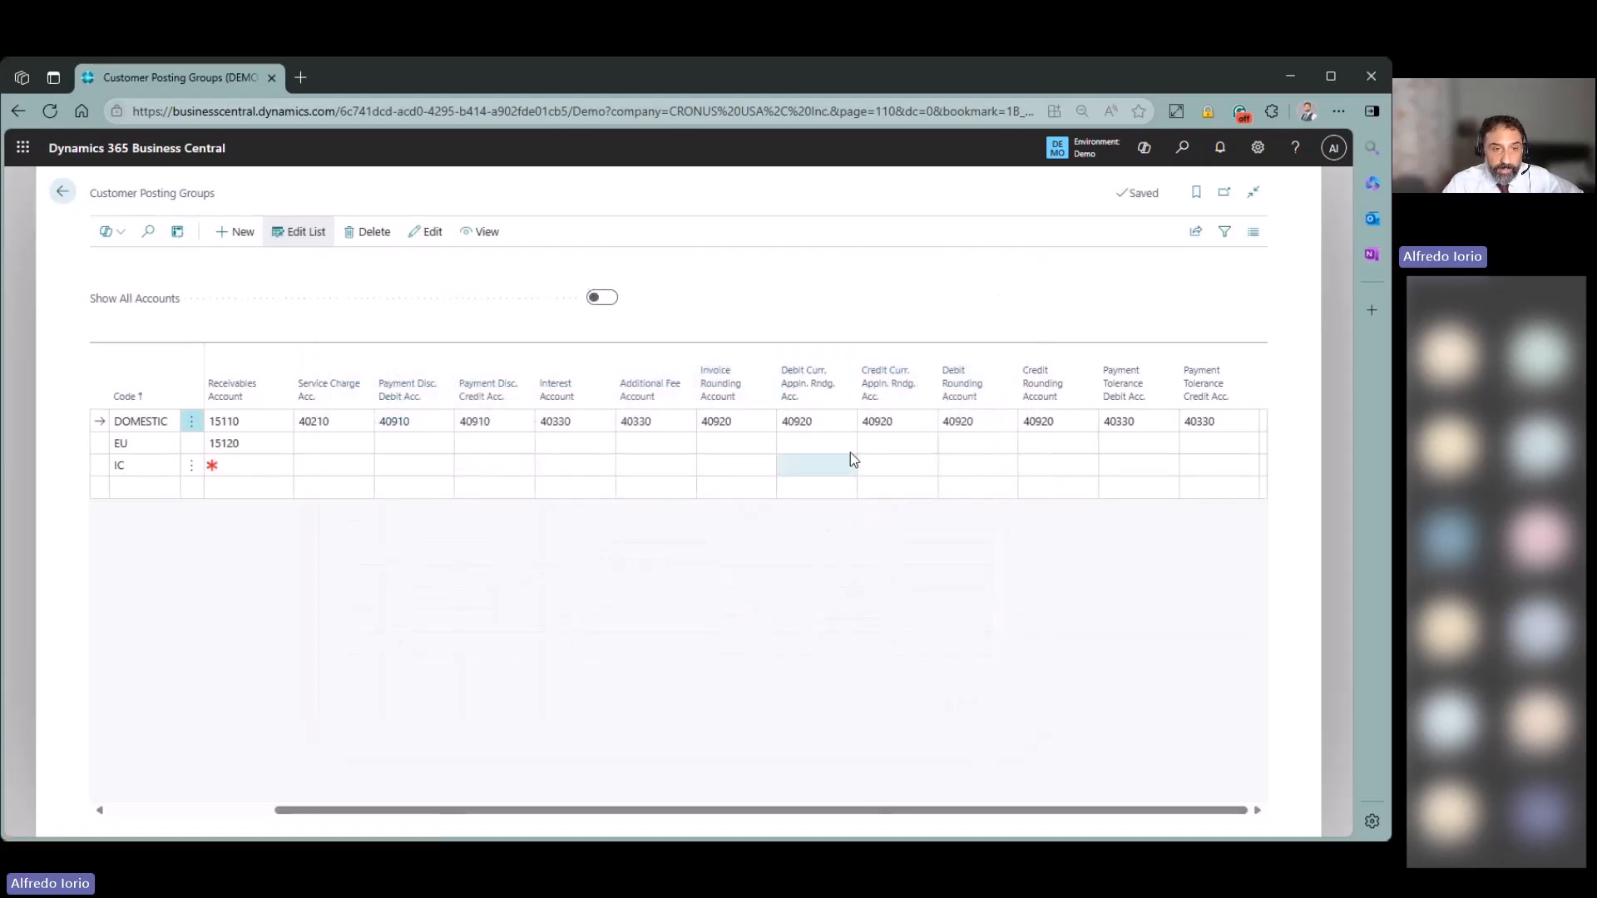
# Review the DOMESTIC group's debit and credit currency application rounding accounts and its Debit Rounding Account description.
pyautogui.click(827, 415)
pyautogui.click(912, 423)
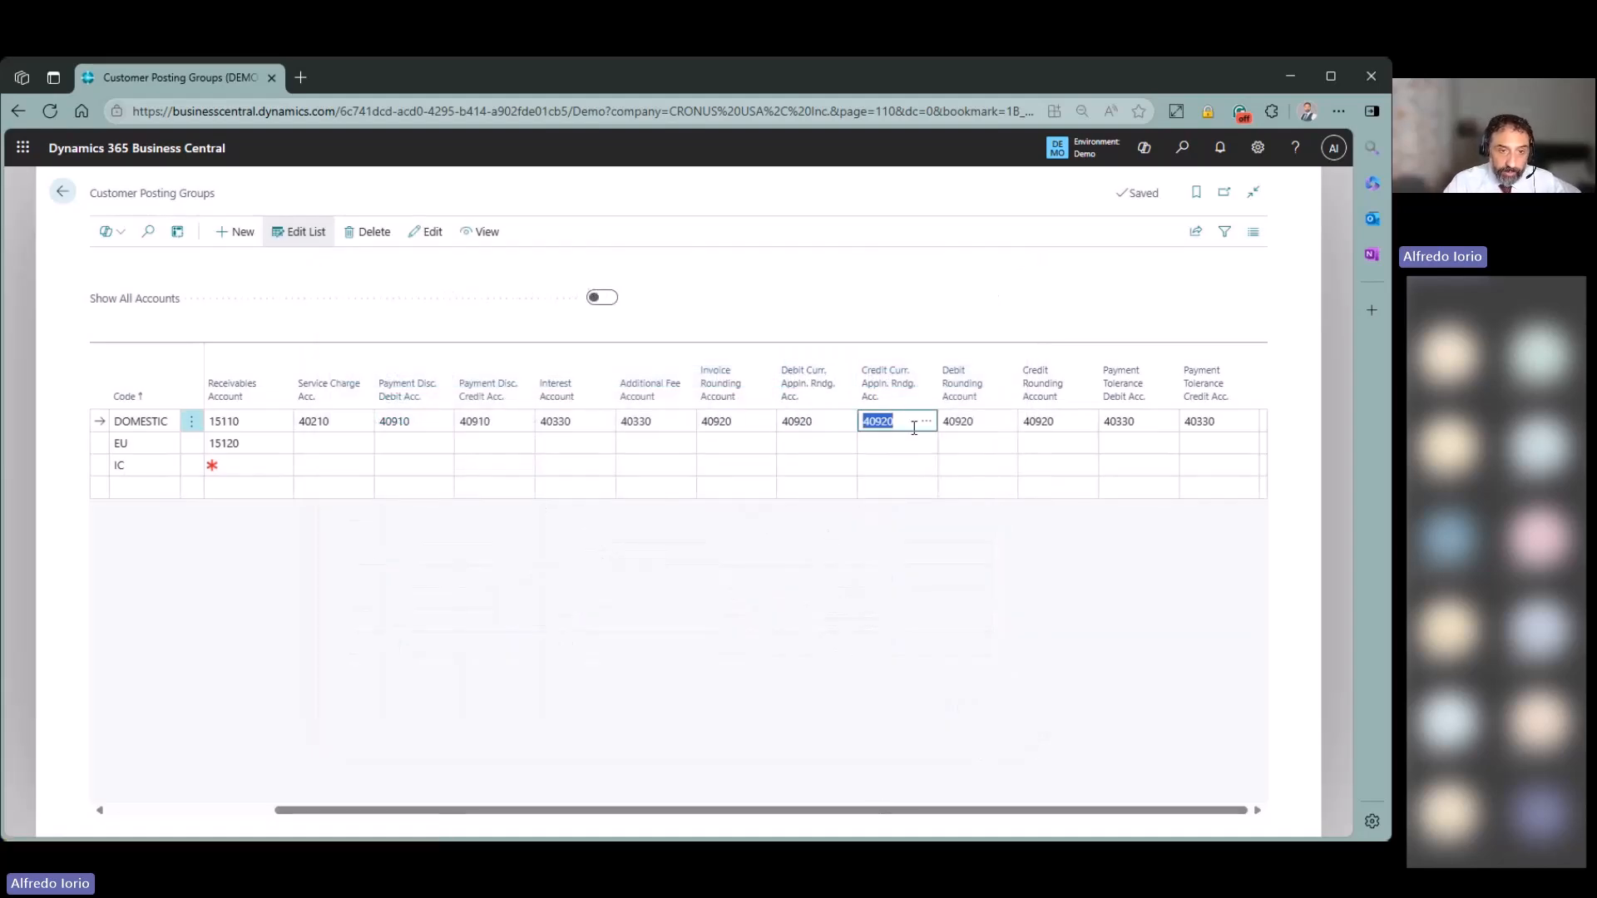
pyautogui.click(988, 426)
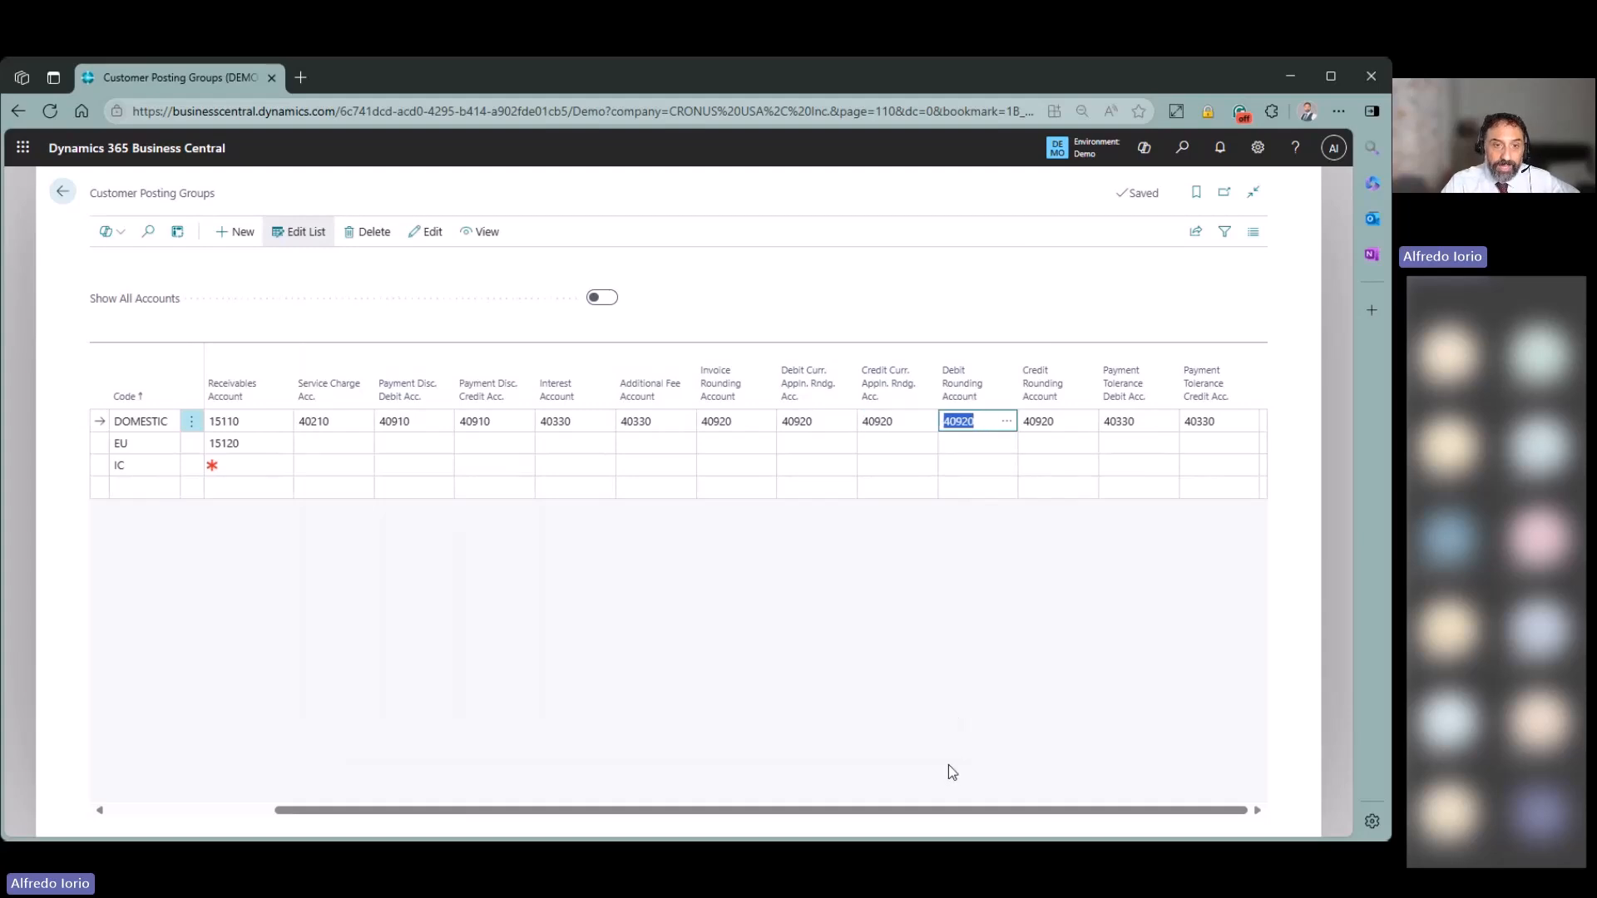
pyautogui.moveTo(973, 397)
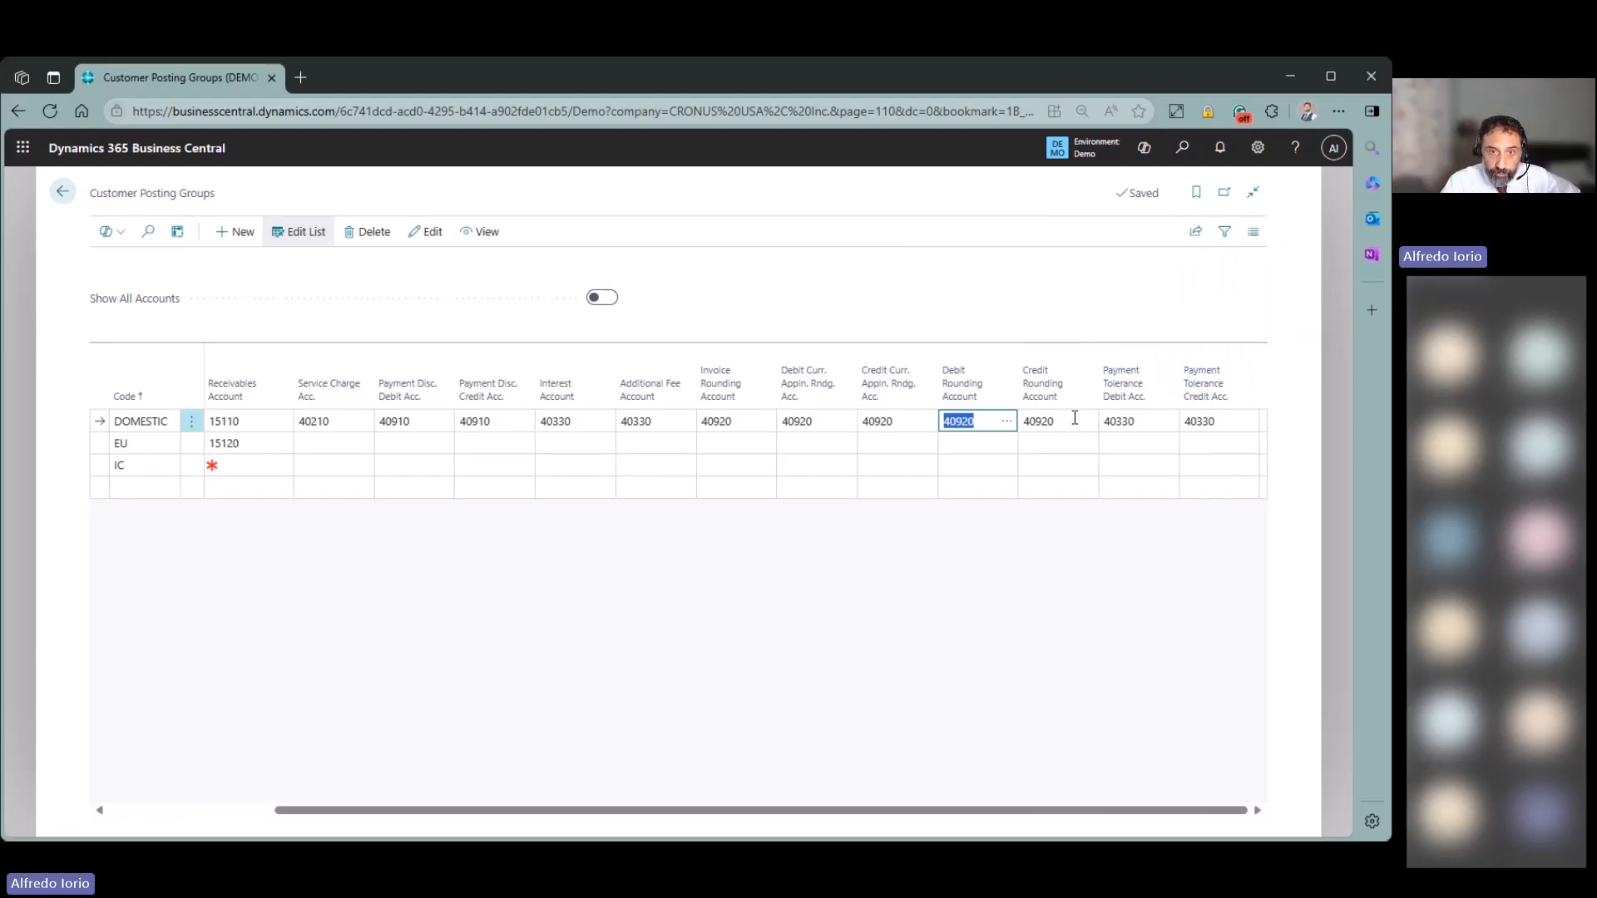
# Find and open Sales & Receivables Setup and look through its Dimensions, Bank Deposits and Number Series sections.
pyautogui.click(1182, 148)
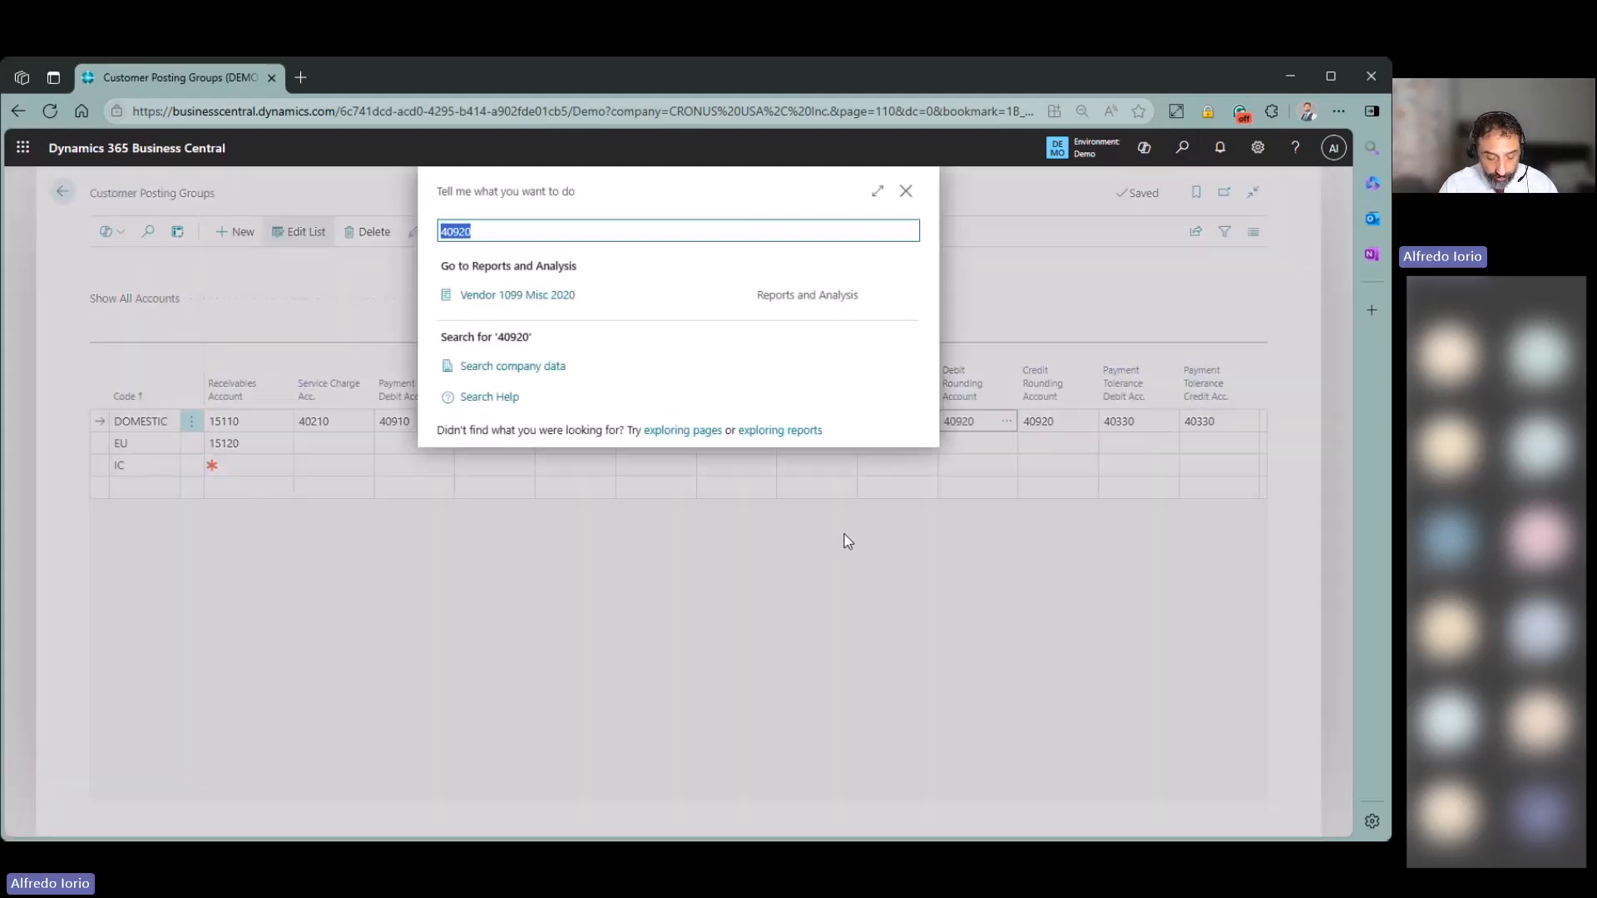
pyautogui.write('sa')
pyautogui.write(';l')
pyautogui.press('BackSpace')
pyautogui.press('BackSpace')
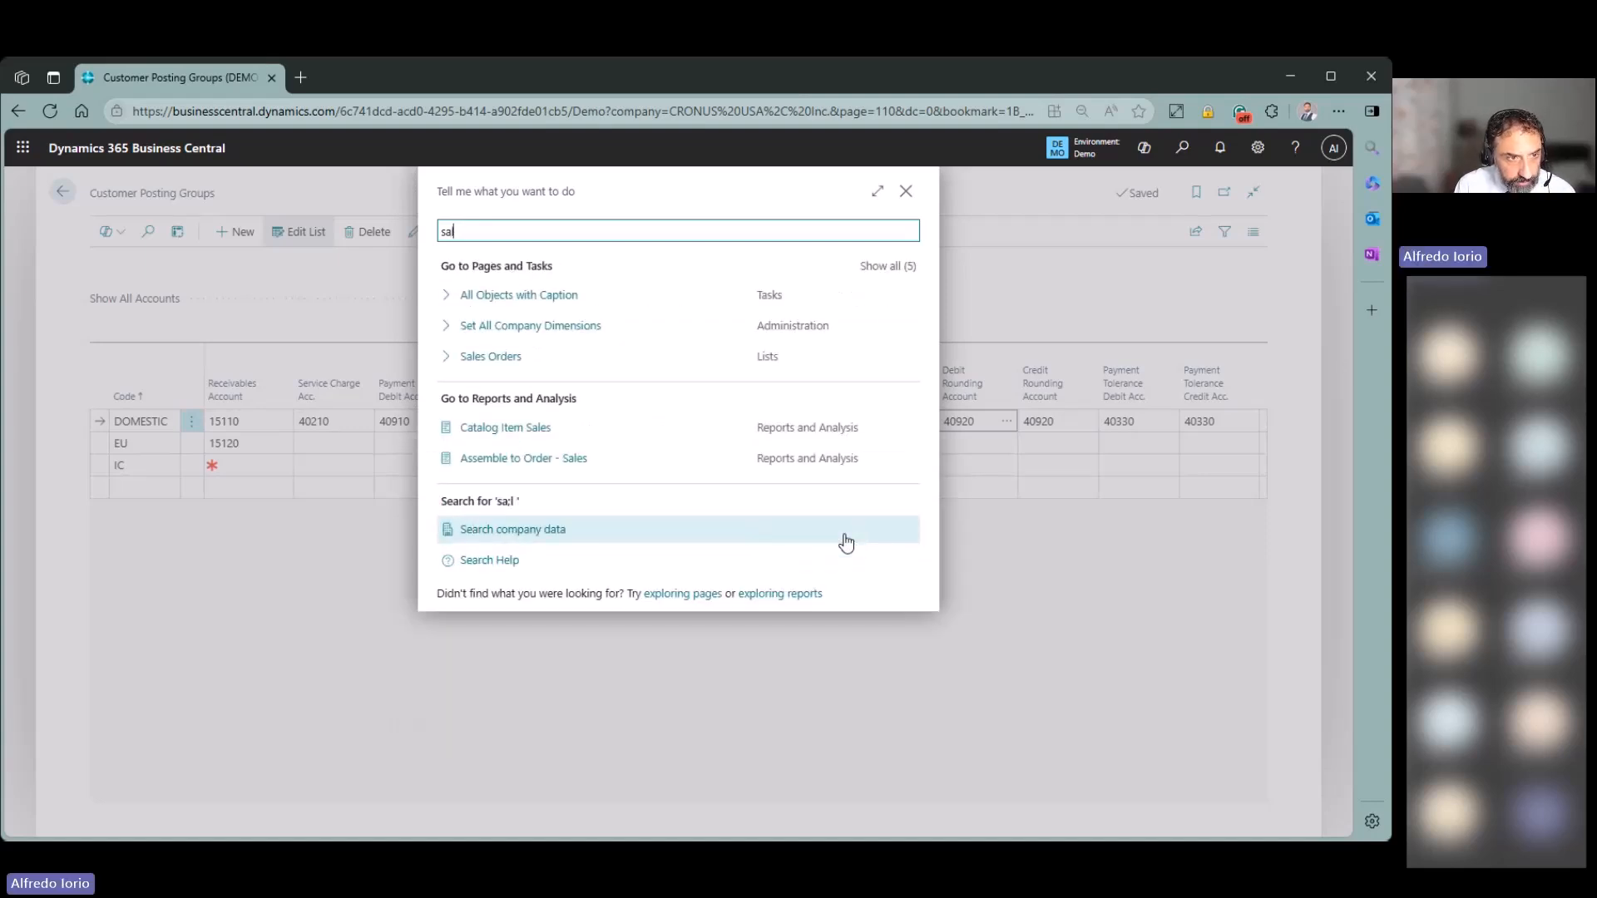
pyautogui.write('l rec')
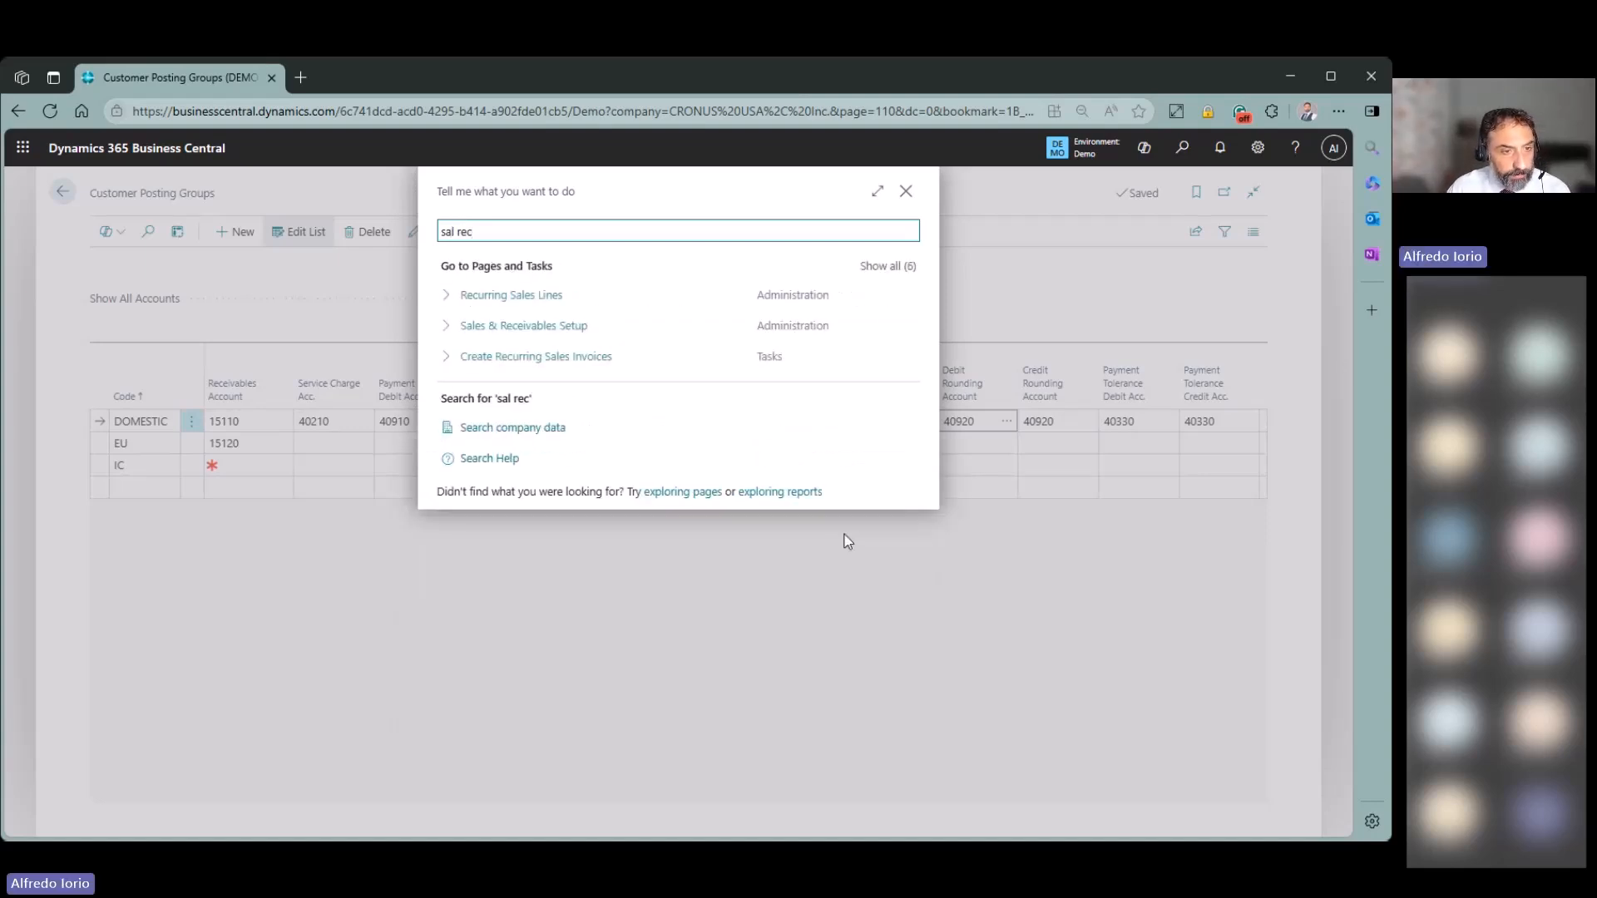
pyautogui.click(542, 329)
pyautogui.scroll(-10, 499, 727)
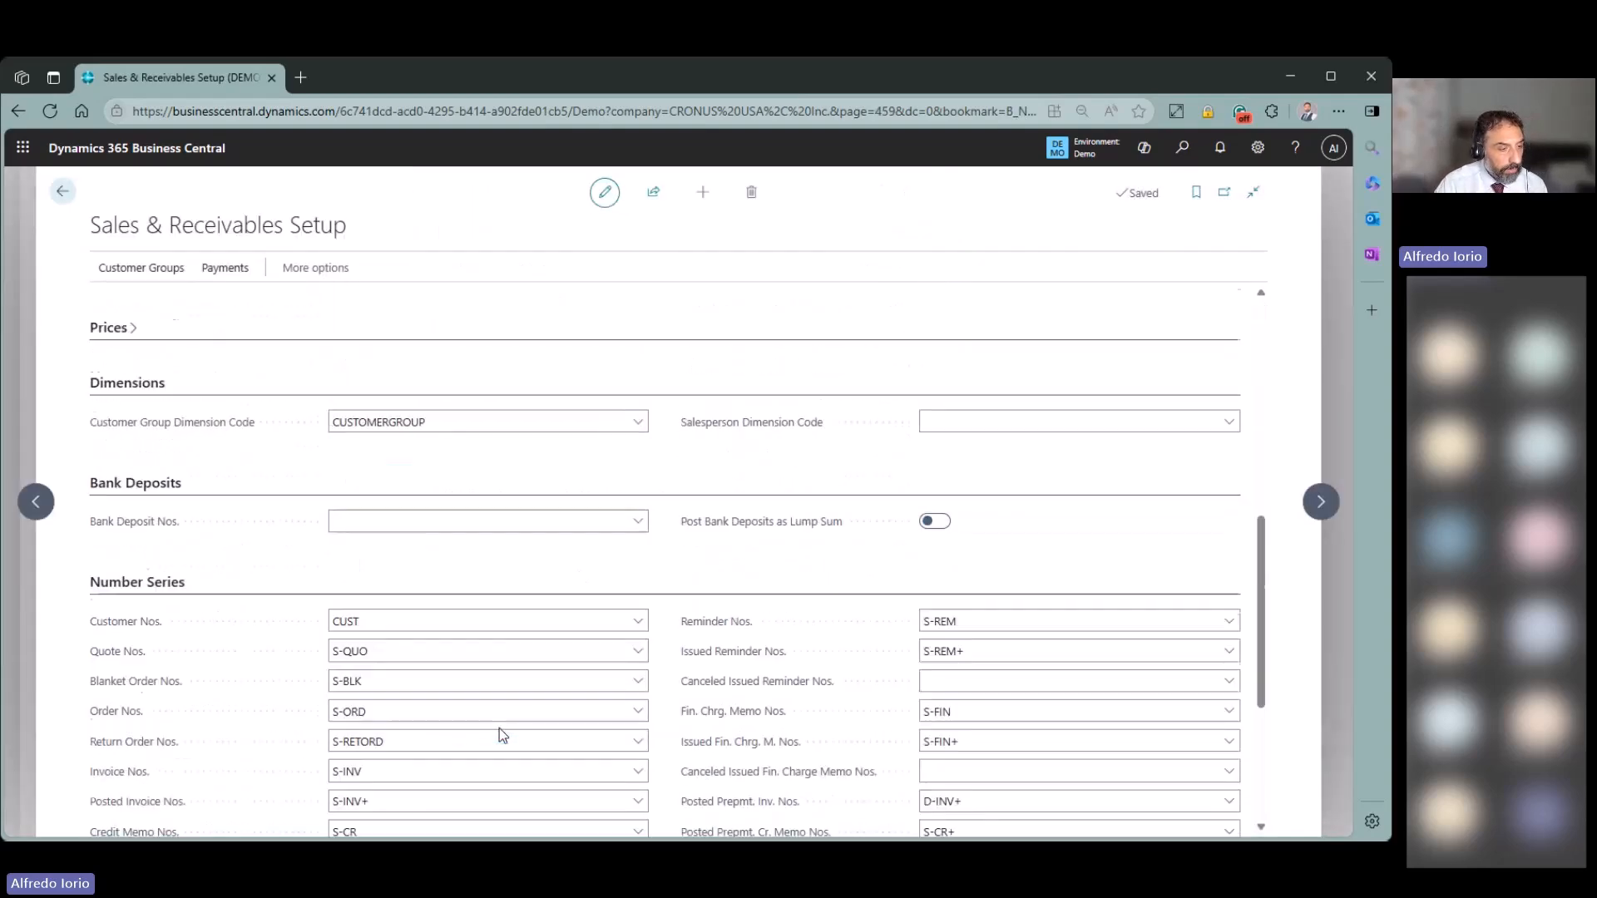
pyautogui.scroll(-4, 499, 735)
pyautogui.scroll(5, 499, 736)
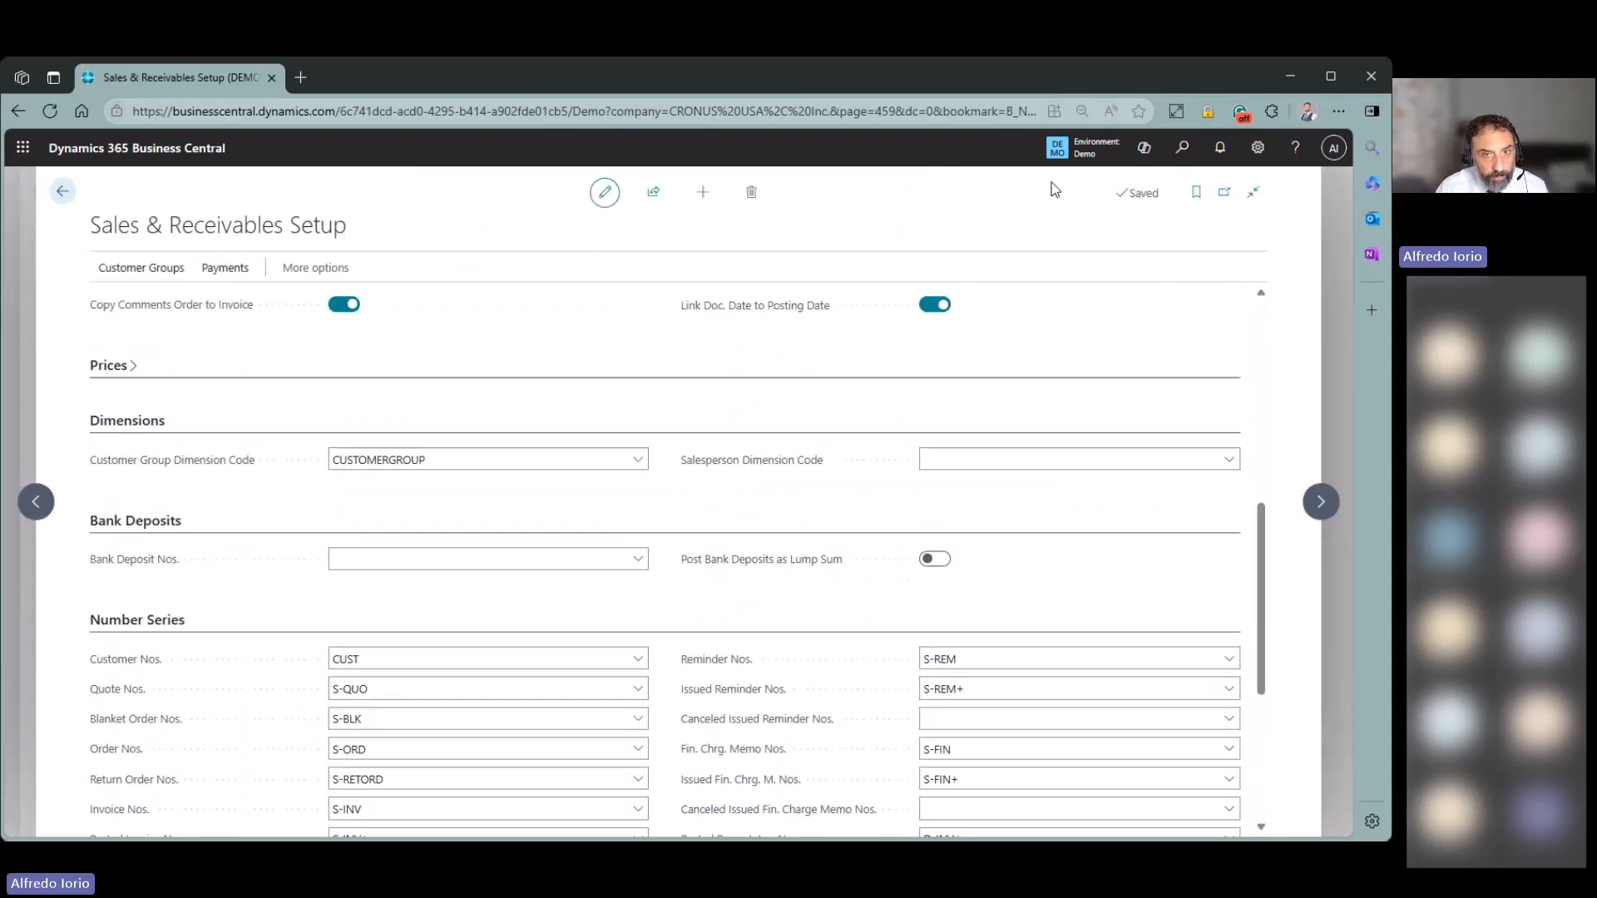
# Search for and open the General Ledger Setup page.
pyautogui.click(1178, 155)
pyautogui.write('gen po s')
pyautogui.press('BackSpace')
pyautogui.press('BackSpace')
pyautogui.press('BackSpace')
pyautogui.press('BackSpace')
pyautogui.write('le')
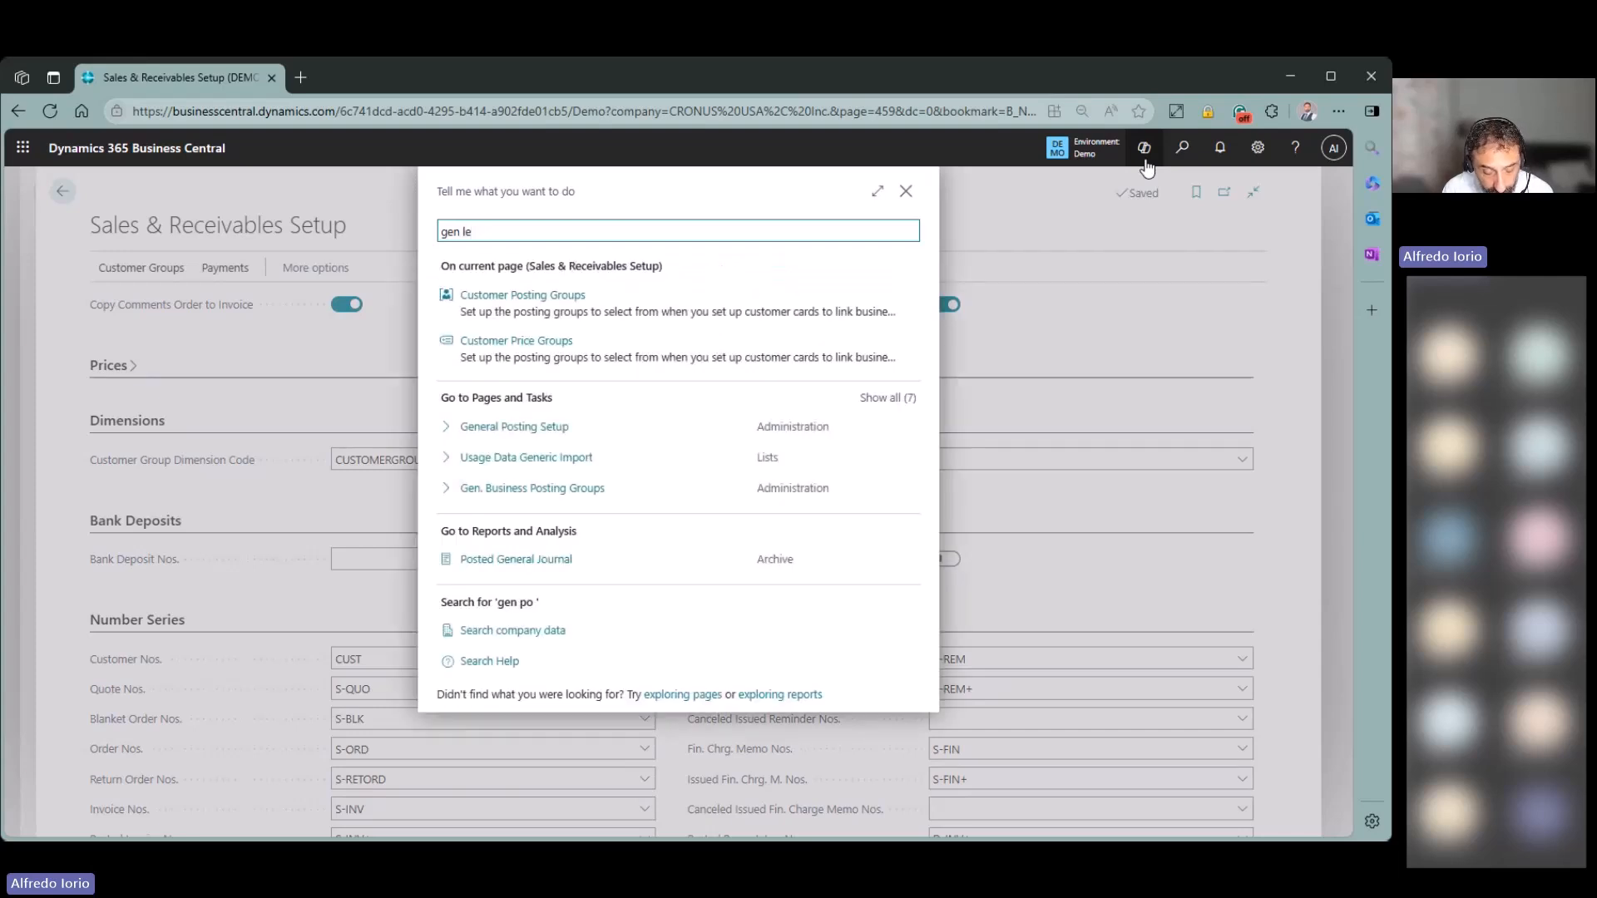
pyautogui.write('d set')
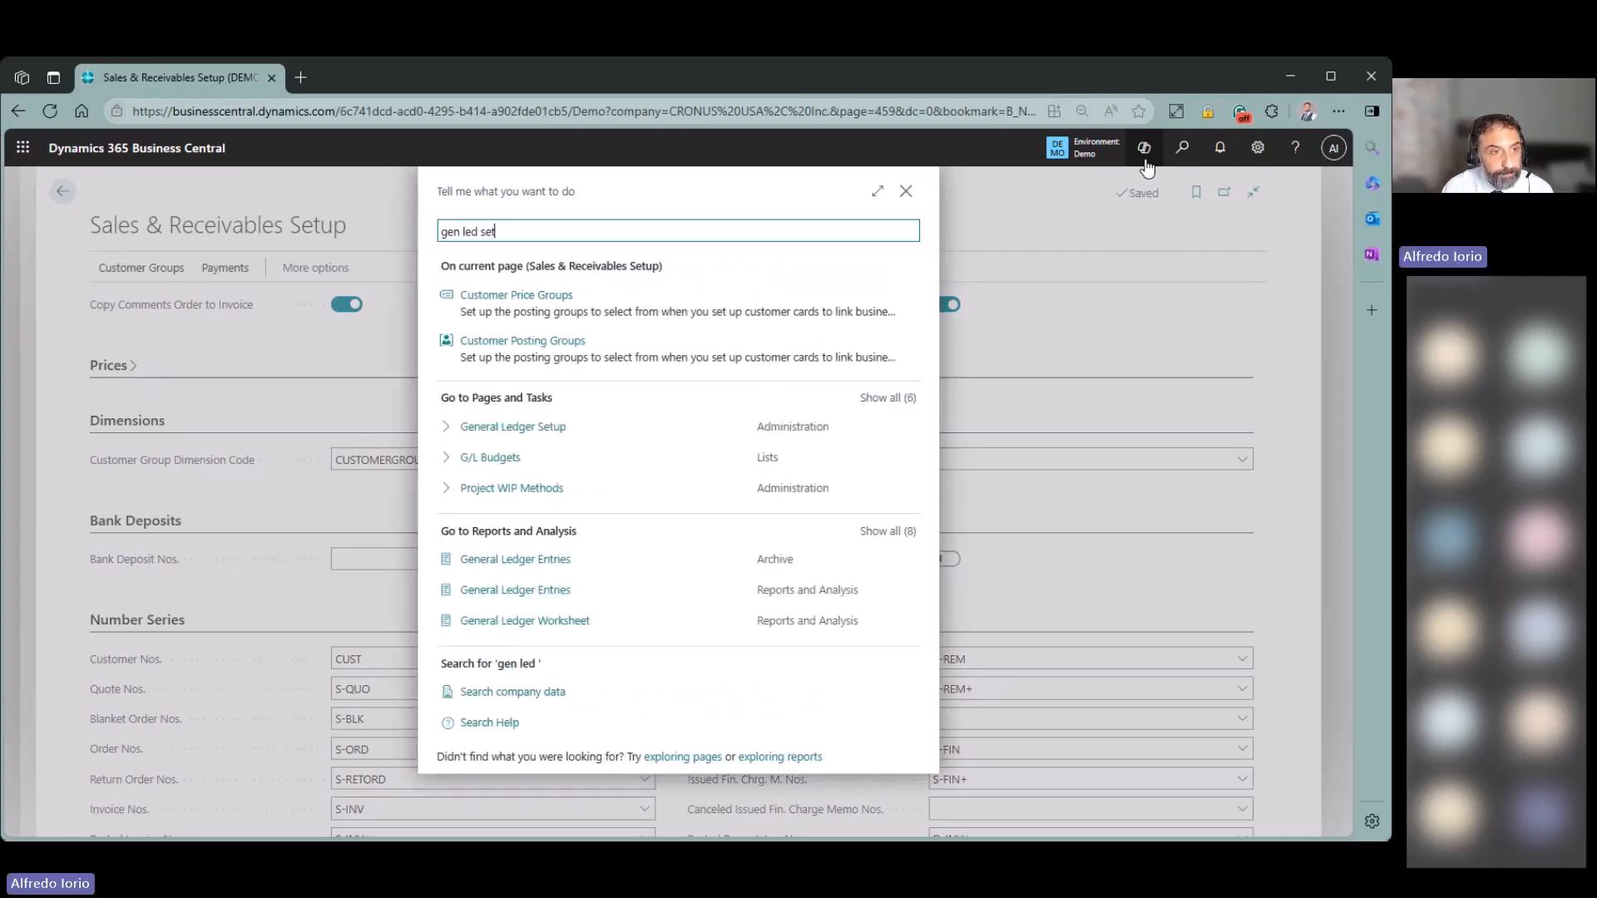
pyautogui.press('Return')
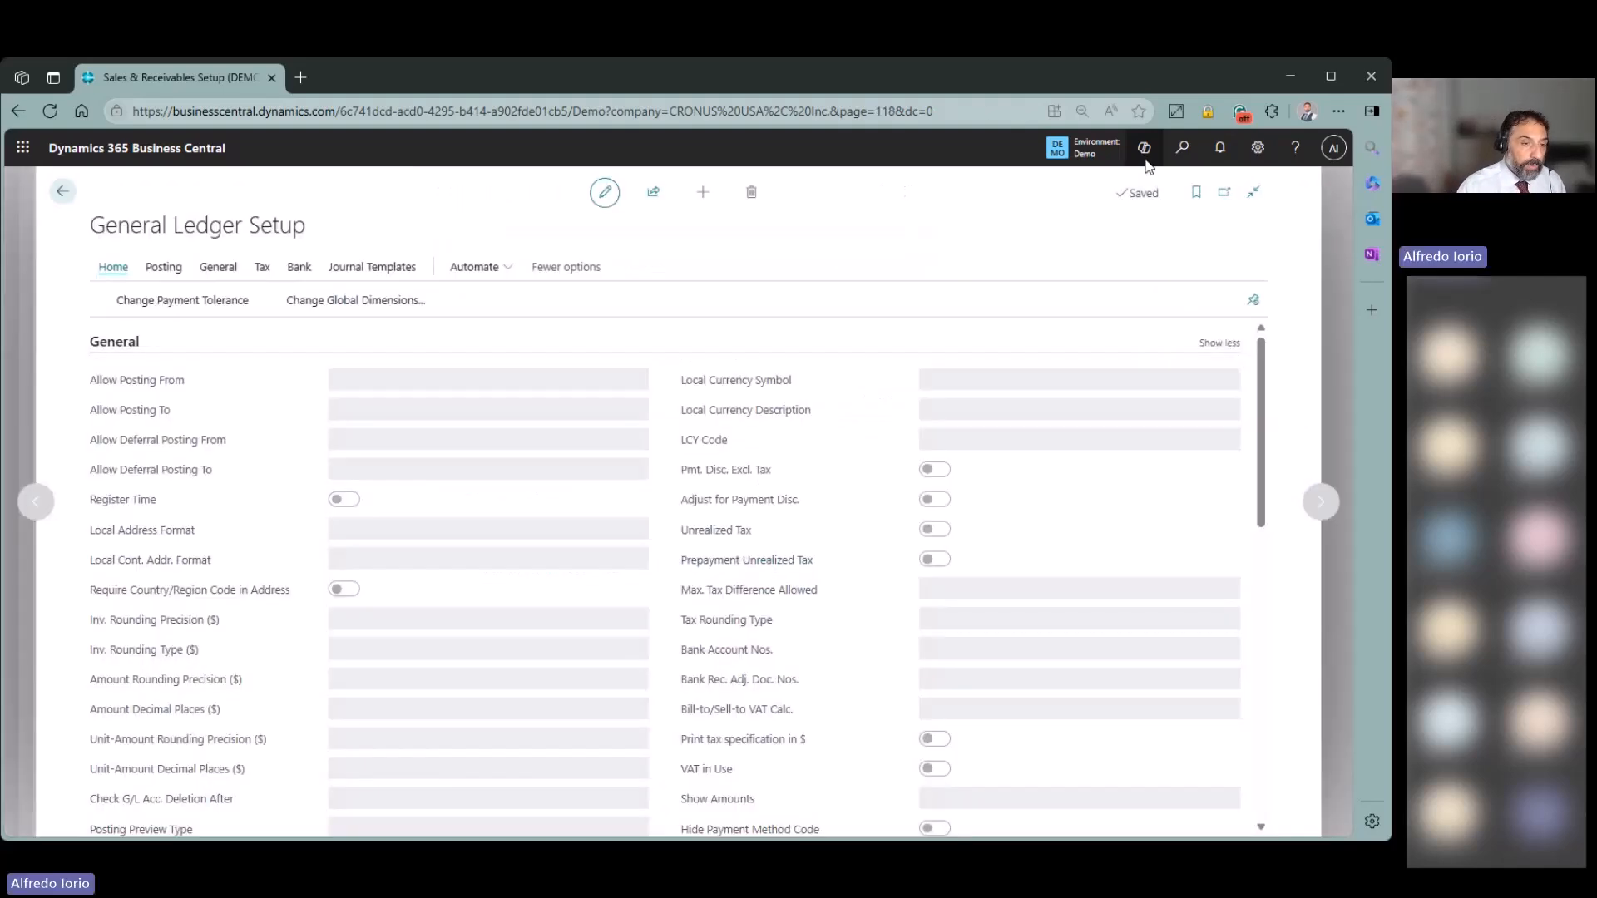
# Examine the Appln. Rounding Precision and Pmt. Disc. Tolerance Posting settings in the Application section of General Ledger Setup.
pyautogui.scroll(-10, 438, 542)
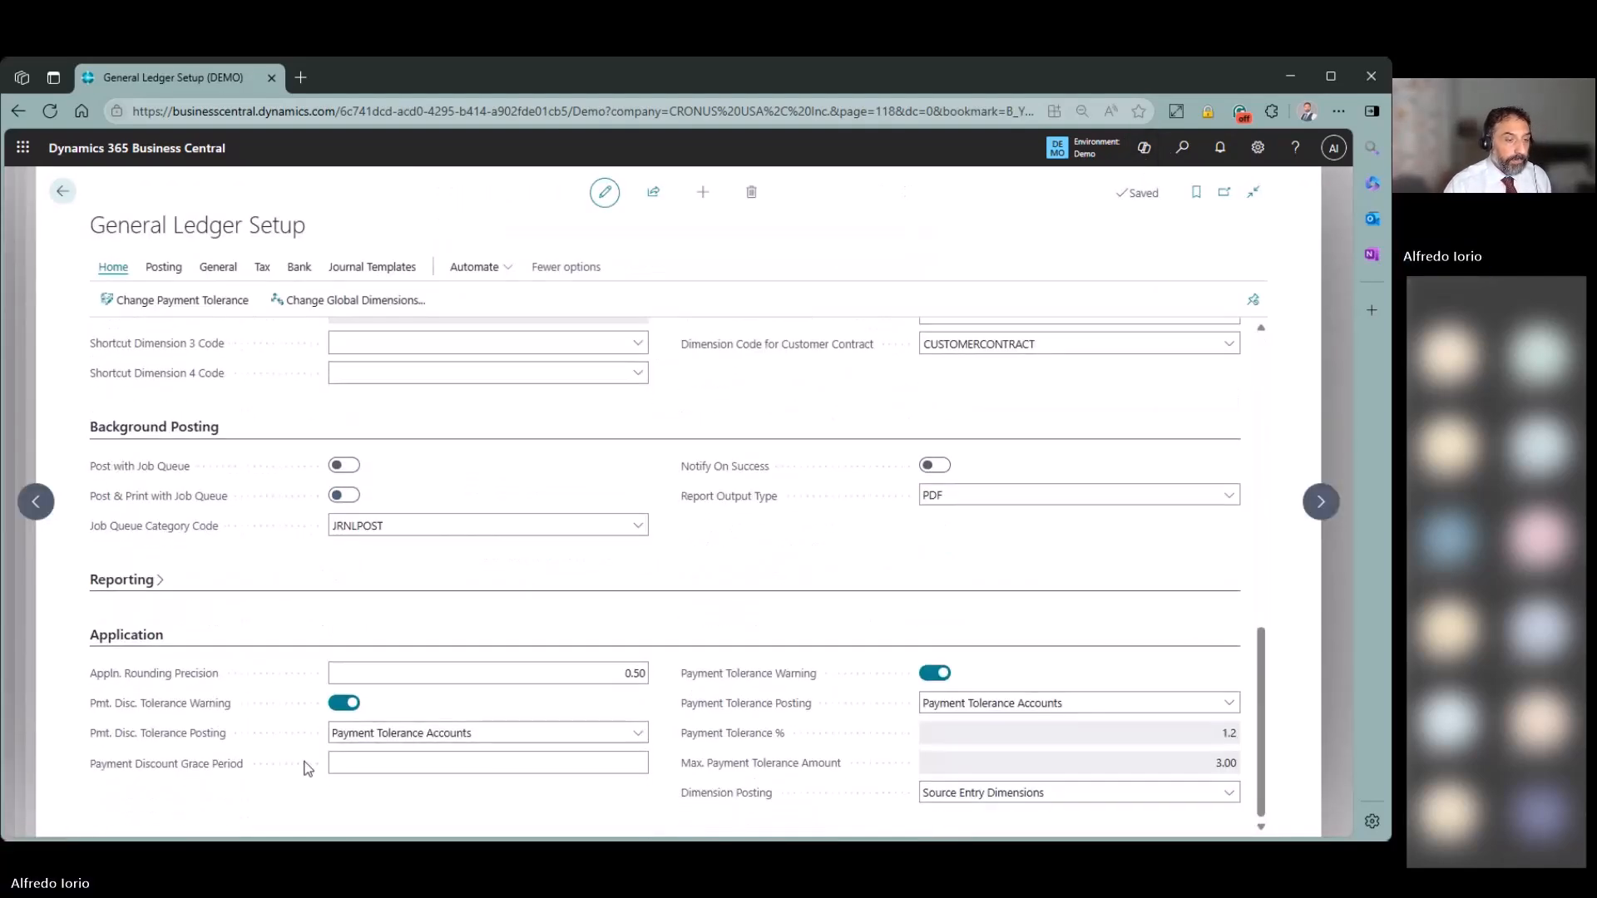
pyautogui.click(545, 676)
pyautogui.click(554, 676)
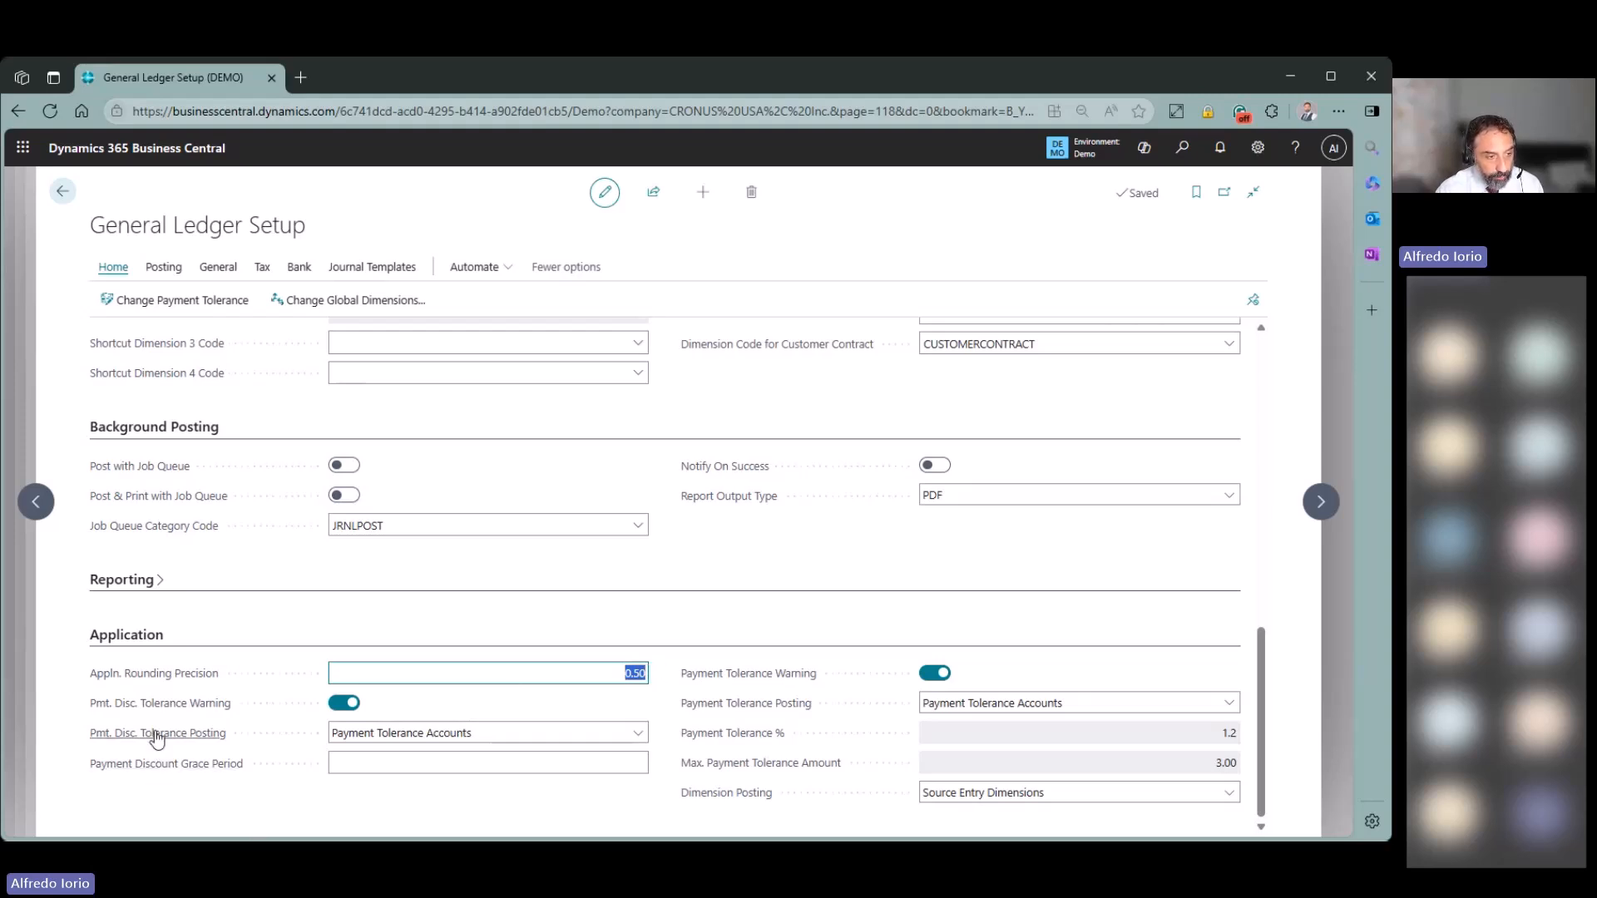
pyautogui.moveTo(180, 747)
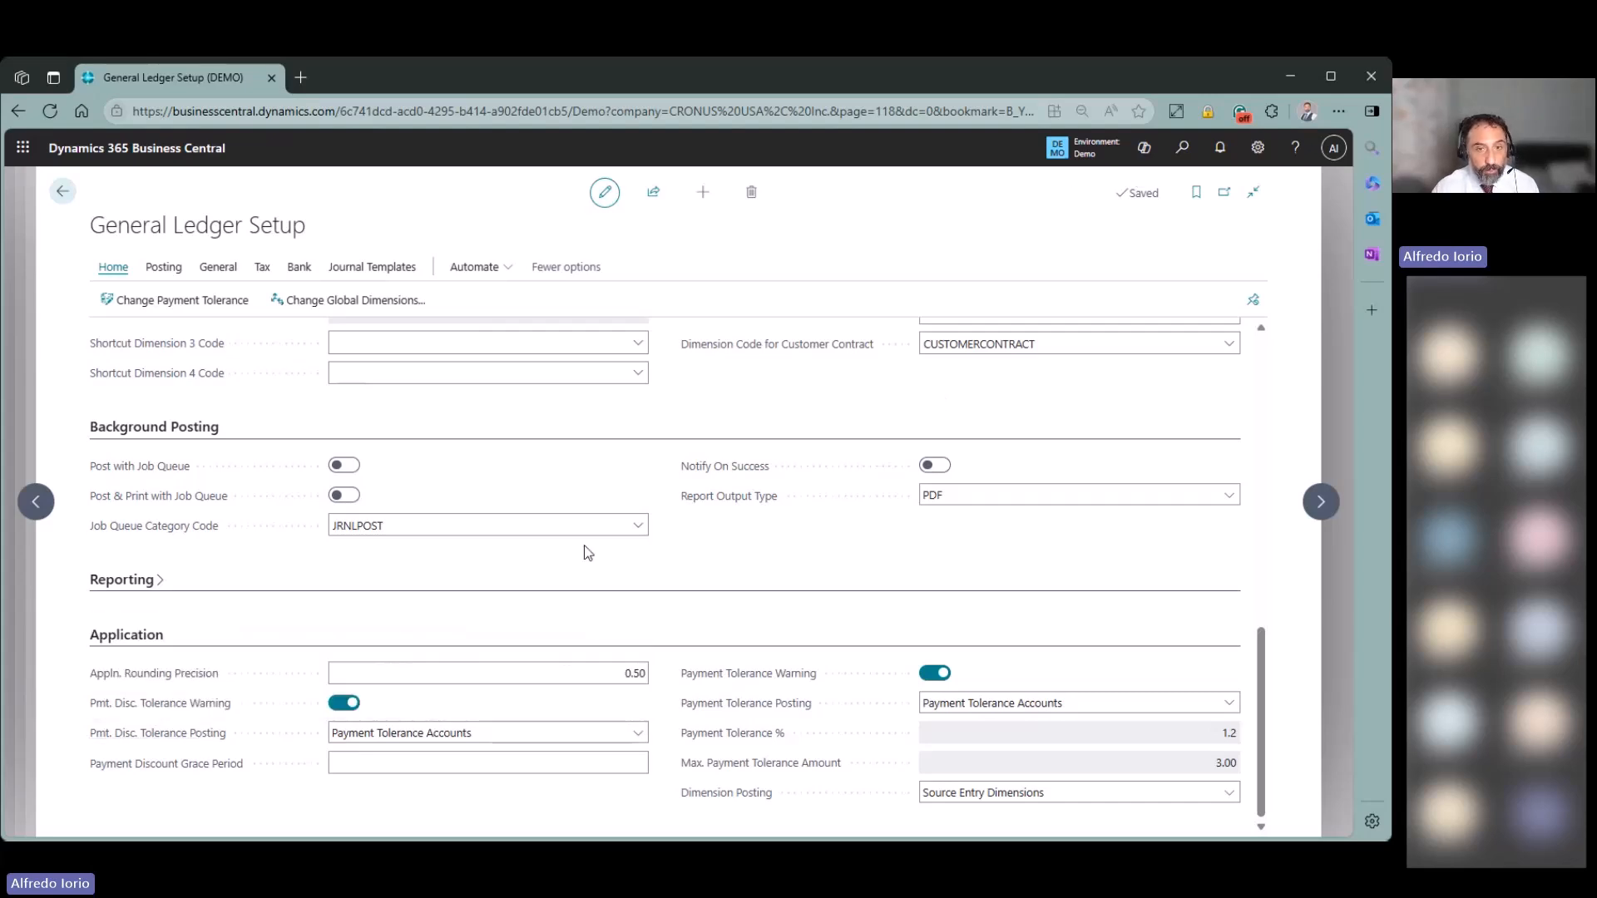
# Search for and open the Payment Terms list.
pyautogui.click(1179, 150)
pyautogui.write('pay temr')
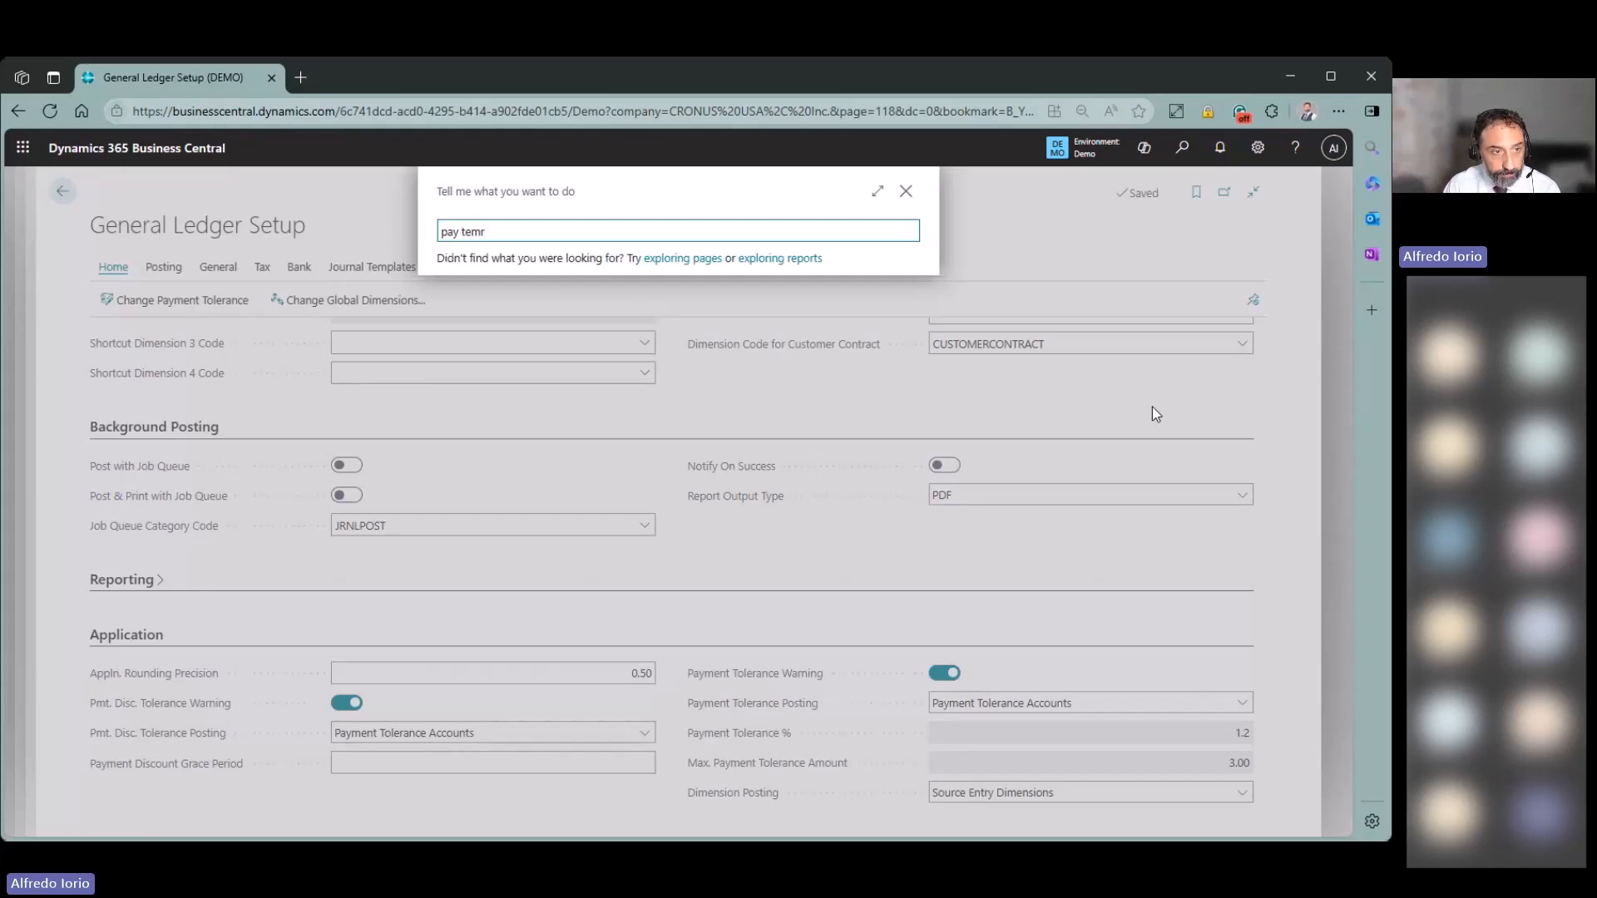
pyautogui.press('BackSpace')
pyautogui.press('BackSpace')
pyautogui.write('rm')
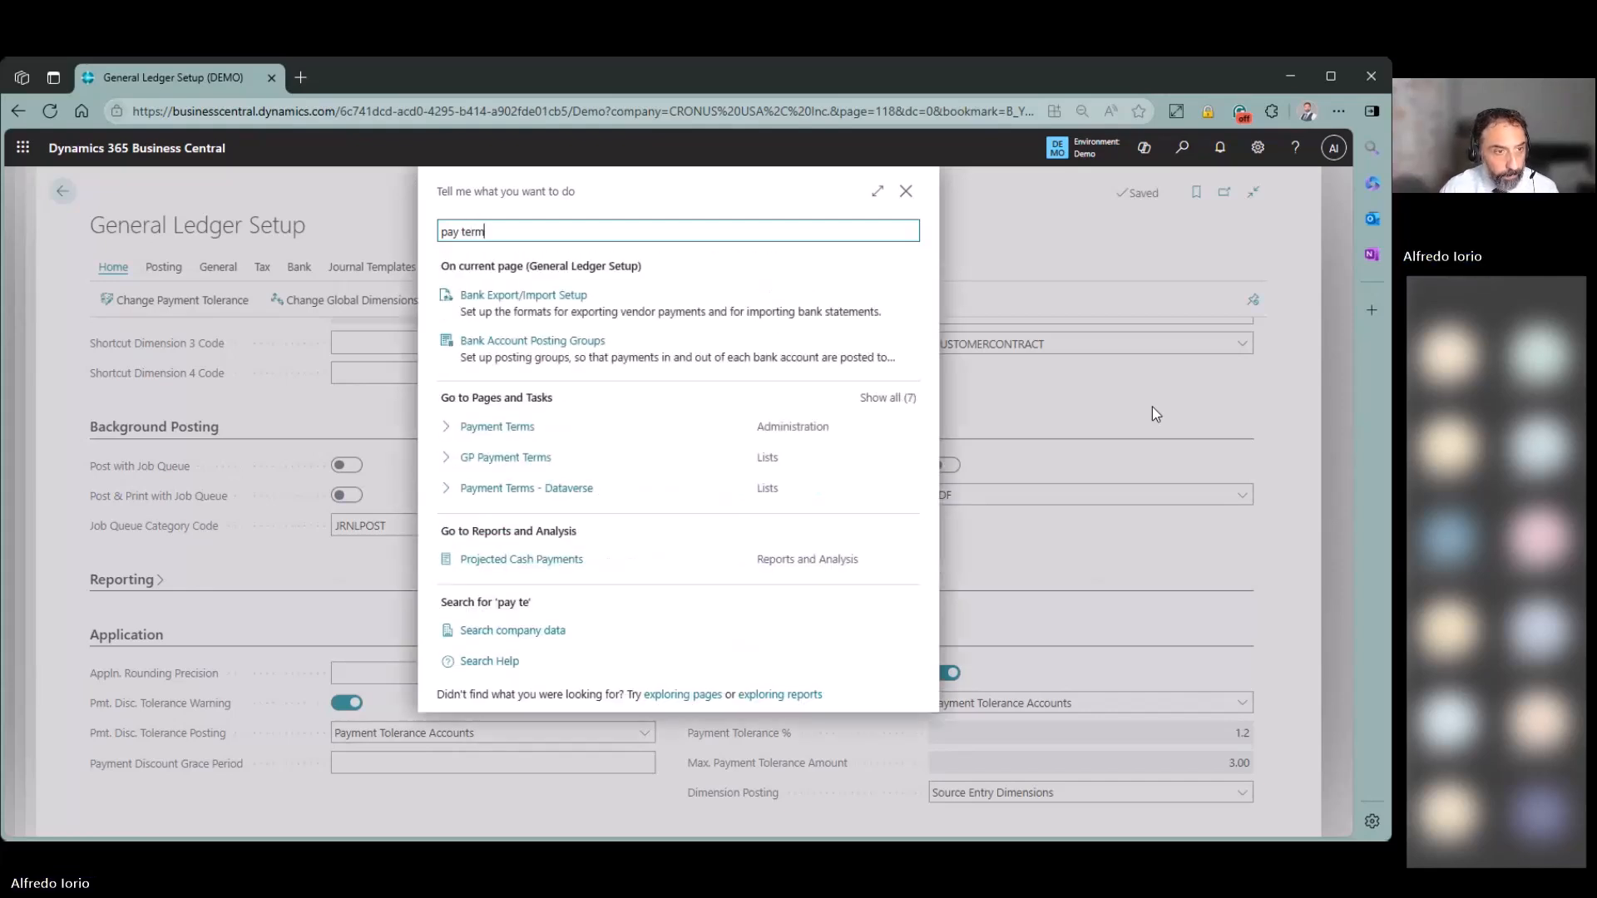
pyautogui.click(497, 295)
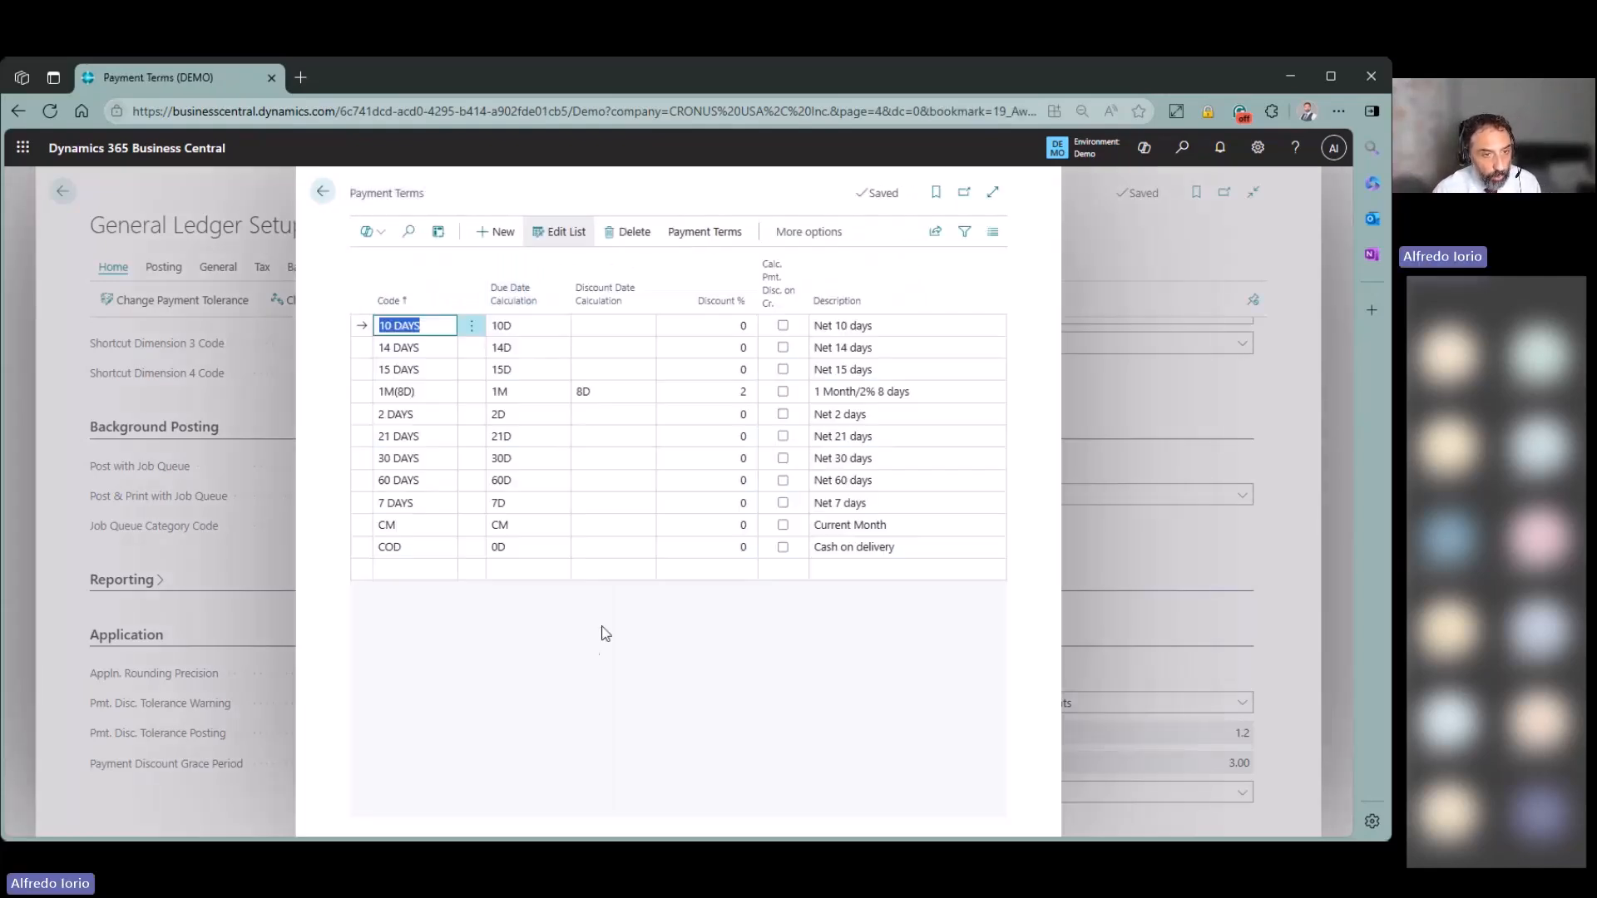
# Review the Discount Date Calculation and Discount % of the 1M(8D) payment terms, then return to General Ledger Setup.
pyautogui.click(628, 392)
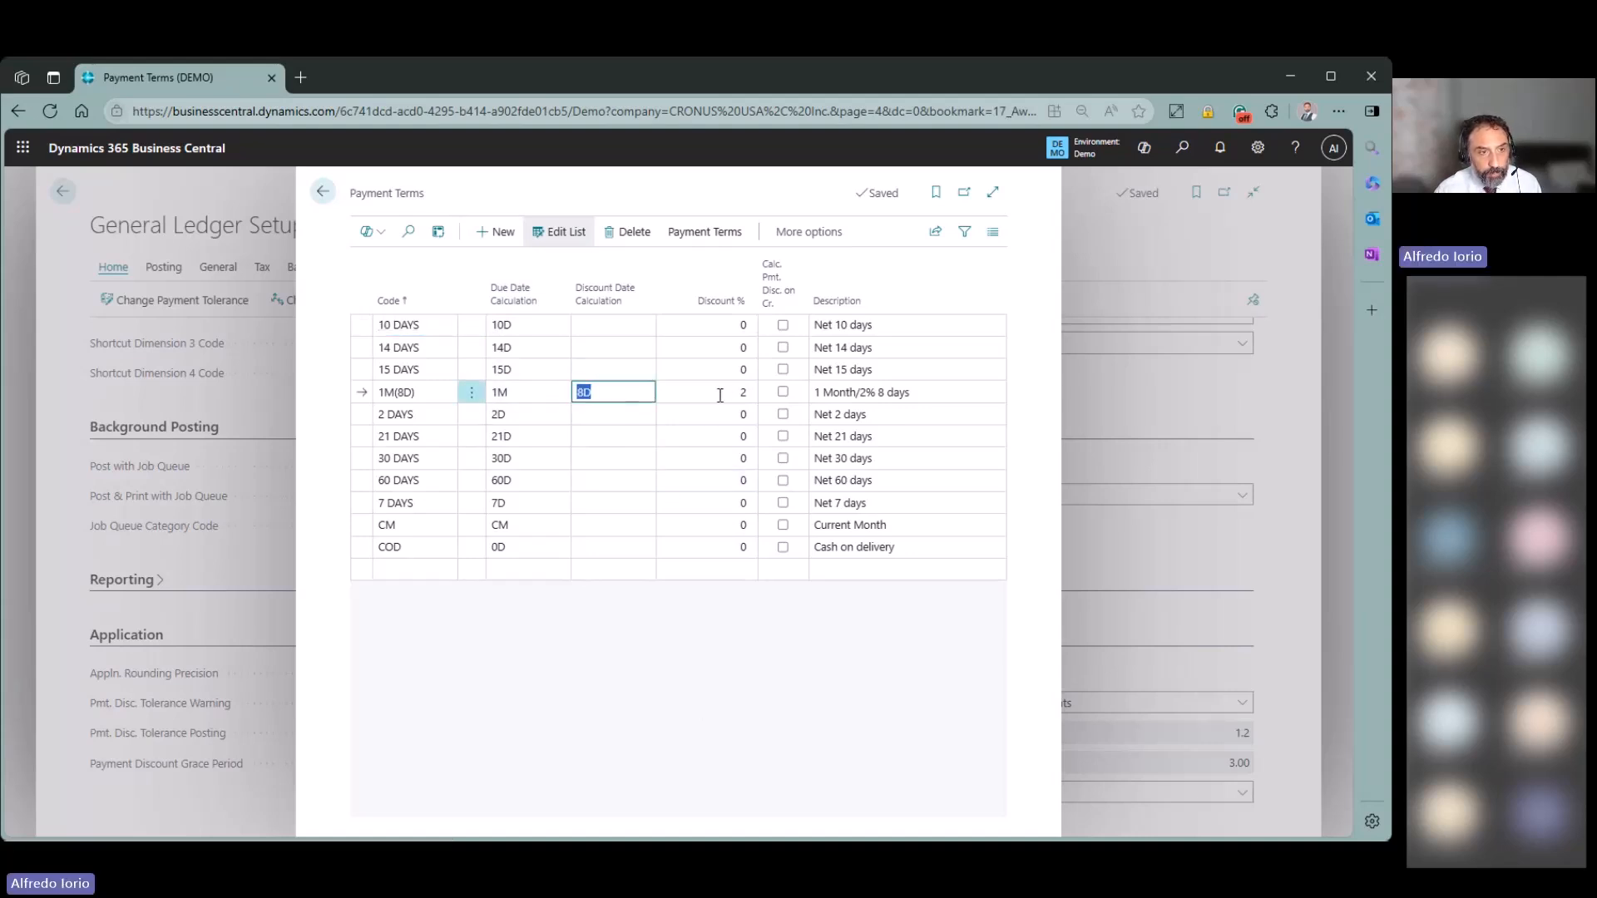
pyautogui.press('Tab')
pyautogui.click(613, 394)
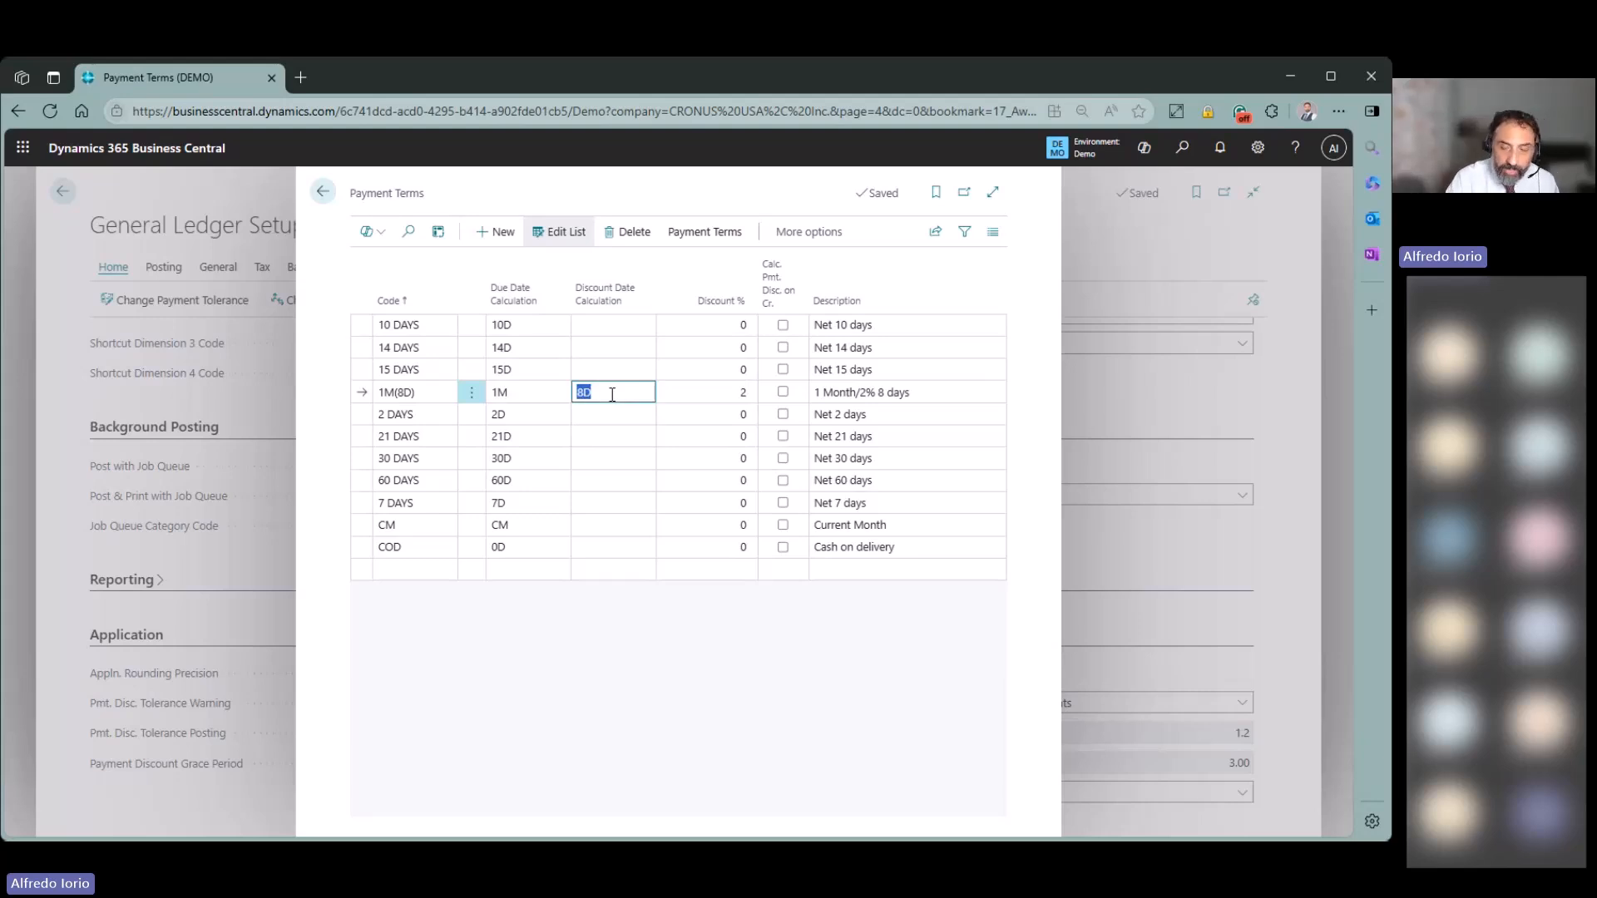
pyautogui.click(715, 392)
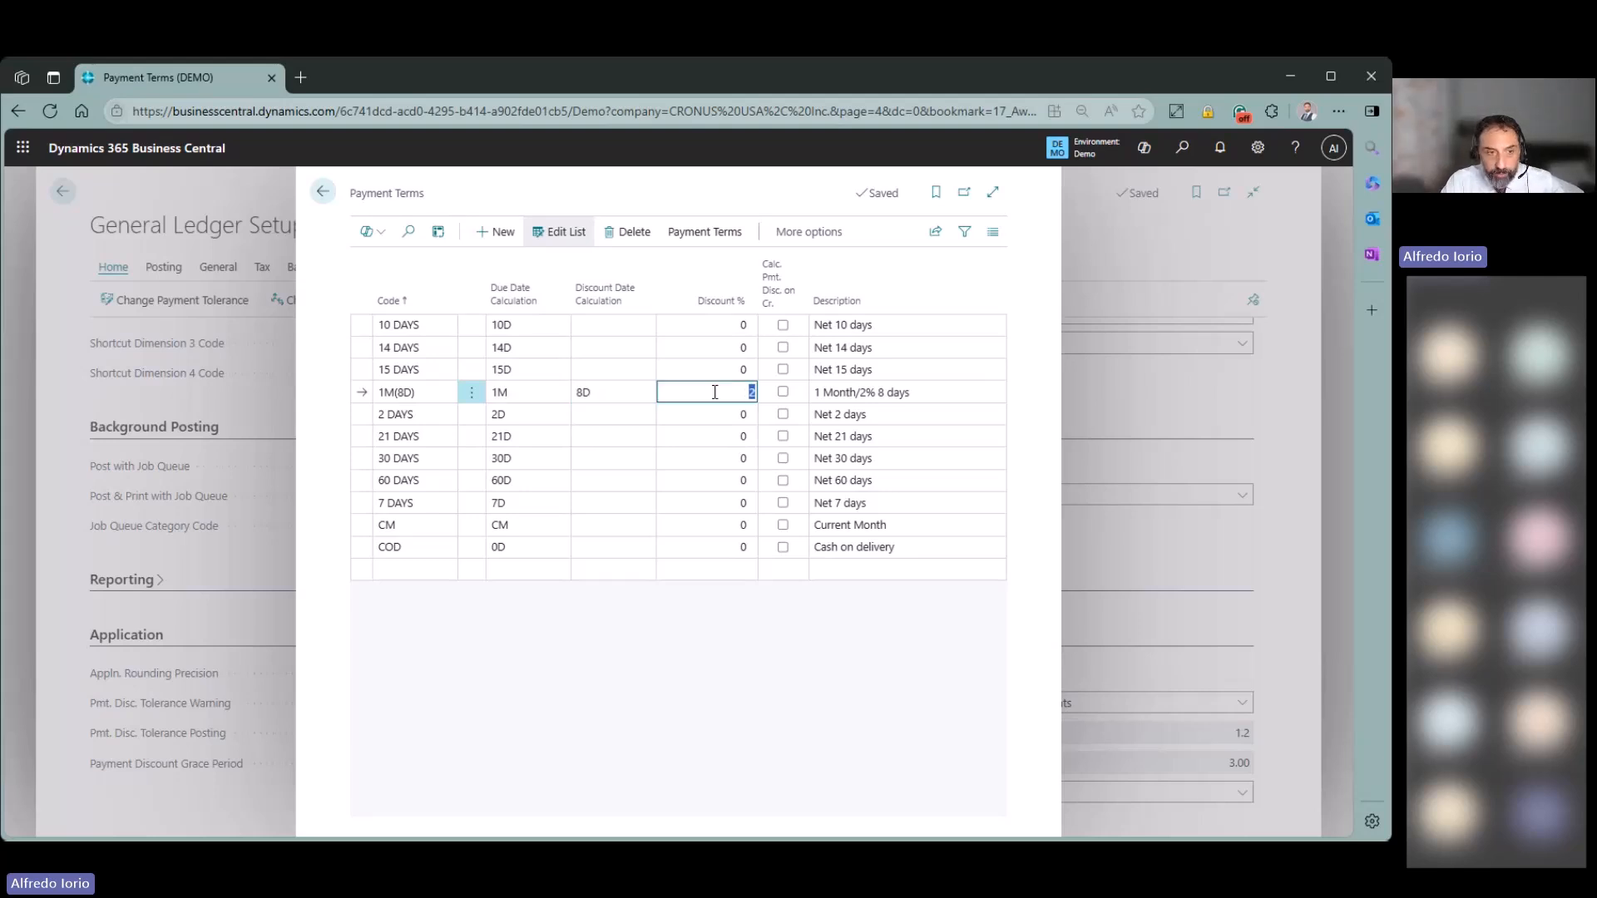
pyautogui.click(637, 392)
pyautogui.click(707, 393)
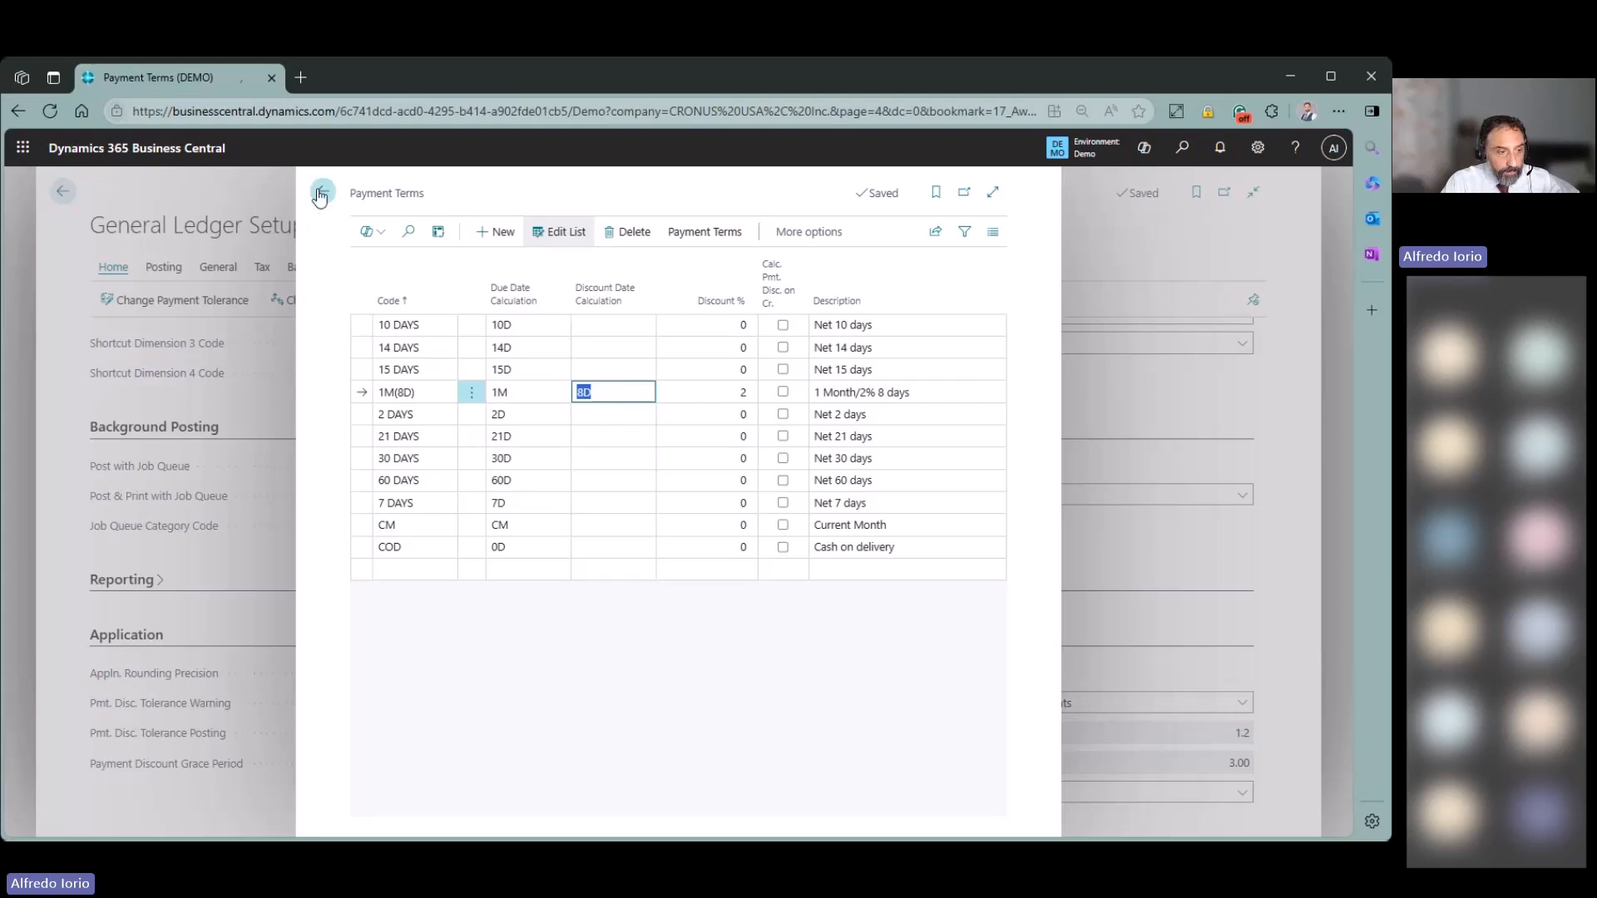
pyautogui.click(322, 191)
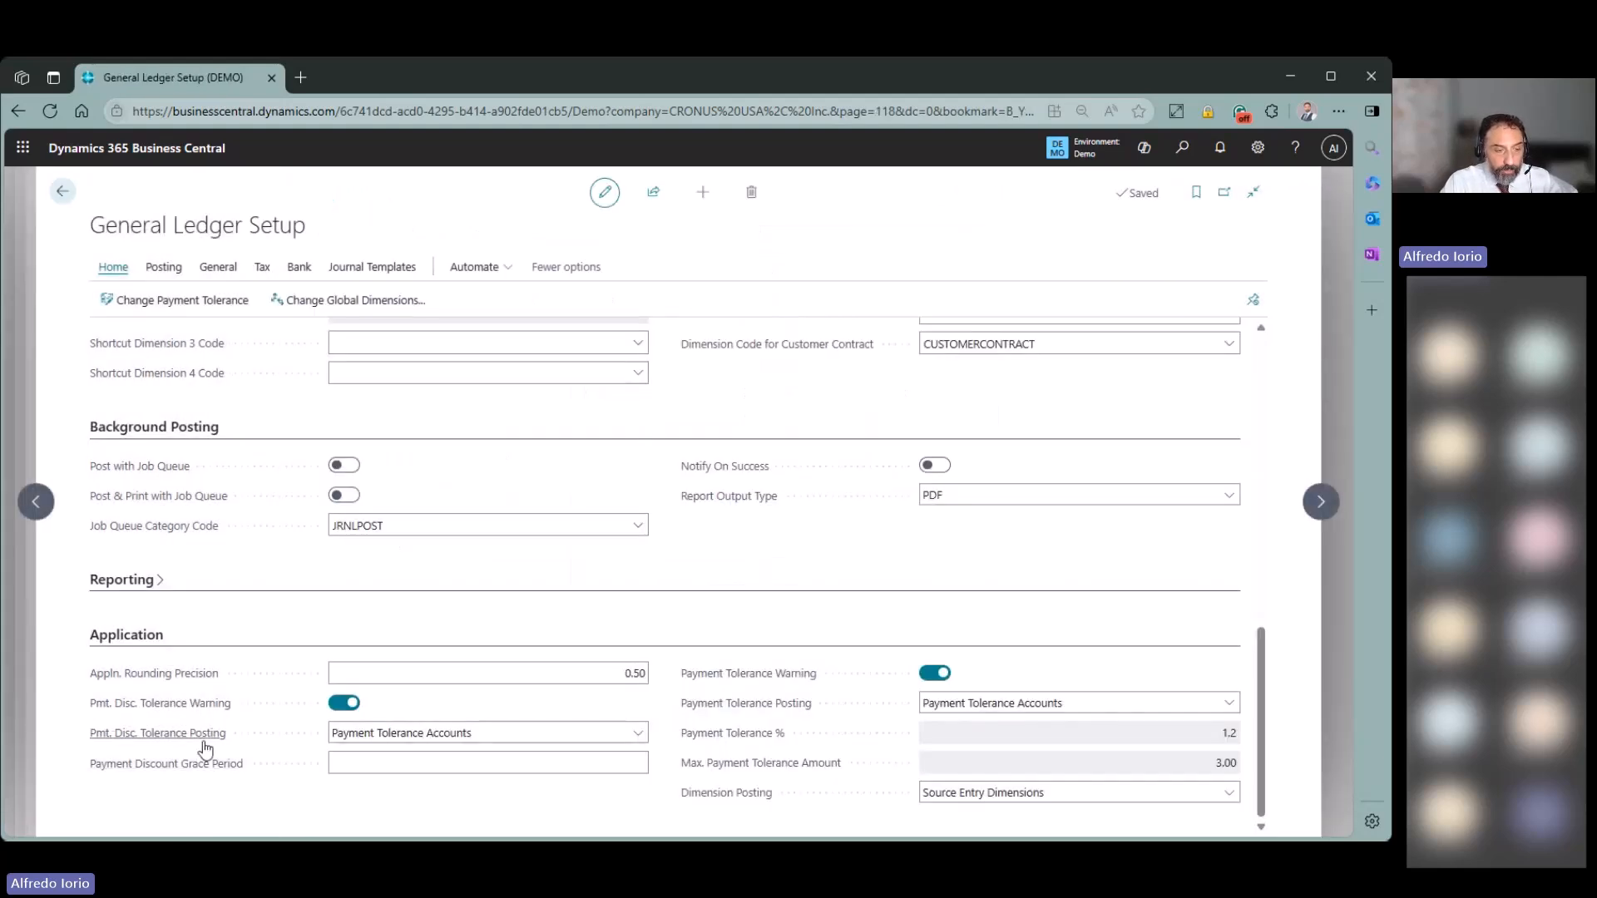
# Set the Payment Discount Grace Period to 1D and agree to change all open entries for unblocked customers and vendors.
pyautogui.click(344, 763)
pyautogui.write('1D')
pyautogui.press('Tab')
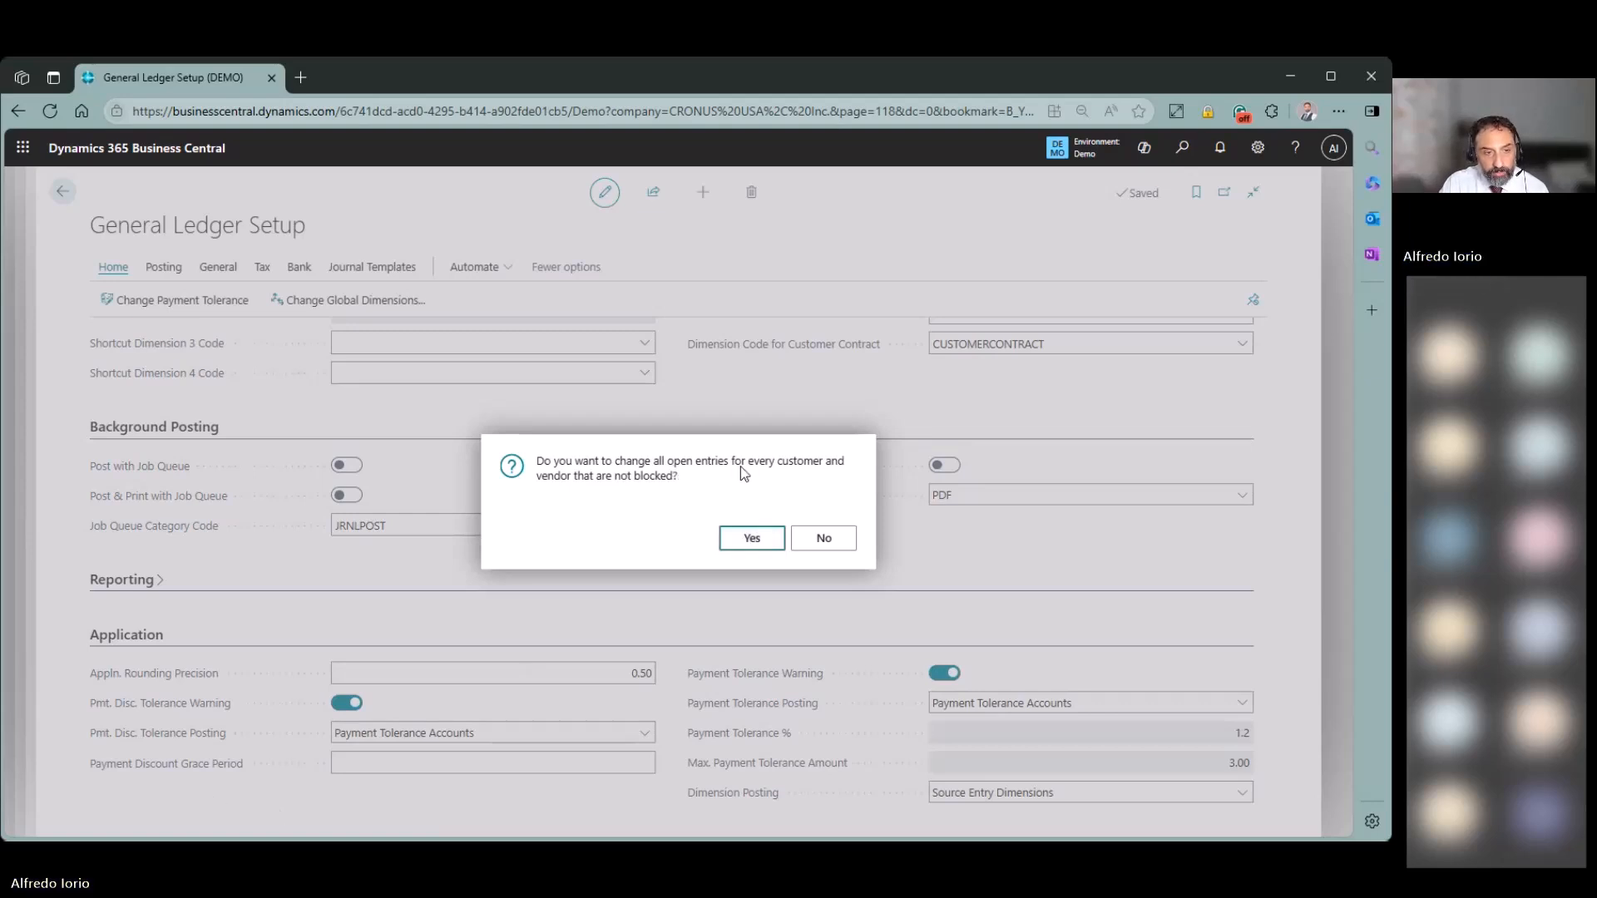
pyautogui.moveTo(540, 467); pyautogui.dragTo(713, 471)
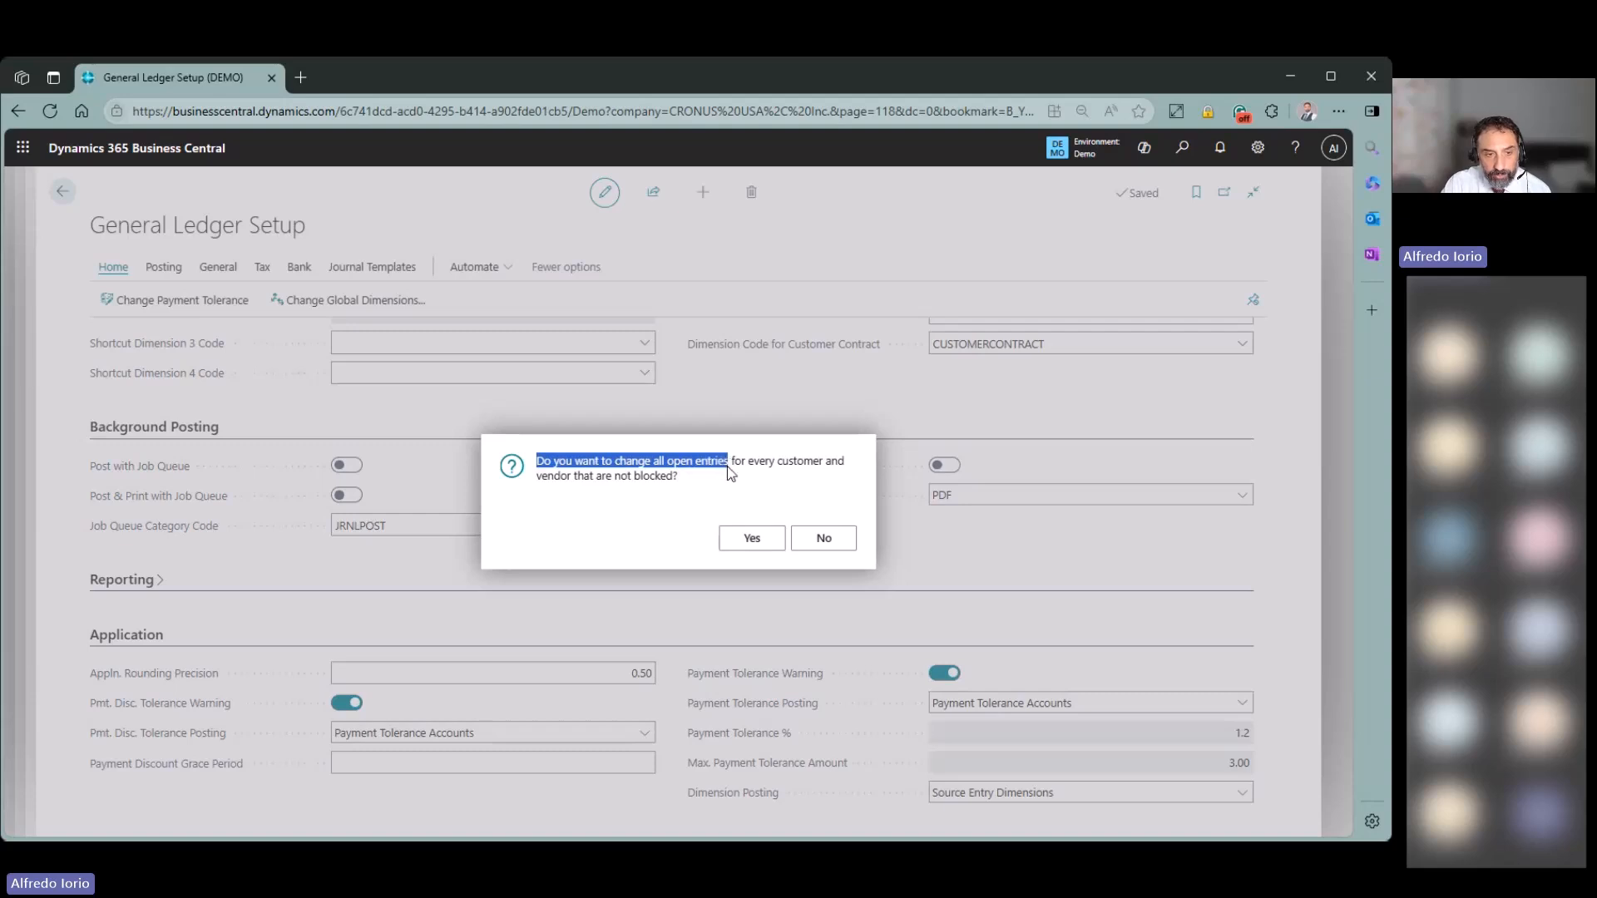
pyautogui.moveTo(731, 472); pyautogui.dragTo(732, 474)
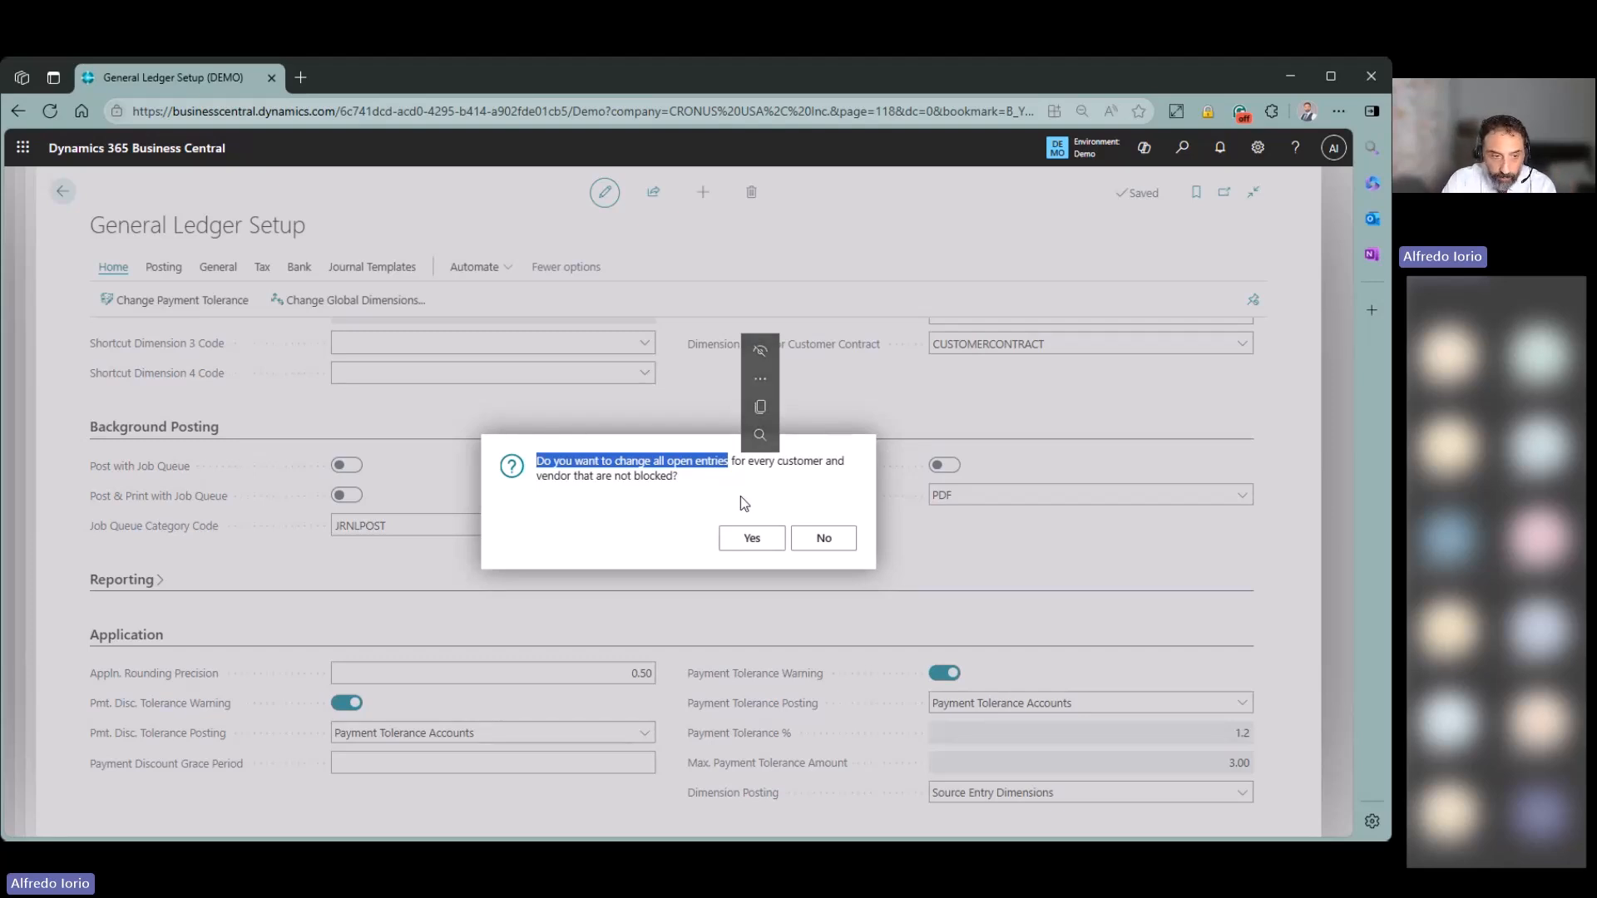
pyautogui.click(752, 539)
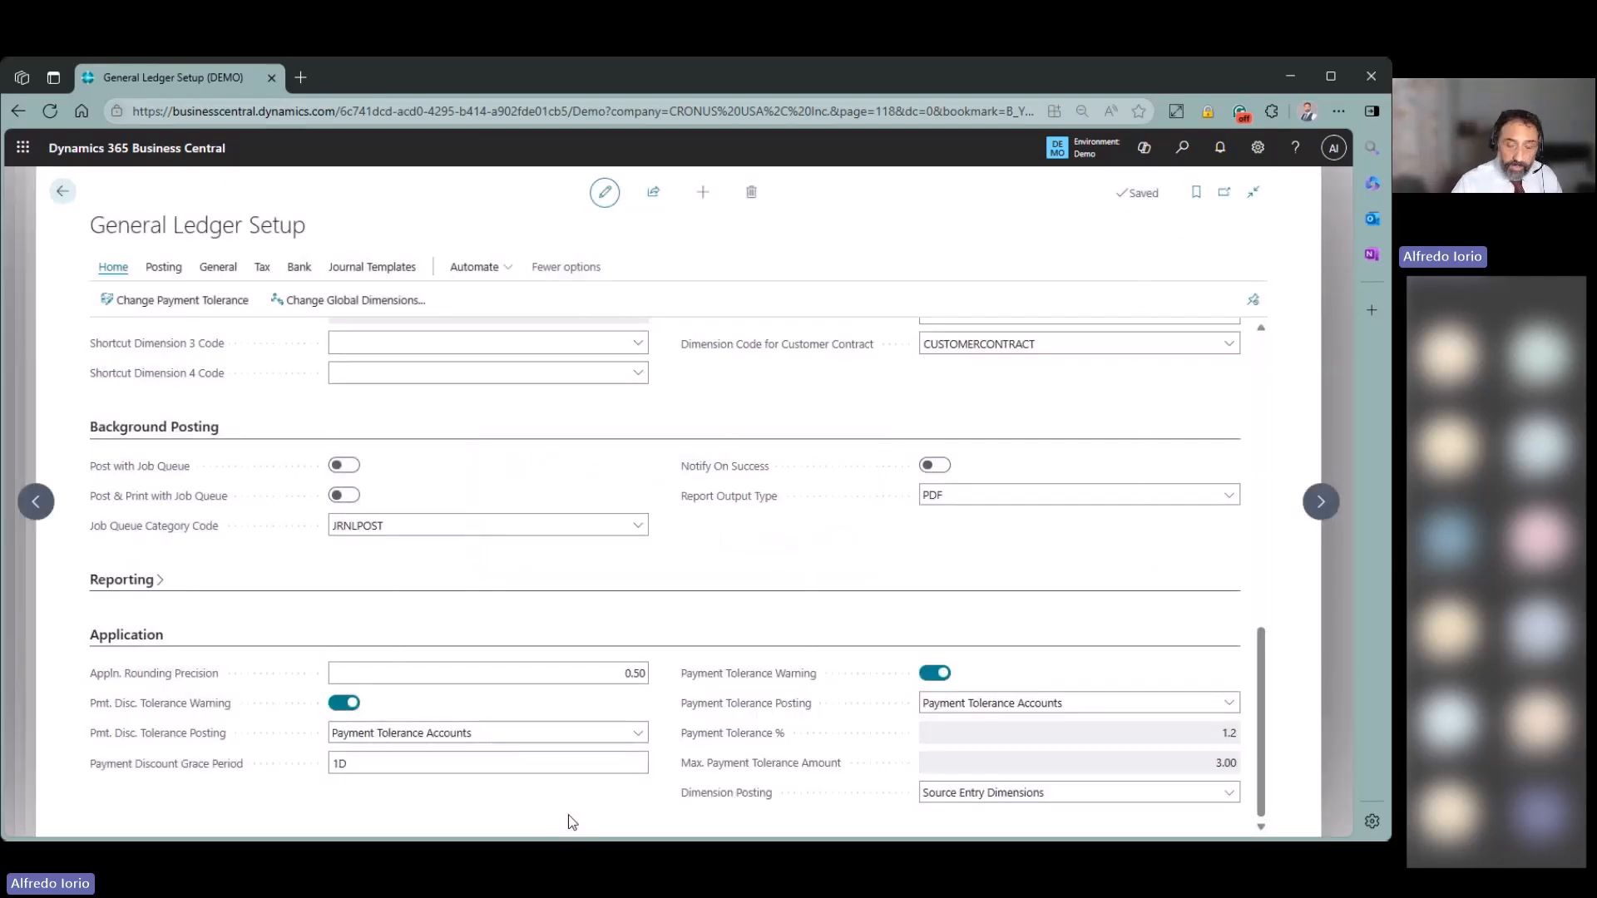
# Check the grace period and payment tolerance settings, and return through Sales & Receivables Setup to the Customer Posting Groups.
pyautogui.click(556, 764)
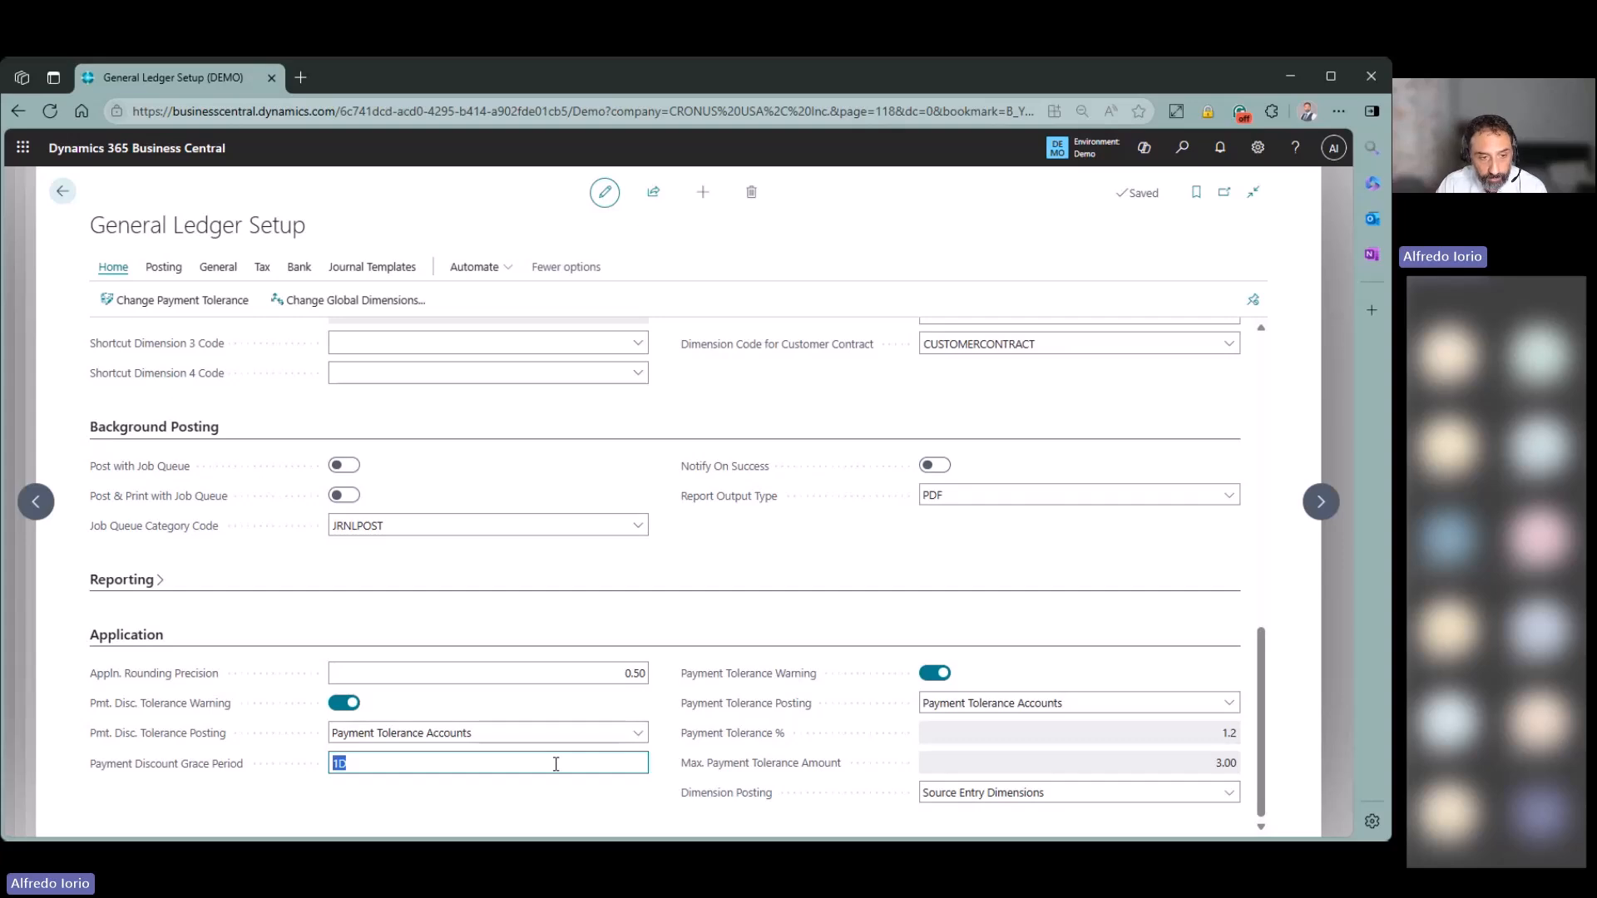
pyautogui.click(593, 804)
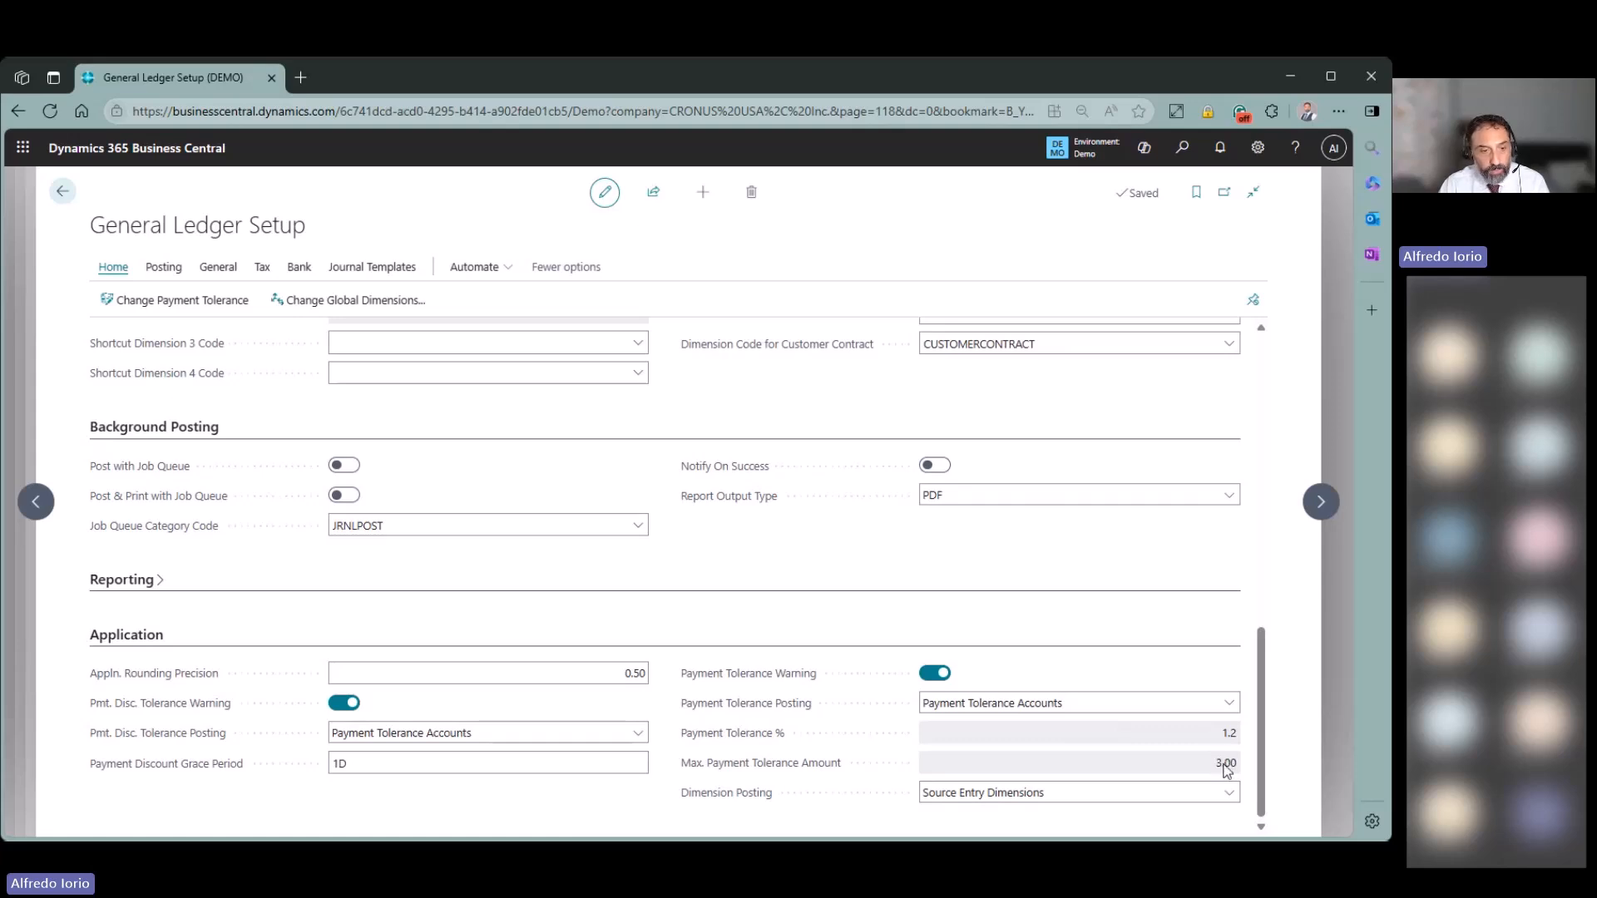
pyautogui.click(52, 197)
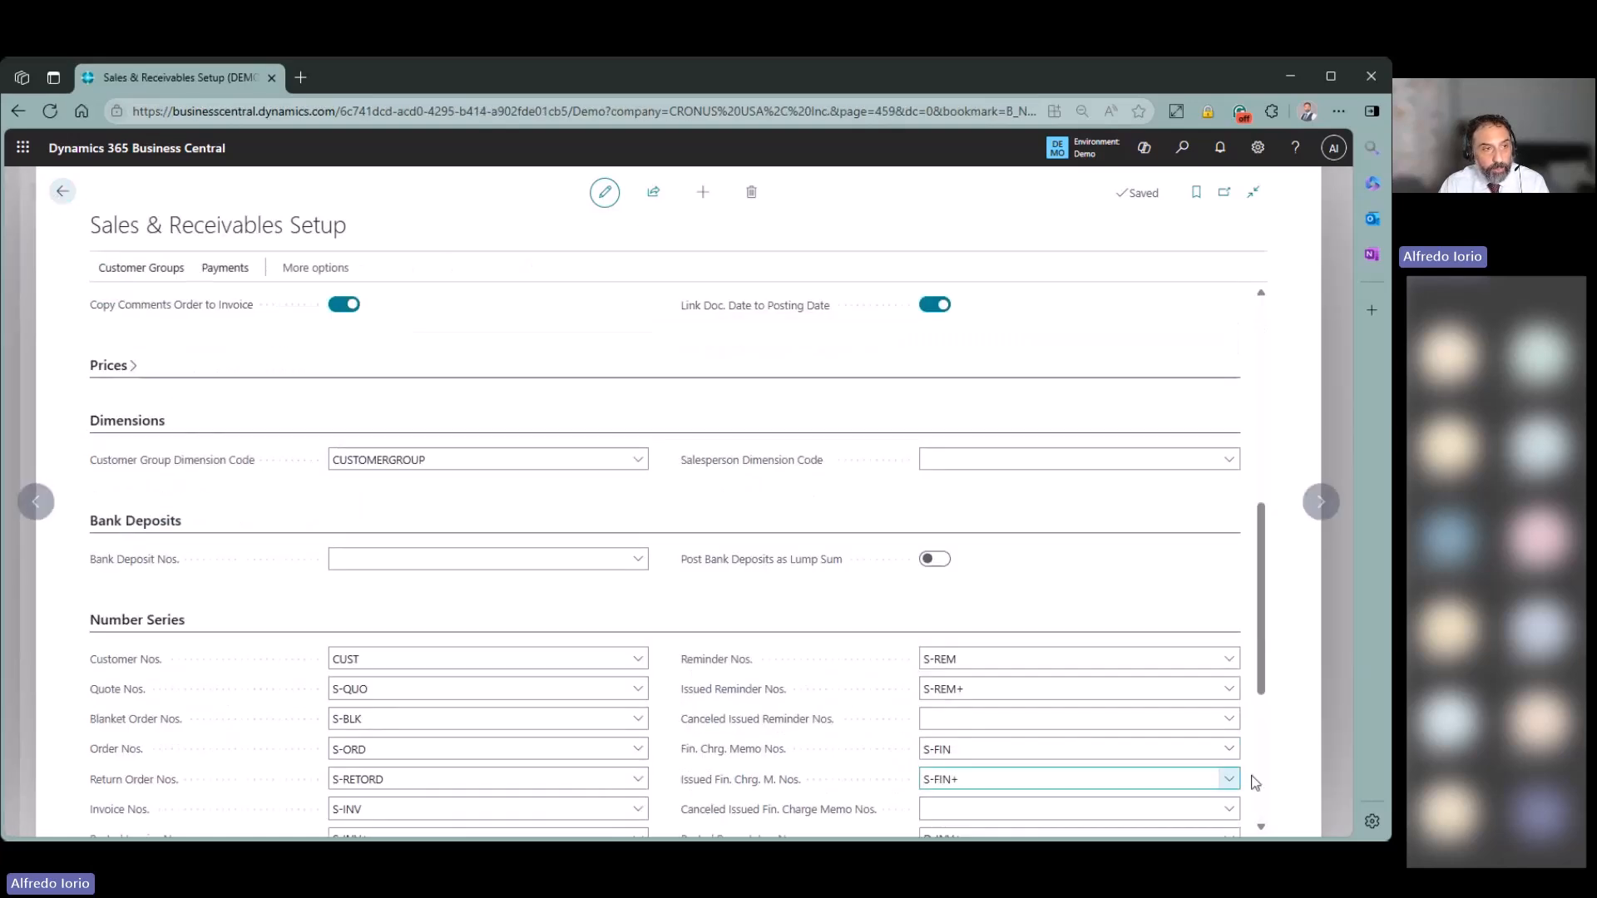
pyautogui.click(61, 196)
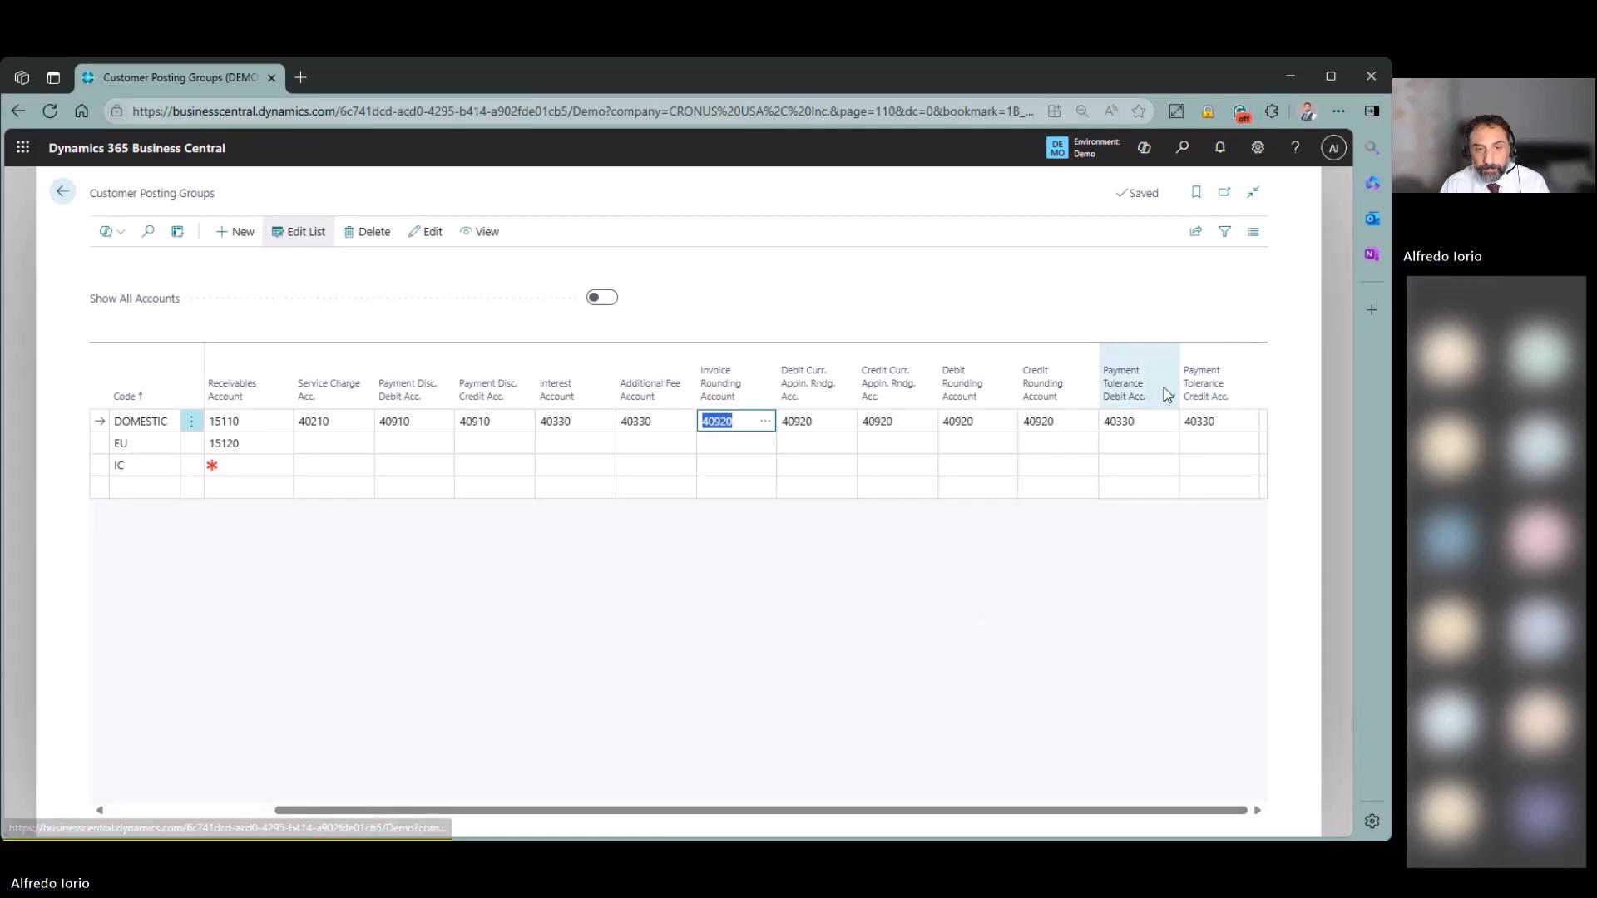
# Search for "inv po" and open the Inventory Posting Setup page.
pyautogui.click(848, 679)
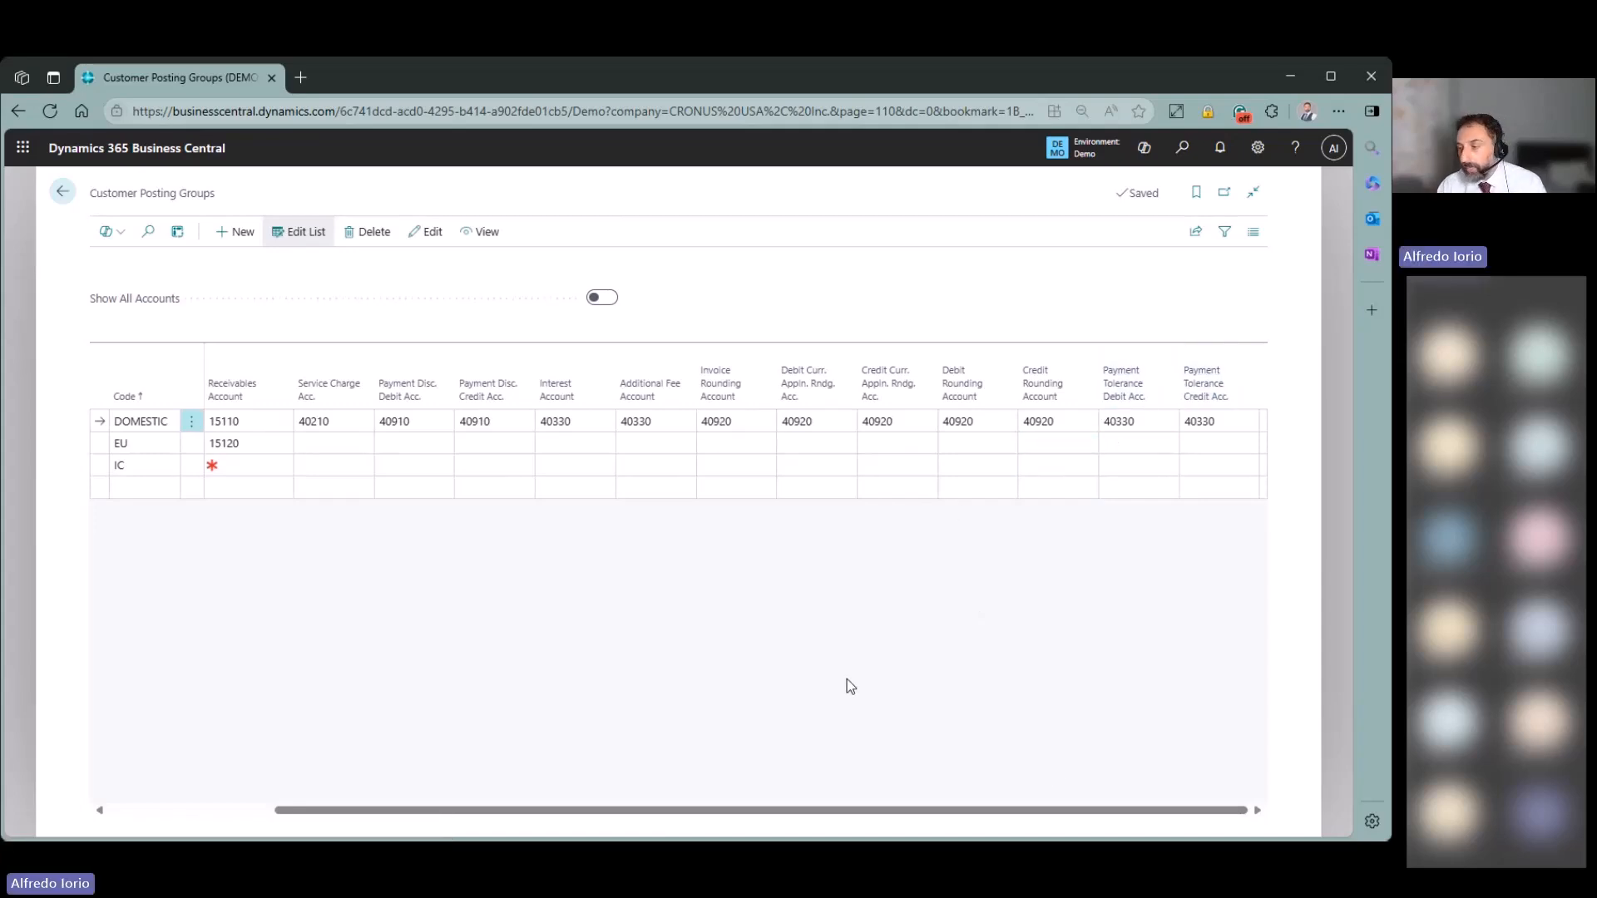
pyautogui.click(1181, 147)
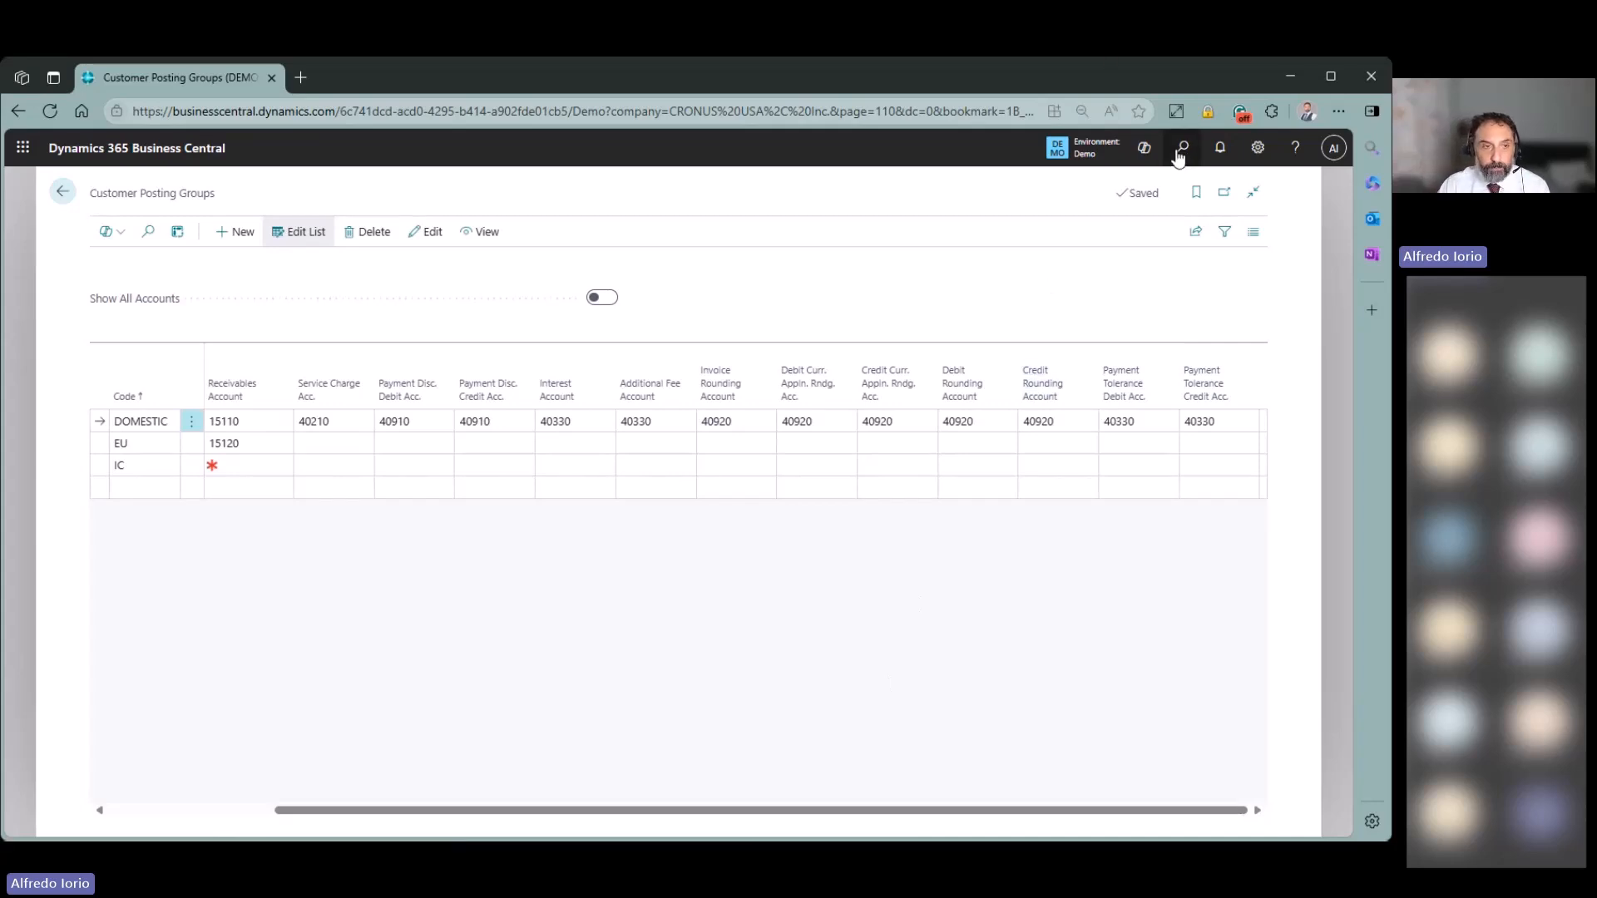
pyautogui.write('inv po')
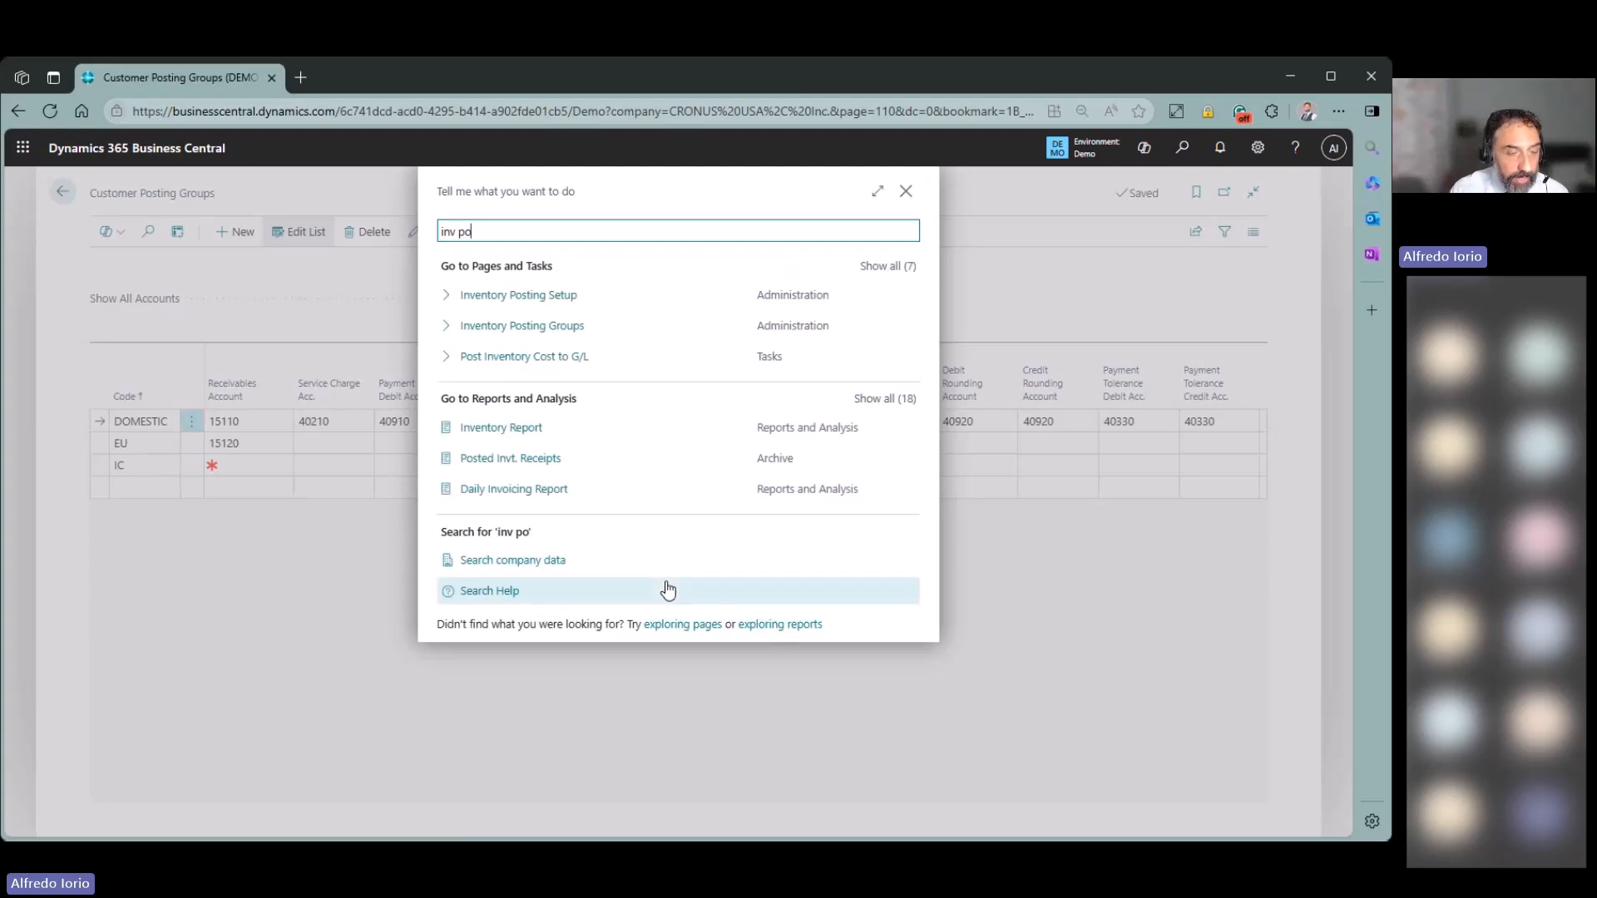
pyautogui.click(533, 294)
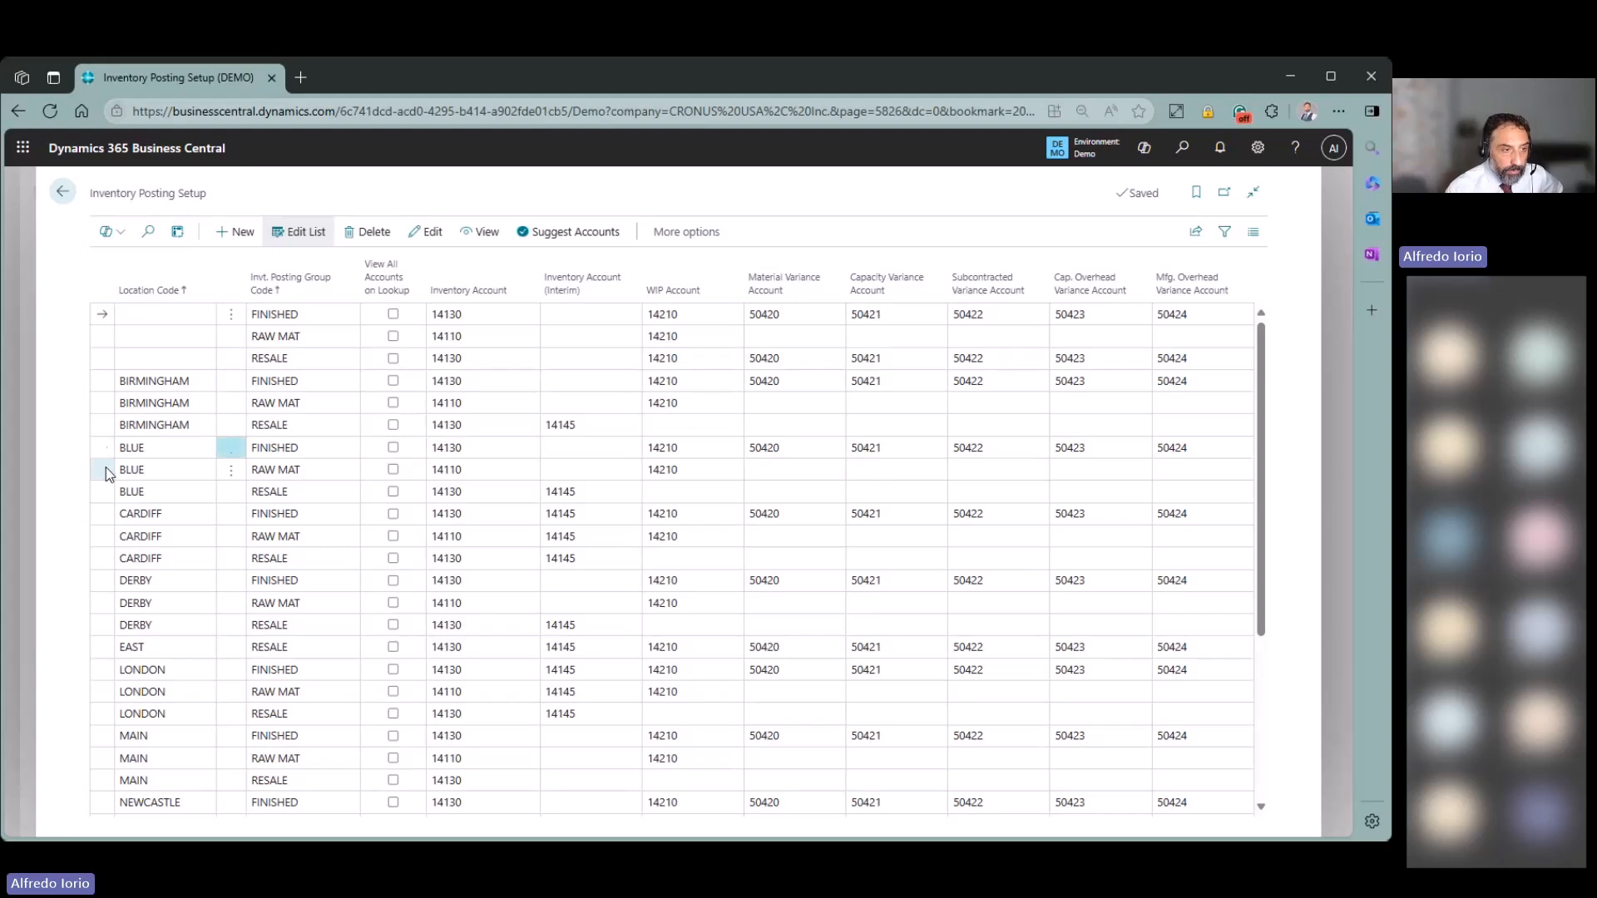
# Filter the Inventory Posting Setup to the RESALE inventory posting group and check the inventory account of the line with a blank location.
pyautogui.click(103, 491)
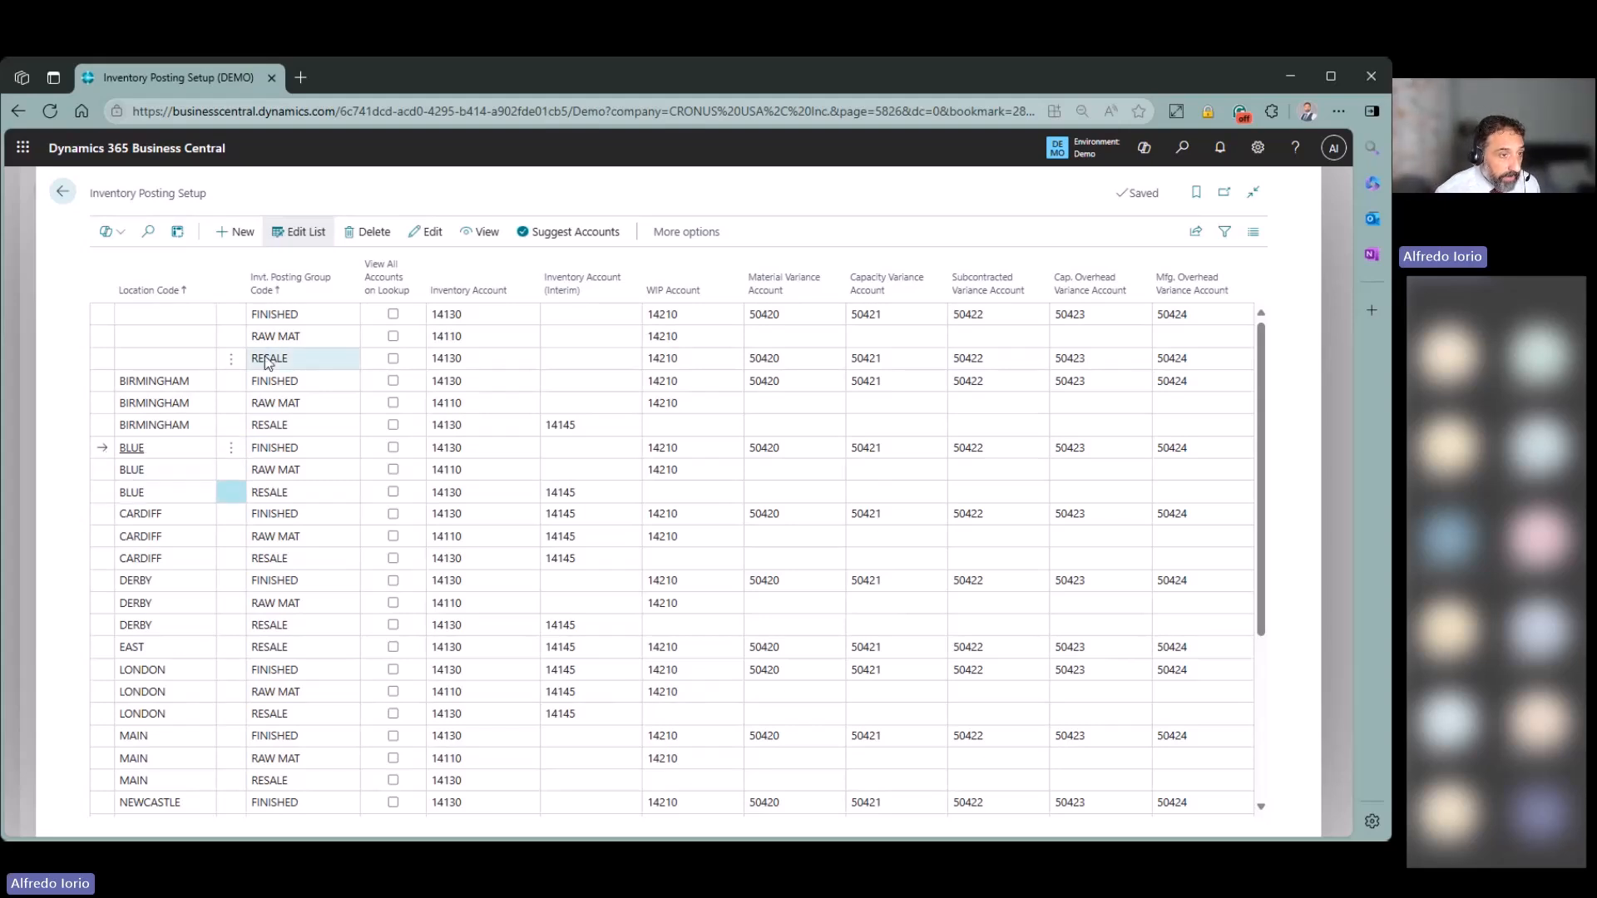
pyautogui.click(354, 293)
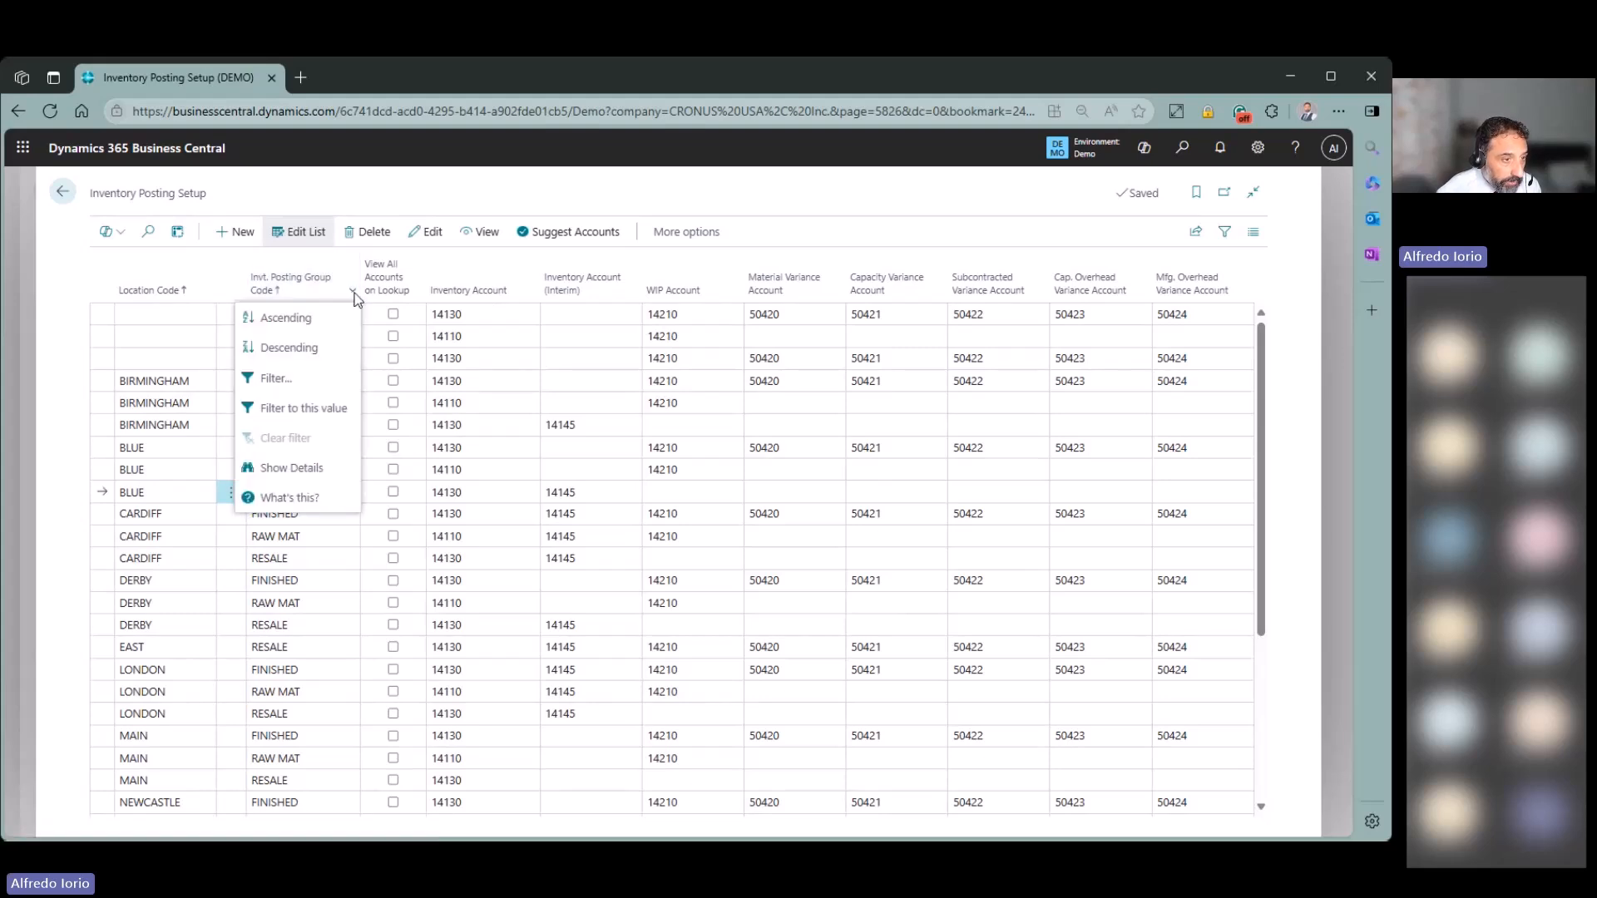
pyautogui.click(337, 408)
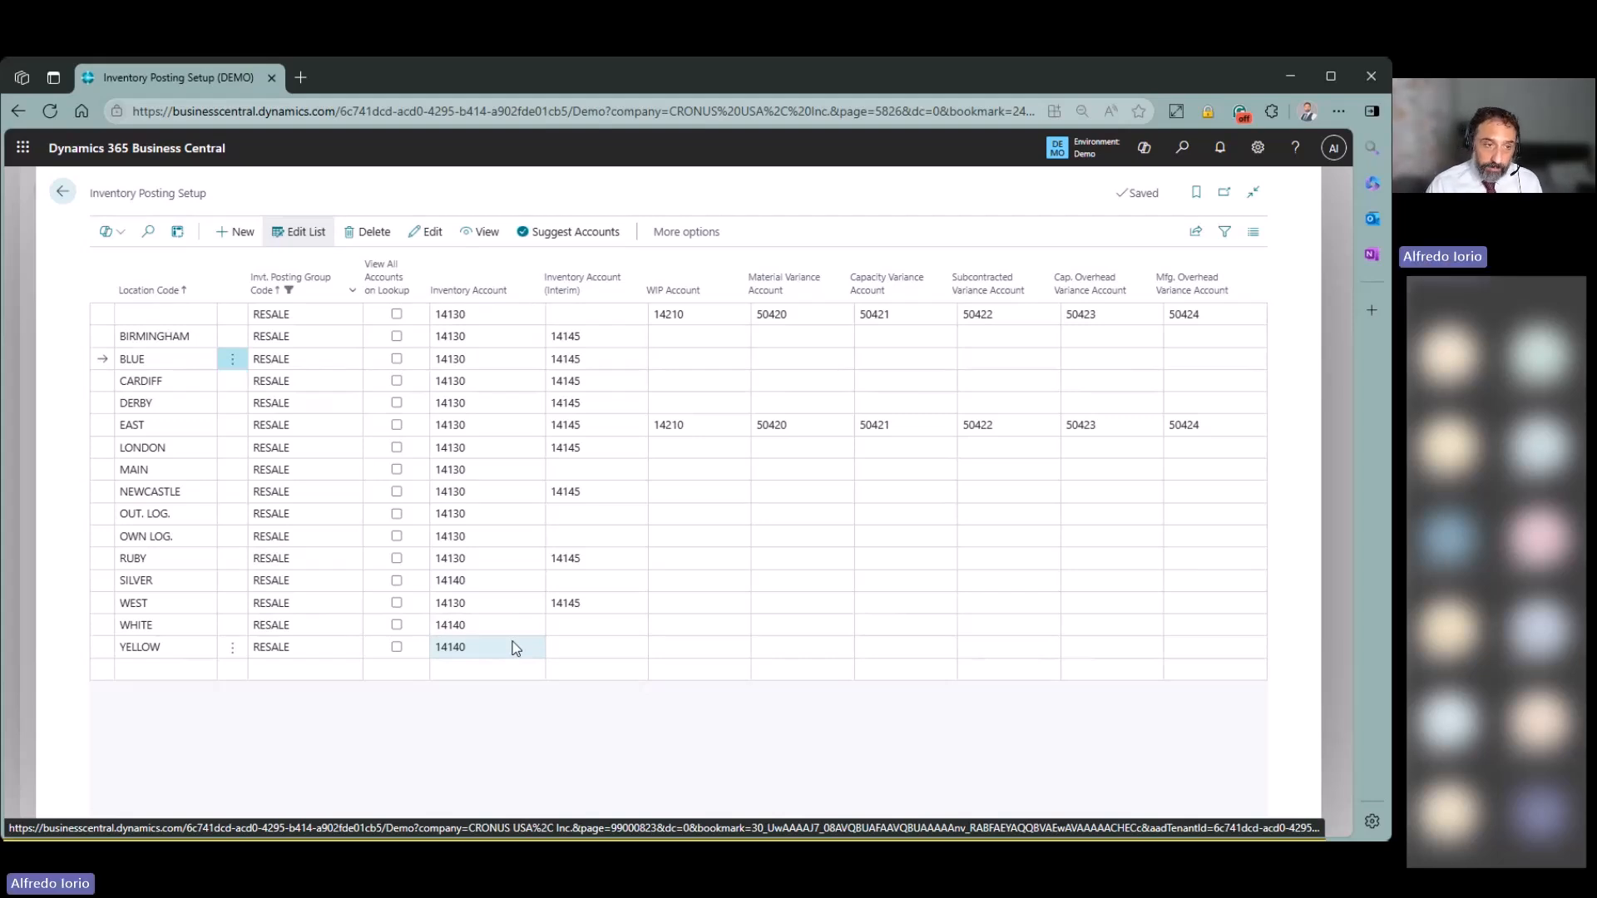
pyautogui.click(486, 313)
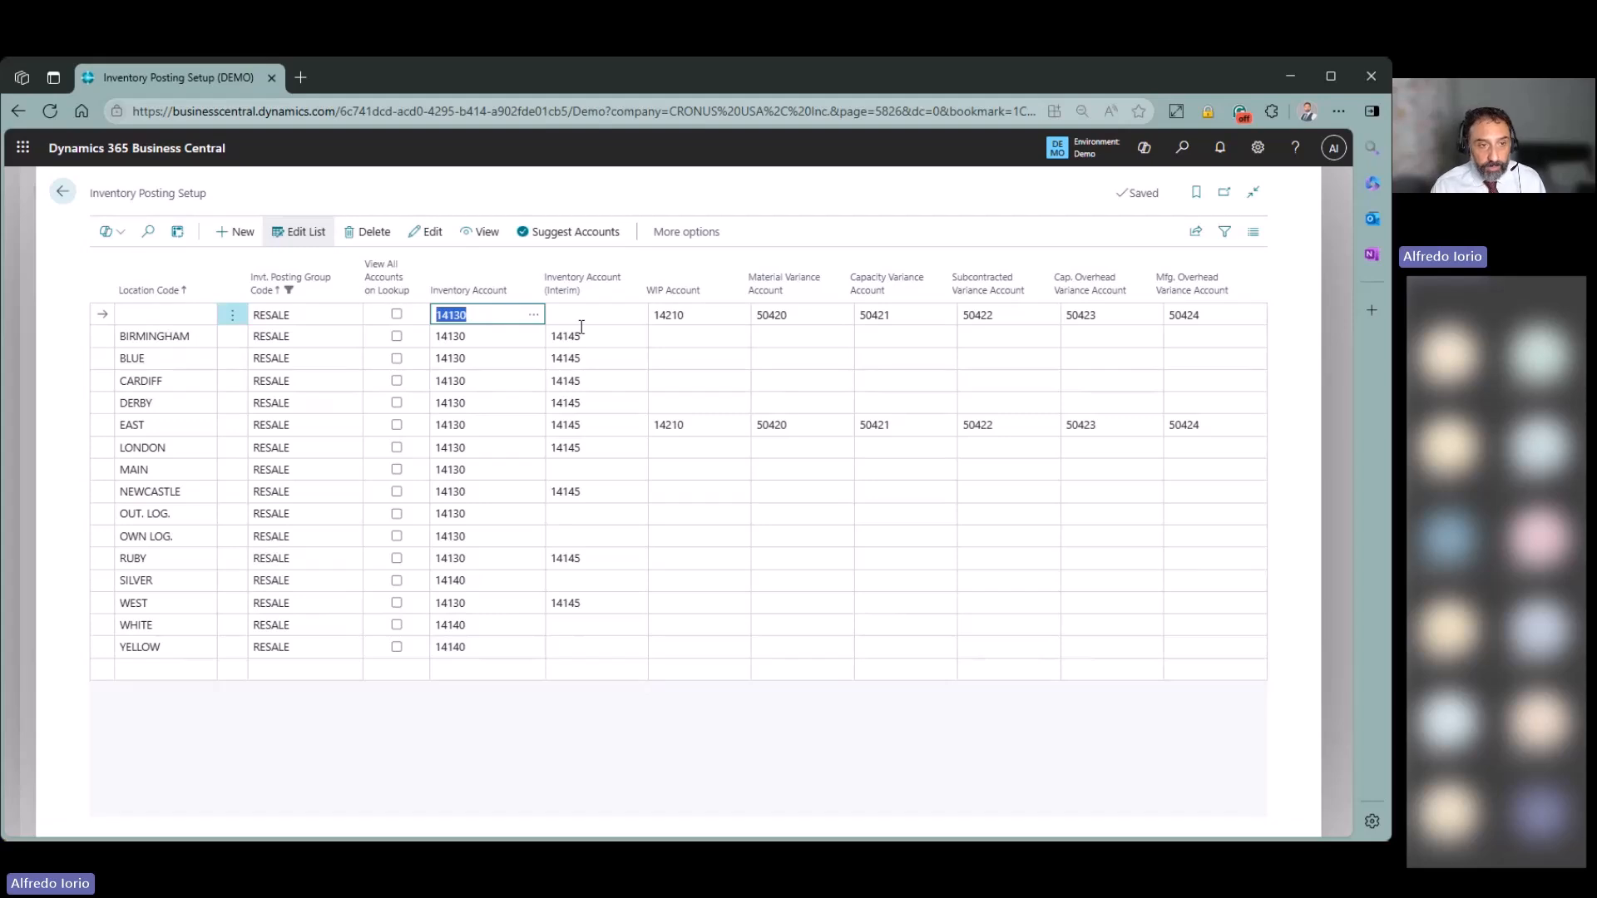
pyautogui.click(627, 189)
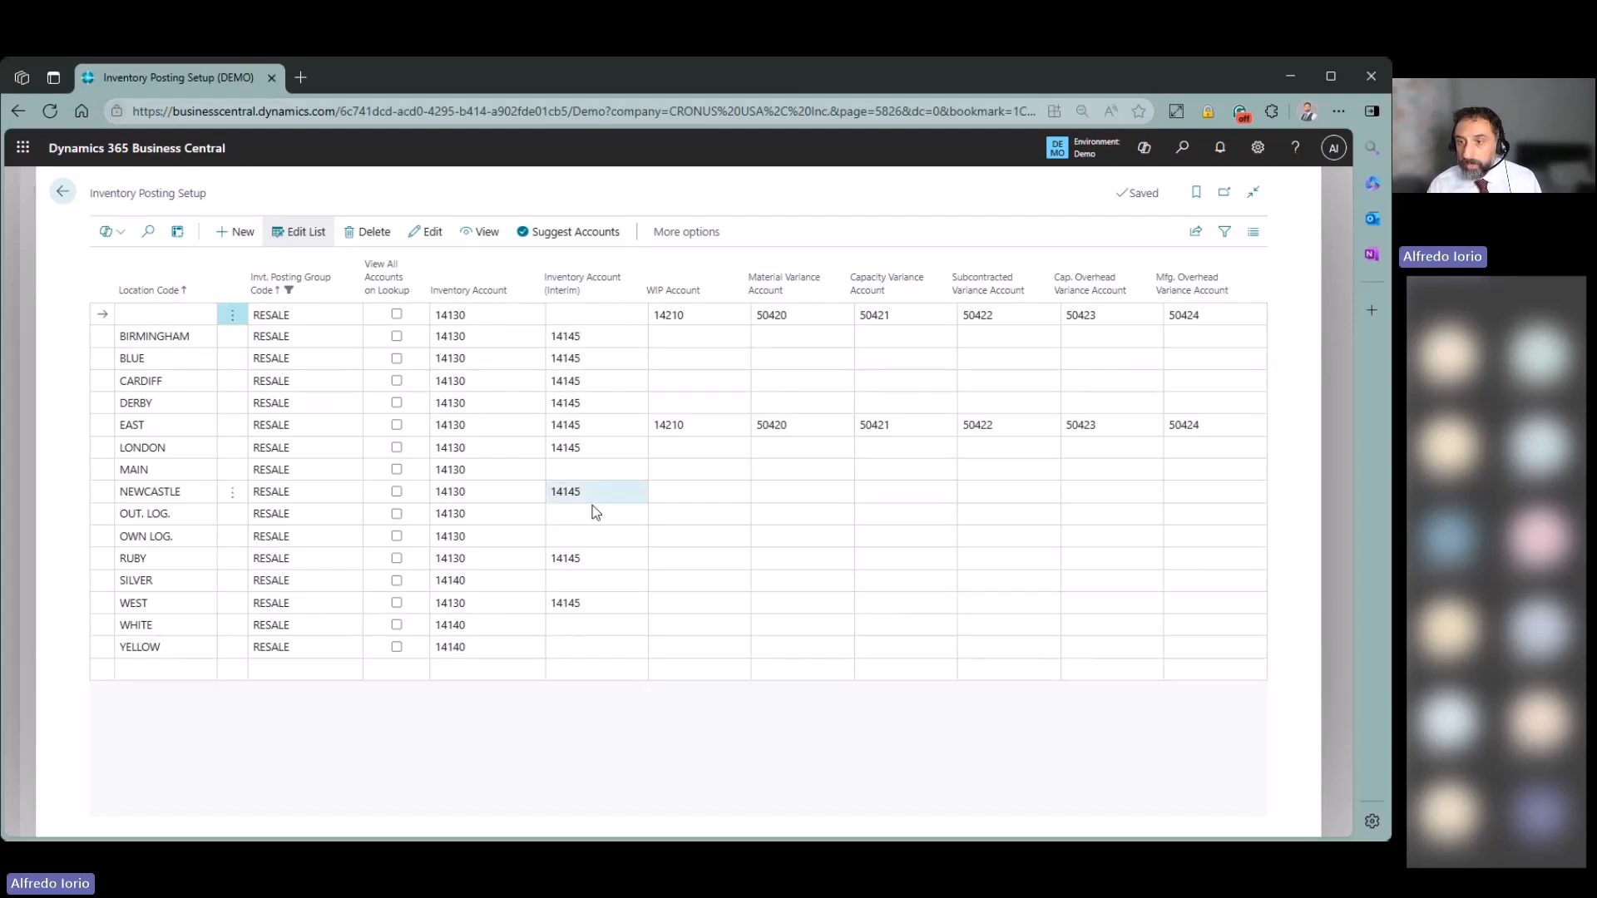